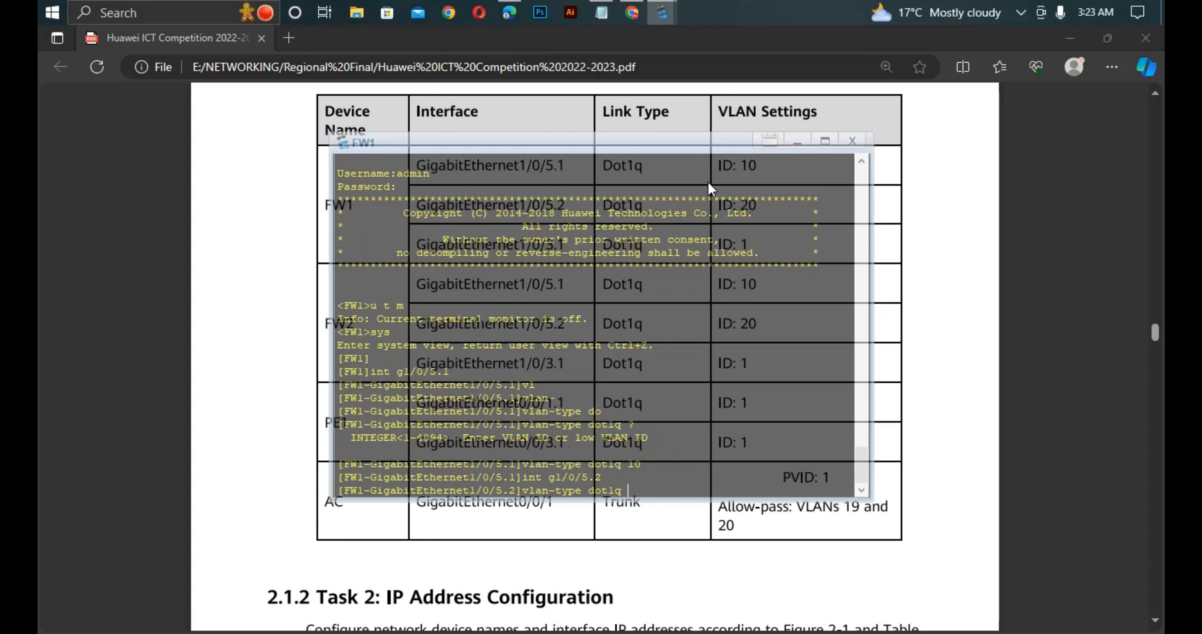
# - Set the VLAN type of FW1's GigabitEthernet1/0/5.2 subinterface to dot1q with VLAN ID 20
pyautogui.write('20')
pyautogui.press('Return')
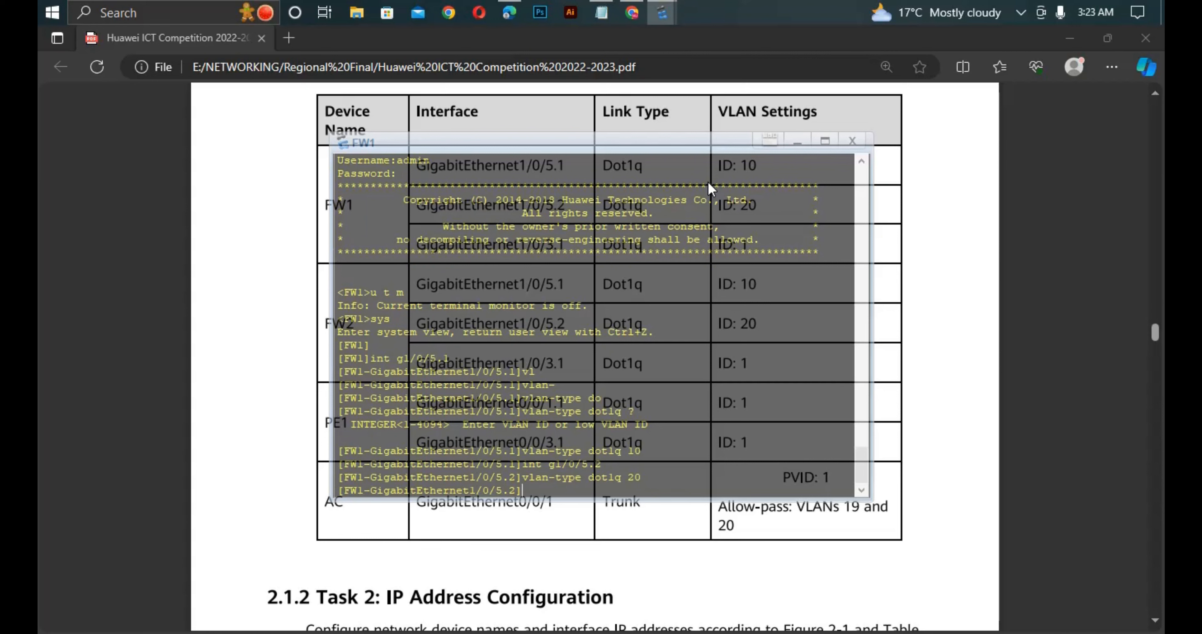
# - Enter FW1's GigabitEthernet1/0/3.1 subinterface and set its VLAN type to dot1q with VLAN ID 1
pyautogui.press('Up')
pyautogui.press('Up')
pyautogui.press('BackSpace')
pyautogui.write('3')
pyautogui.press('BackSpace')
pyautogui.write('1/0/3.1')
pyautogui.press('Return')
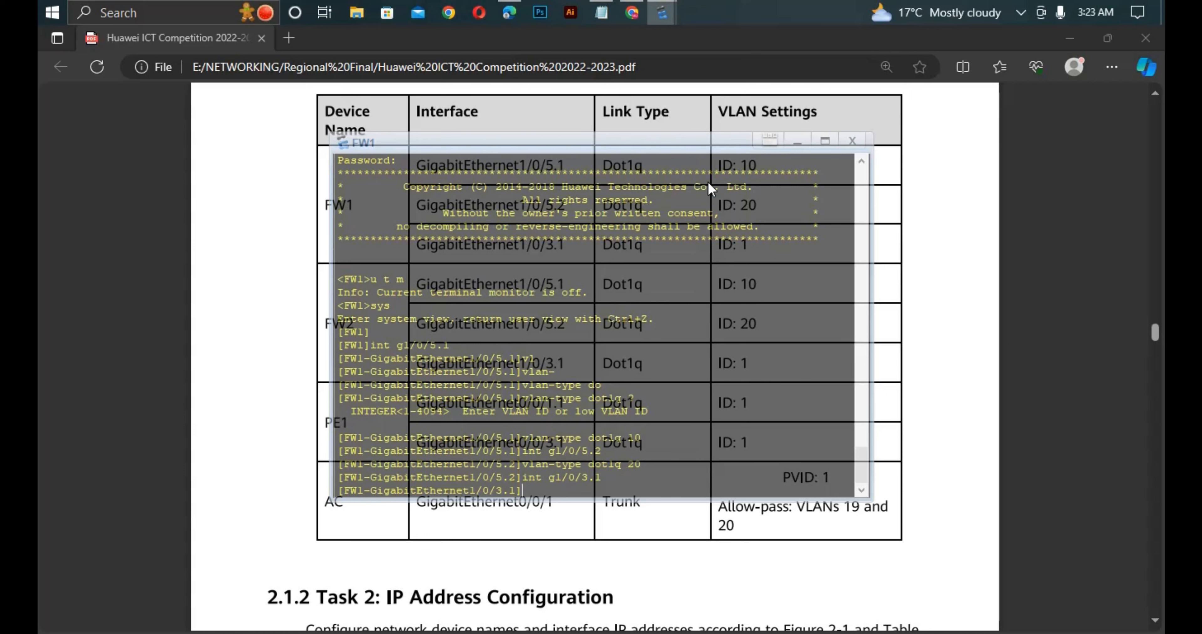
pyautogui.write('vla')
pyautogui.press('Tab')
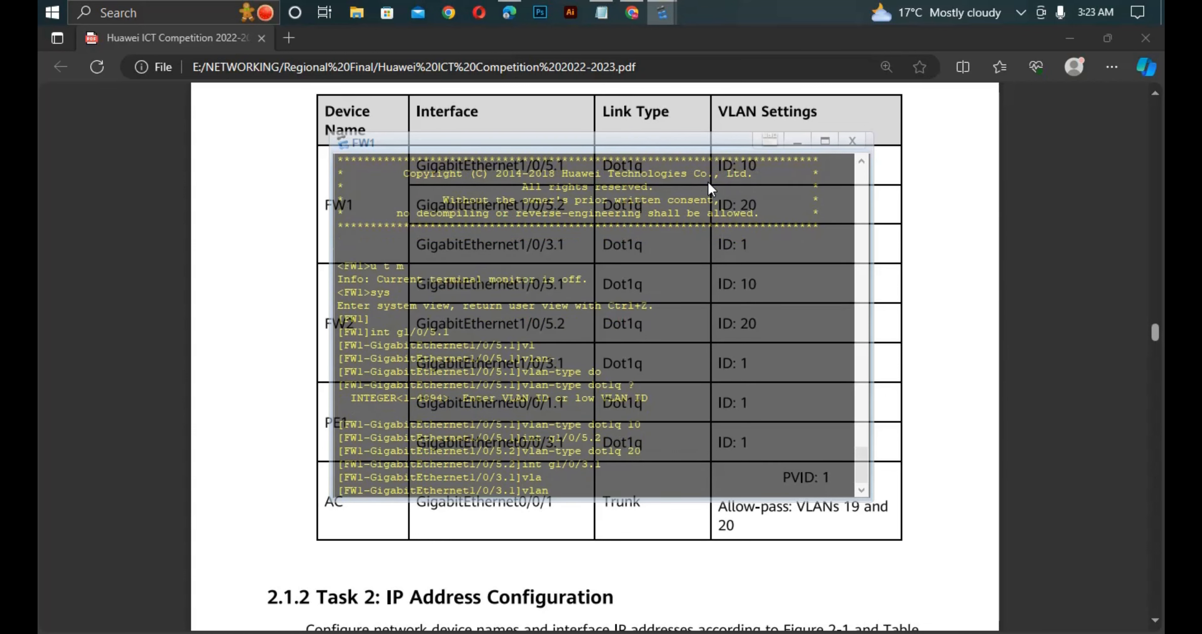
pyautogui.write('-')
pyautogui.press('Tab')
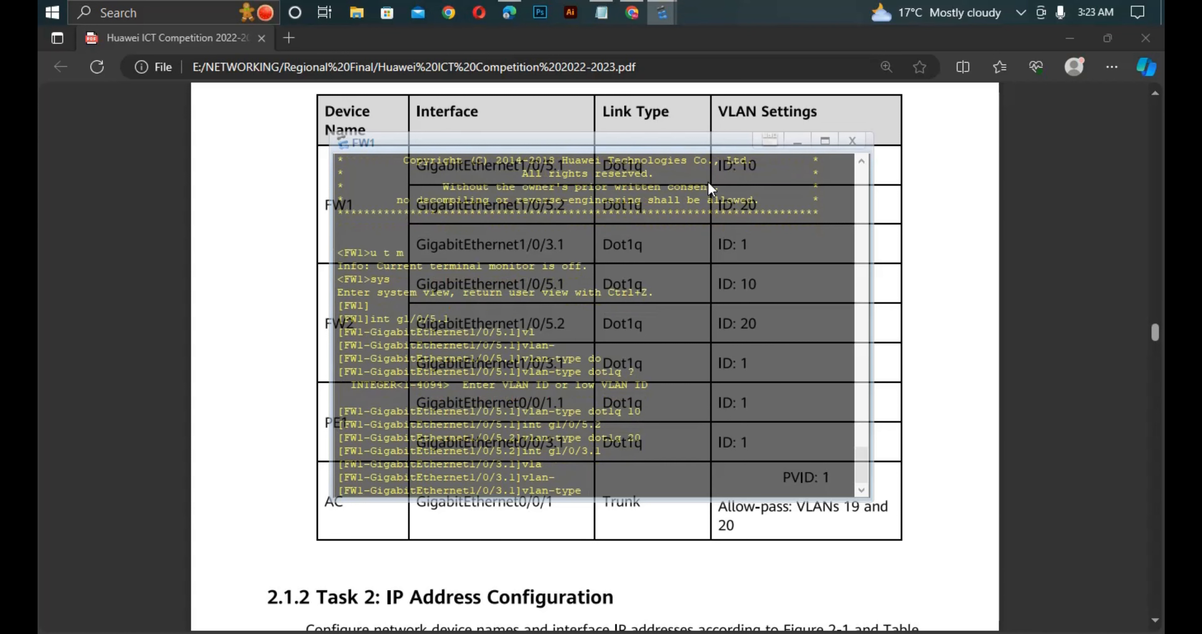
pyautogui.write('d')
pyautogui.press('Tab')
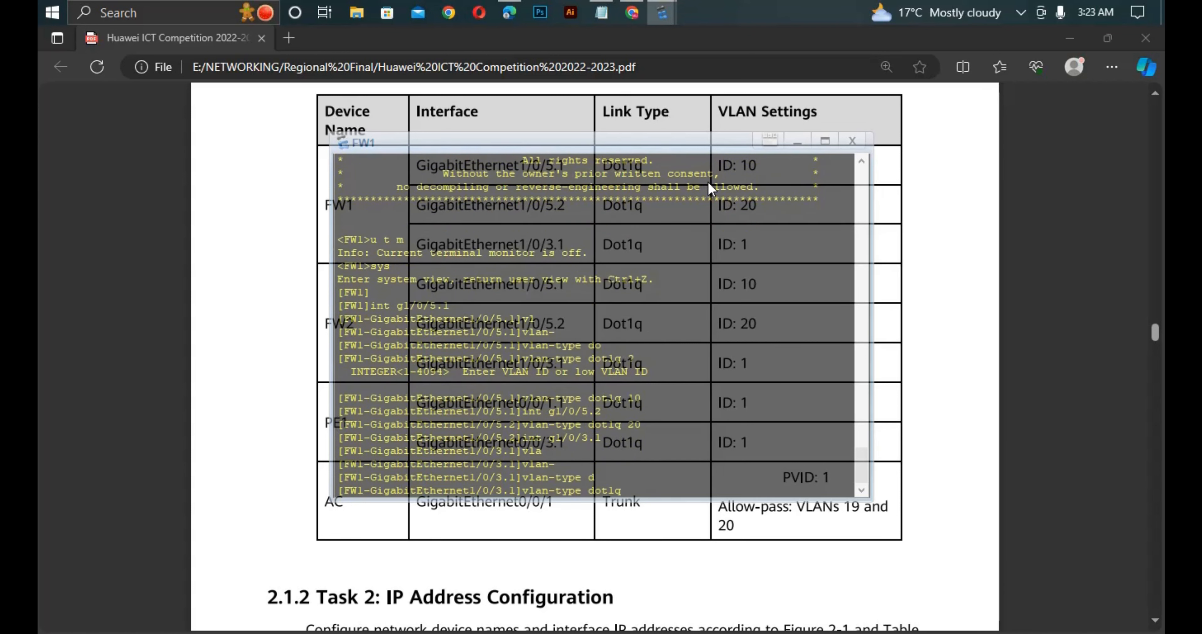
pyautogui.write('1')
pyautogui.press('Return')
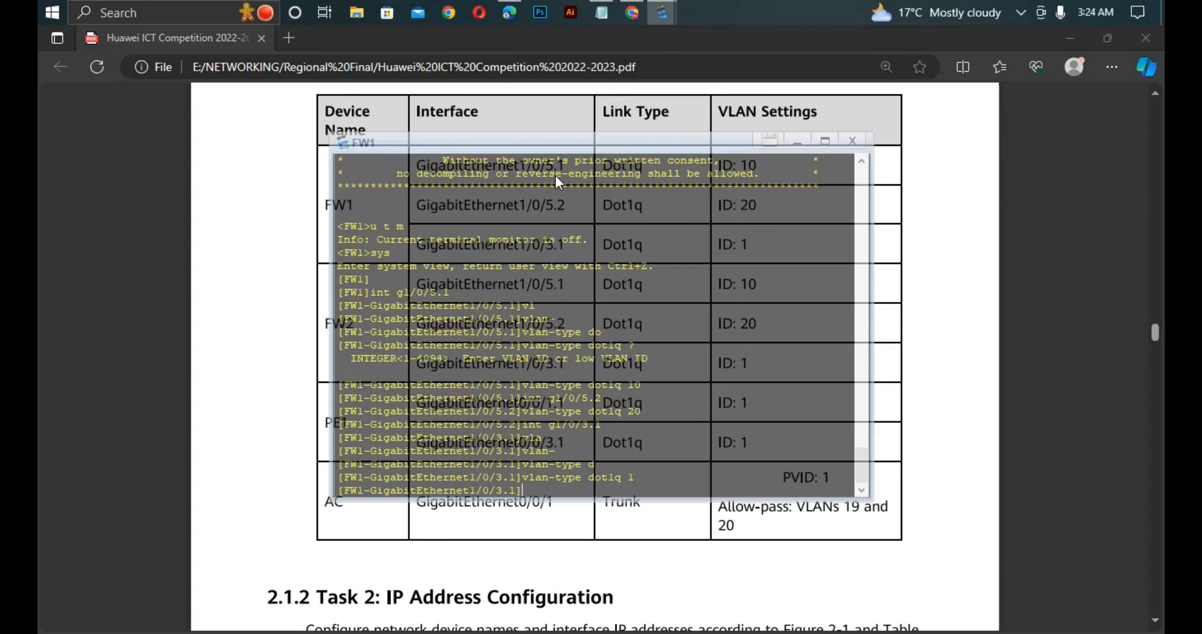
# - Return FW1 to user view and save its current configuration, confirming the write
pyautogui.hotkey('ctrl', 'z')
pyautogui.write('save')
pyautogui.press('Return')
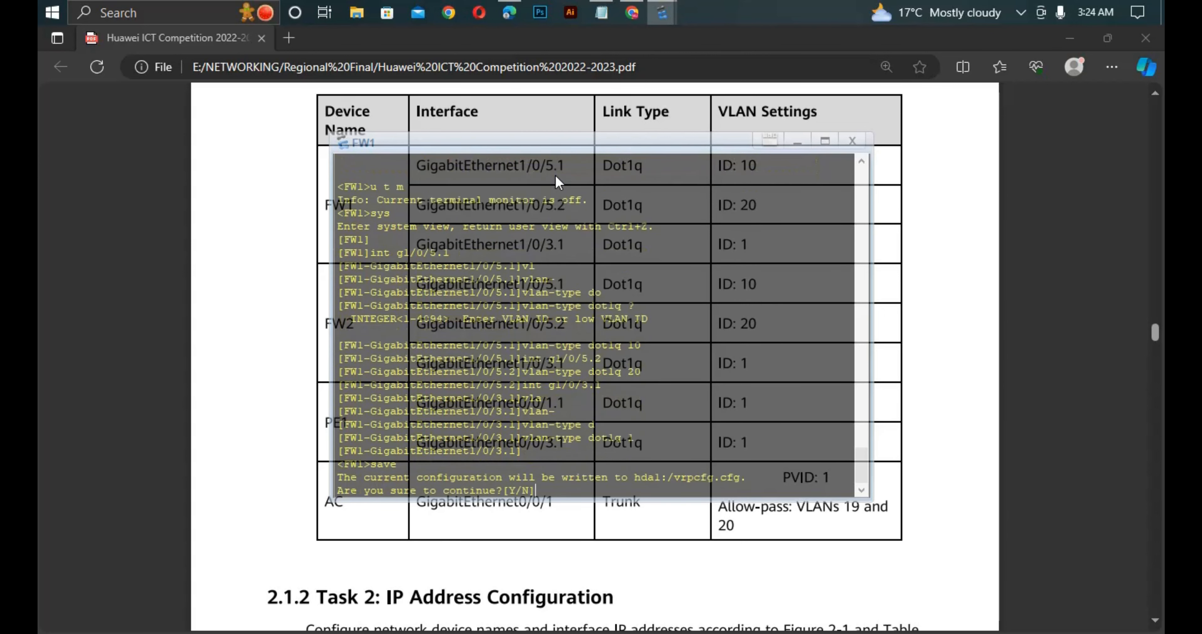
pyautogui.write('y')
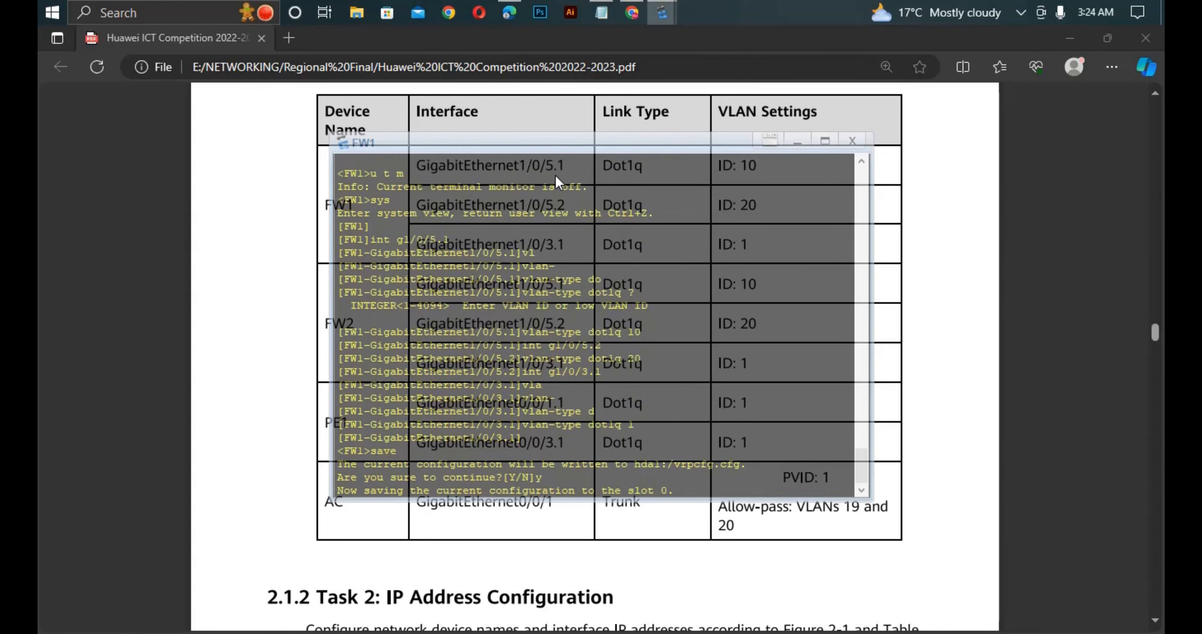
pyautogui.press('Return')
pyautogui.press('Return')
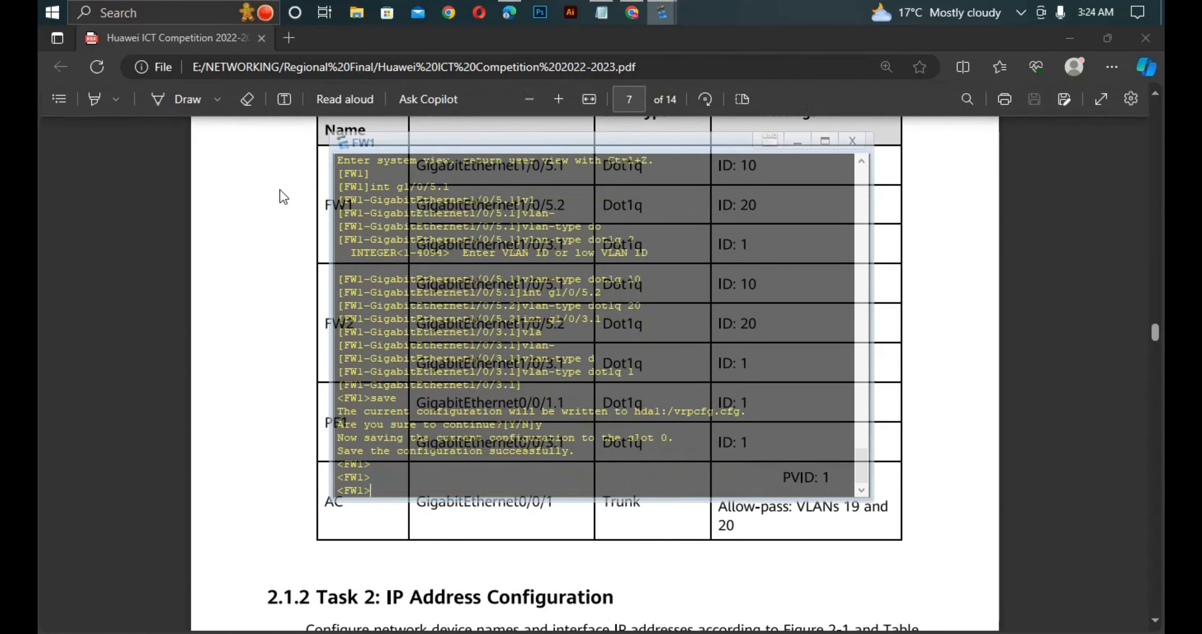
# - Review the eNSP topology and the VLAN settings table in the competition PDF, ending in the topology
pyautogui.hotkey('alt', 'Tab')
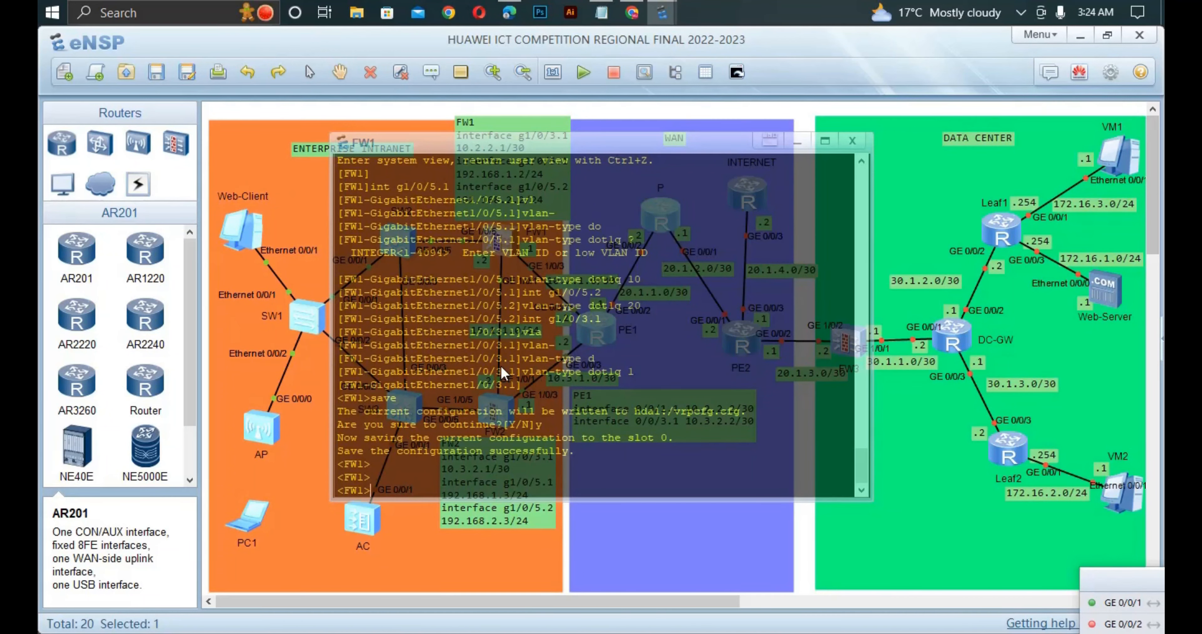
pyautogui.click(261, 122)
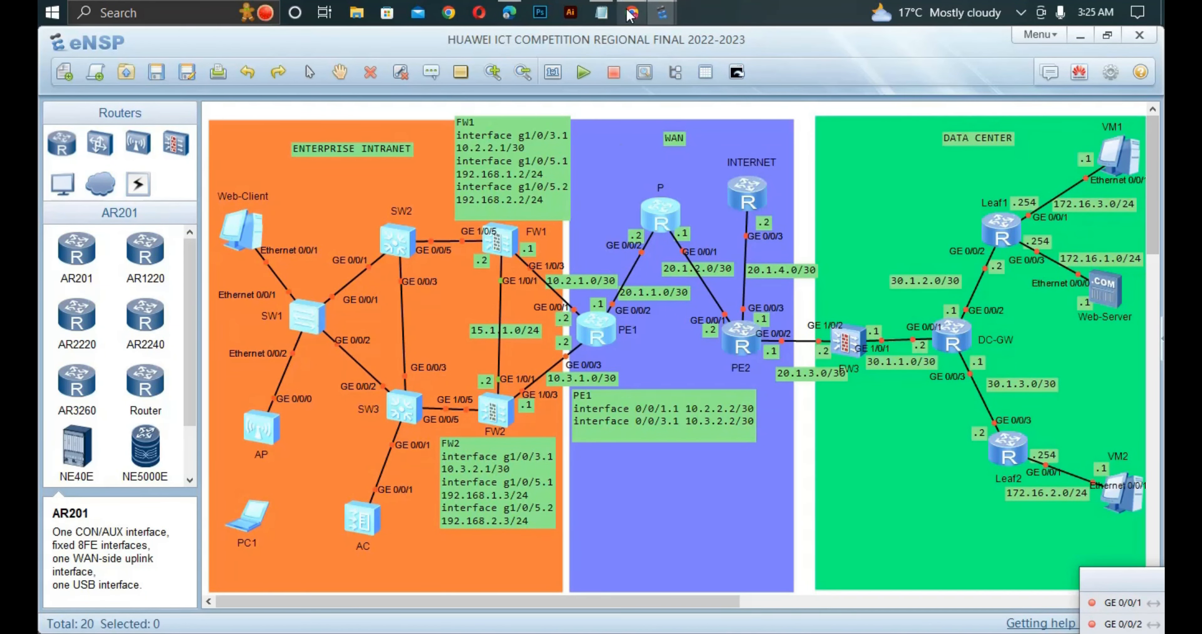
pyautogui.click(513, 15)
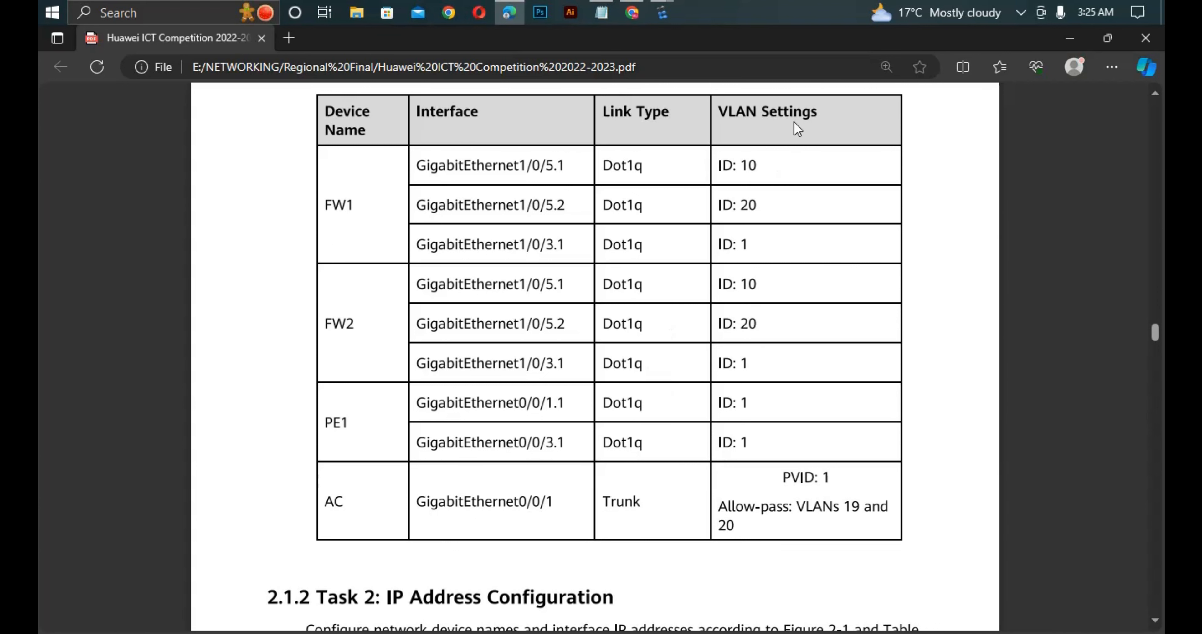
pyautogui.moveTo(661, 12)
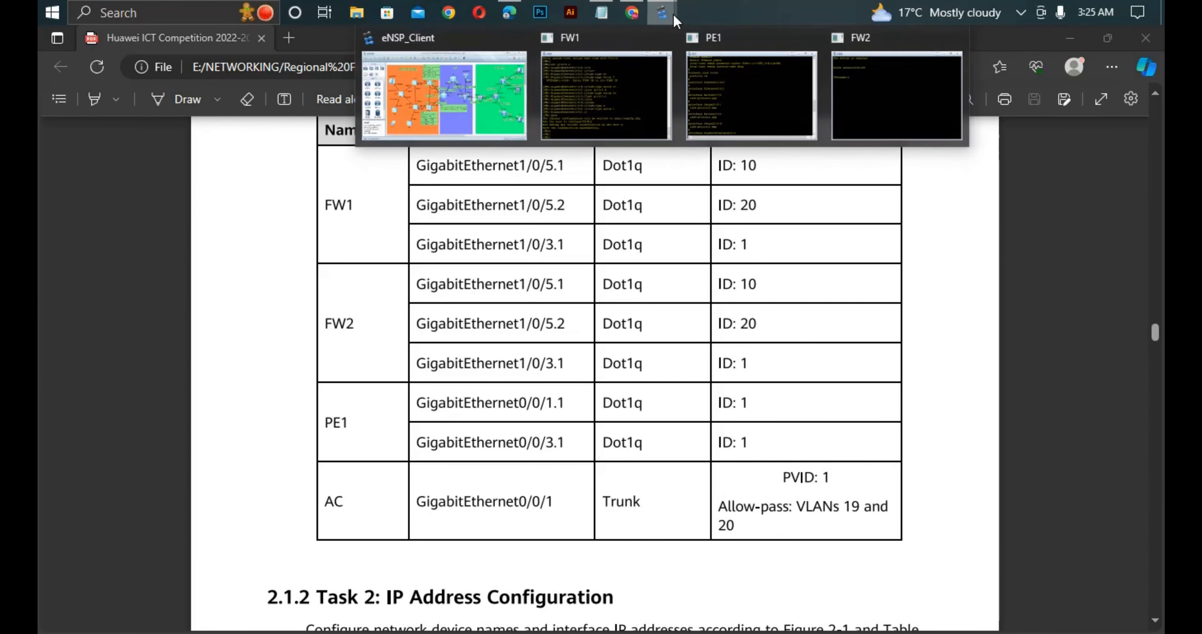
pyautogui.click(423, 123)
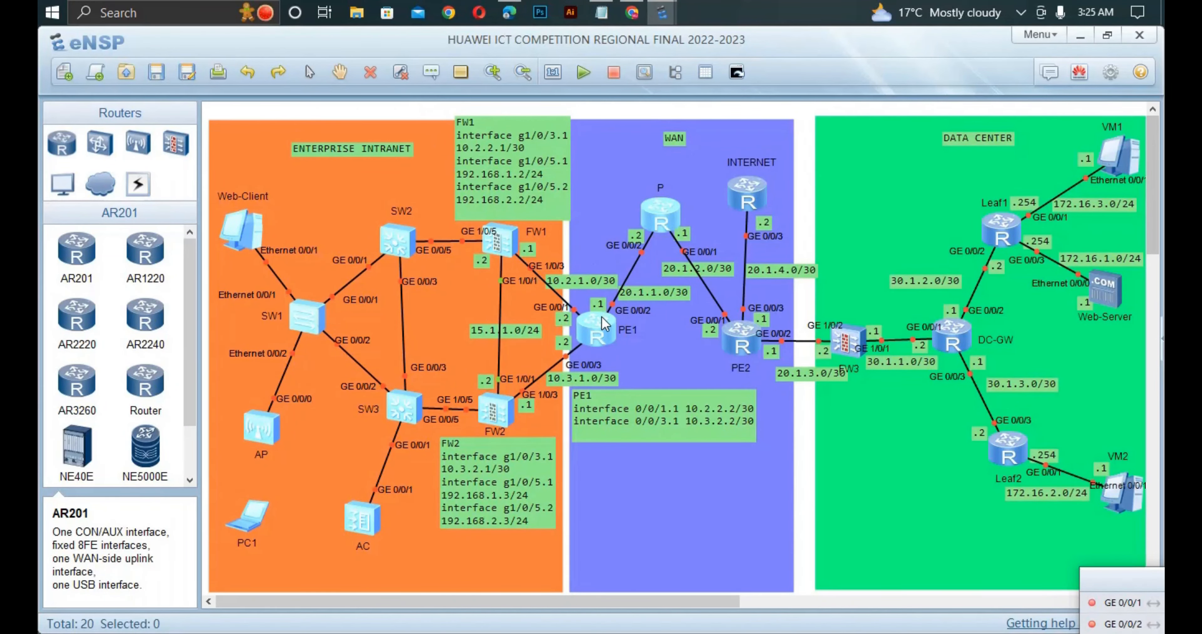
# - Open the console of router PE1 from the topology and enter system view
pyautogui.doubleClick(597, 332)
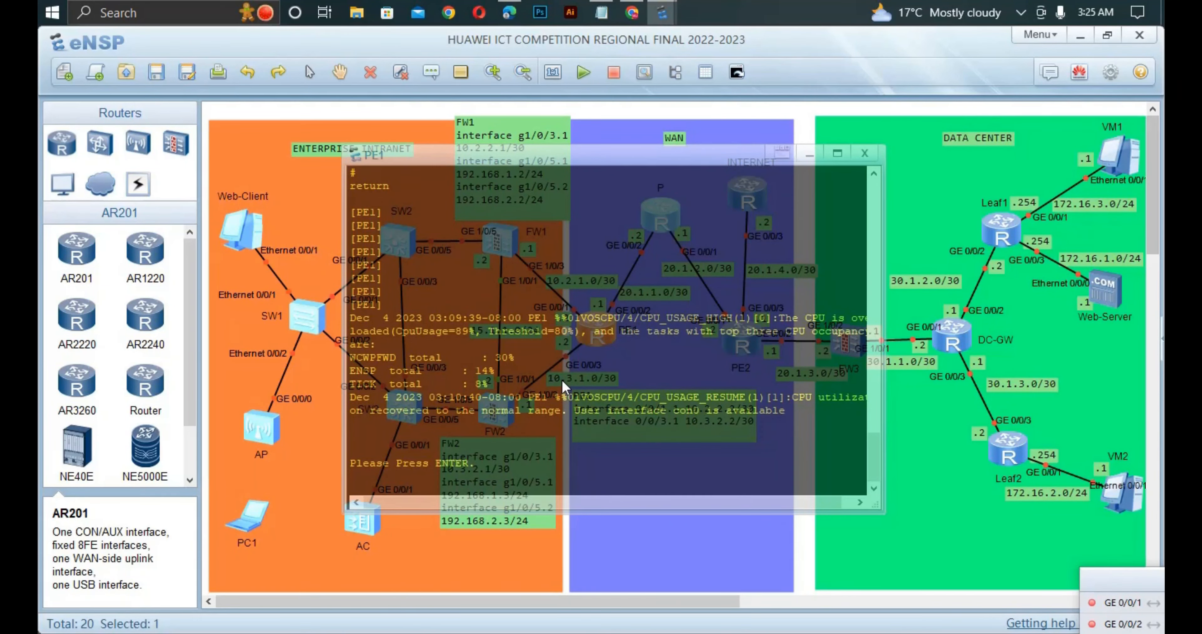
pyautogui.click(318, 478)
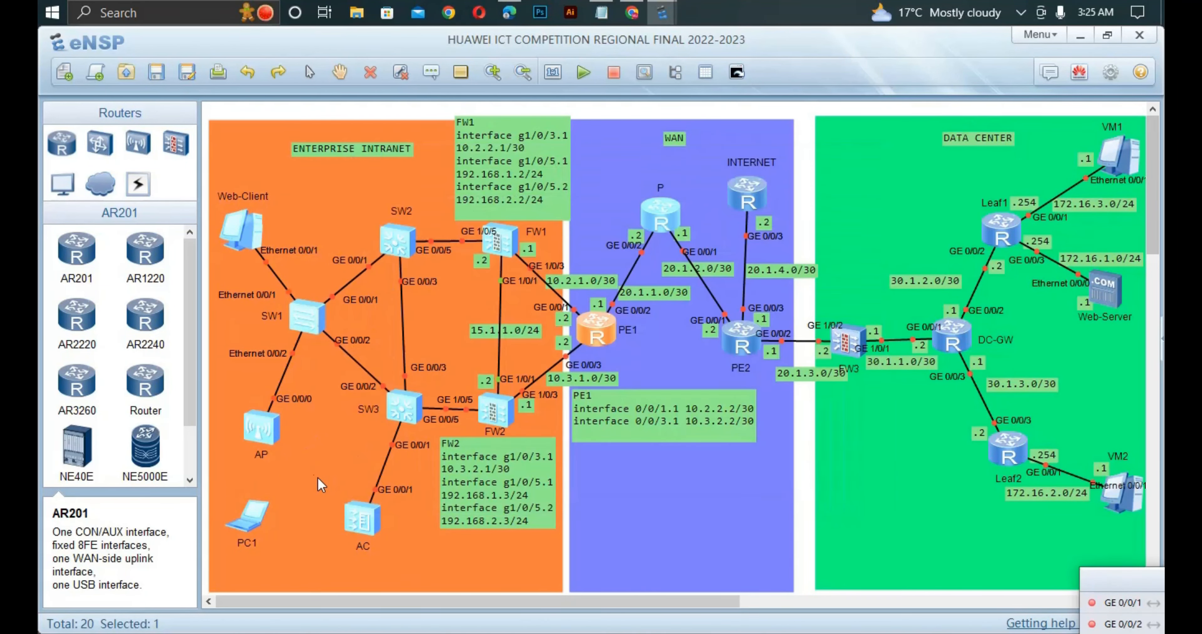
pyautogui.click(305, 204)
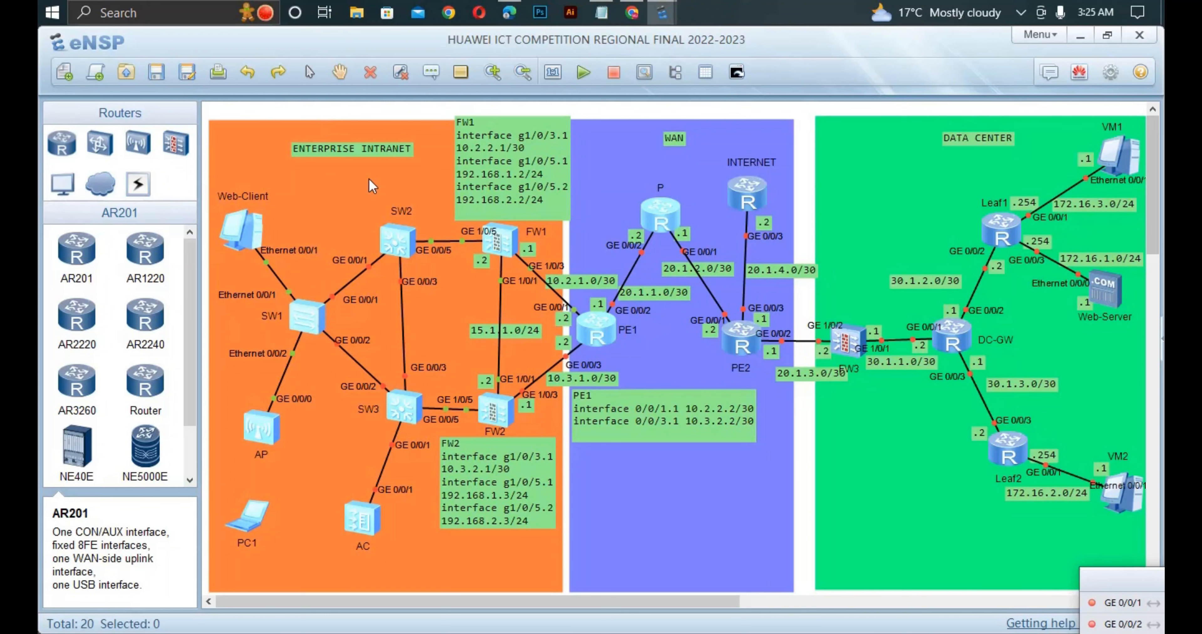
pyautogui.doubleClick(593, 327)
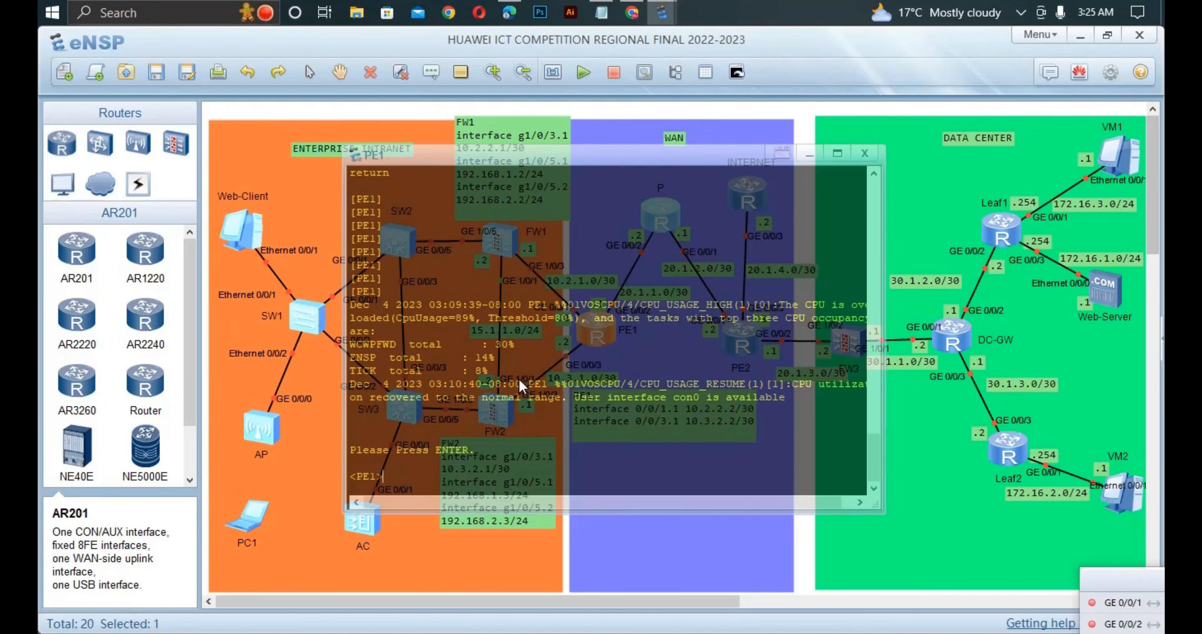
pyautogui.write('sys')
pyautogui.press('Return')
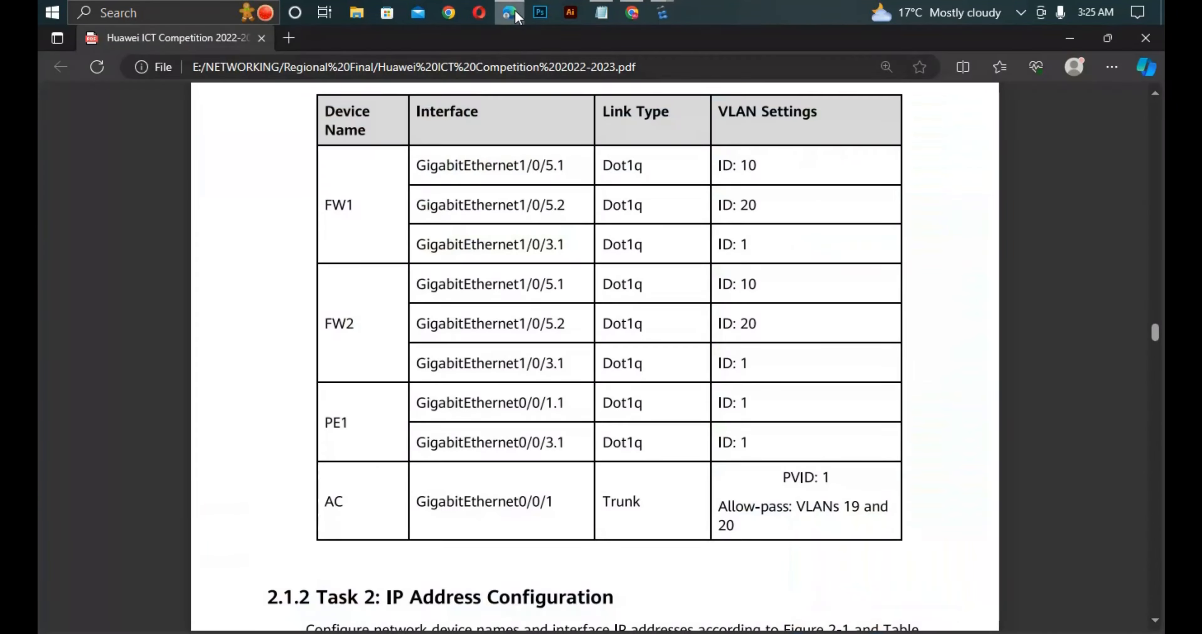
# - Switch to the VLAN settings table in Edge and bring the PE1 console in front of it
pyautogui.click(508, 12)
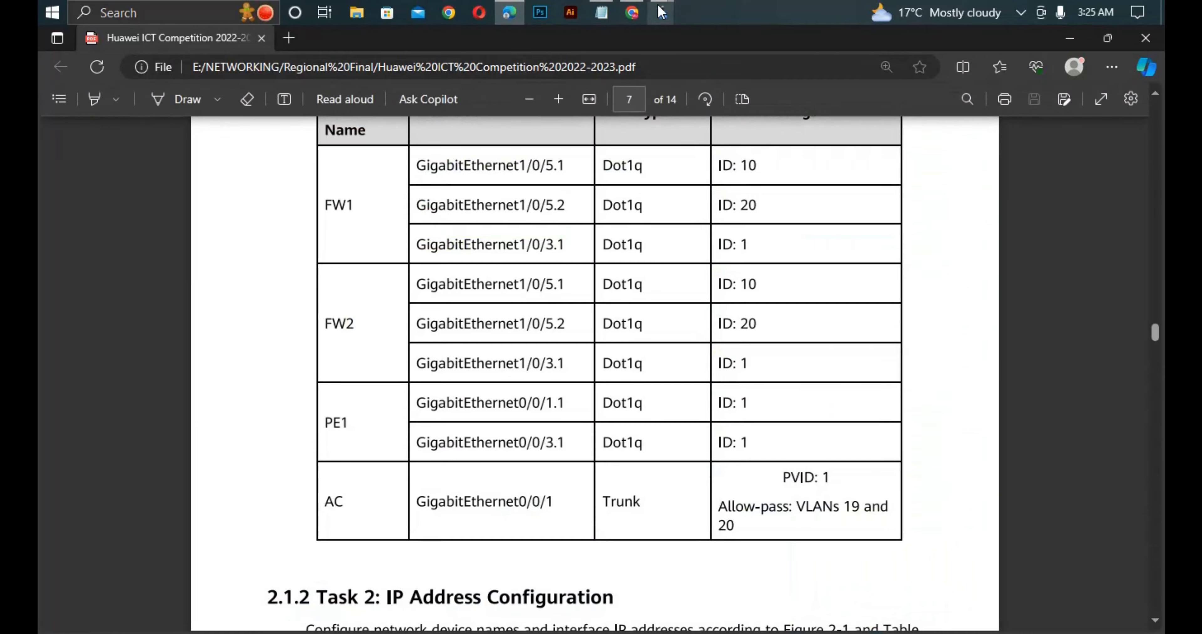
pyautogui.moveTo(661, 13)
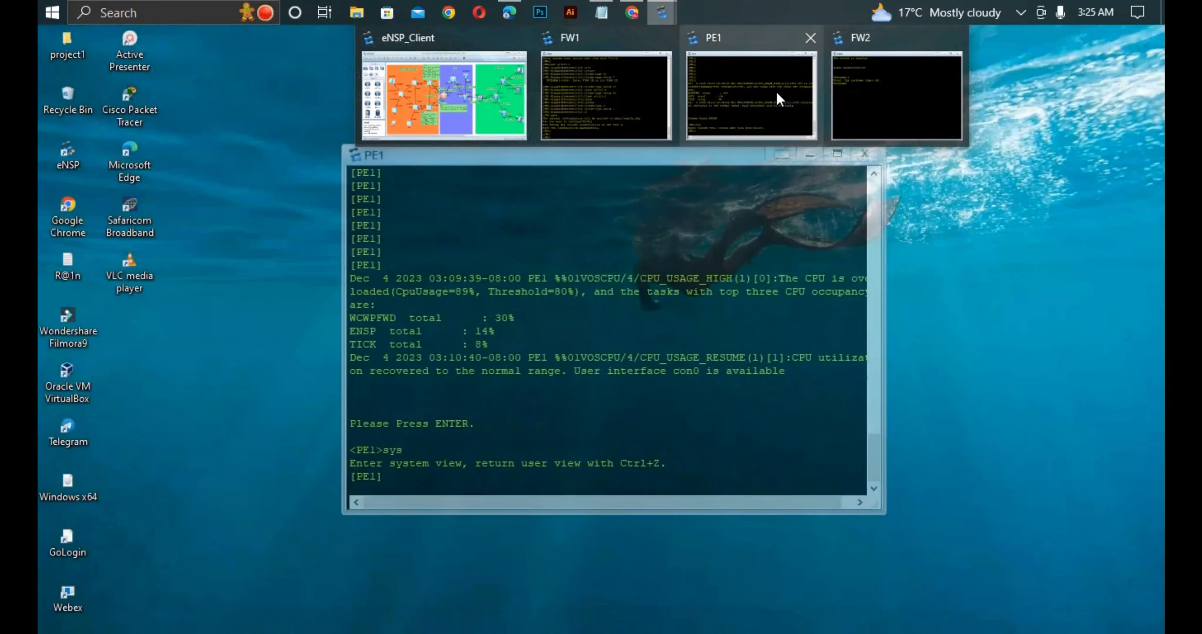
pyautogui.click(755, 112)
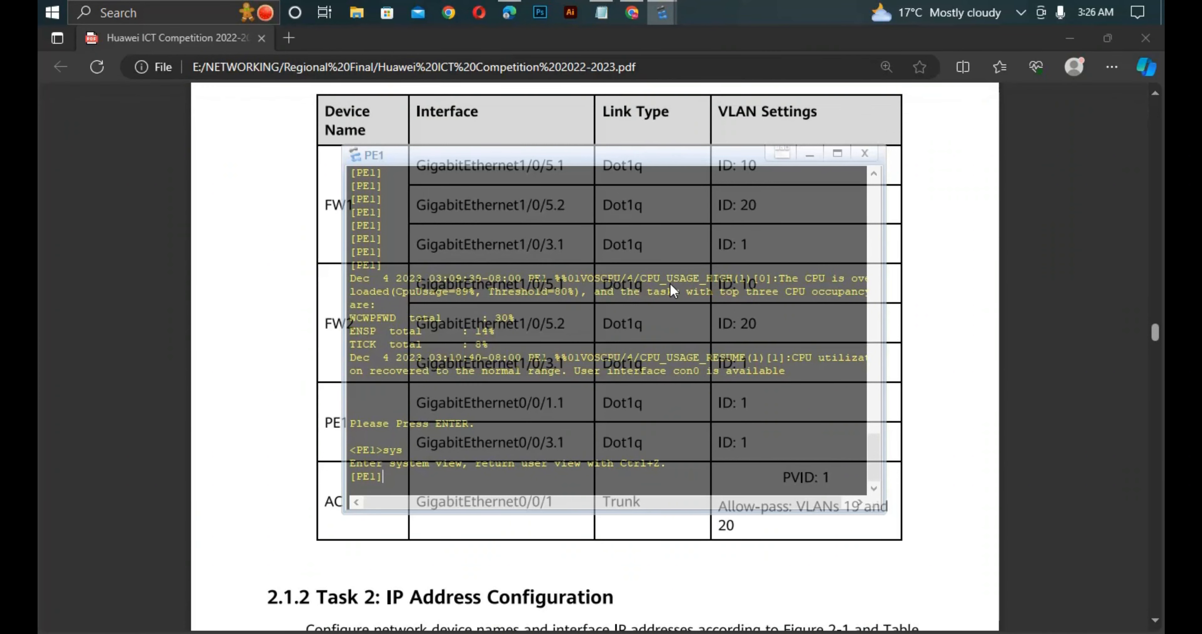
# - Enter the view of subinterface GigabitEthernet0/0/1.1 on PE1
pyautogui.write('int g0/0/1.1')
pyautogui.press('Return')
pyautogui.press('Return')
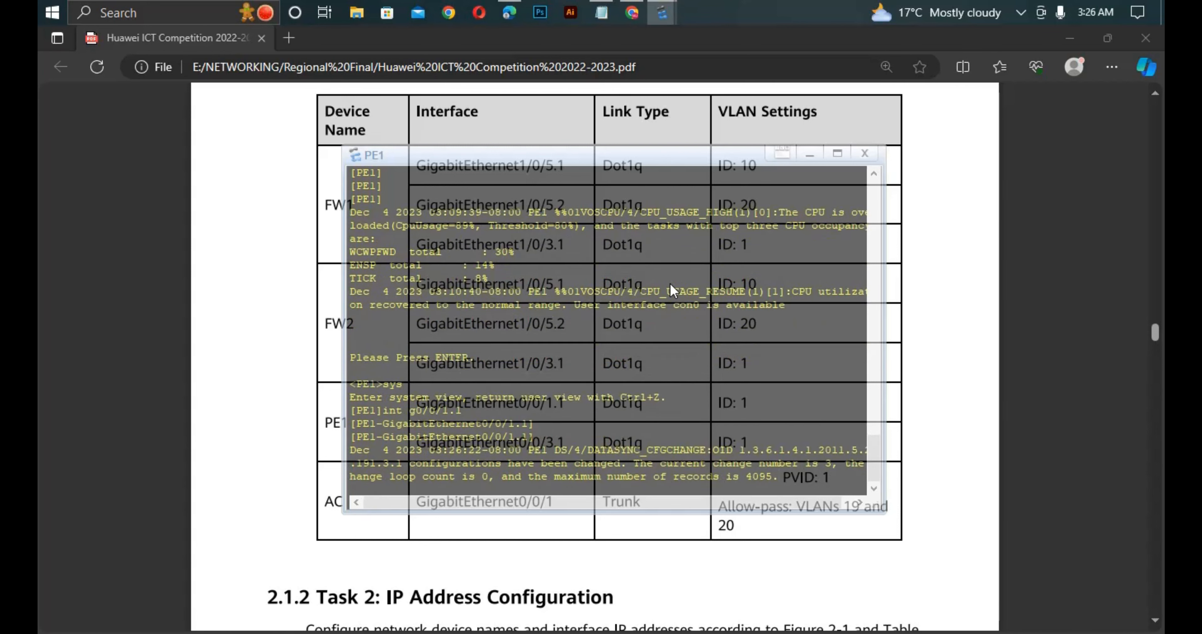
pyautogui.press('Return')
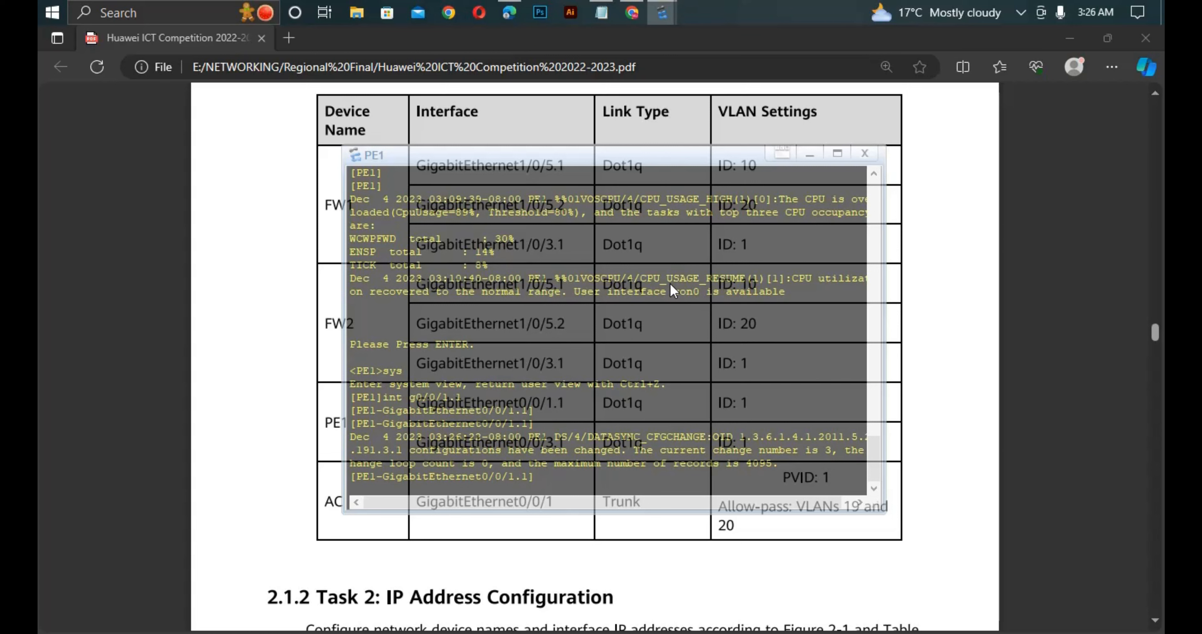
# - Configure control-vid 1 dot1q-termination on PE1's GigabitEthernet0/0/1.1 subinterface
pyautogui.write('co')
pyautogui.press('Tab')
pyautogui.write('t')
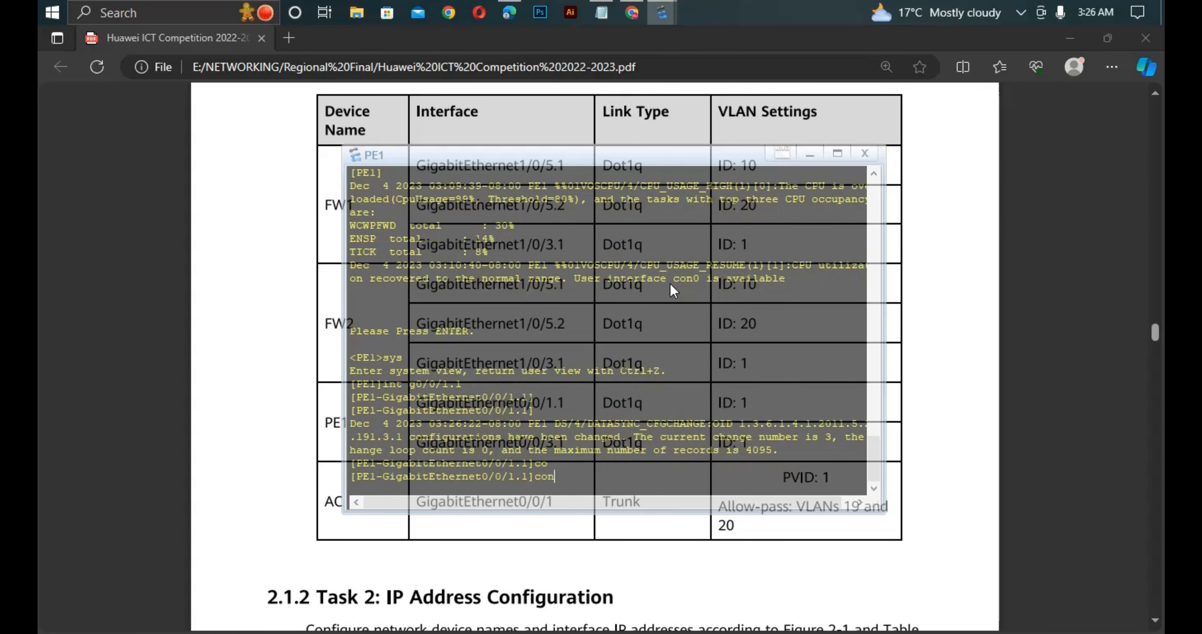
pyautogui.press('Tab')
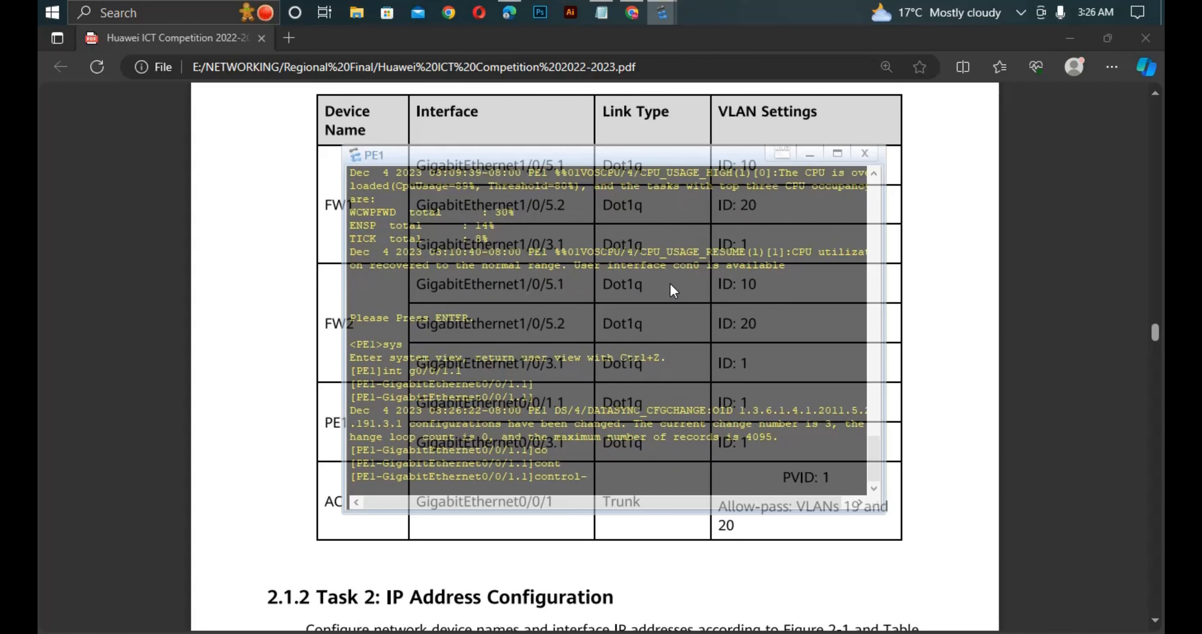
pyautogui.write('v')
pyautogui.press('Tab')
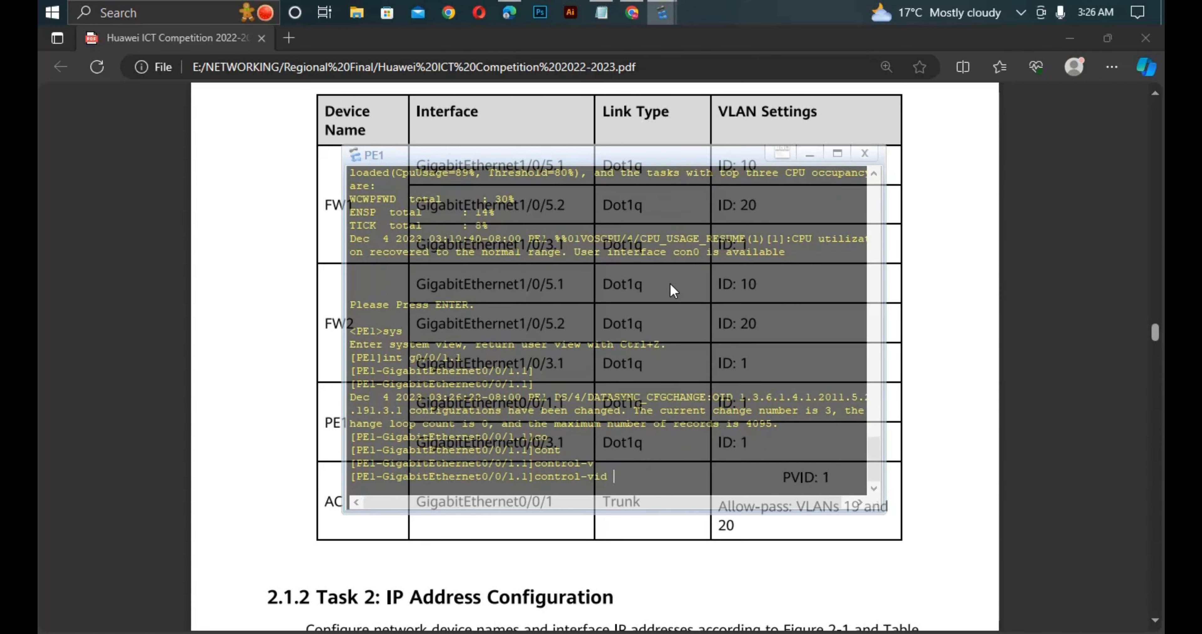
pyautogui.write('1 do')
pyautogui.press('Tab')
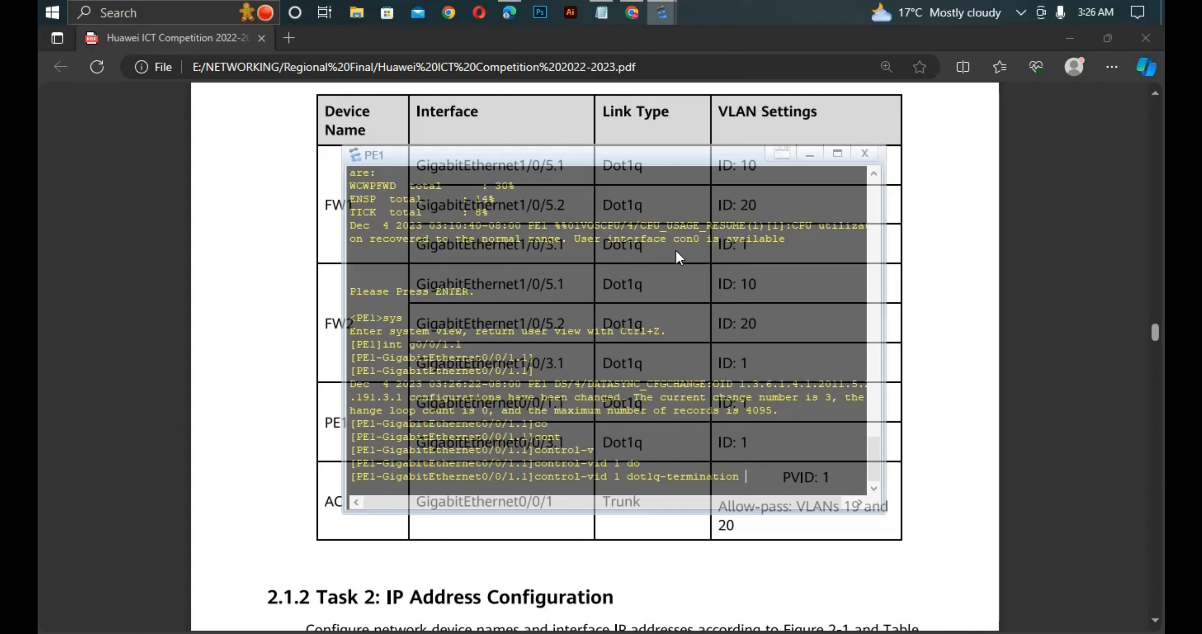
pyautogui.press('Return')
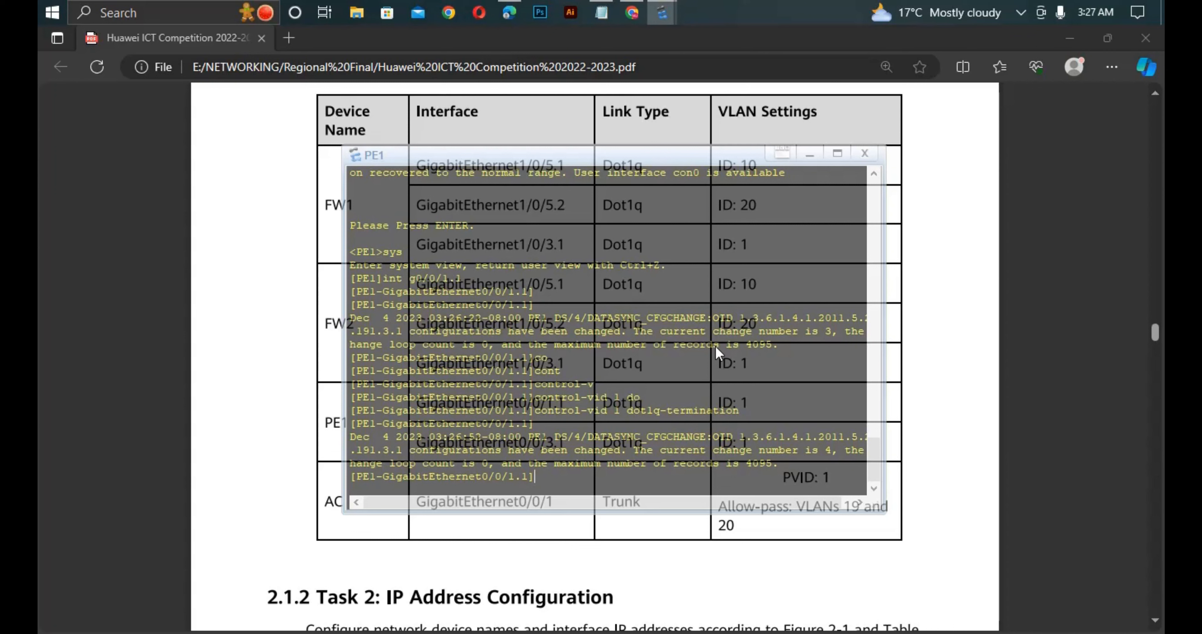
# - Enter PE1's GigabitEthernet0/0/3.1 subinterface and apply control-vid 1 dot1q-termination to it
pyautogui.press('Up')
pyautogui.press('Up')
pyautogui.press('Left')
pyautogui.press('BackSpace')
pyautogui.write('3')
pyautogui.press('Return')
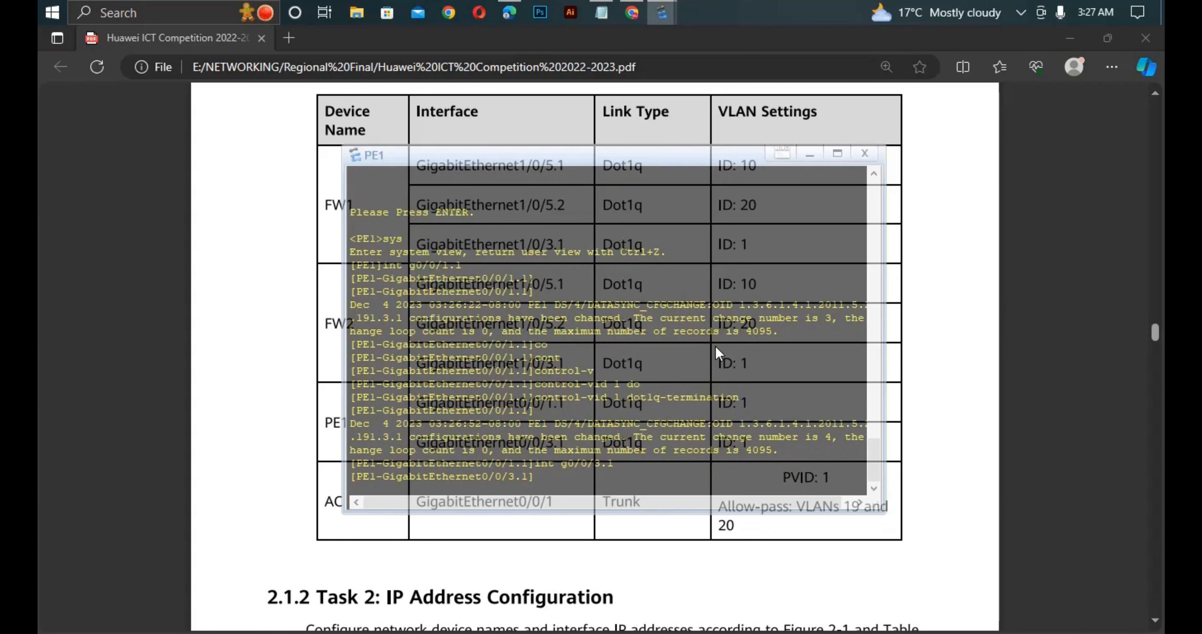
pyautogui.press('Up')
pyautogui.press('Up')
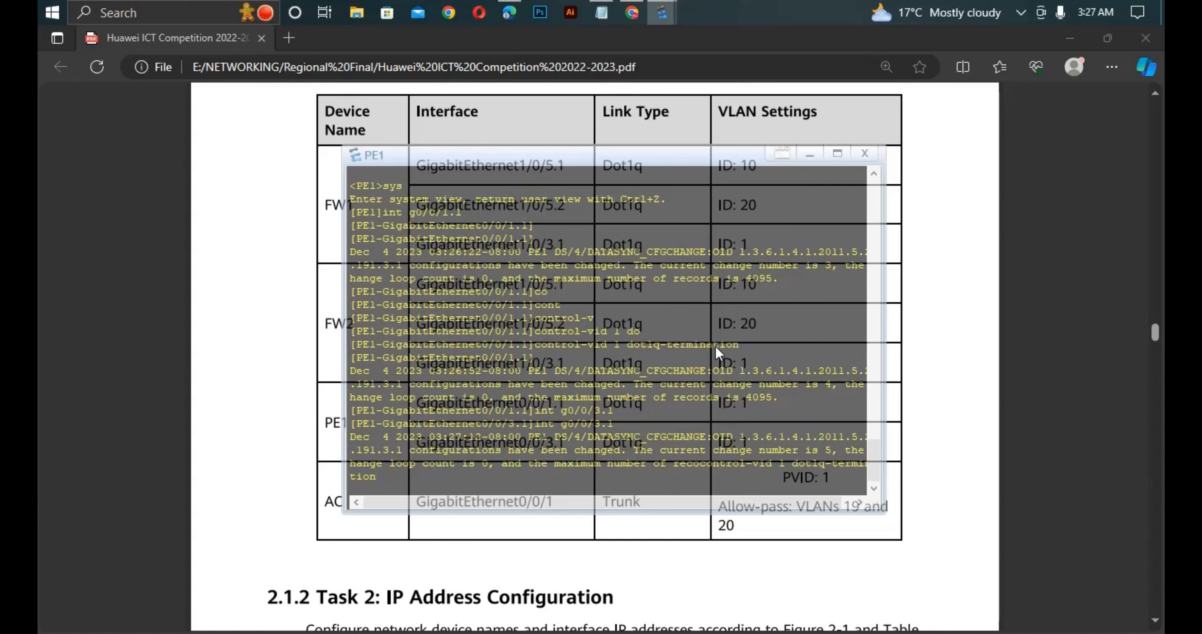
pyautogui.press('Return')
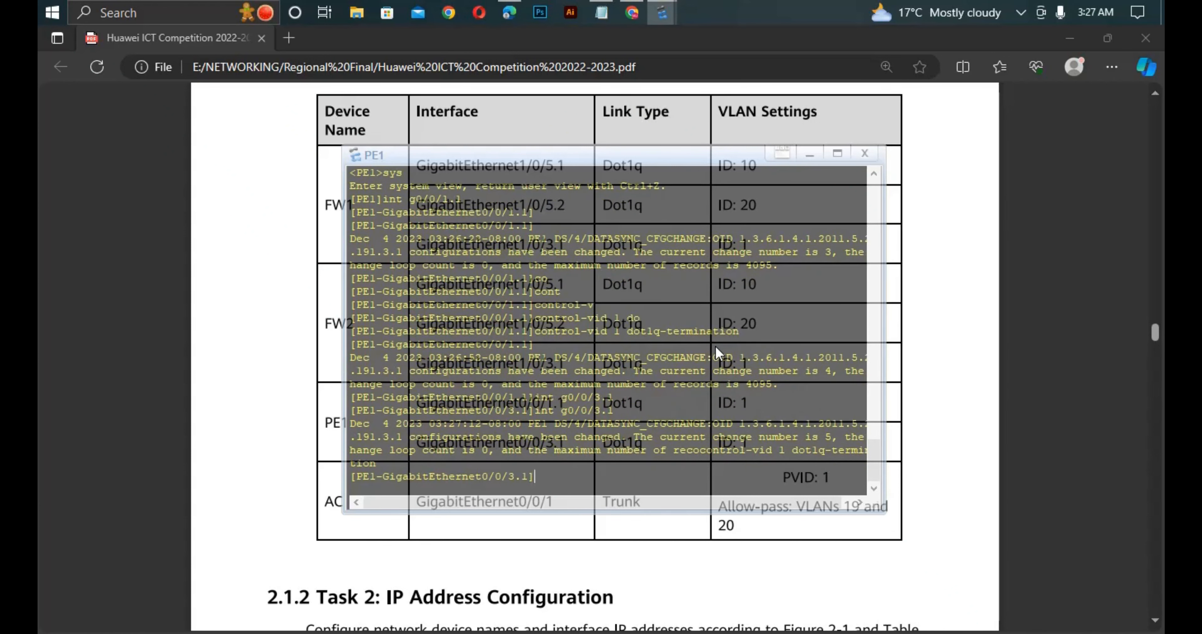
# - Return PE1 to user view, save its configuration with confirmation, and go back to the VLAN settings table in Edge
pyautogui.hotkey('ctrl', 'z')
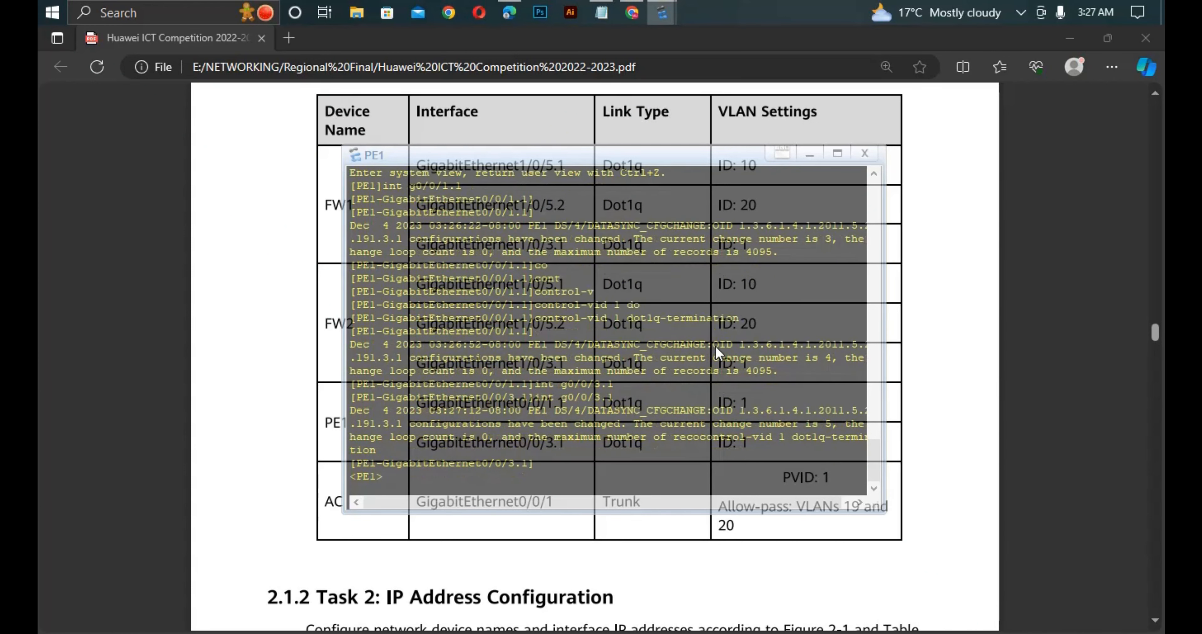
pyautogui.write('save')
pyautogui.press('Return')
pyautogui.write('y')
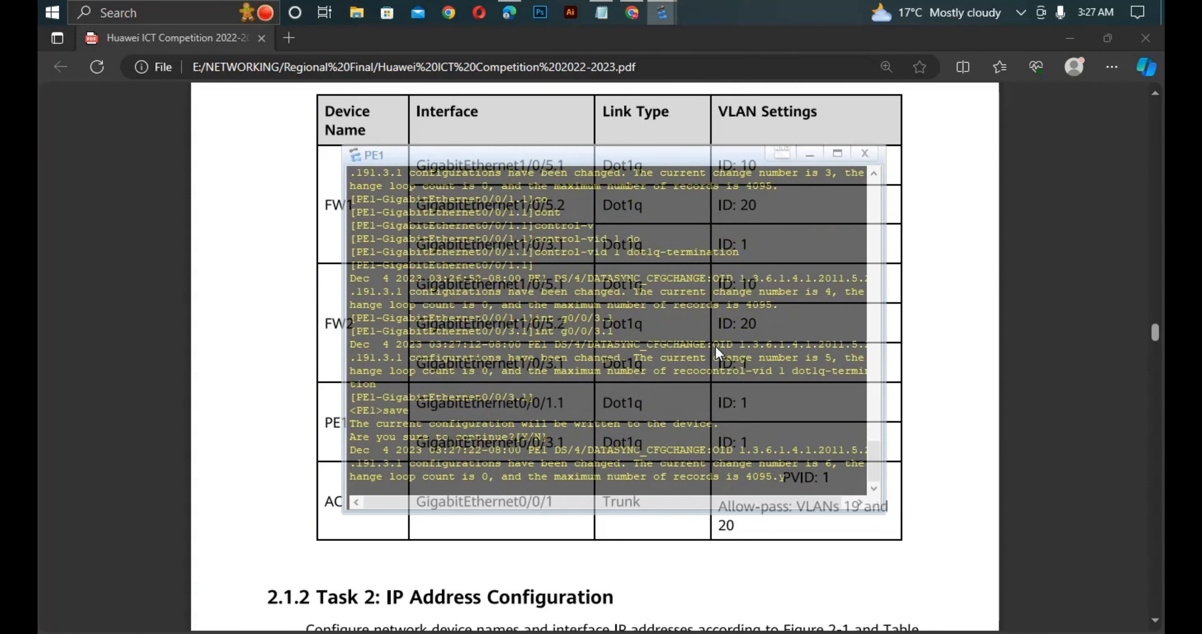
pyautogui.press('Return')
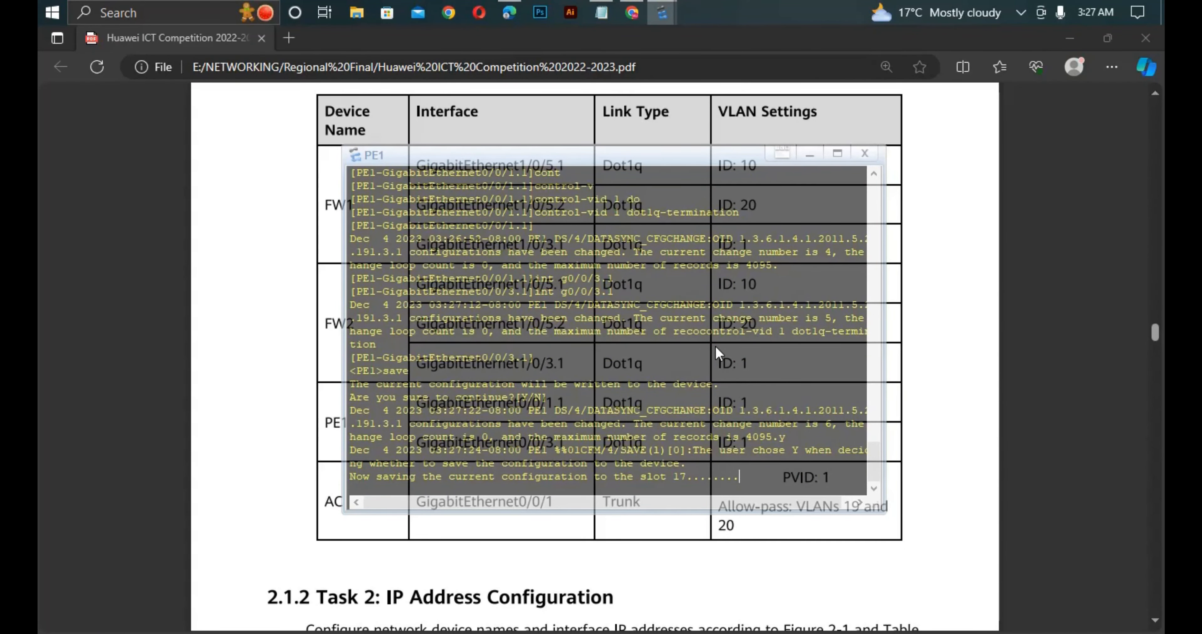
pyautogui.click(296, 164)
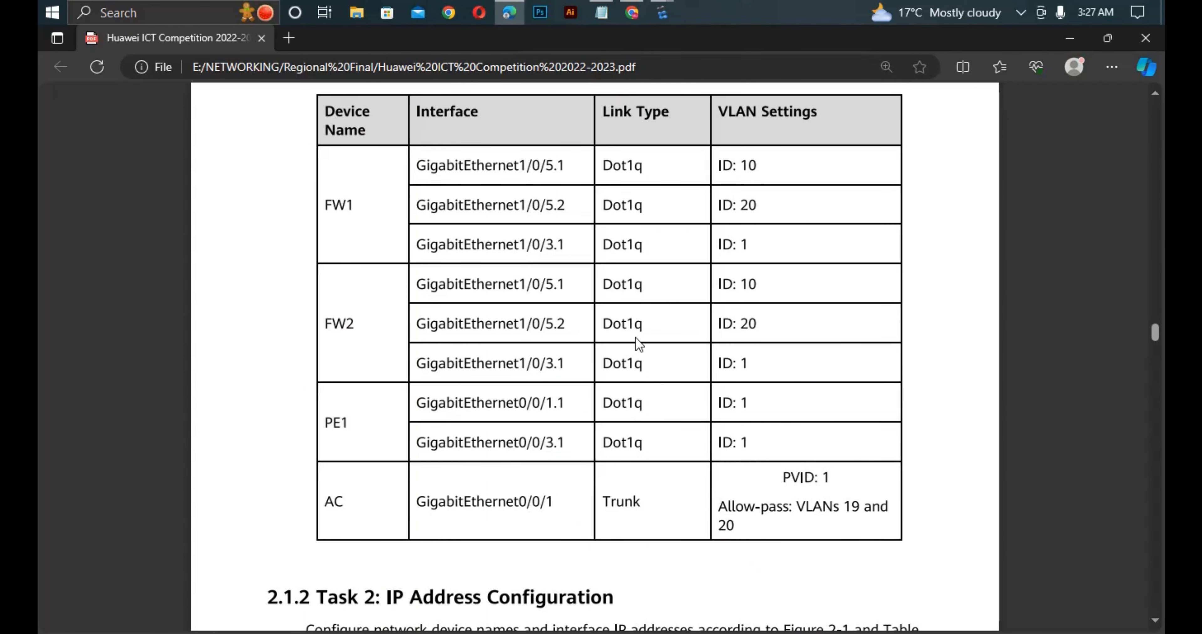
# - Find the IP address plan in Table 2-3 of the PDF and place the FW1 console beside it
pyautogui.scroll(-7, 635, 338)
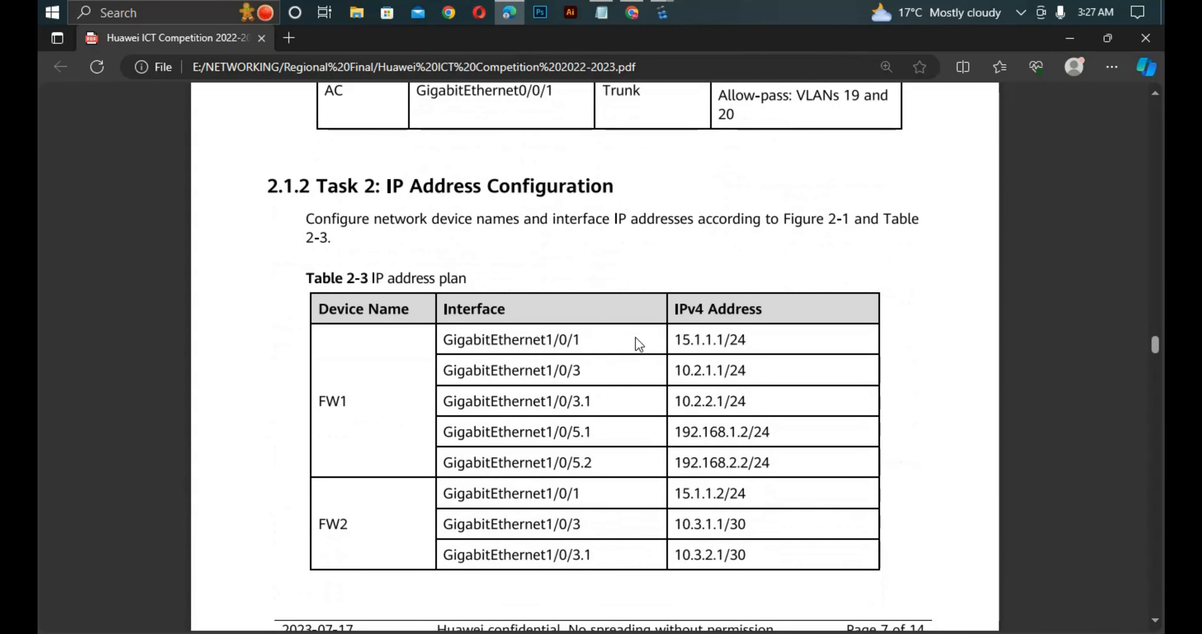
pyautogui.scroll(9, 635, 338)
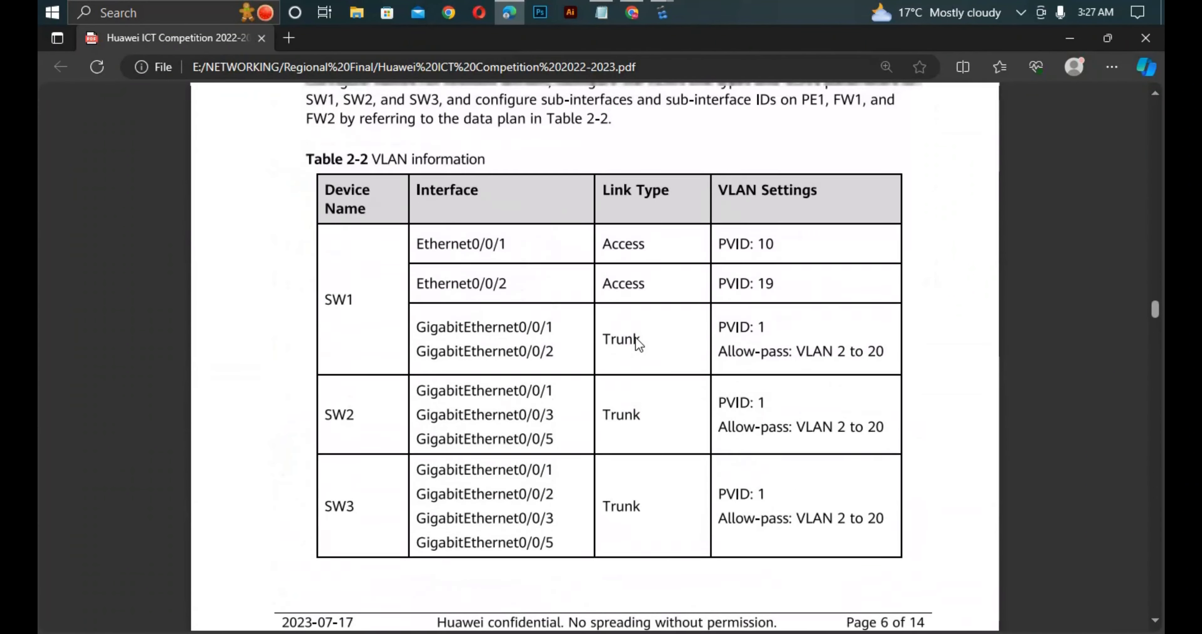
pyautogui.scroll(-9, 636, 339)
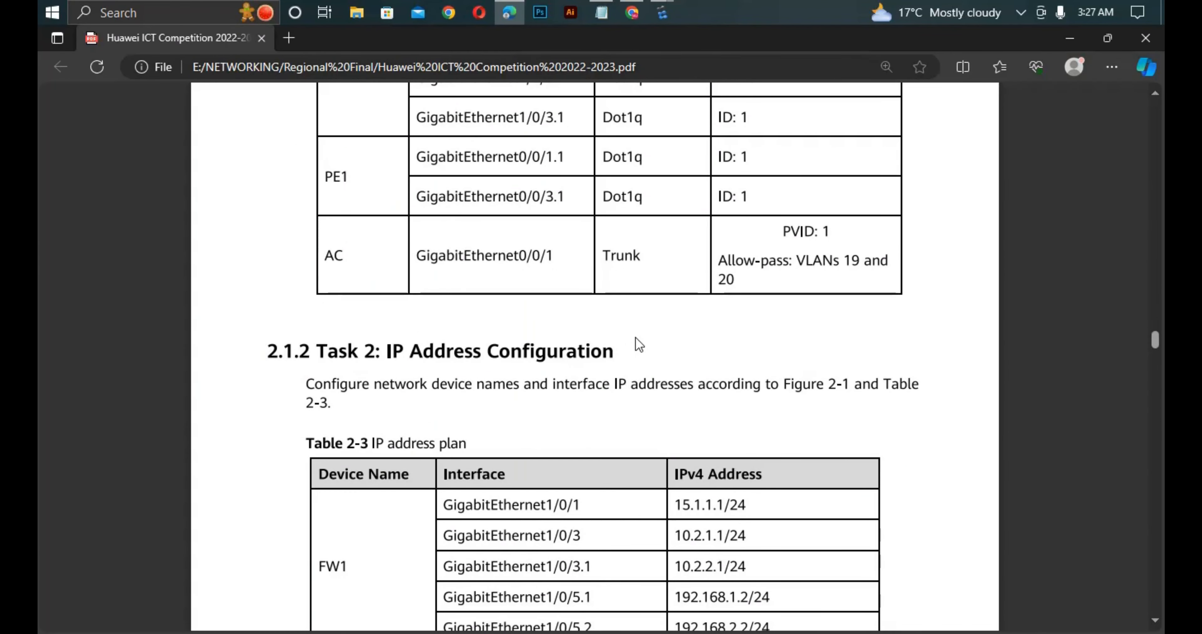
pyautogui.scroll(-2, 633, 332)
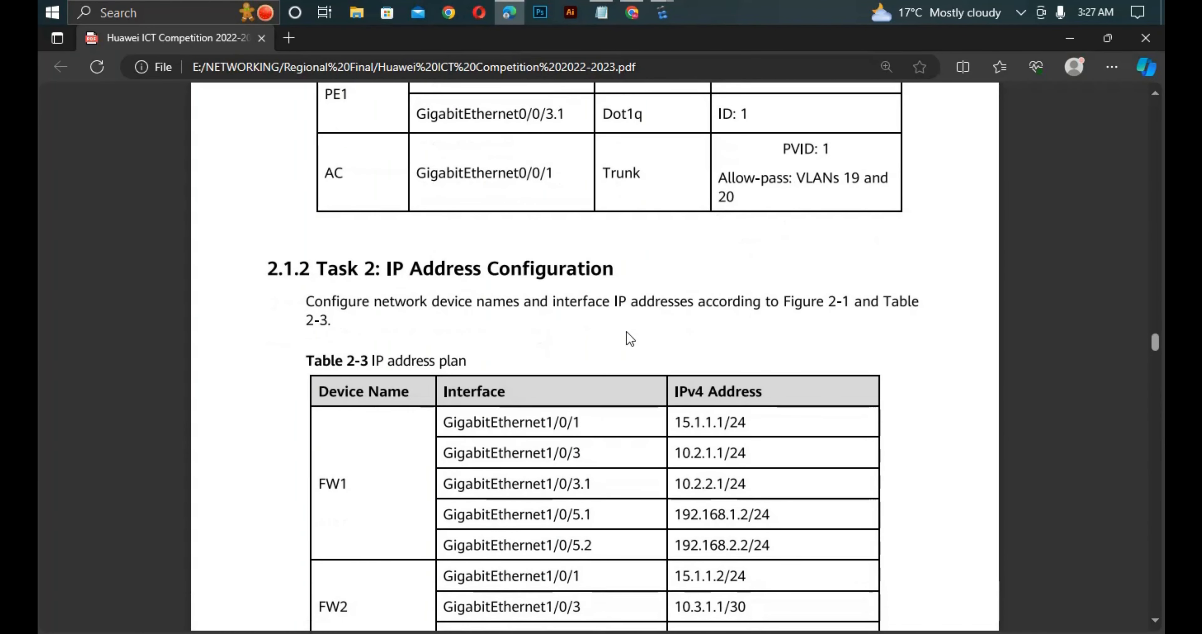
pyautogui.scroll(-4, 647, 368)
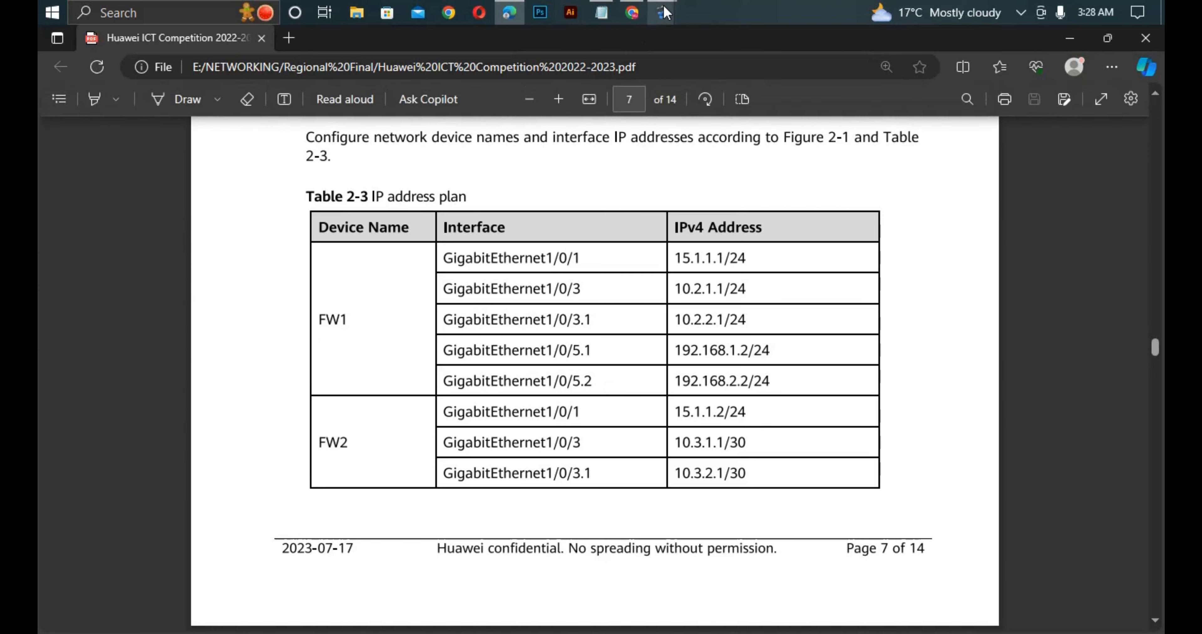
pyautogui.moveTo(664, 19)
pyautogui.click(570, 85)
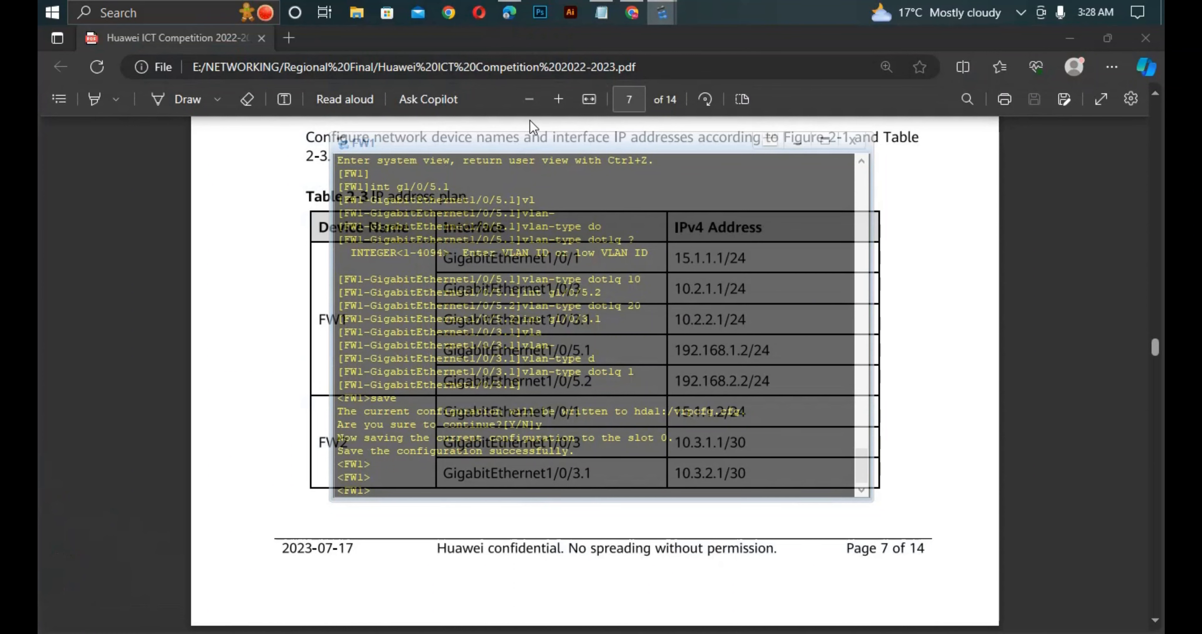
pyautogui.moveTo(476, 146); pyautogui.dragTo(780, 223)
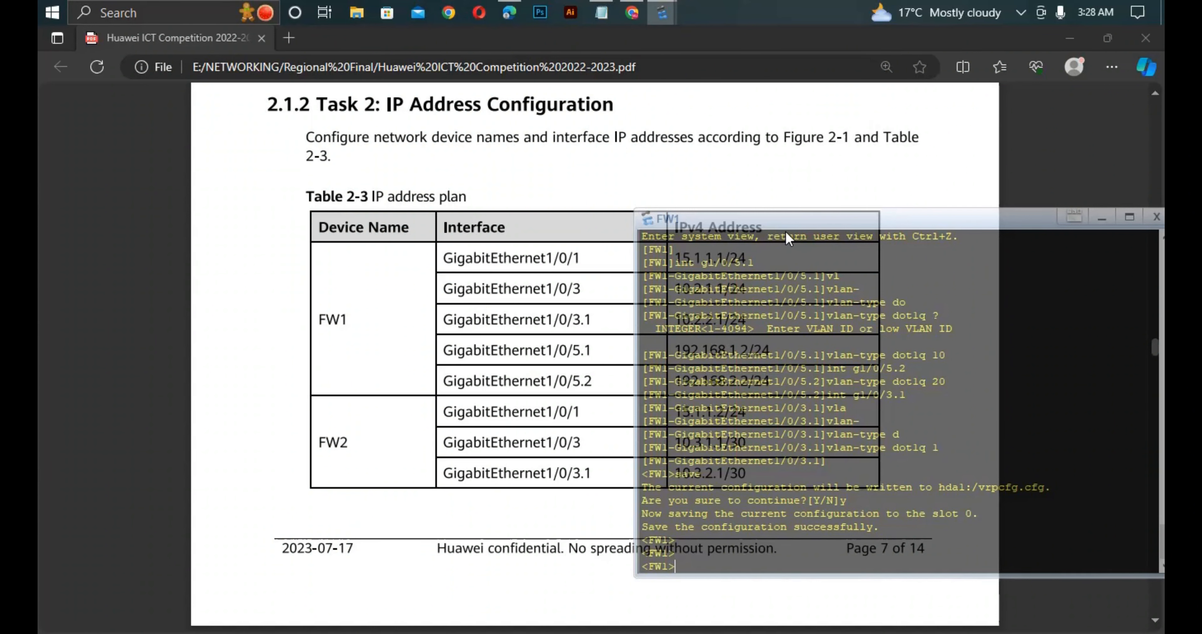
pyautogui.moveTo(783, 222); pyautogui.dragTo(915, 208)
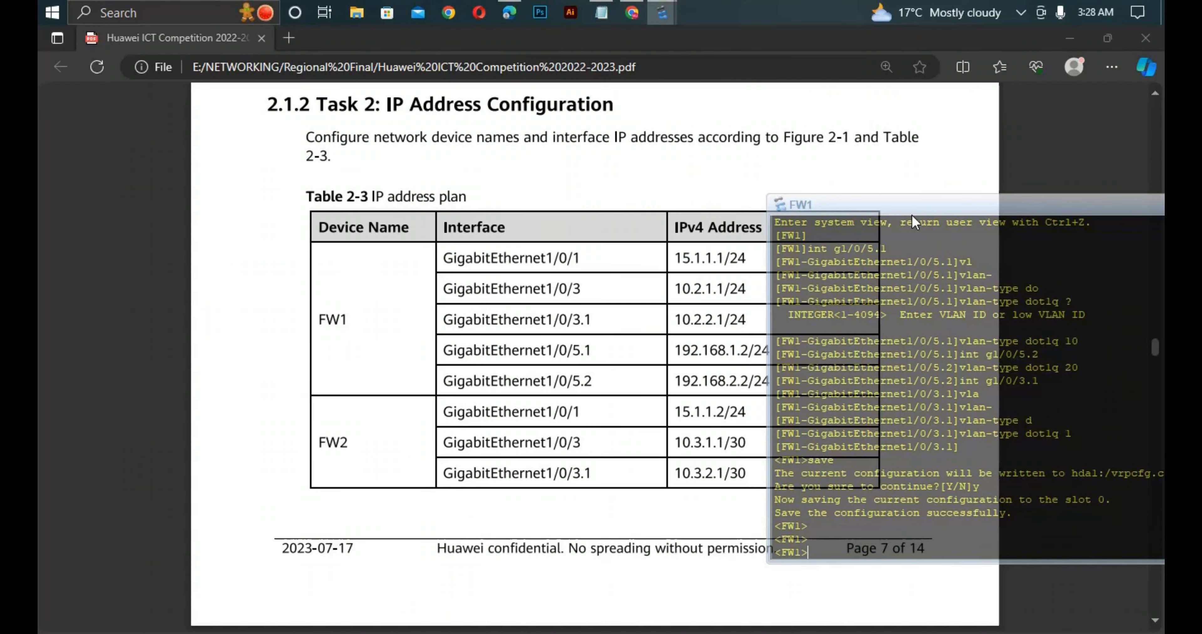
# - Enter system view on FW1, go to subinterface GigabitEthernet1/0/3.1 and display its current configuration
pyautogui.write('sys')
pyautogui.press('Return')
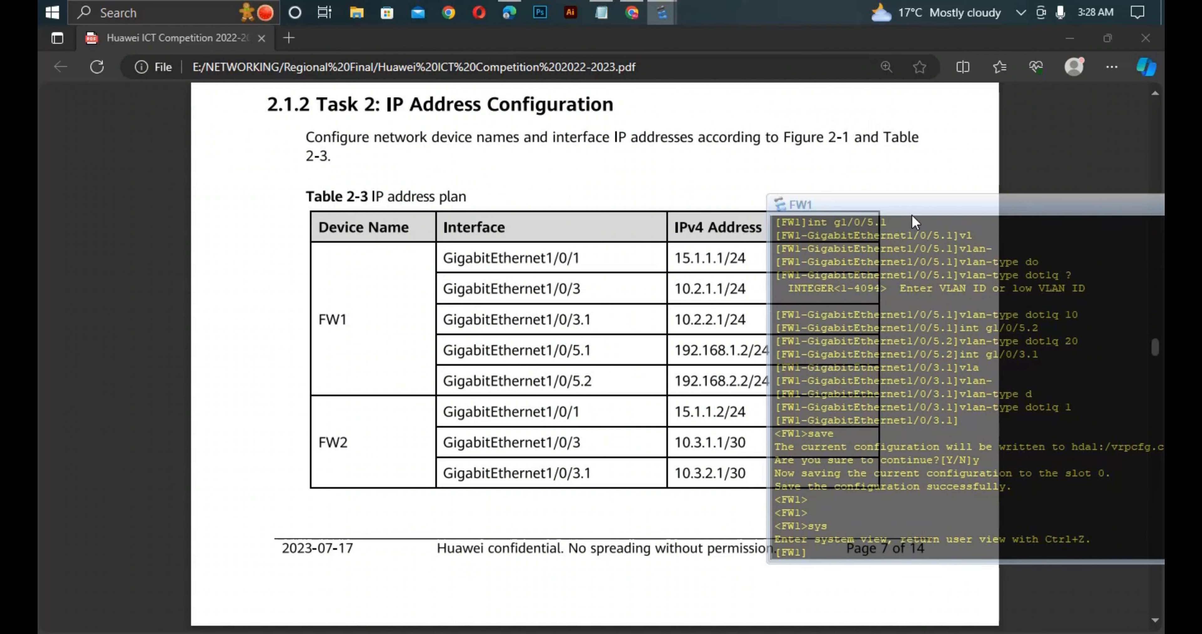
pyautogui.write('int')
pyautogui.write(' g')
pyautogui.write('1/0/')
pyautogui.write('5')
pyautogui.write('.1')
pyautogui.press('Return')
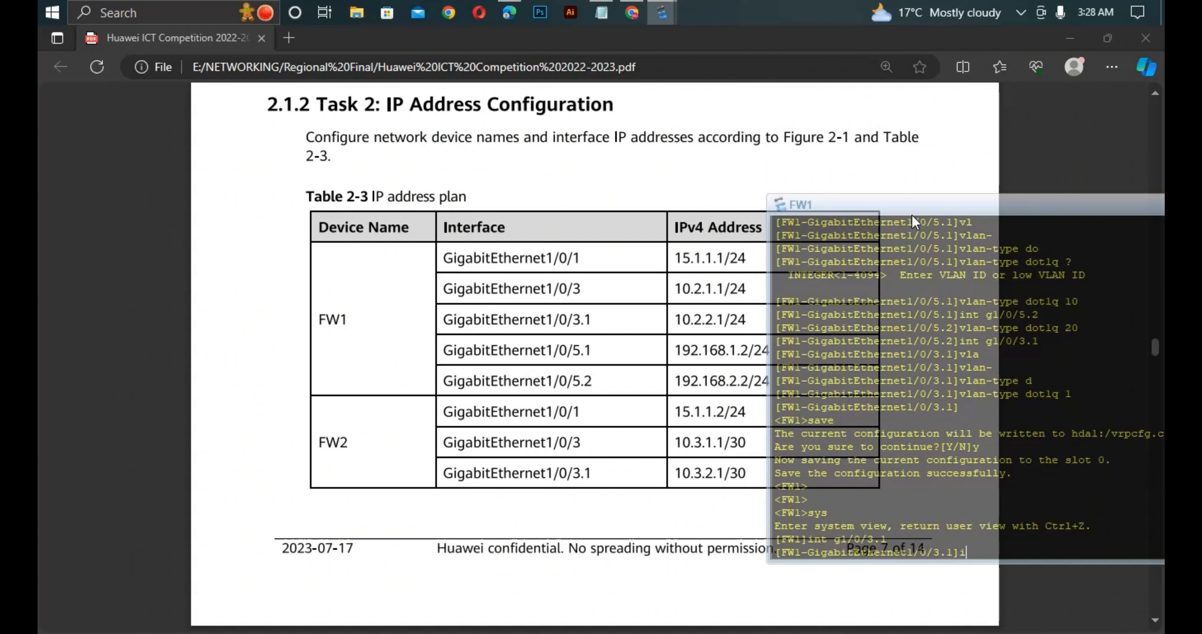
pyautogui.write('dis this')
pyautogui.press('Return')
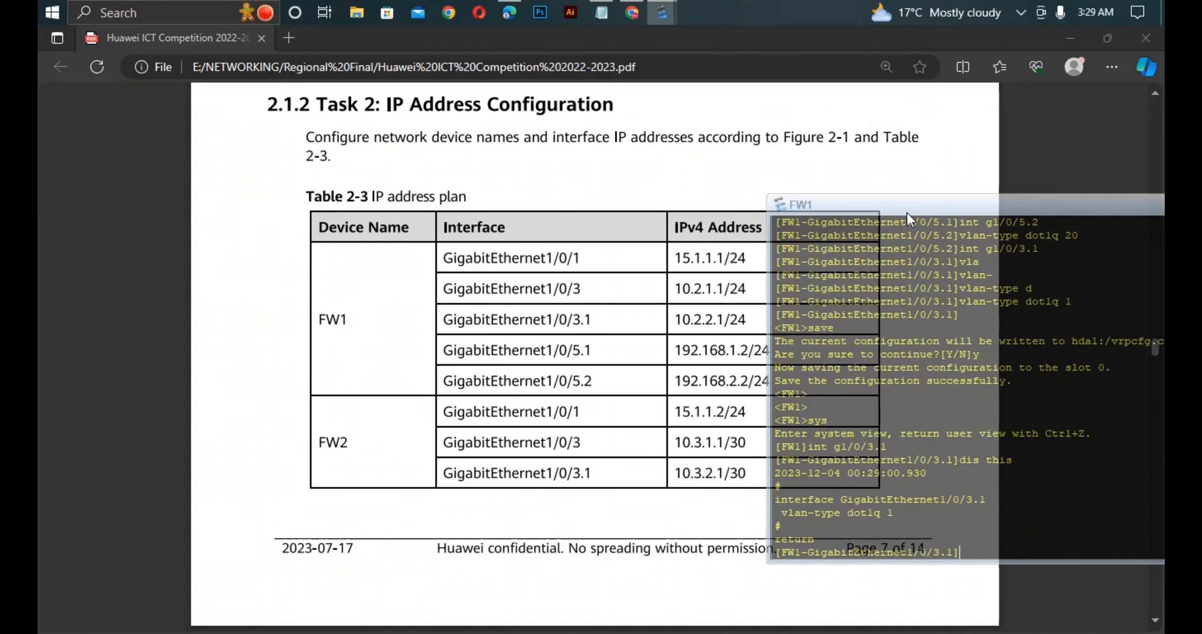
# - Assign IP address 10.2.2.1 with mask length 24 to FW1's GigabitEthernet1/0/3.1 subinterface
pyautogui.write('ip ad')
pyautogui.press('Tab')
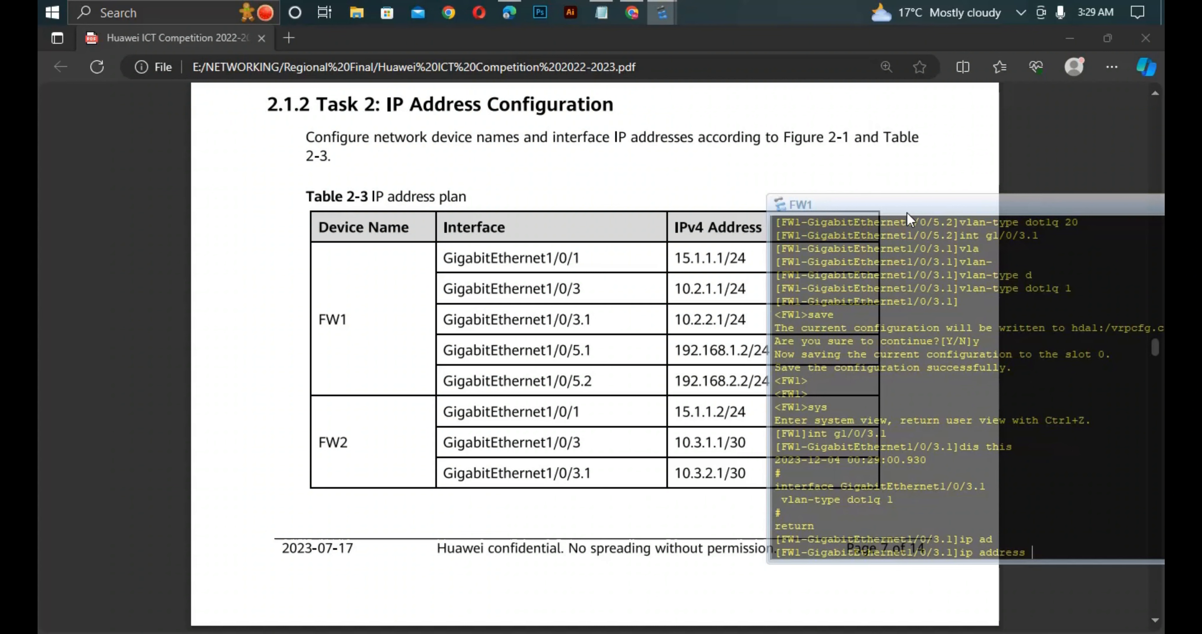
pyautogui.write('10.2.2.1 24')
pyautogui.press('Return')
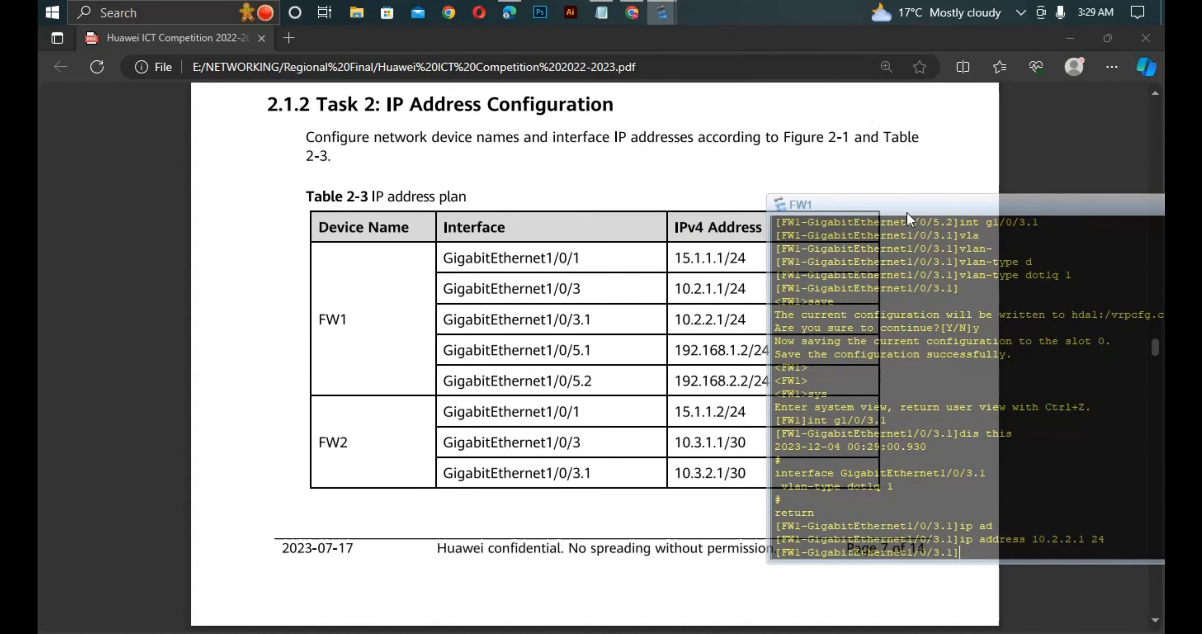
# - Change to the view of subinterface GigabitEthernet1/0/5.1 on FW1
pyautogui.press('Up')
pyautogui.press('Up')
pyautogui.press('Up')
pyautogui.press('Left')
pyautogui.press('Left')
pyautogui.press('BackSpace')
pyautogui.write('5')
pyautogui.press('Return')
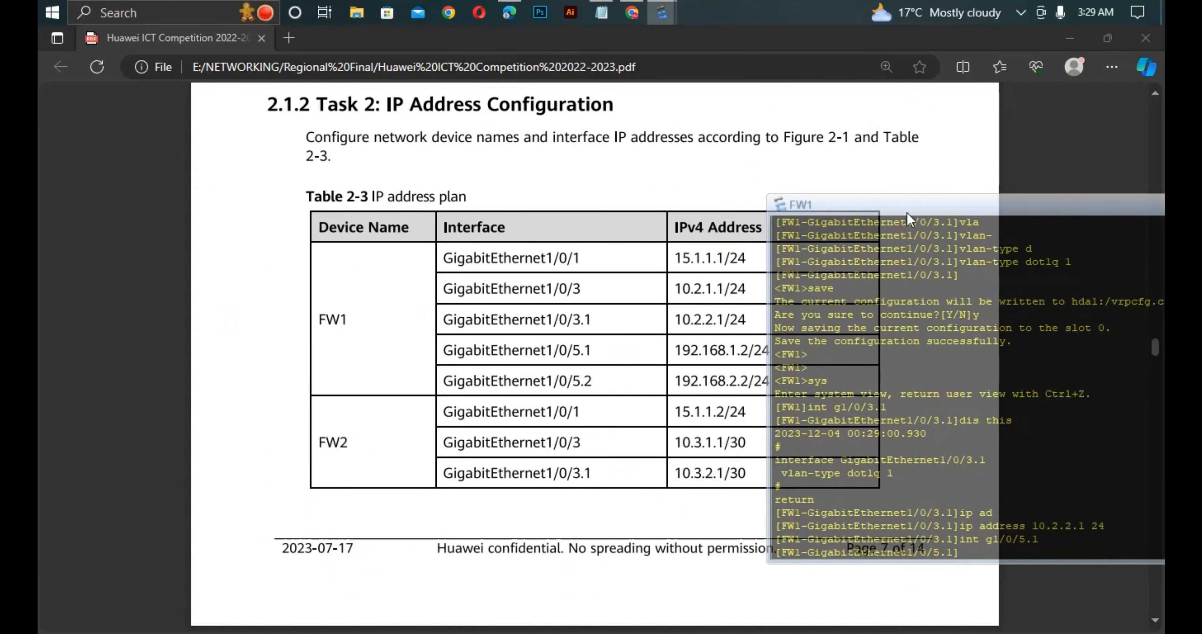
# - Assign IP address 192.168.1.2 with mask length 24 to FW1's GigabitEthernet1/0/5.1 subinterface
pyautogui.write('ip ad')
pyautogui.press('Tab')
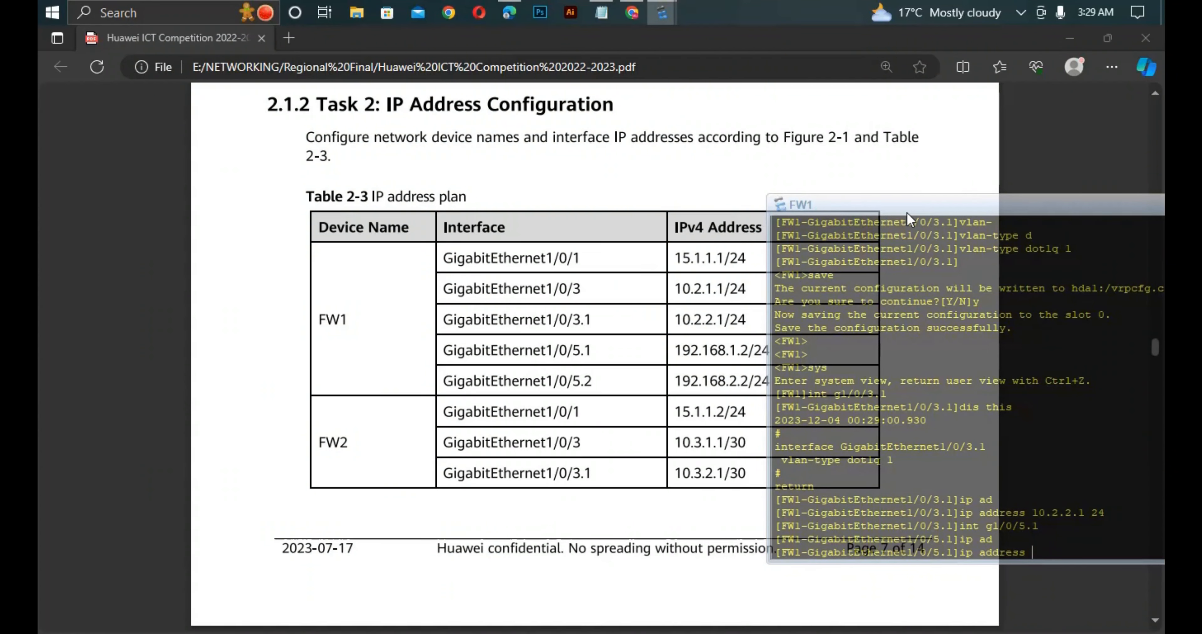
pyautogui.write('192.168.1.2 24')
pyautogui.press('Return')
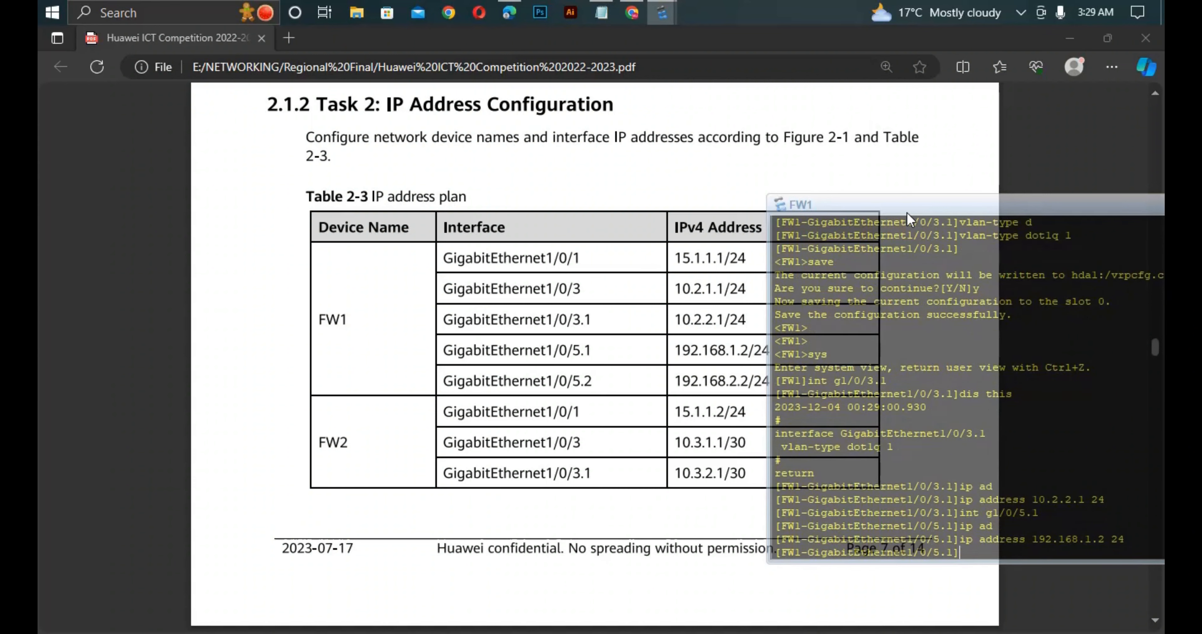
# - Enter FW1's GigabitEthernet1/0/5.2 subinterface and assign it IP address 192.168.2.2 with mask length 24
pyautogui.write('int g1/0/5.1')
pyautogui.press('BackSpace')
pyautogui.write('2')
pyautogui.press('Return')
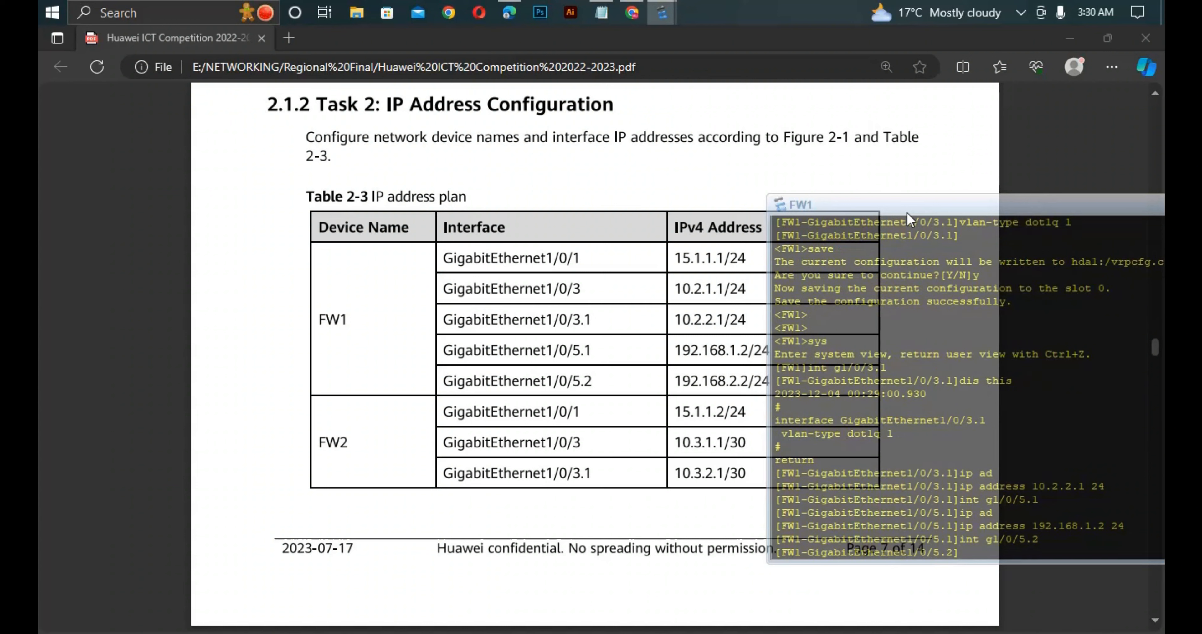
pyautogui.write('ip ad')
pyautogui.press('Tab')
pyautogui.write('19')
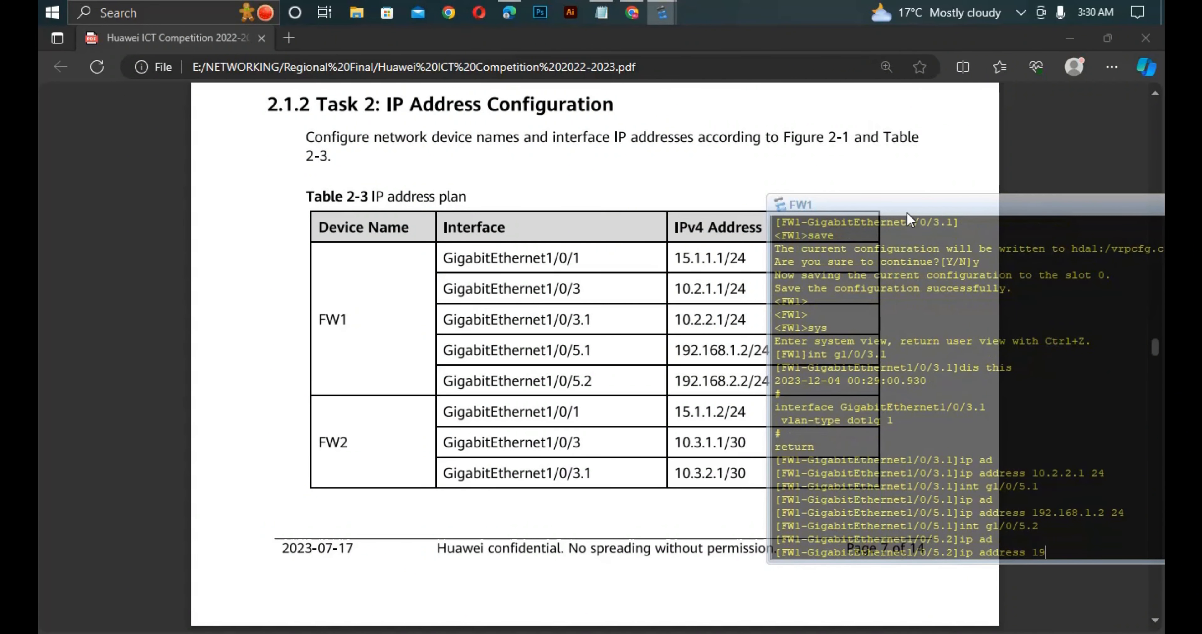
pyautogui.write('2.168.2.2 24')
pyautogui.press('Return')
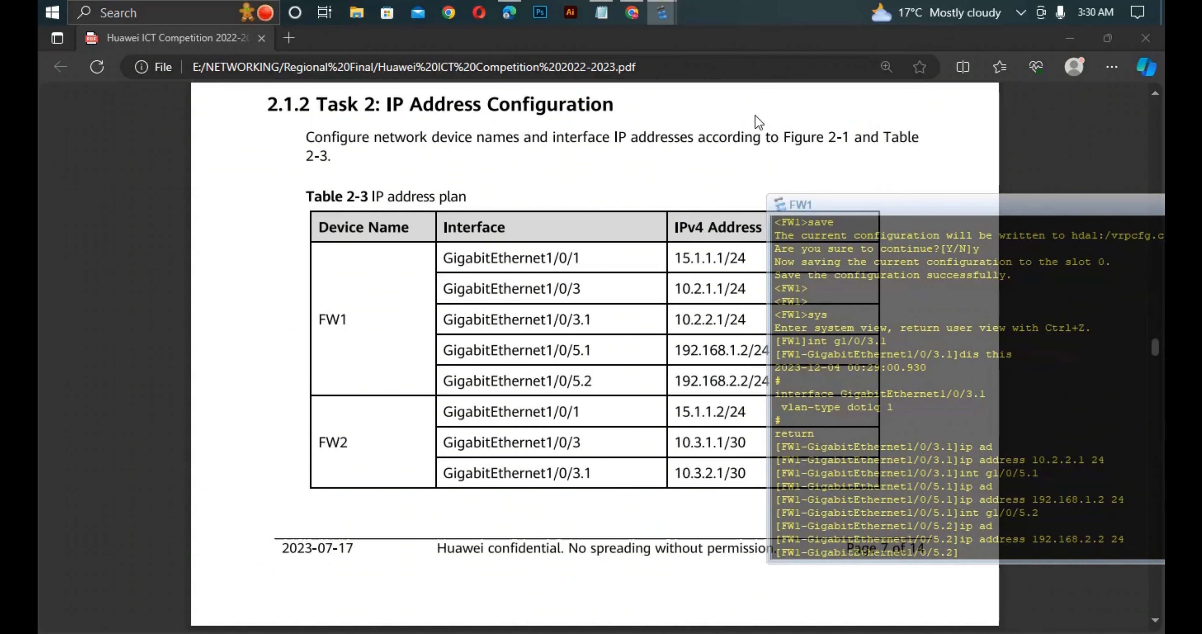
# - Switch to the eNSP topology, open the PE1 console and save its configuration with confirmation
pyautogui.moveTo(917, 207); pyautogui.dragTo(711, 186)
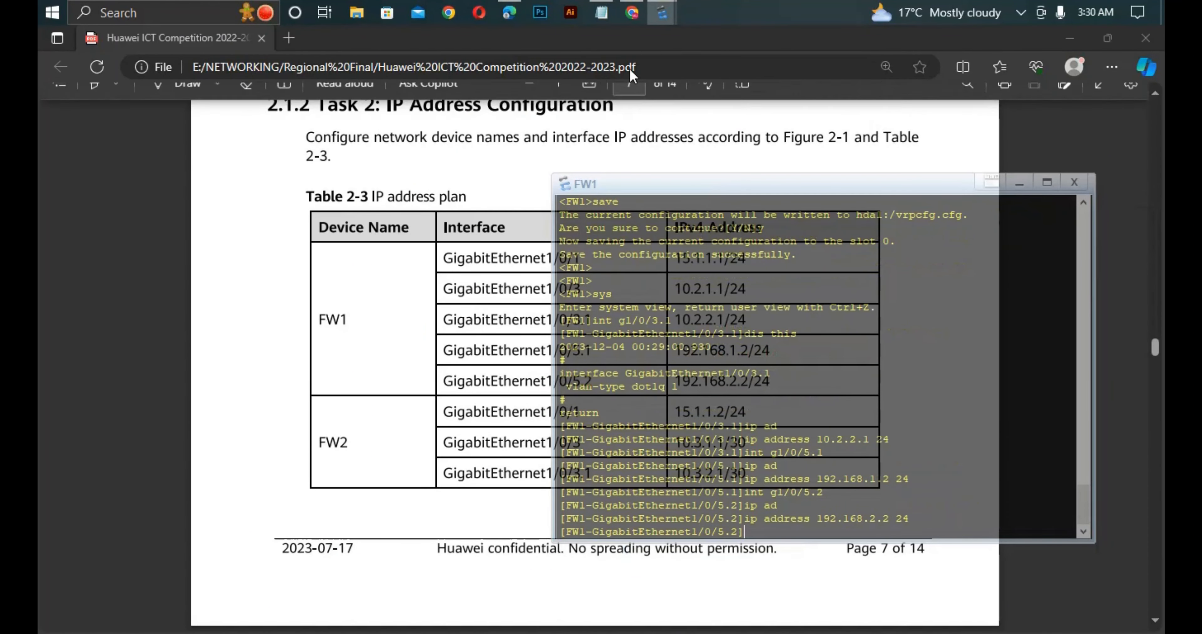
pyautogui.moveTo(658, 23)
pyautogui.click(476, 108)
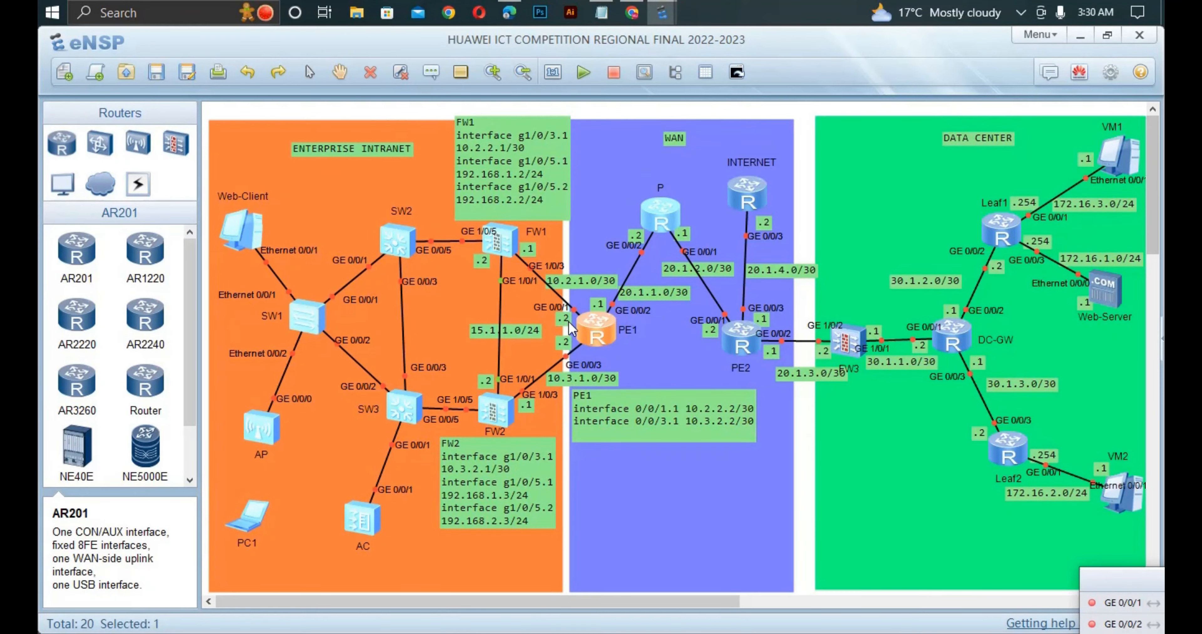
pyautogui.scroll(-2, 569, 323)
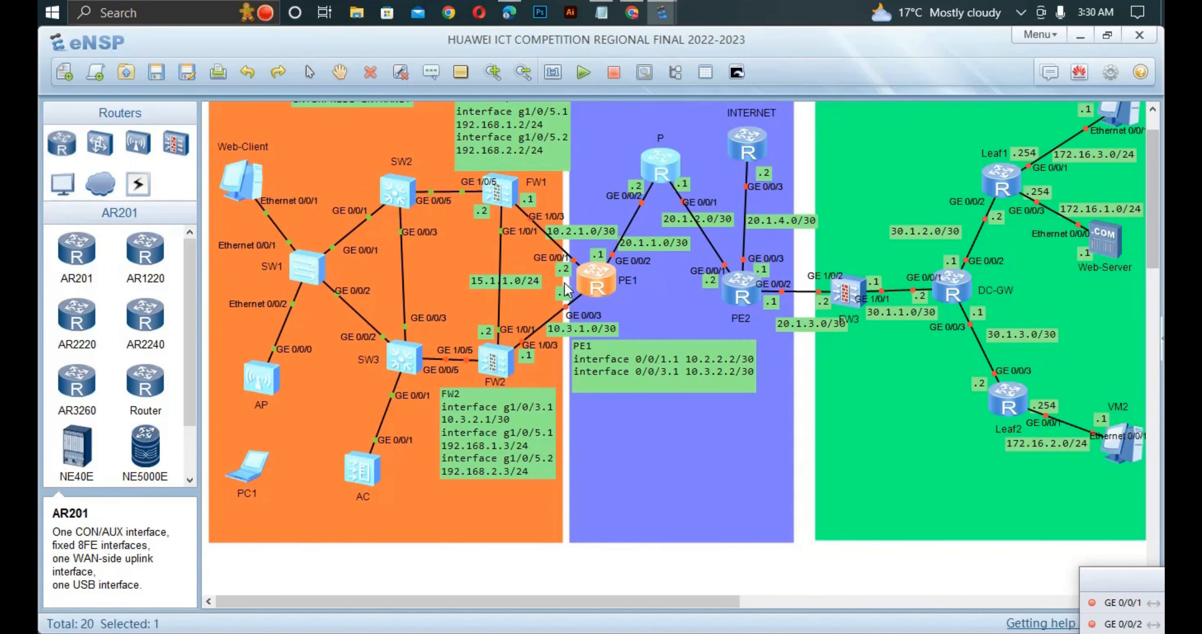
pyautogui.doubleClick(592, 286)
pyautogui.write('save')
pyautogui.press('Return')
pyautogui.write('y')
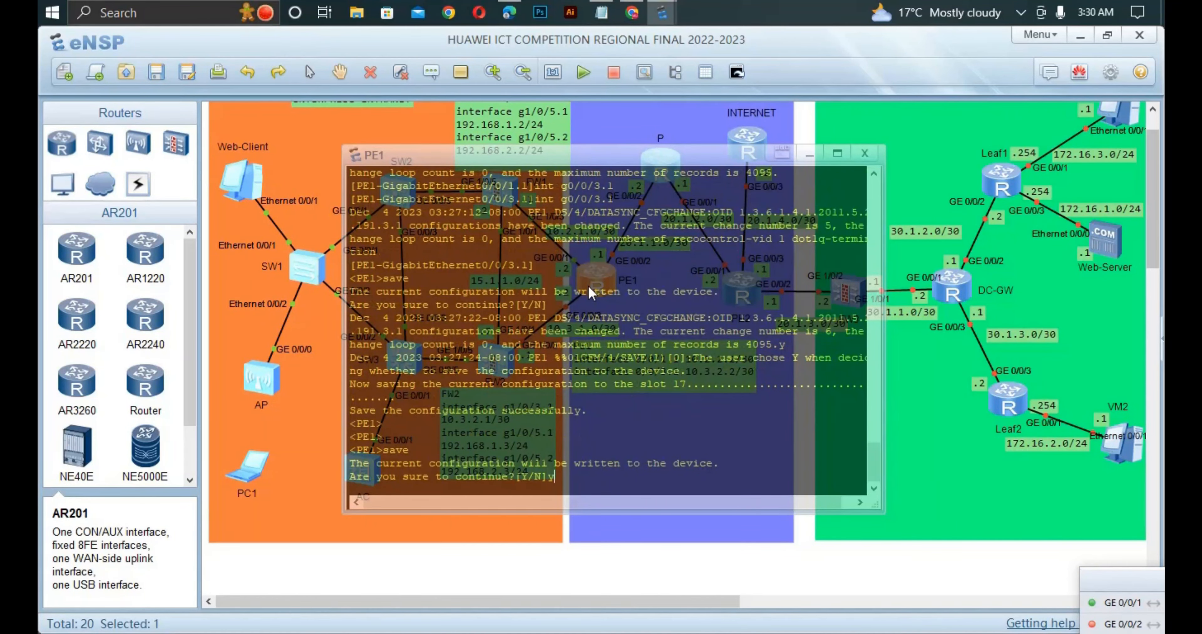
pyautogui.press('Return')
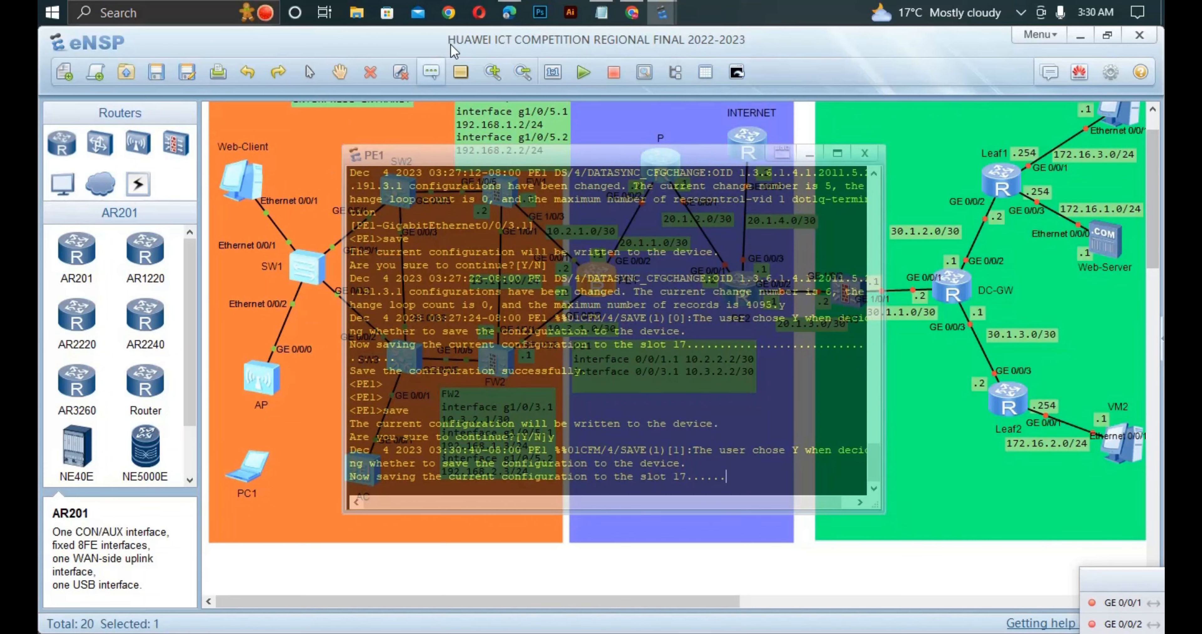
# - Look up PE1's interface addresses in the PDF in Edge, then bring up the PE1 console beside the eNSP topology
pyautogui.click(508, 13)
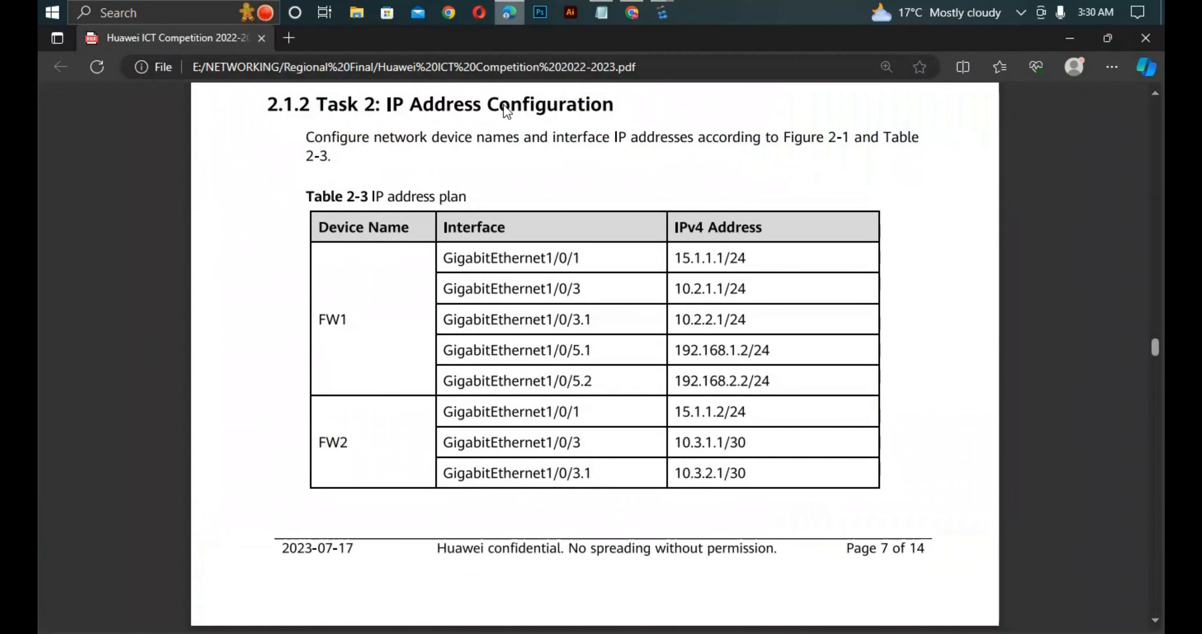
pyautogui.scroll(-10, 526, 498)
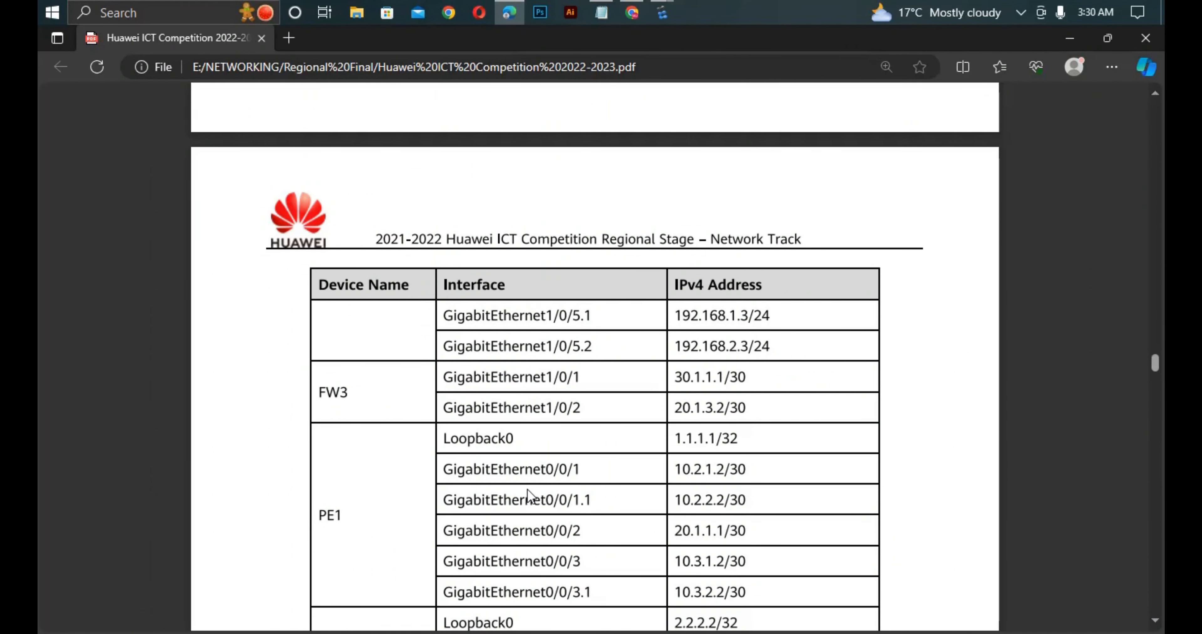
pyautogui.scroll(-2, 527, 489)
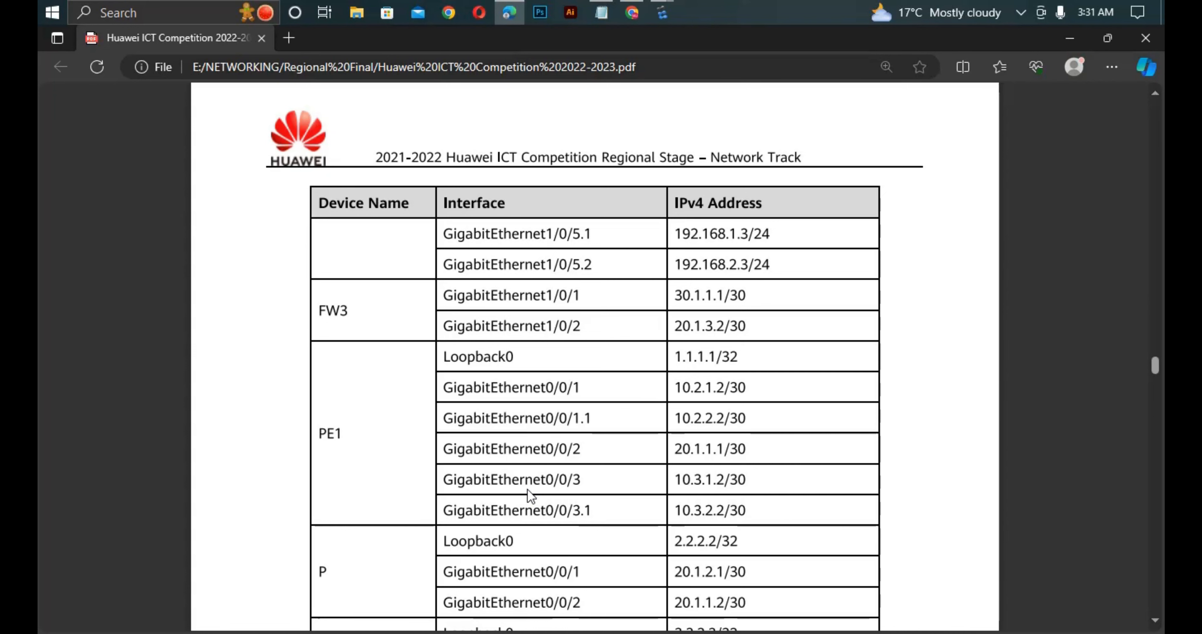
pyautogui.scroll(-2, 526, 497)
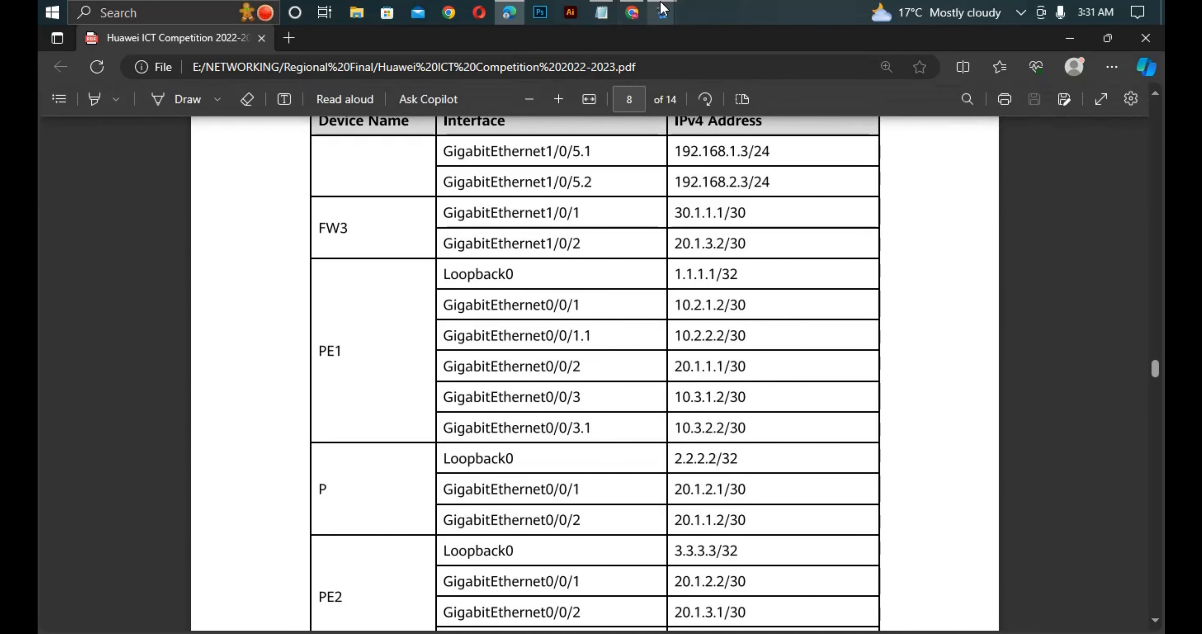
pyautogui.moveTo(661, 14)
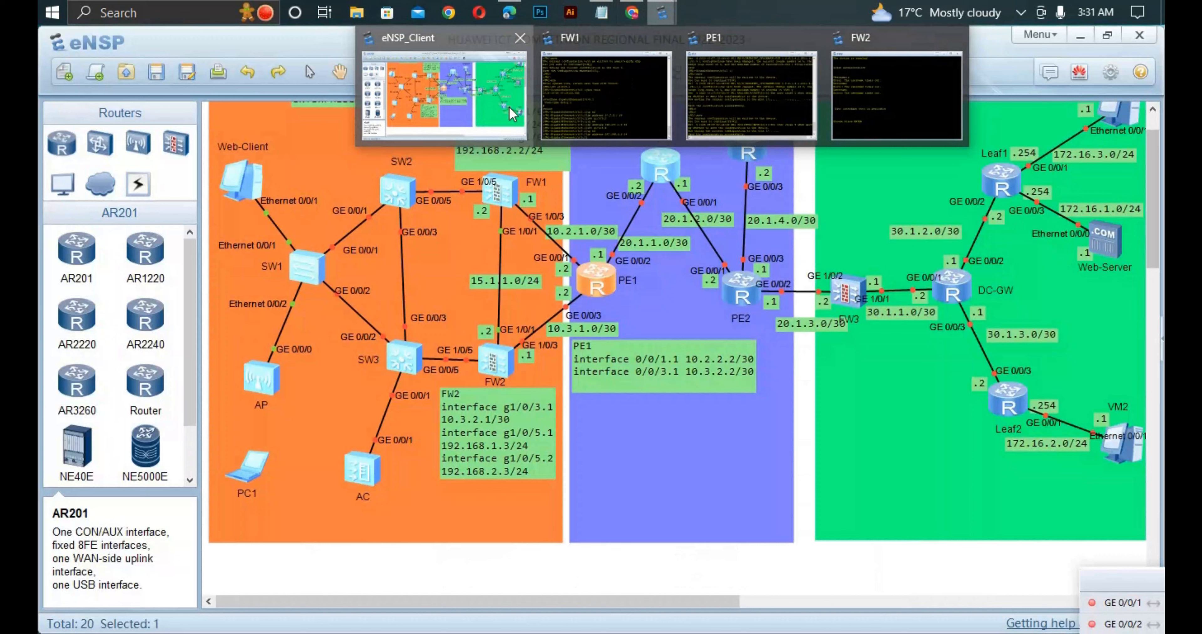
pyautogui.click(512, 113)
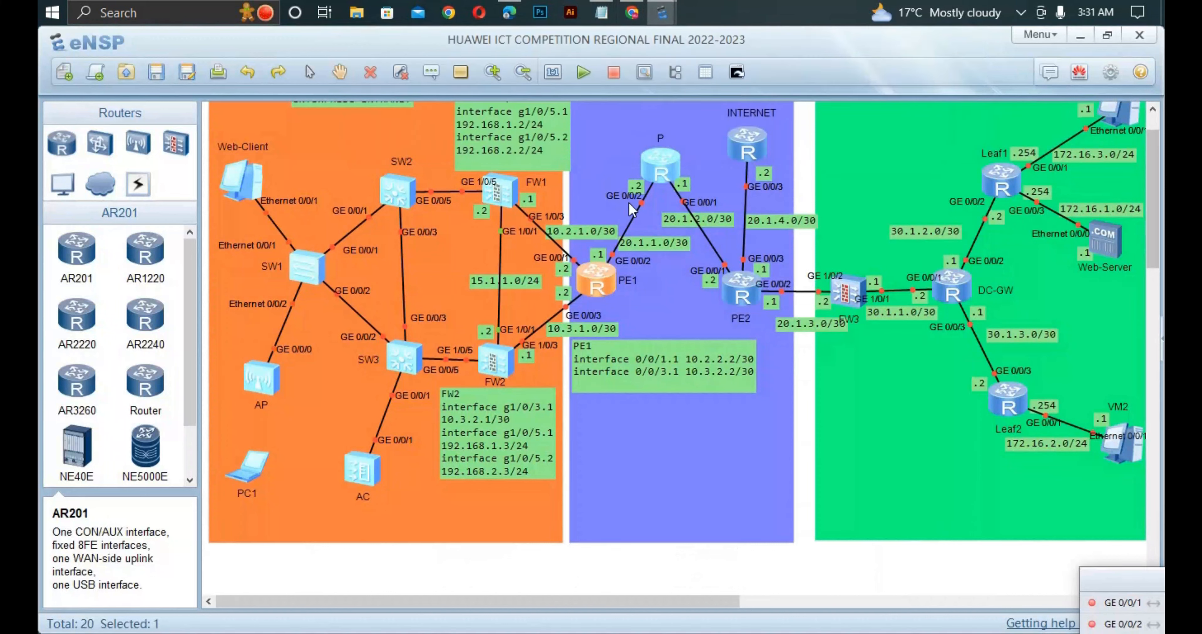
pyautogui.doubleClick(597, 277)
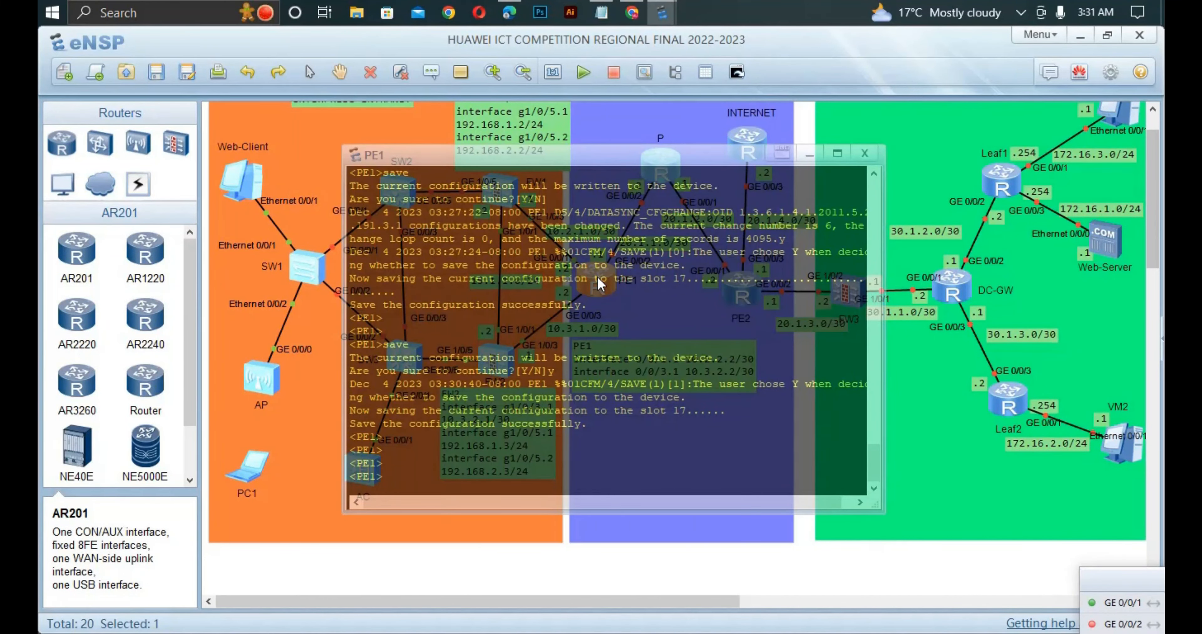
pyautogui.moveTo(553, 169); pyautogui.dragTo(859, 205)
# - Enter system view on PE1, go to subinterface GigabitEthernet0/0/1.1 and display its current configuration
pyautogui.write('sys')
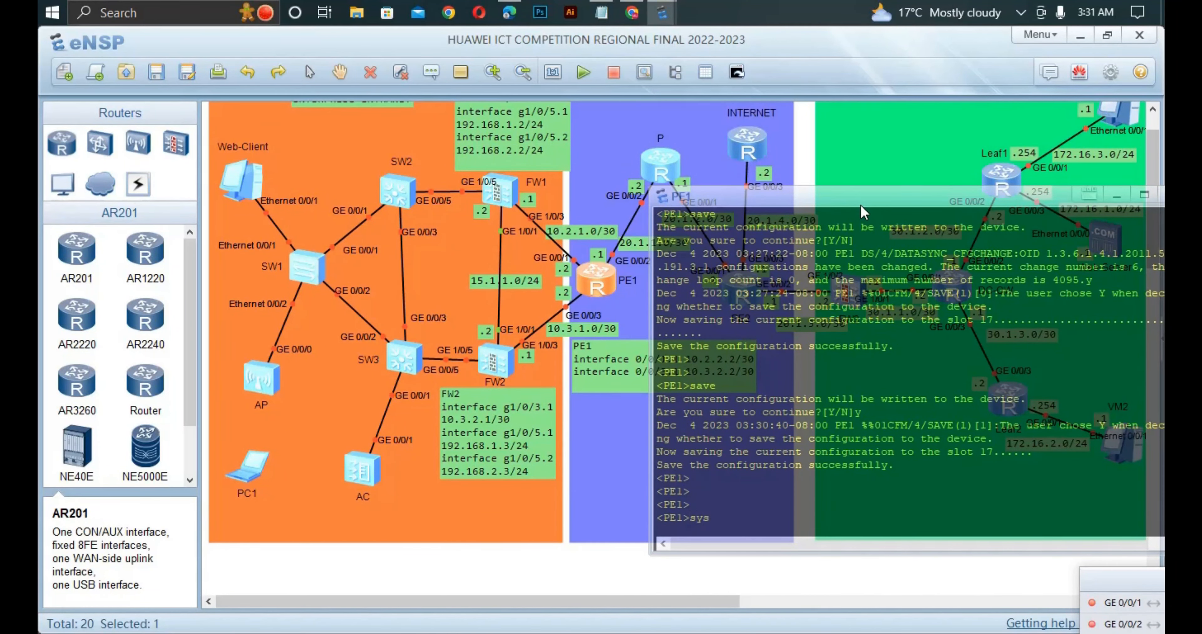
pyautogui.press('Return')
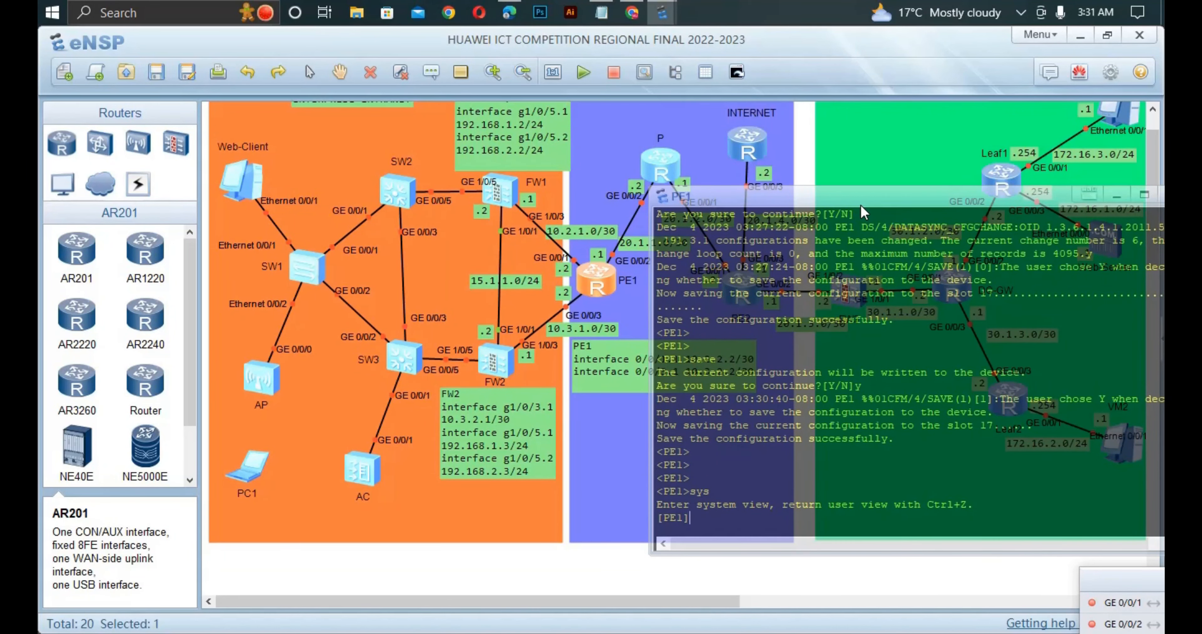
pyautogui.write('int g0/0/1.1')
pyautogui.press('Return')
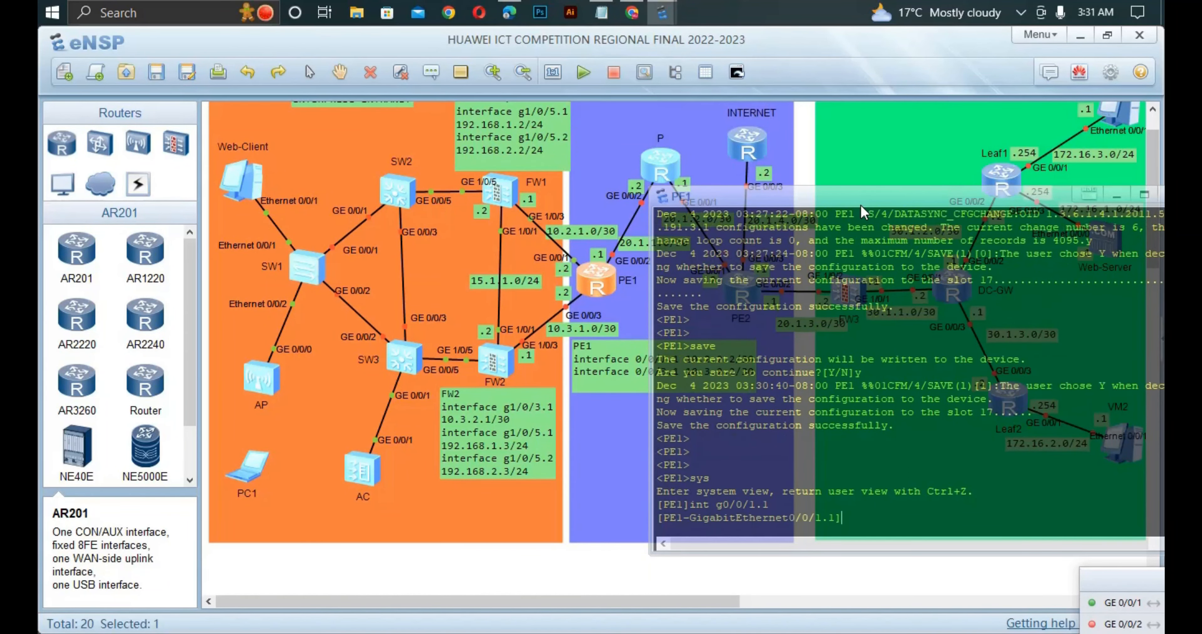
pyautogui.write('dis this')
pyautogui.press('Return')
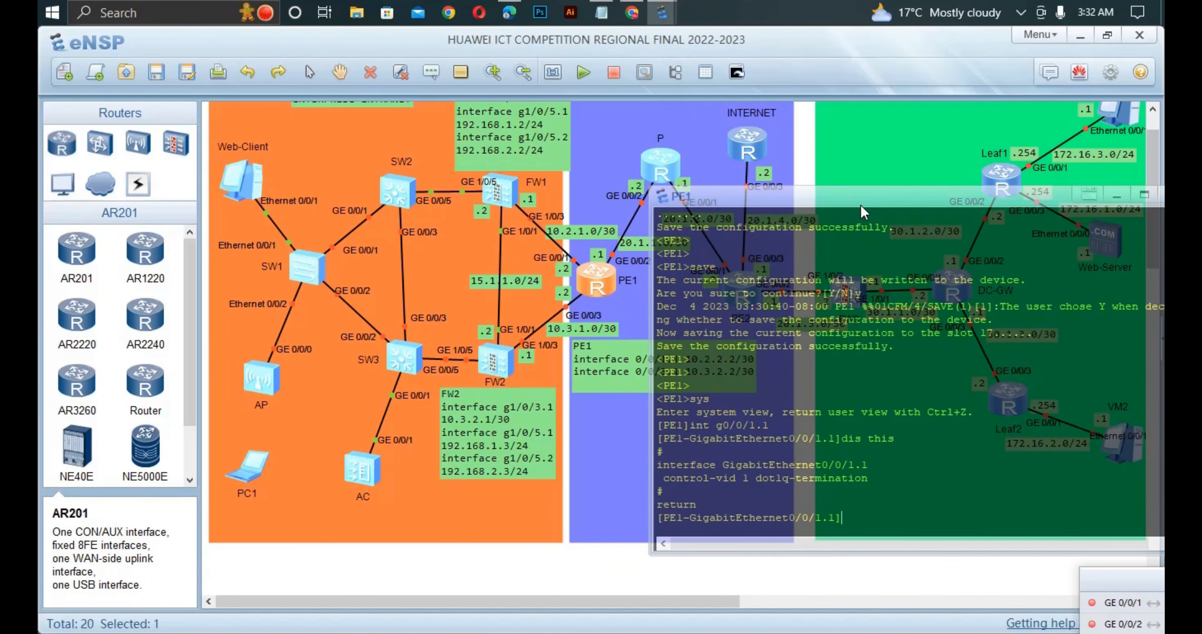
# - Assign IP address 10.2.2.2 with mask length 30 to PE1's GigabitEthernet0/0/1.1 and display the subinterface configuration
pyautogui.write('ip ad')
pyautogui.press('Tab')
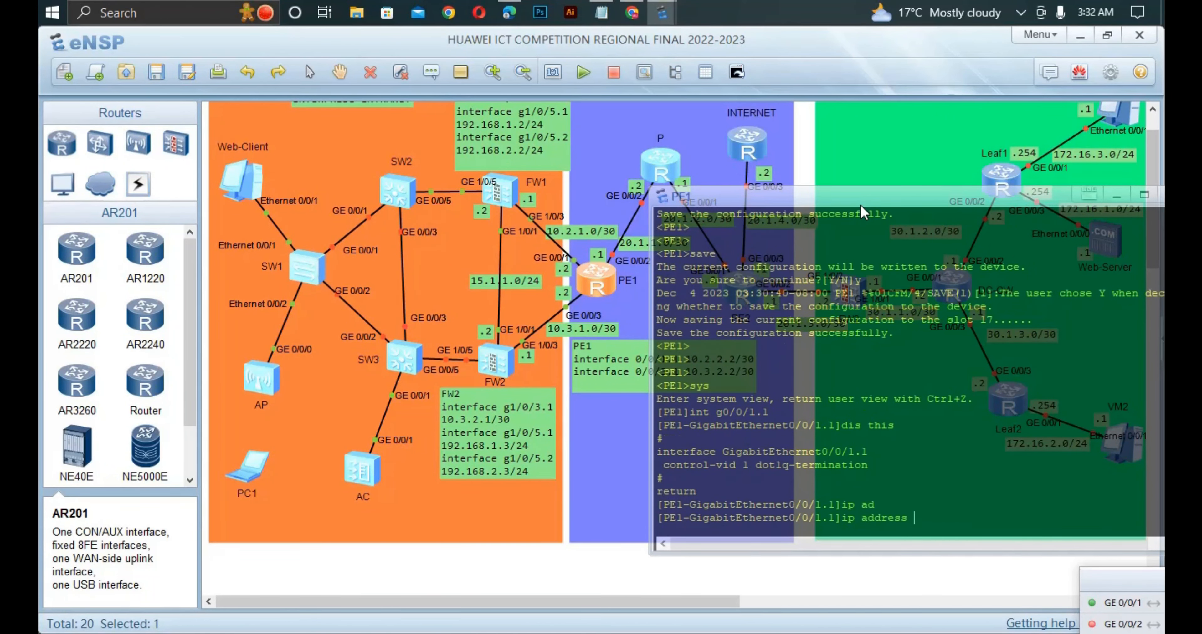
pyautogui.write('10.2.2.2 30')
pyautogui.press('Return')
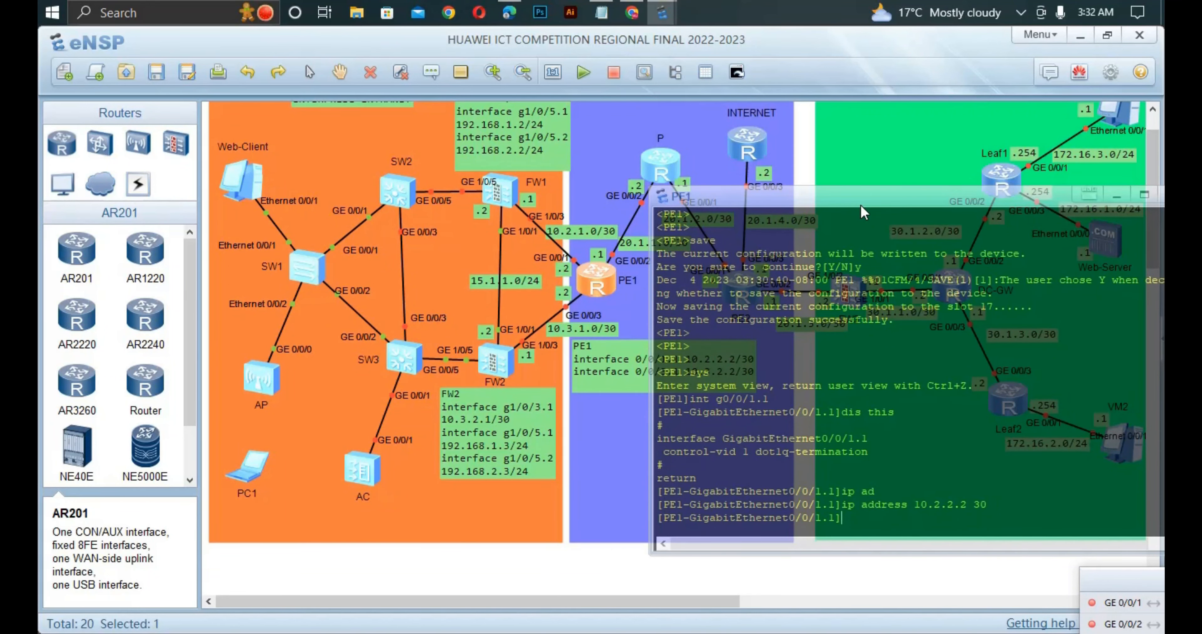
pyautogui.write('dis this')
pyautogui.press('Return')
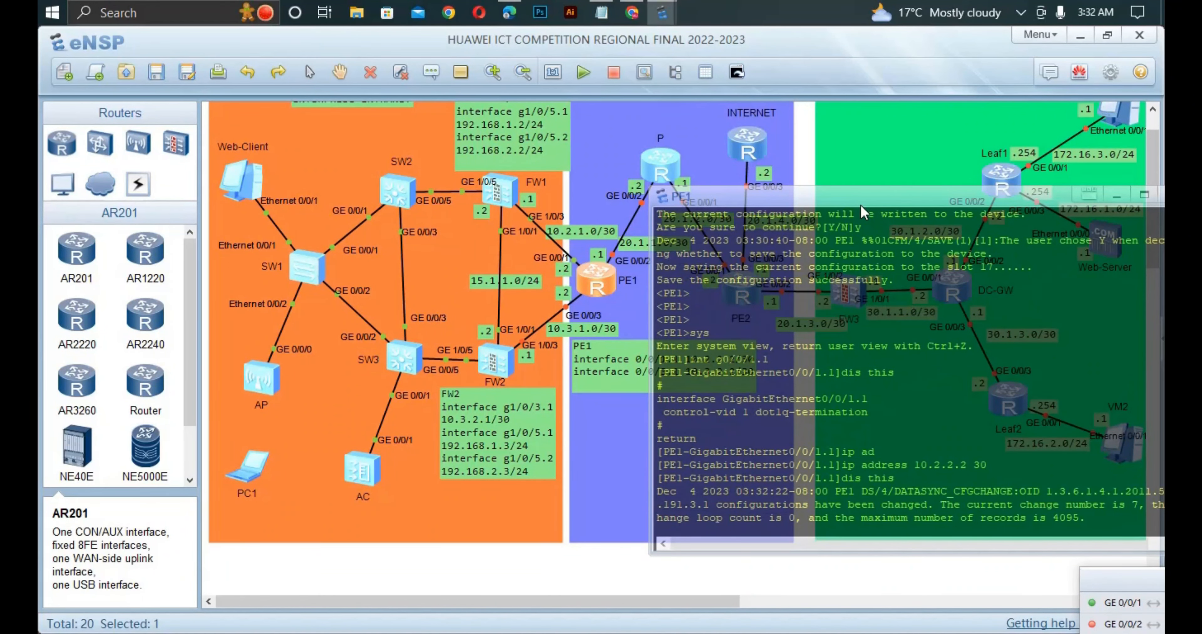
# - Enter PE1's GigabitEthernet0/0/3.1 subinterface and assign it IP address 10.3.2.2 with mask length 30
pyautogui.write('int g0/0/1.1')
pyautogui.press('Left')
pyautogui.press('Left')
pyautogui.press('BackSpace')
pyautogui.write('3')
pyautogui.press('Return')
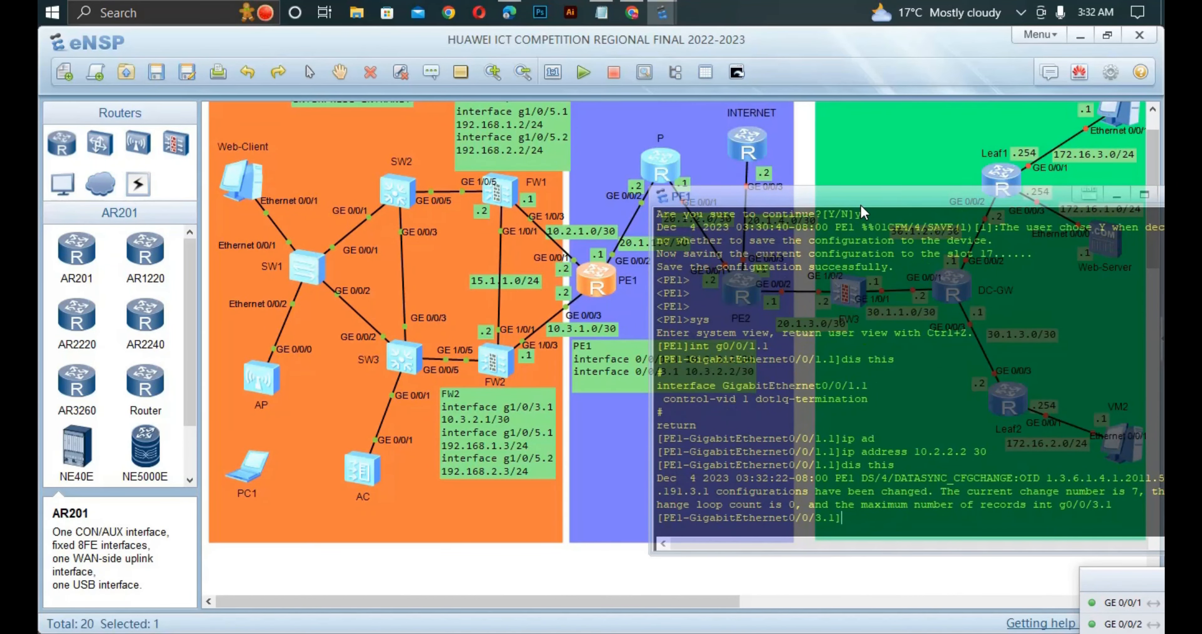
pyautogui.write('ip ad')
pyautogui.press('Tab')
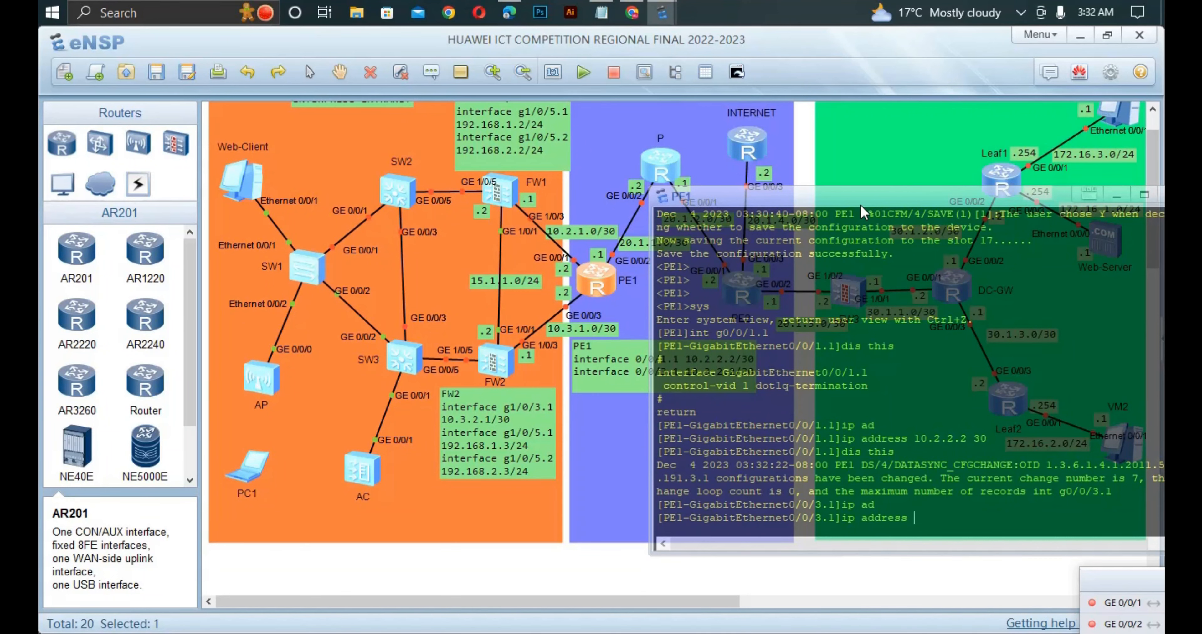
pyautogui.moveTo(859, 203); pyautogui.dragTo(901, 211)
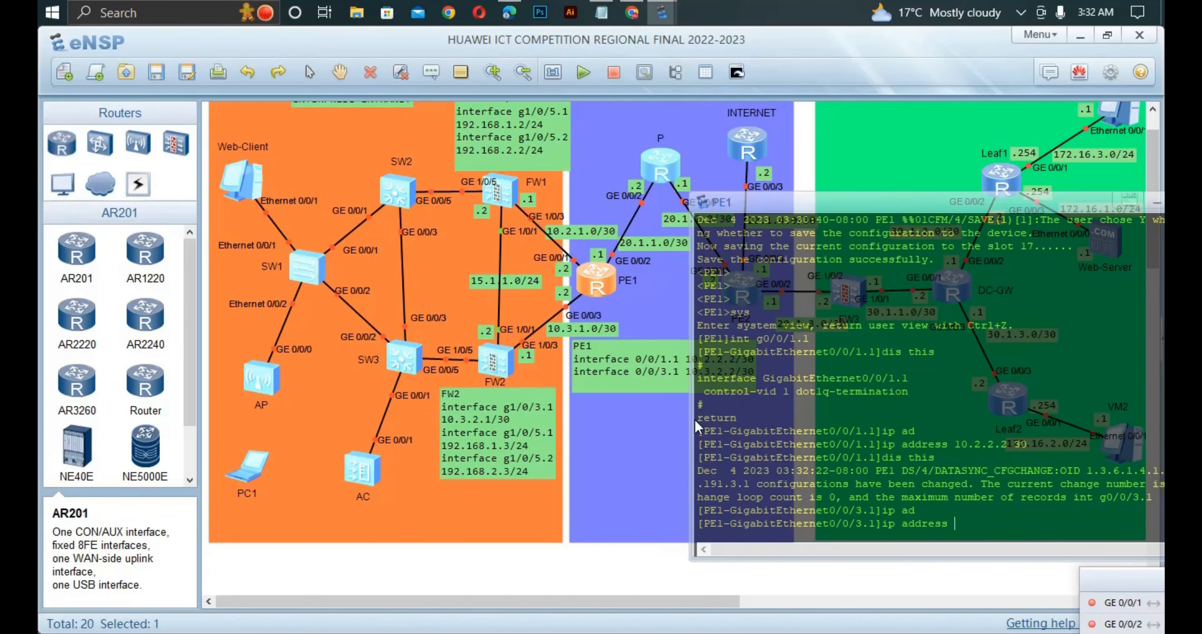
pyautogui.write('i')
pyautogui.press('BackSpace')
pyautogui.write('10.3.2 .2 30')
pyautogui.press('Return')
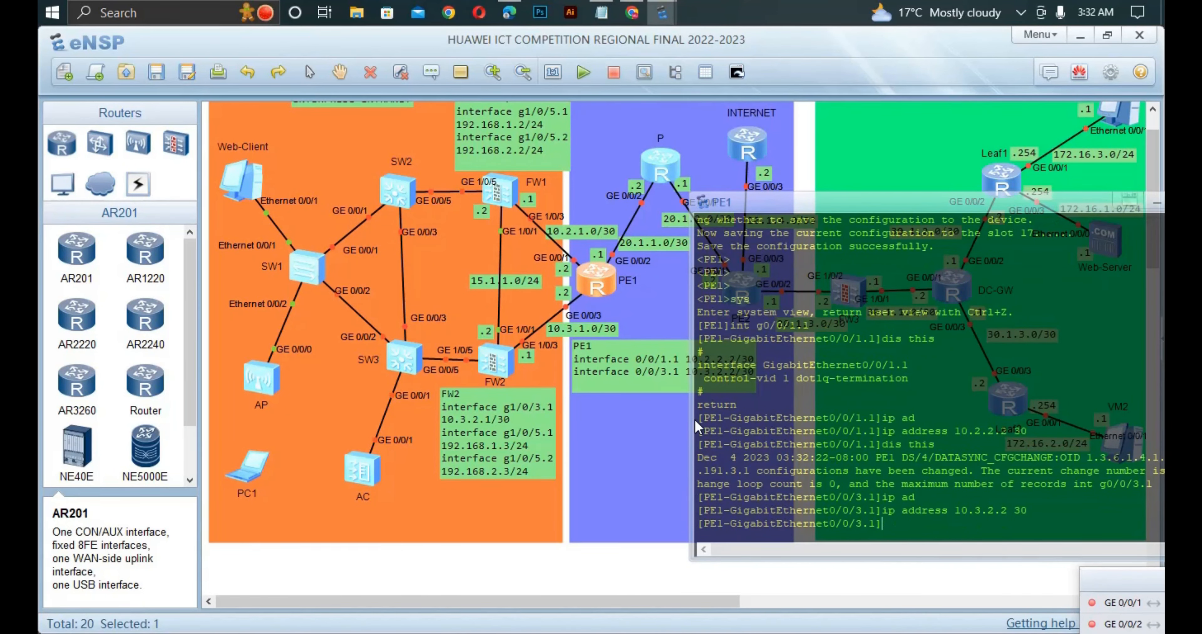
pyautogui.moveTo(748, 209); pyautogui.dragTo(545, 186)
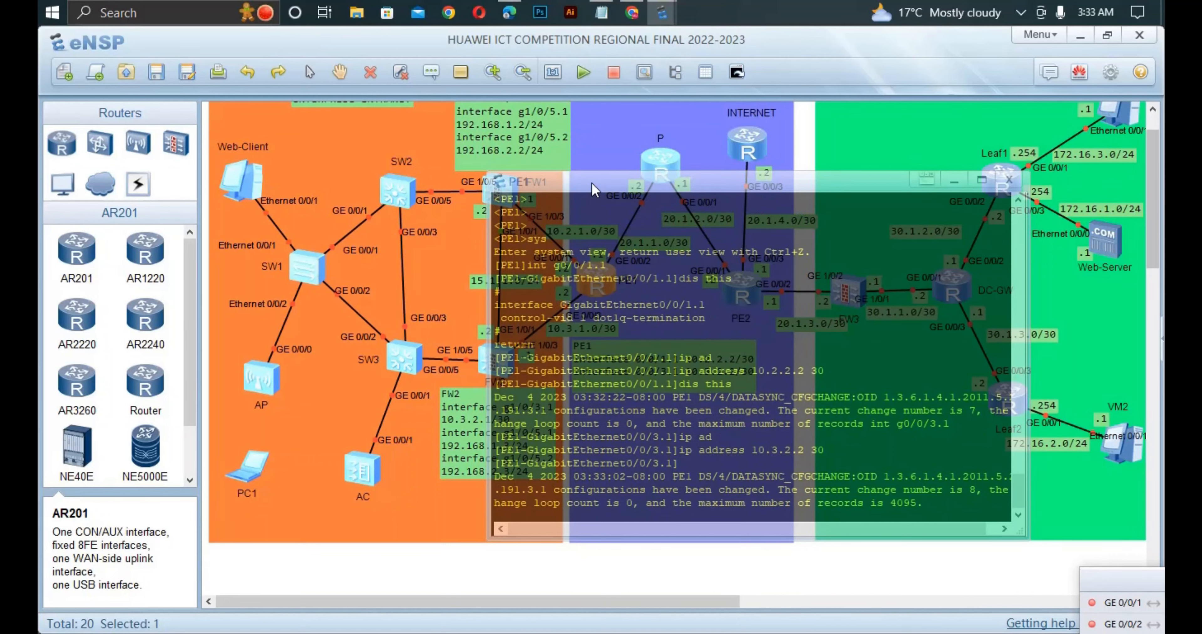
# - Switch to the PDF in Edge, read the remaining address table and the Task 3 MSTP requirements, and return to the eNSP topology
pyautogui.click(506, 9)
pyautogui.scroll(-10, 502, 232)
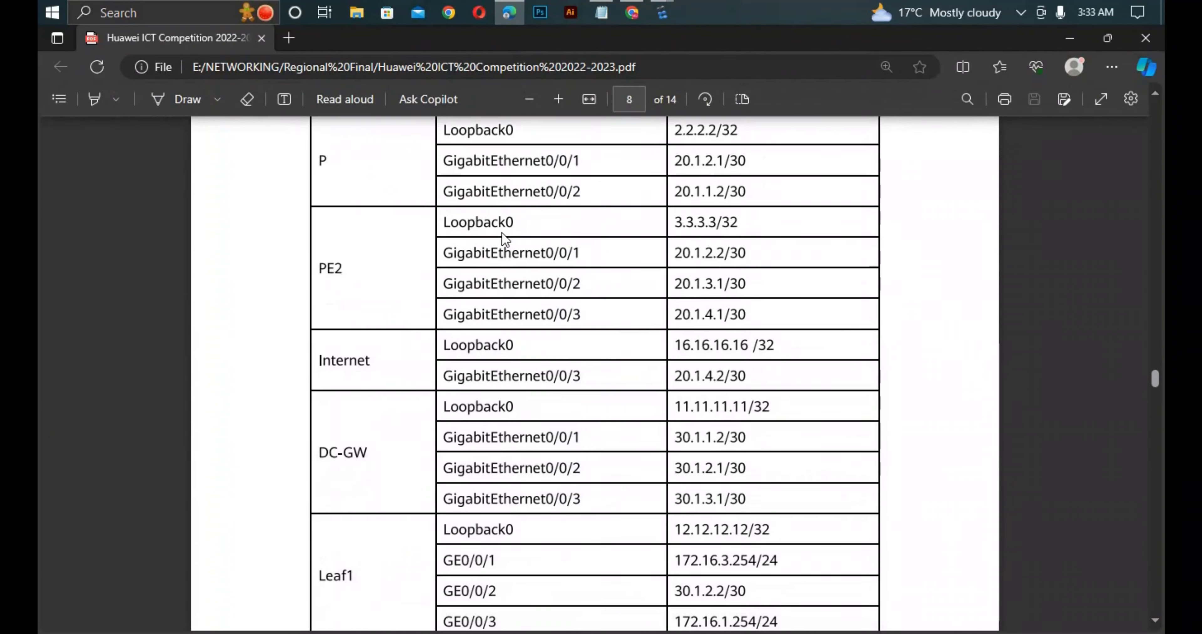
pyautogui.scroll(-2, 502, 238)
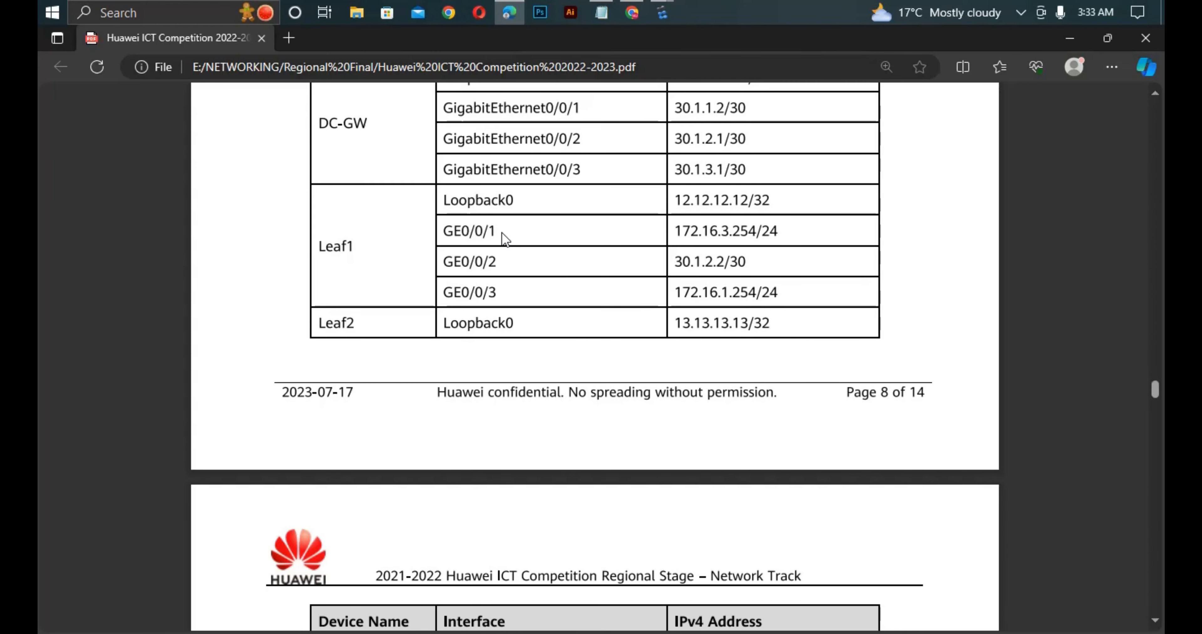
pyautogui.scroll(-5, 502, 232)
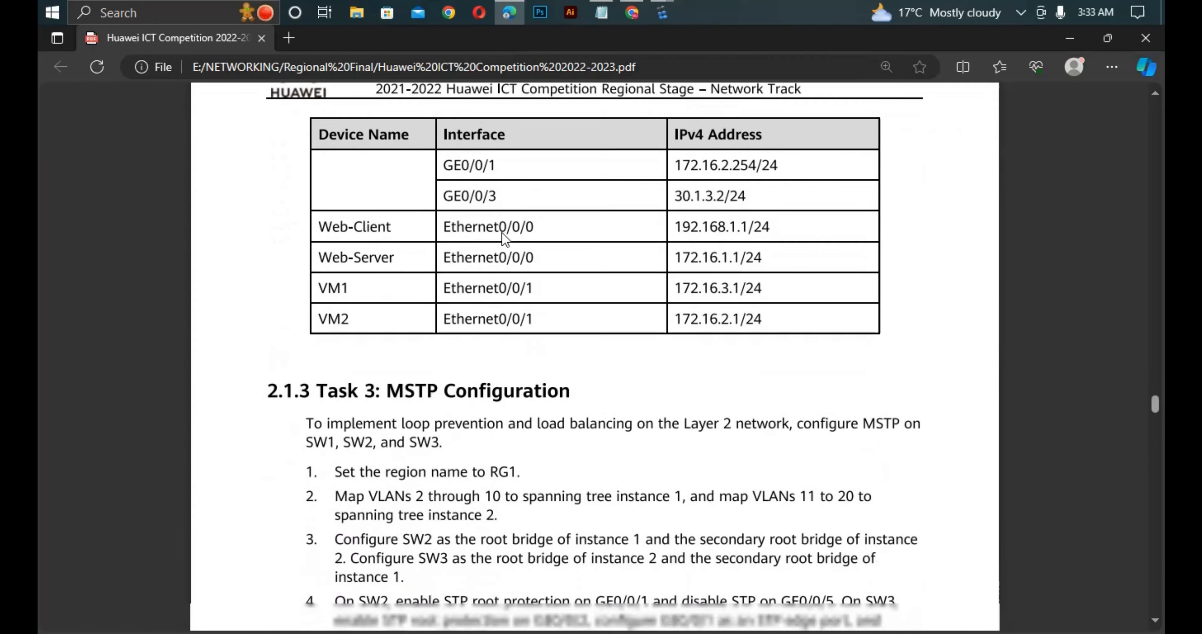
pyautogui.scroll(-2, 504, 238)
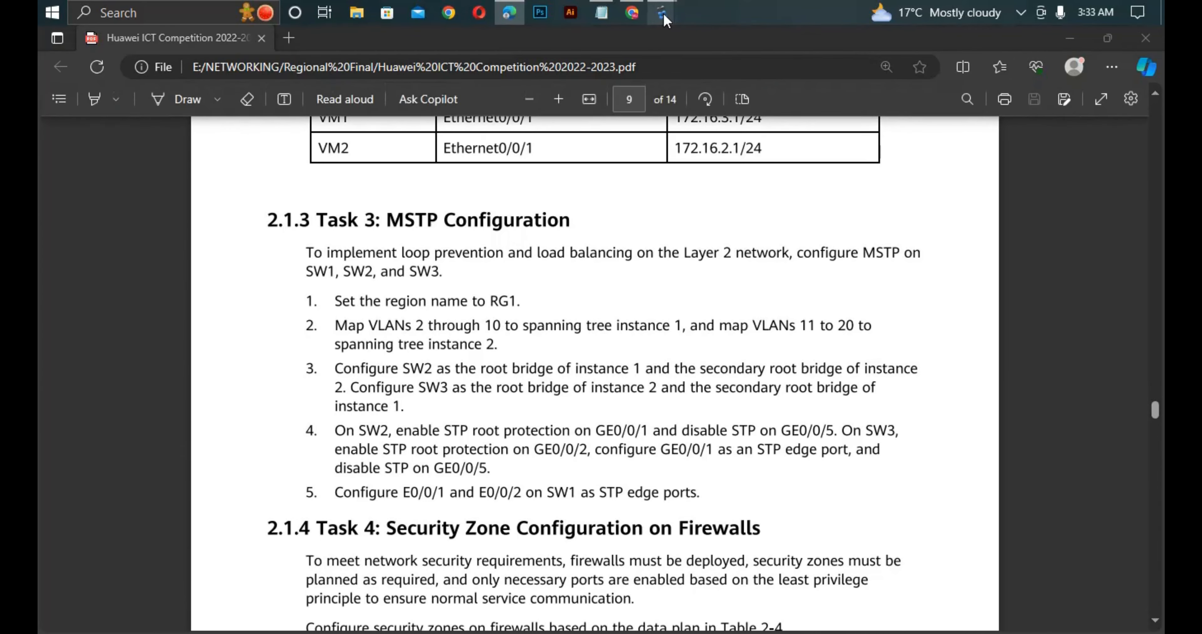
pyautogui.moveTo(661, 13)
pyautogui.click(436, 95)
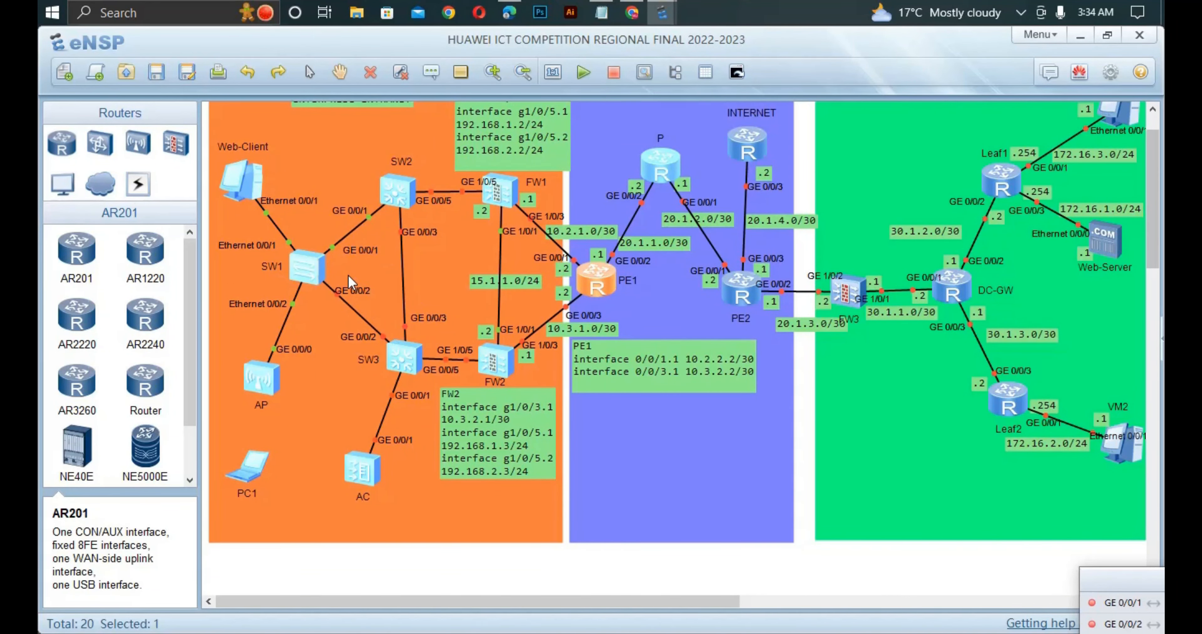
pyautogui.click(509, 13)
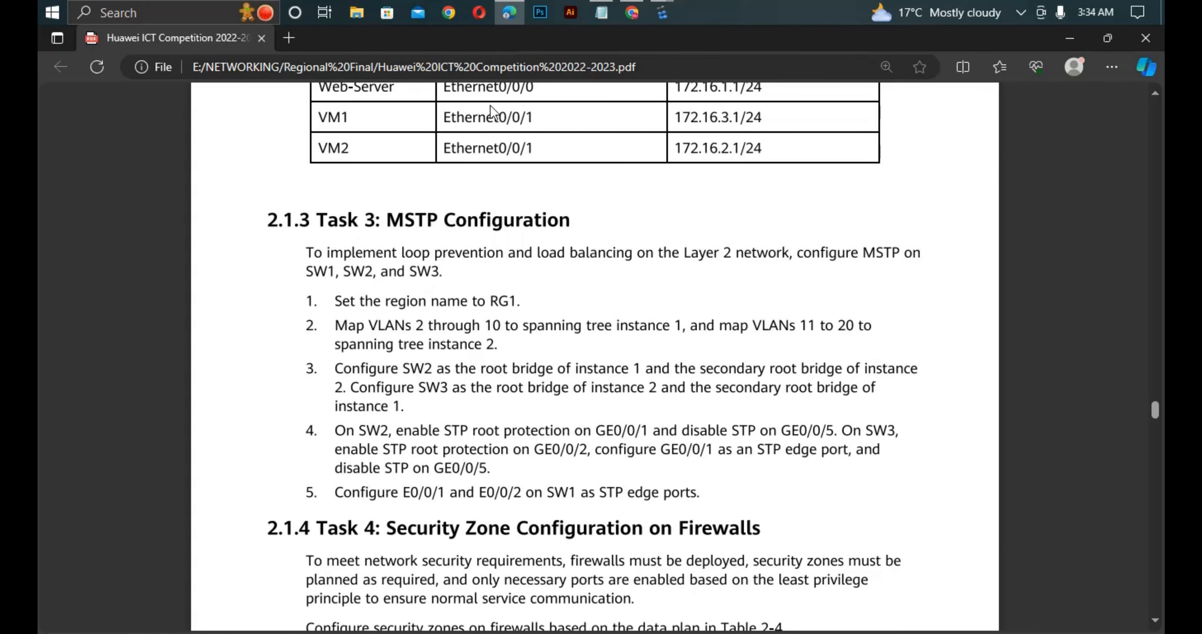
pyautogui.moveTo(663, 13)
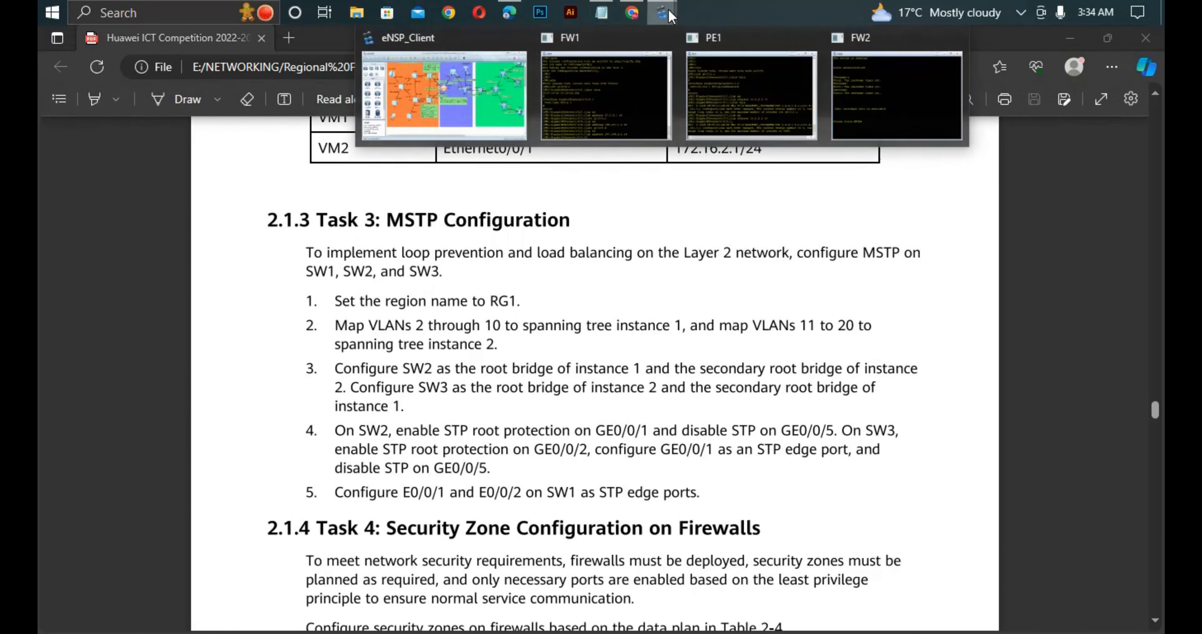
pyautogui.click(505, 88)
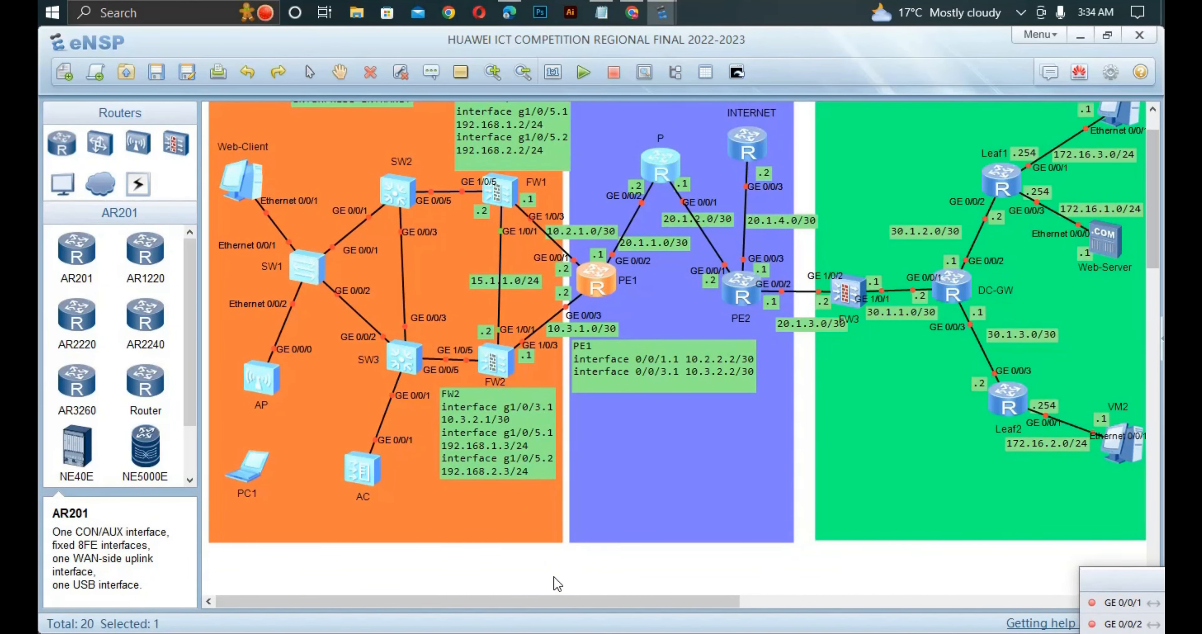
# - Select firewall FW2 in the topology and stop the device
pyautogui.moveTo(554, 576); pyautogui.dragTo(473, 300)
pyautogui.rightClick(503, 528)
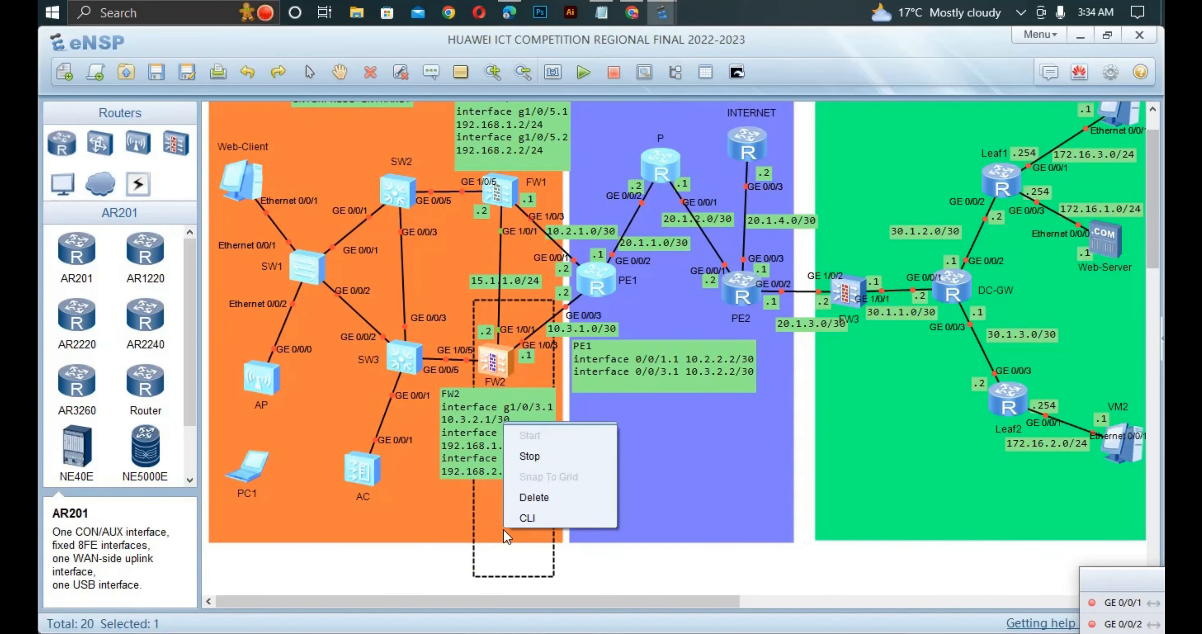
pyautogui.click(529, 457)
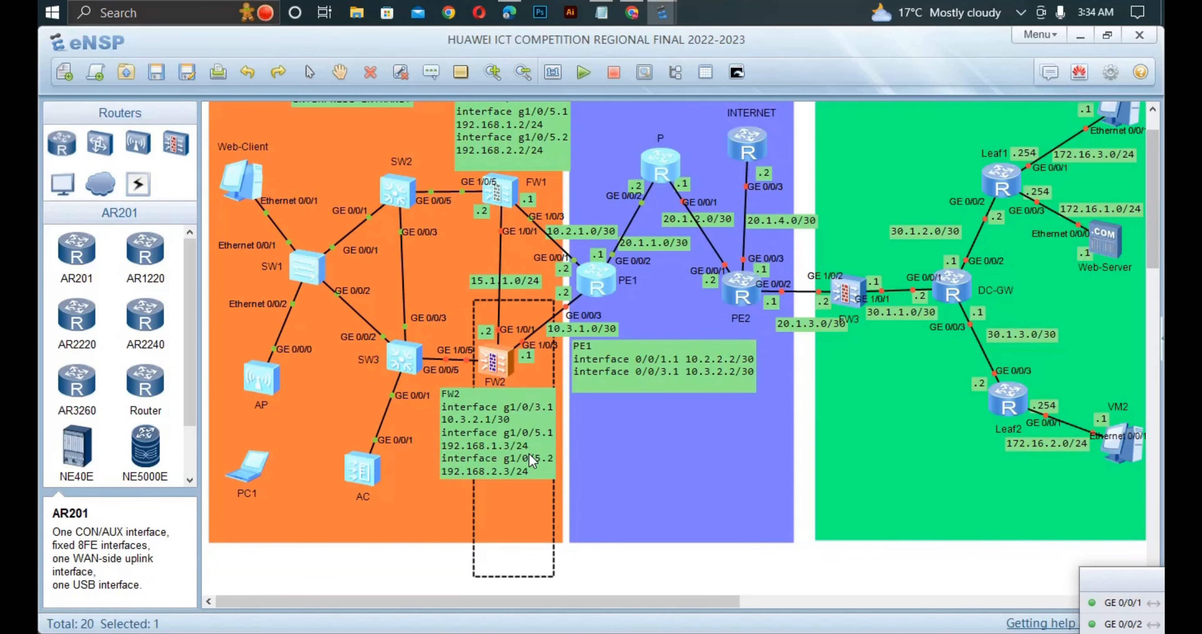
pyautogui.click(365, 569)
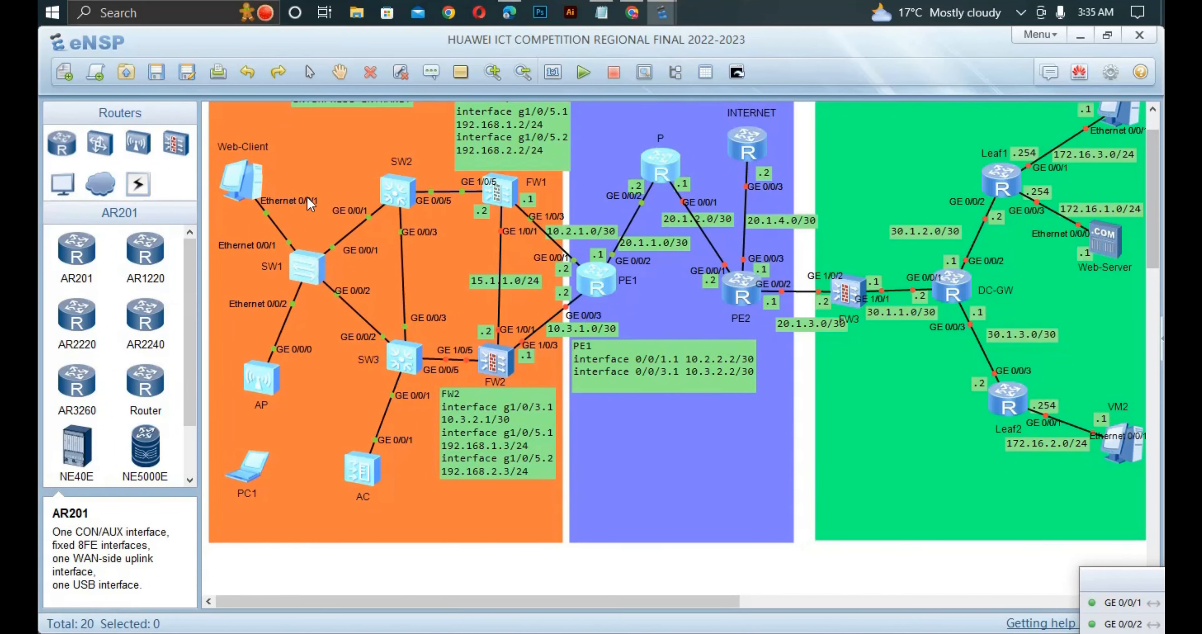
# - Check the required MSTP region name in the PDF in Edge and return to the eNSP topology
pyautogui.click(519, 10)
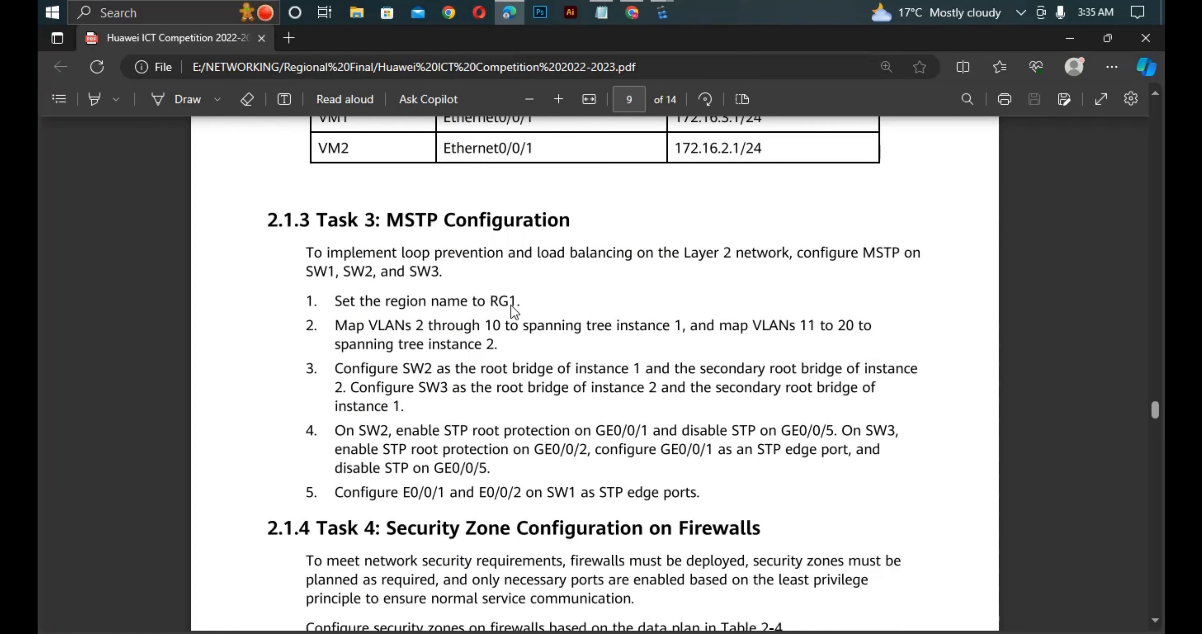
pyautogui.moveTo(661, 13)
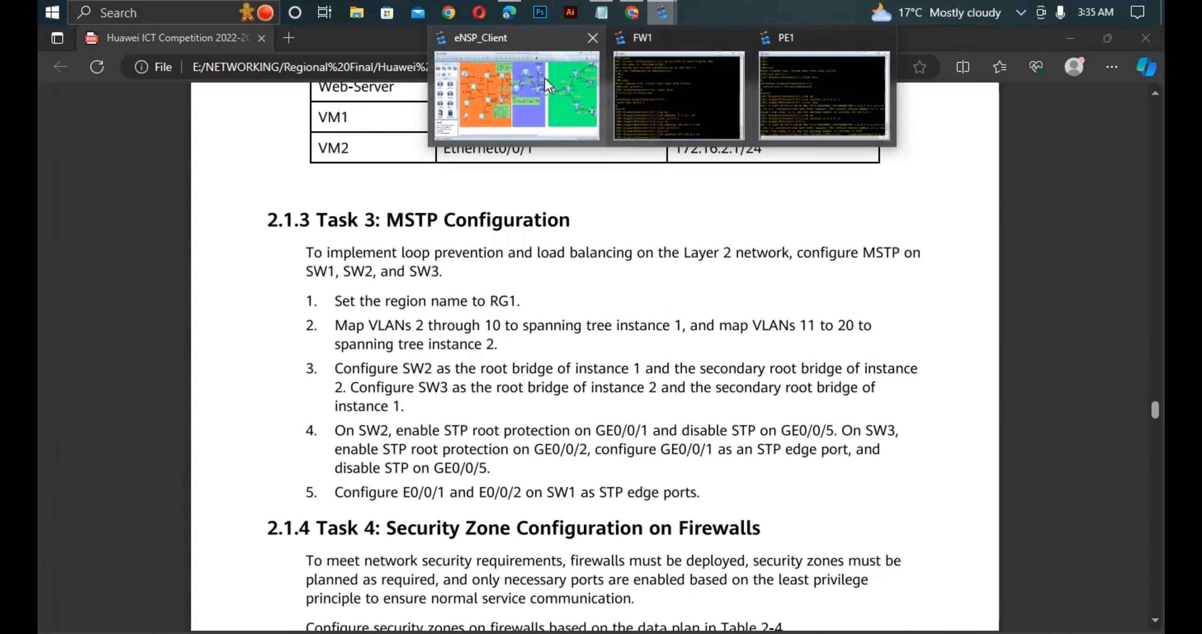
pyautogui.click(541, 81)
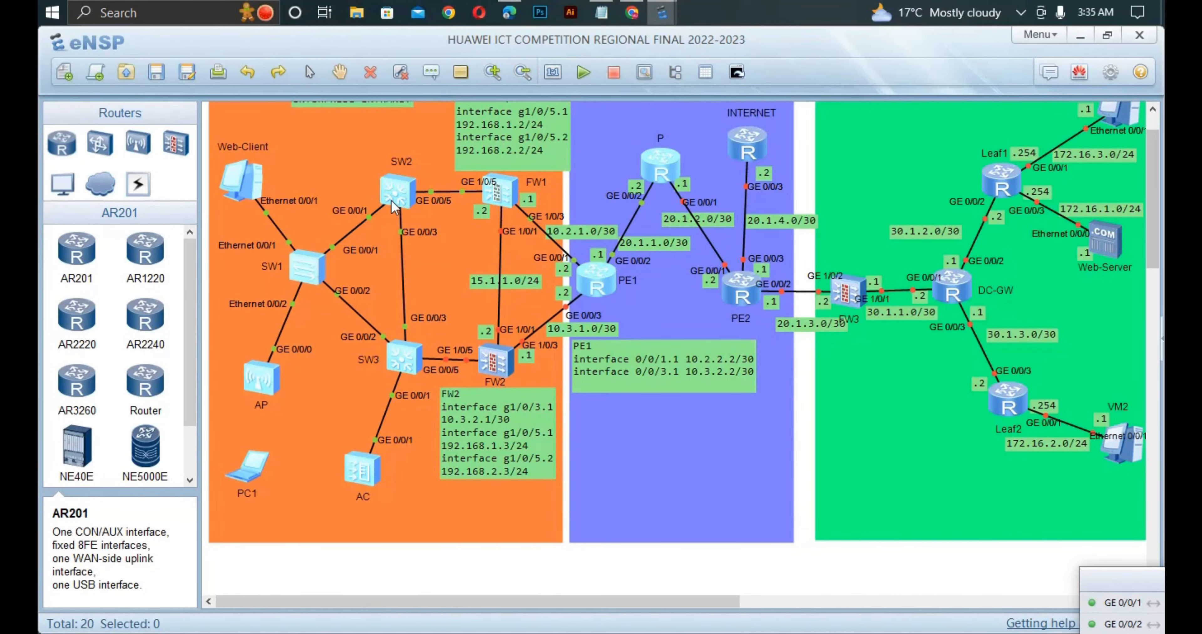
# - Open the SW1 console, turn off terminal monitoring with the undo command and enter system view
pyautogui.doubleClick(306, 278)
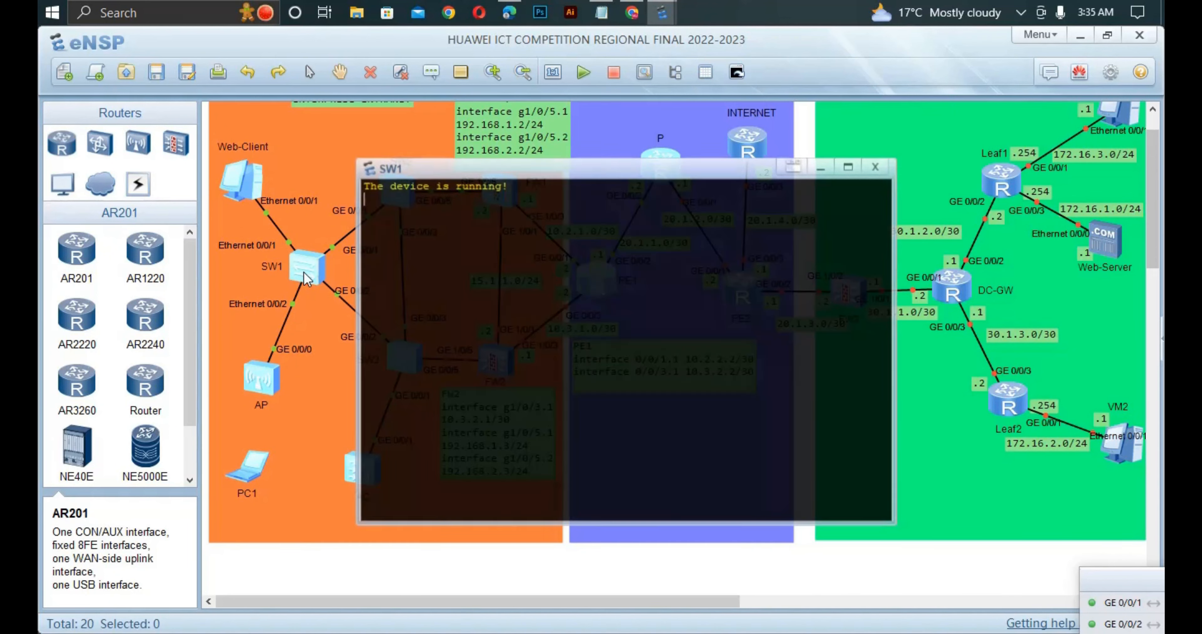
pyautogui.press('Return')
pyautogui.write('s')
pyautogui.press('BackSpace')
pyautogui.write('u ')
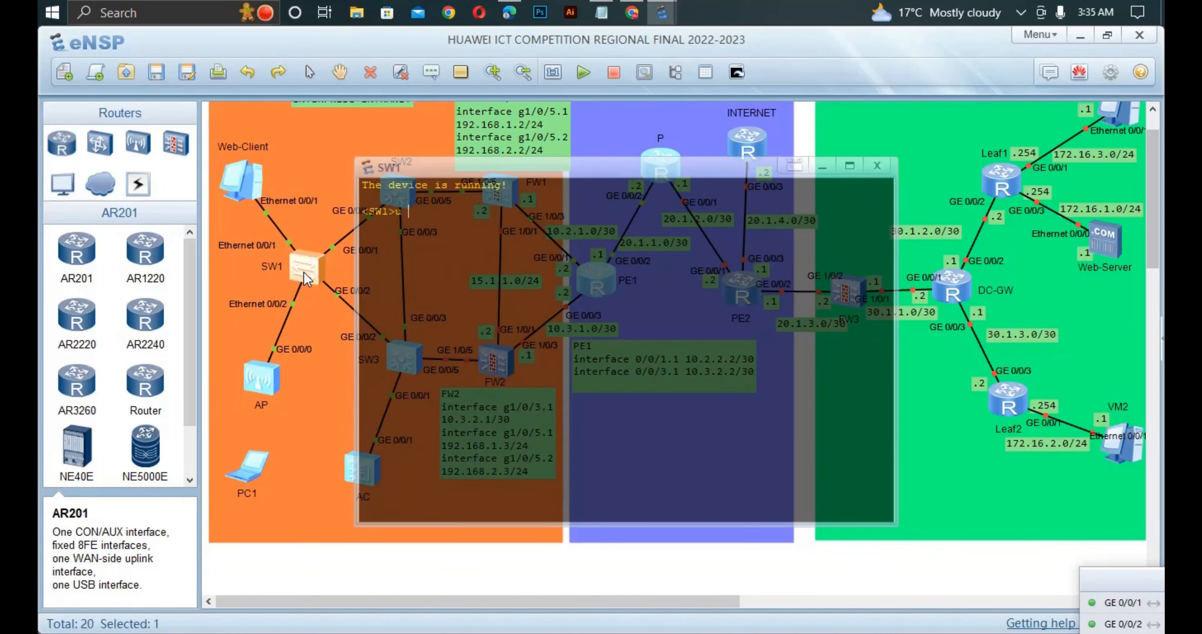
pyautogui.write('t m')
pyautogui.press('Return')
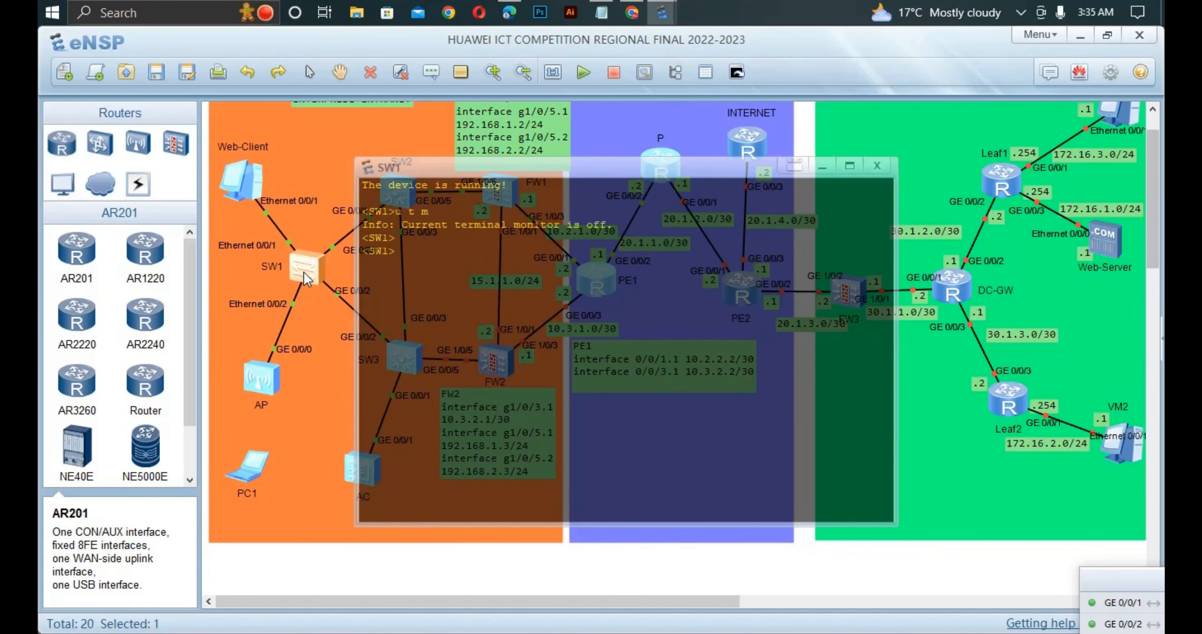
pyautogui.write('sys')
pyautogui.press('Return')
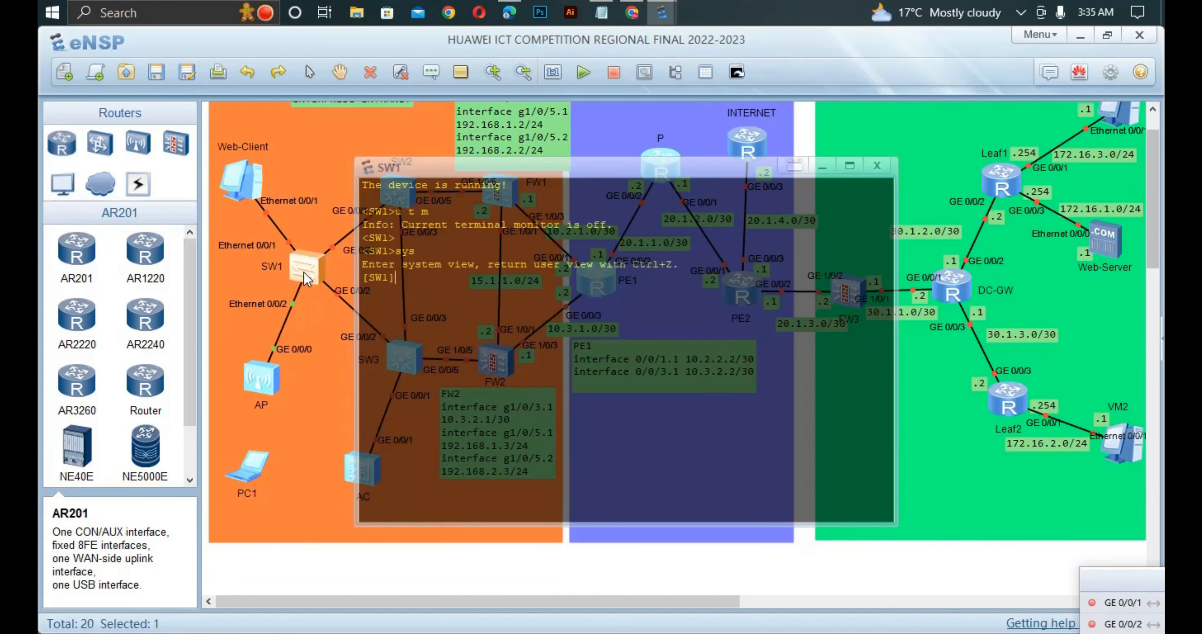
# - Set the spanning tree mode on SW1 to MSTP
pyautogui.press('Return')
pyautogui.write('st')
pyautogui.press('Tab')
pyautogui.write('mo')
pyautogui.press('Tab')
pyautogui.write('m')
pyautogui.press('Tab')
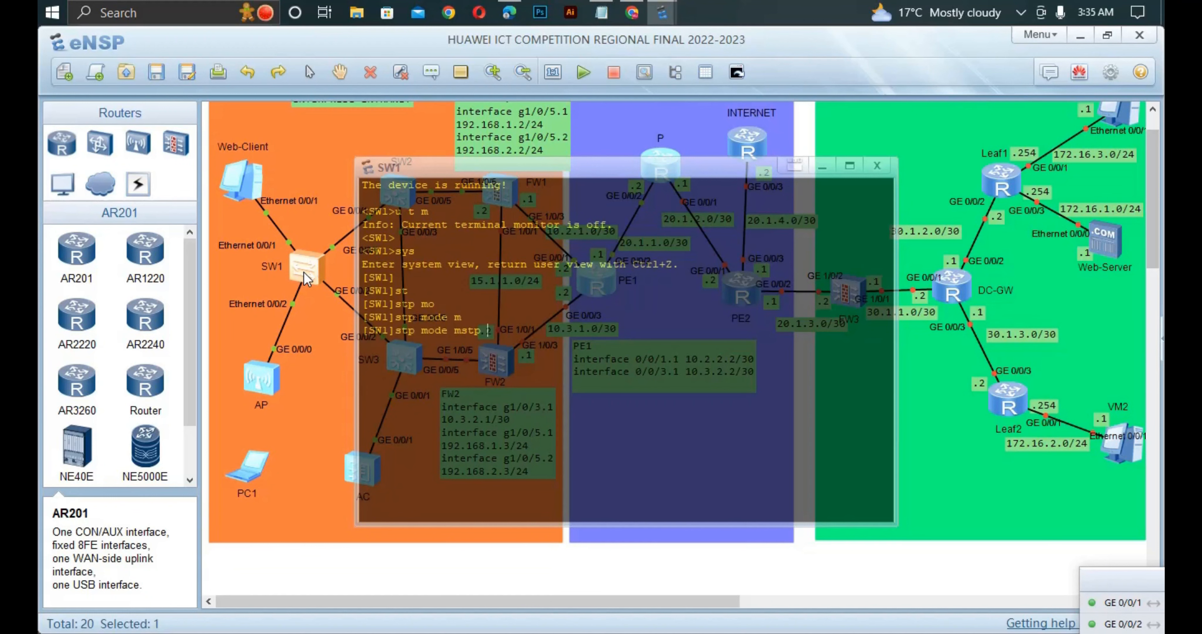
pyautogui.press('Return')
# - Enter the STP region configuration on SW1 and set the region name to RG1
pyautogui.write('st')
pyautogui.press('Tab')
pyautogui.write('r')
pyautogui.press('Tab')
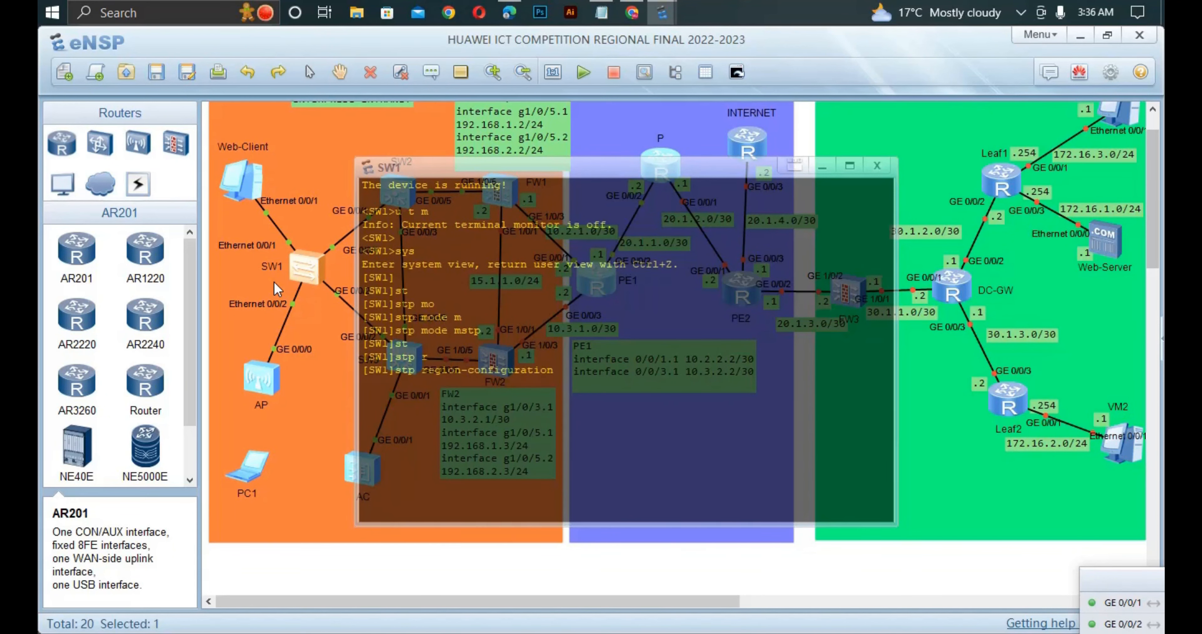
pyautogui.press('Return')
pyautogui.write('re')
pyautogui.press('Tab')
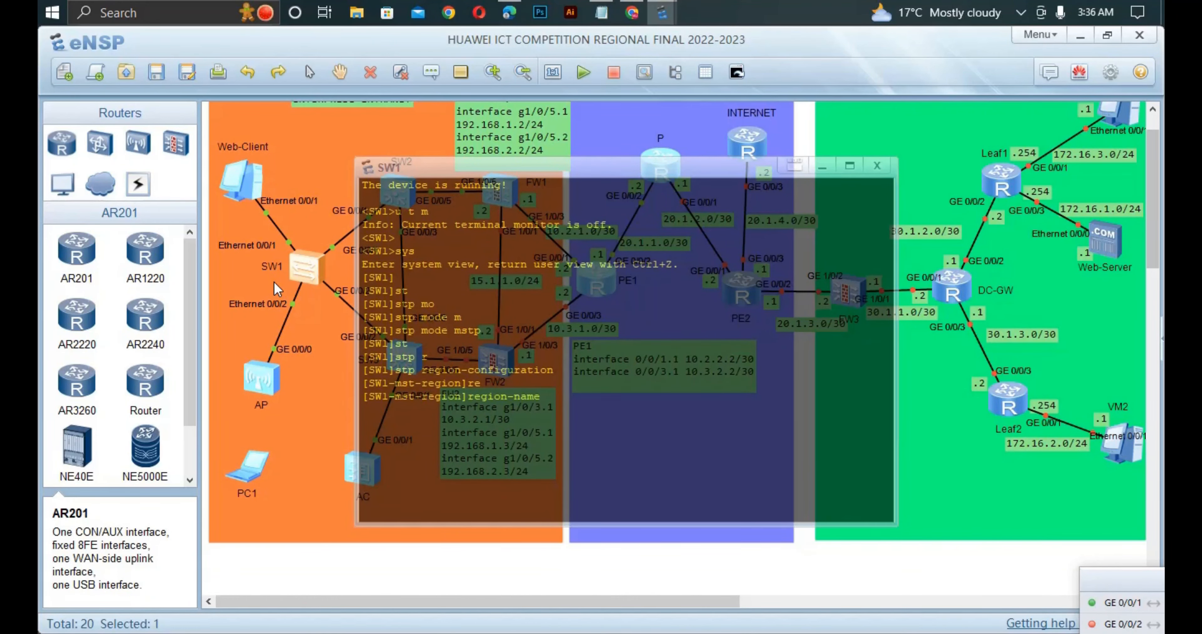
pyautogui.write('RG1')
pyautogui.press('Return')
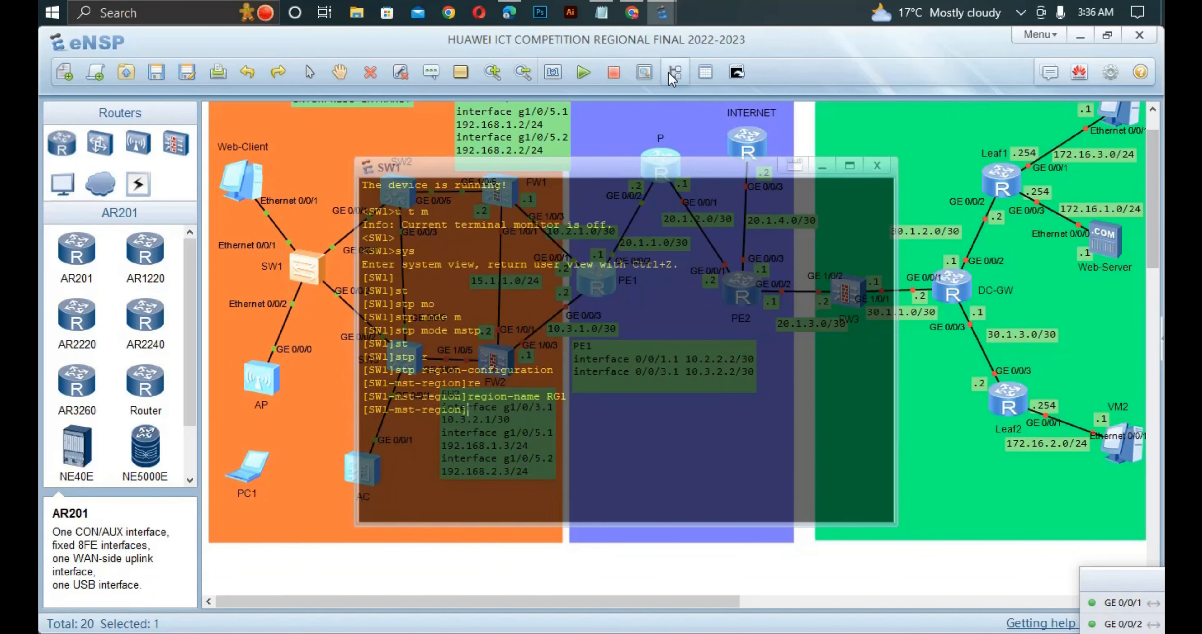
# - Reread the MSTP task in the PDF in Edge, reopen the SW1 console in eNSP and review the available MST region commands
pyautogui.click(510, 12)
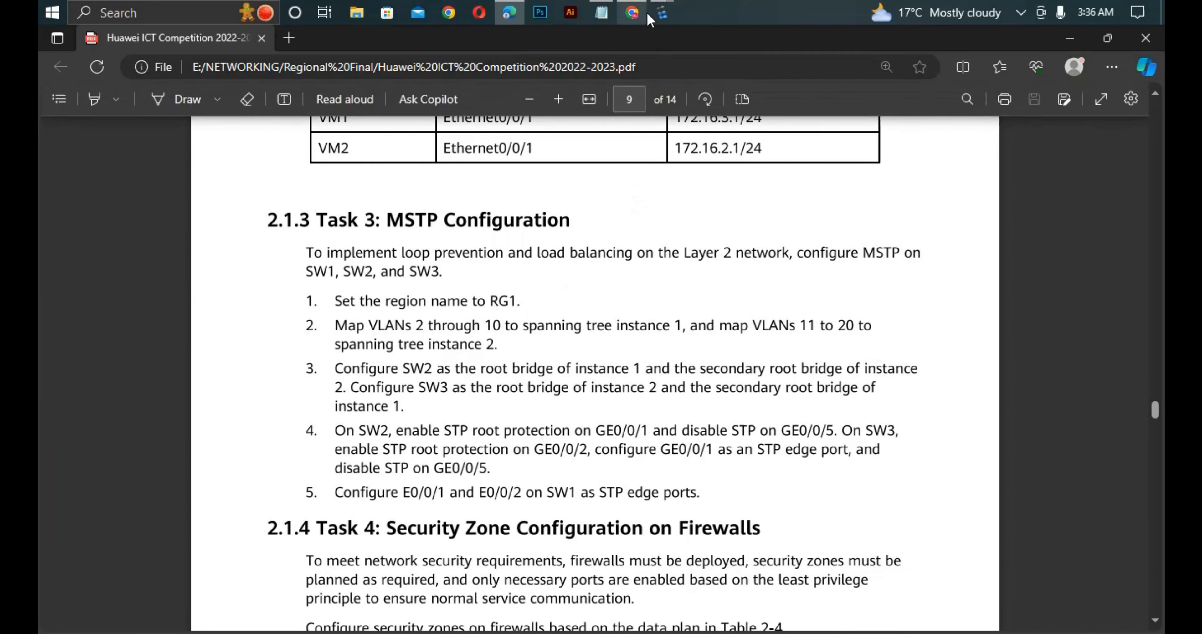
pyautogui.click(663, 14)
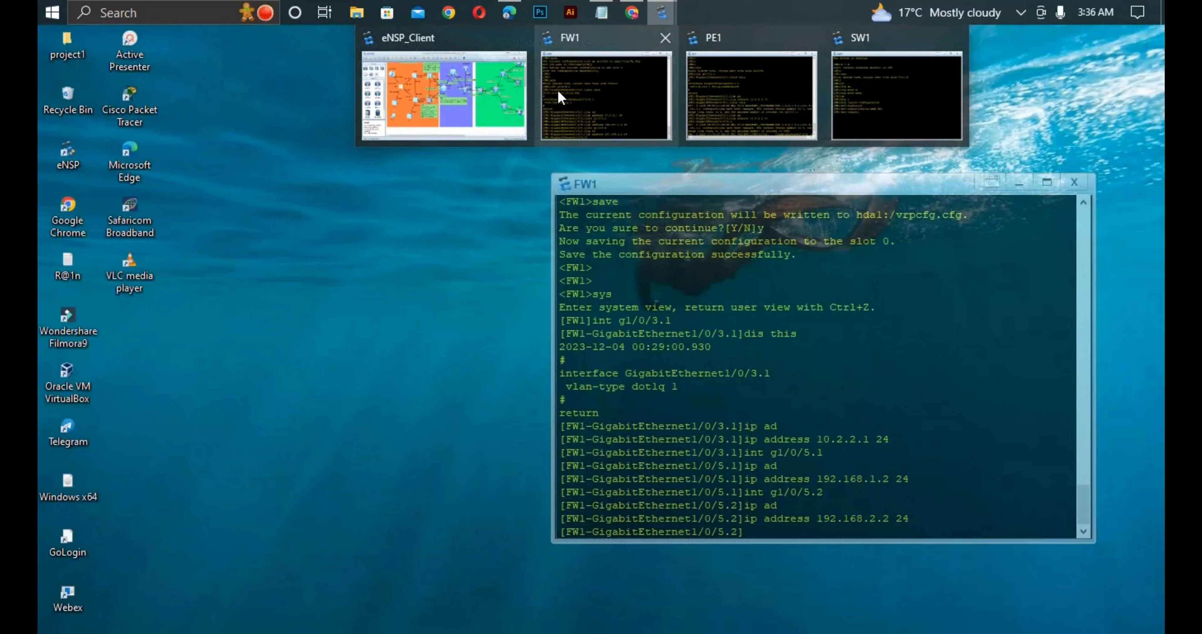
pyautogui.click(494, 79)
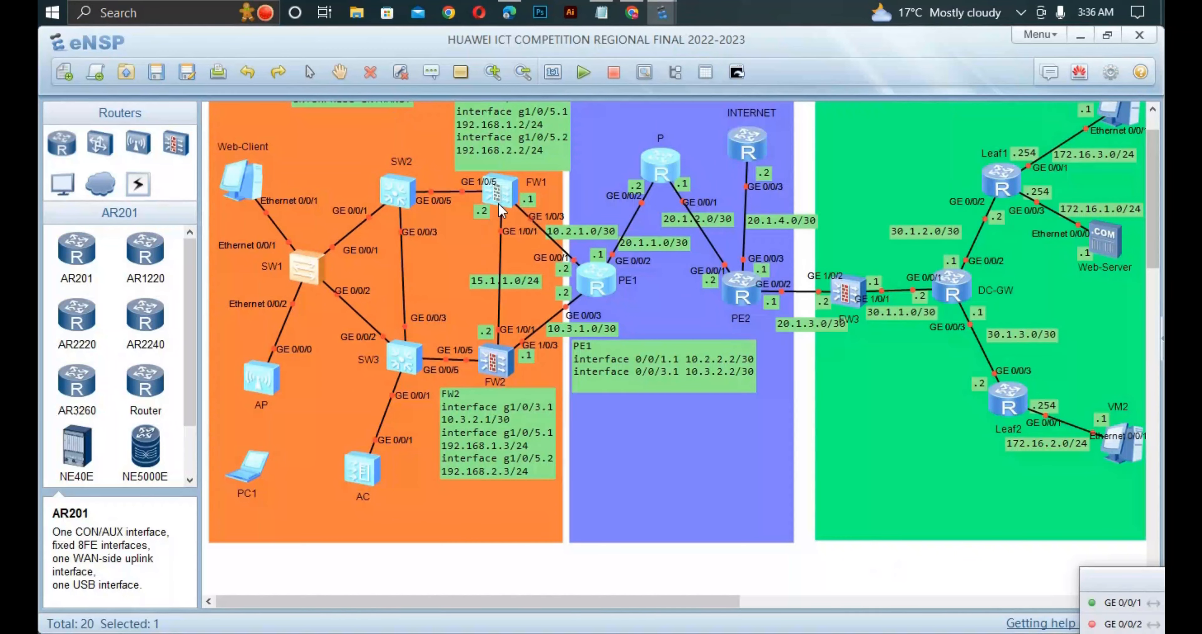
pyautogui.doubleClick(315, 264)
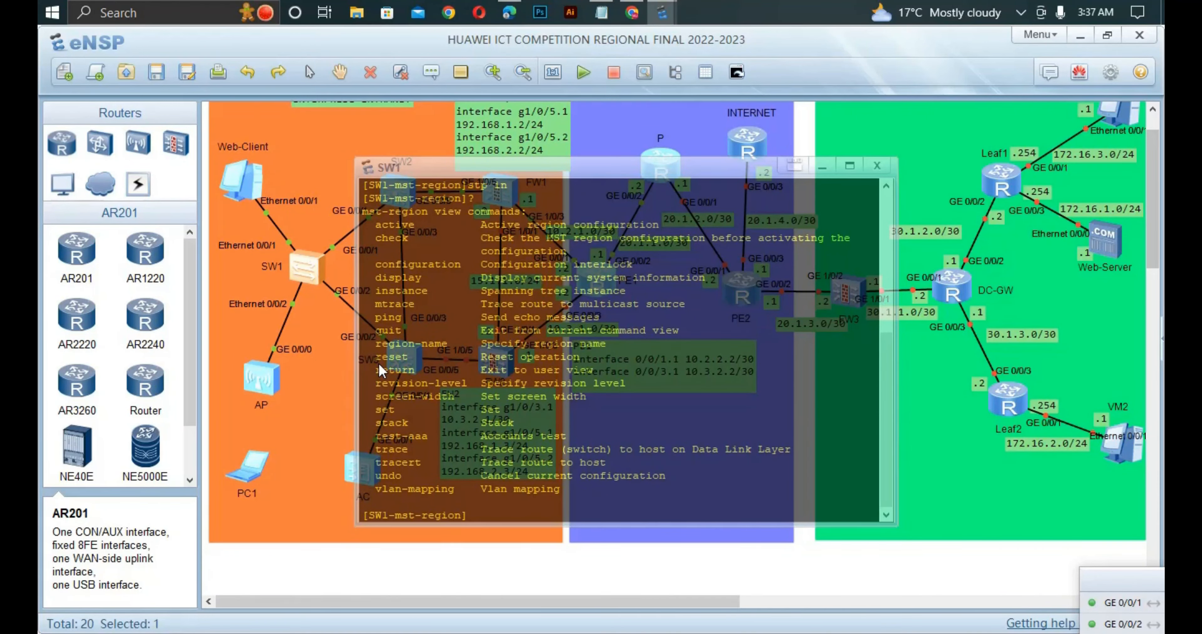
pyautogui.click(289, 359)
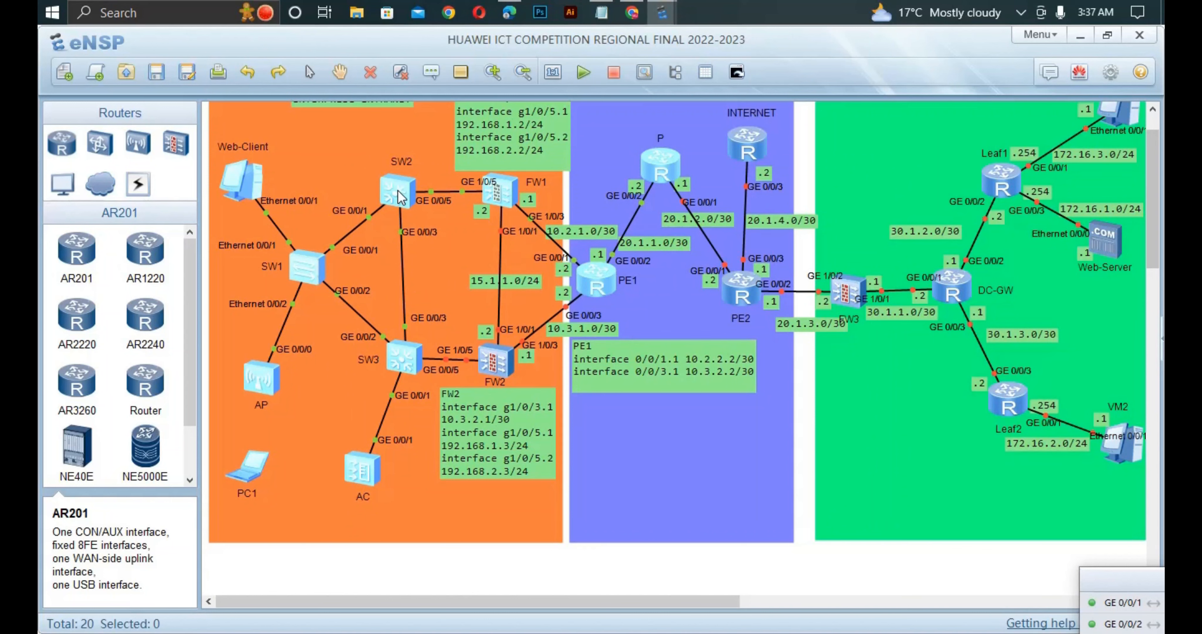
# - Reopen the SW1 console and map VLANs 2 to 10 to spanning tree instance 1 in the MST region
pyautogui.doubleClick(308, 275)
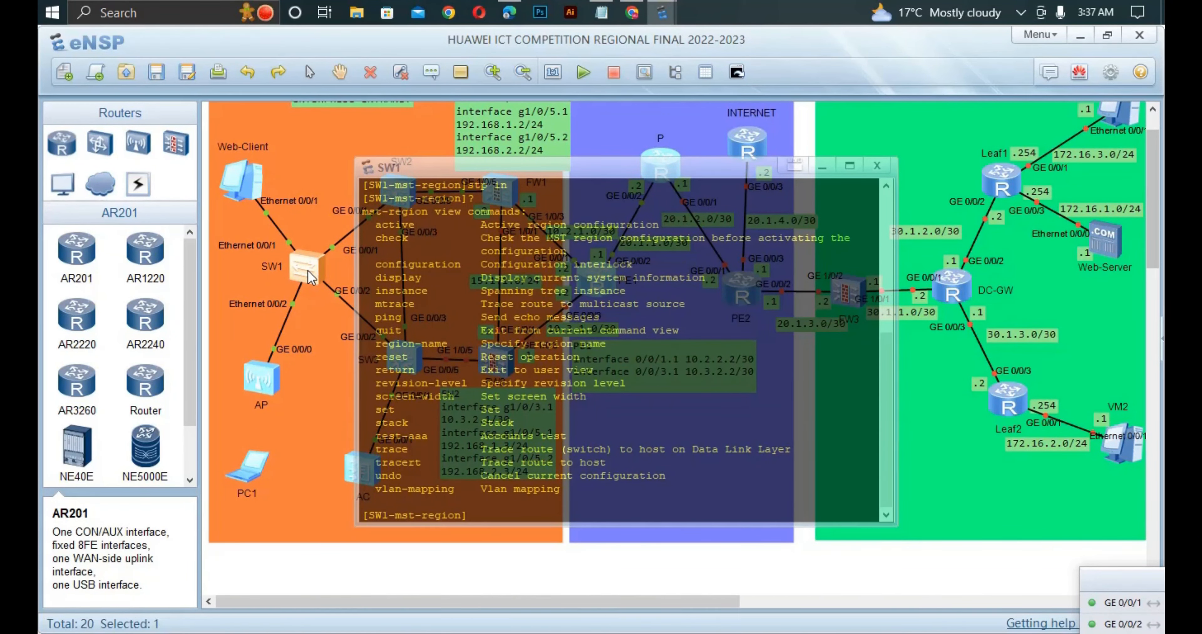
pyautogui.write('inst')
pyautogui.press('Tab')
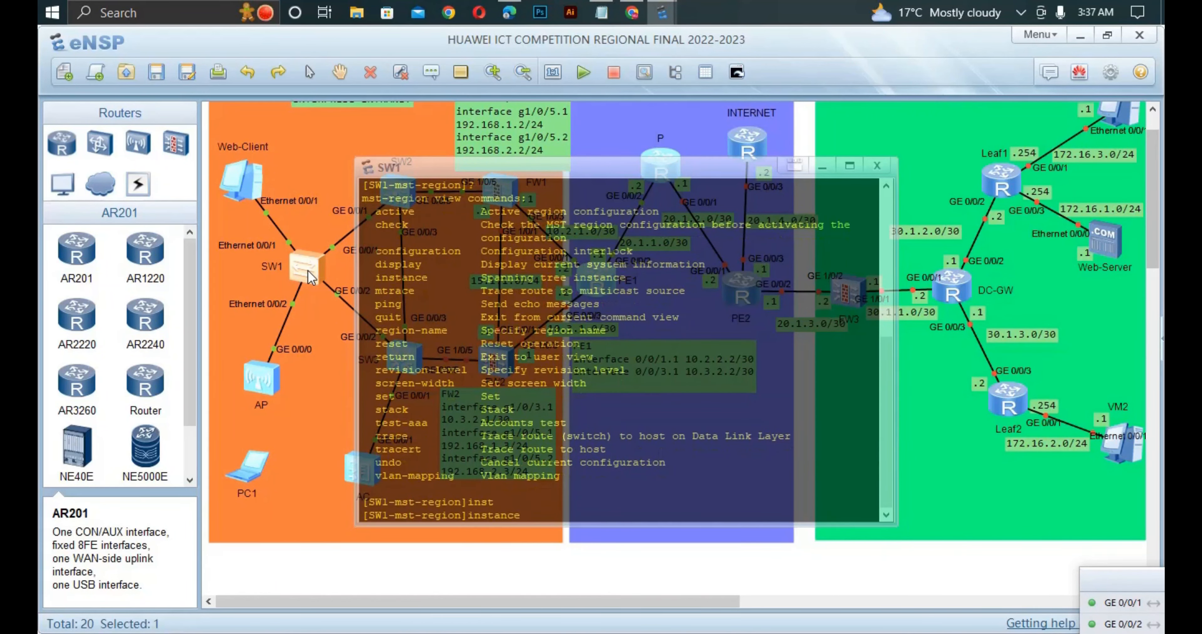
pyautogui.write('1 v')
pyautogui.press('Tab')
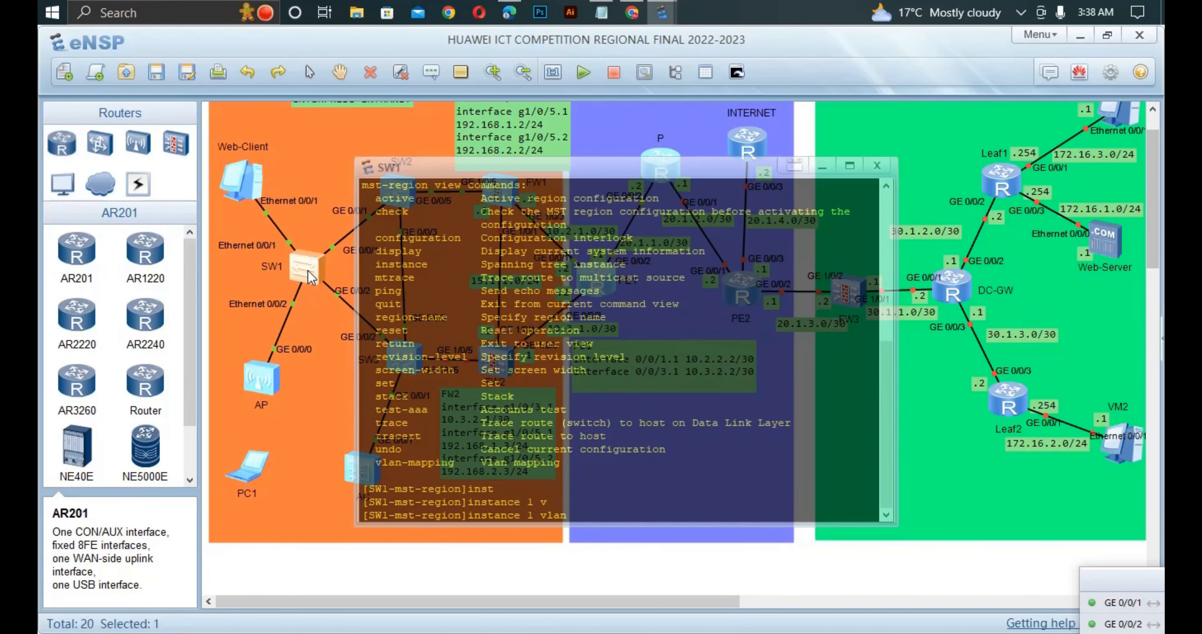
pyautogui.write('2 to 10')
pyautogui.press('Return')
# - Map VLANs 11 to 20 to spanning tree instance 2 in SW1's MST region
pyautogui.write('i')
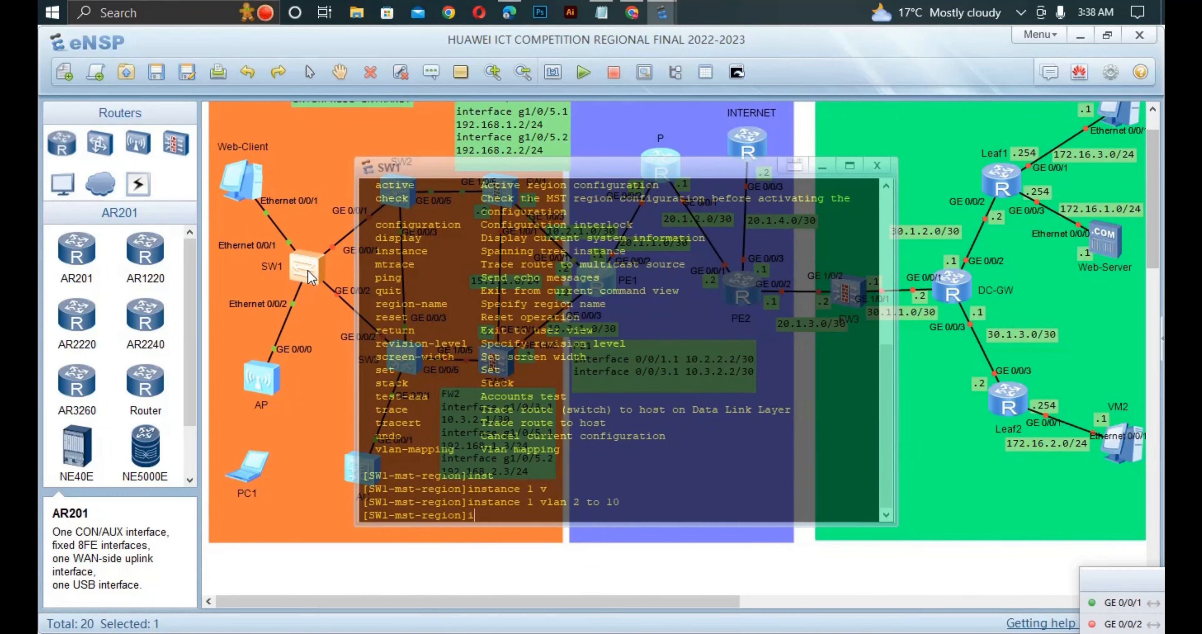
pyautogui.write('nsta')
pyautogui.press('Tab')
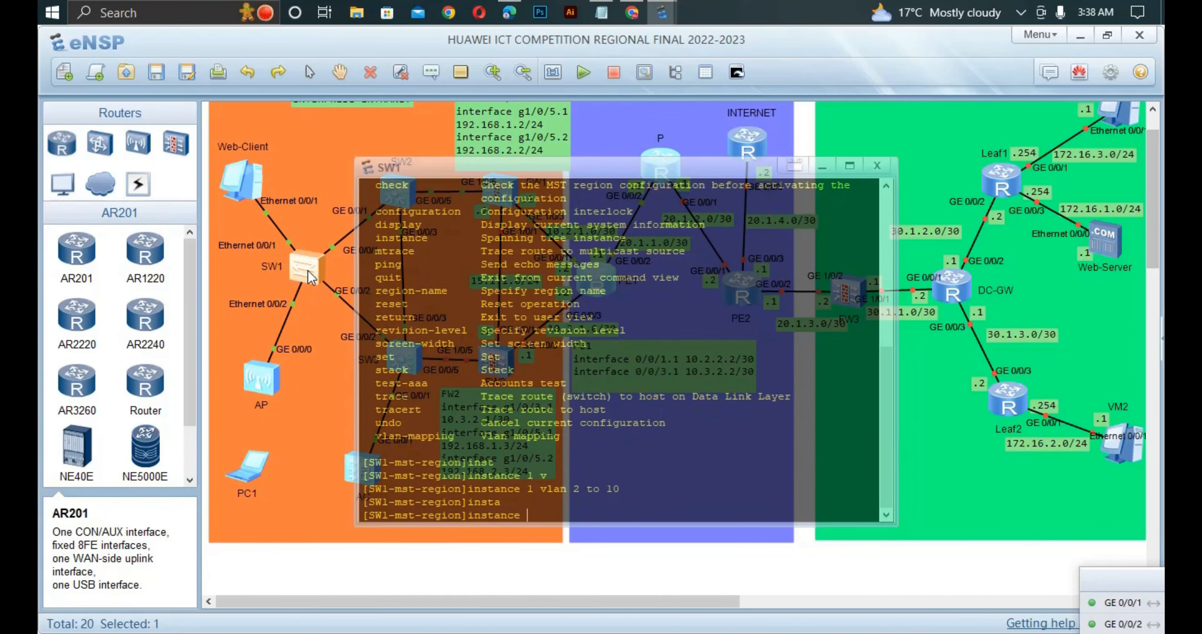
pyautogui.write('2 v')
pyautogui.press('Tab')
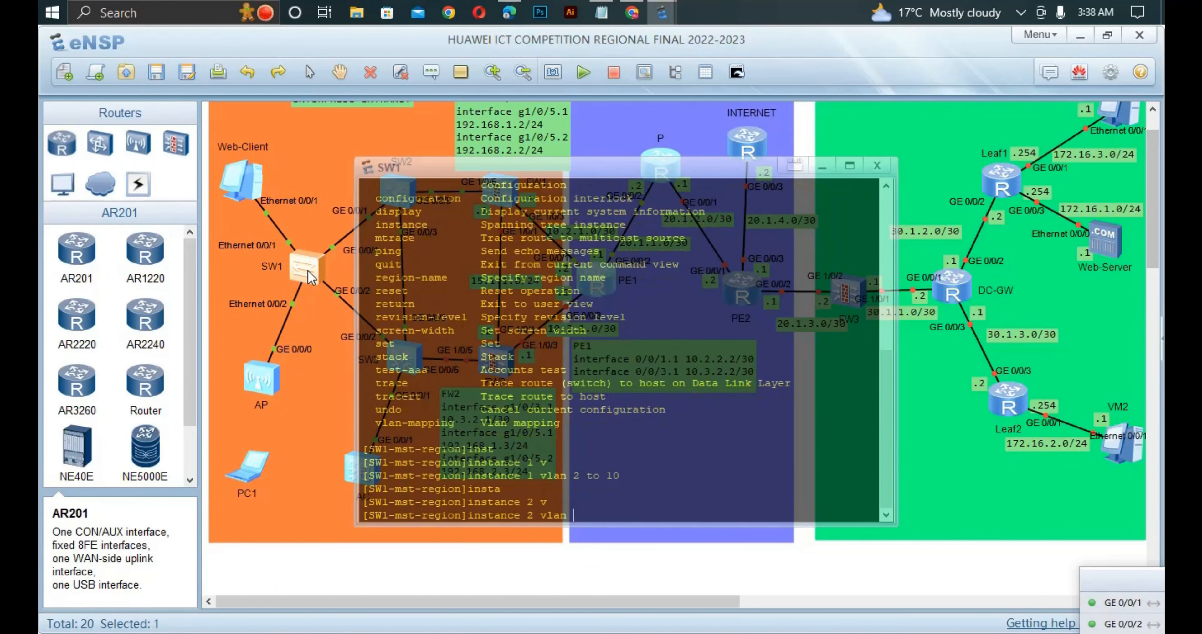
pyautogui.write('11 to 20')
pyautogui.press('Return')
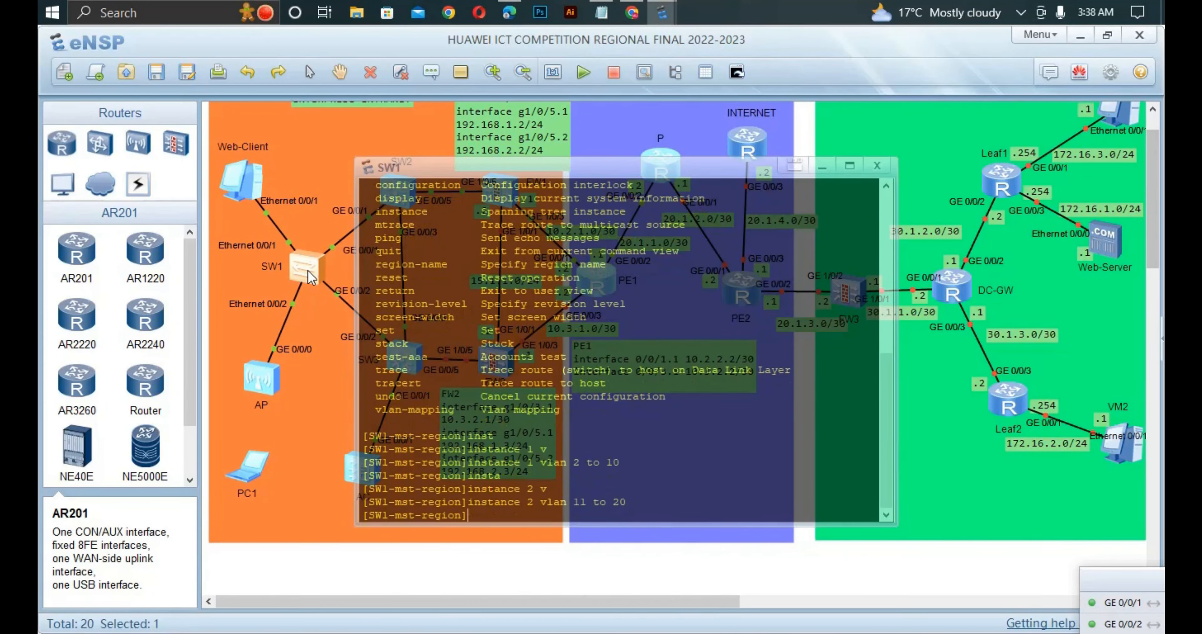
# - Switch to Edge to reread the MSTP configuration task in the PDF, and return to the eNSP topology
pyautogui.click(509, 12)
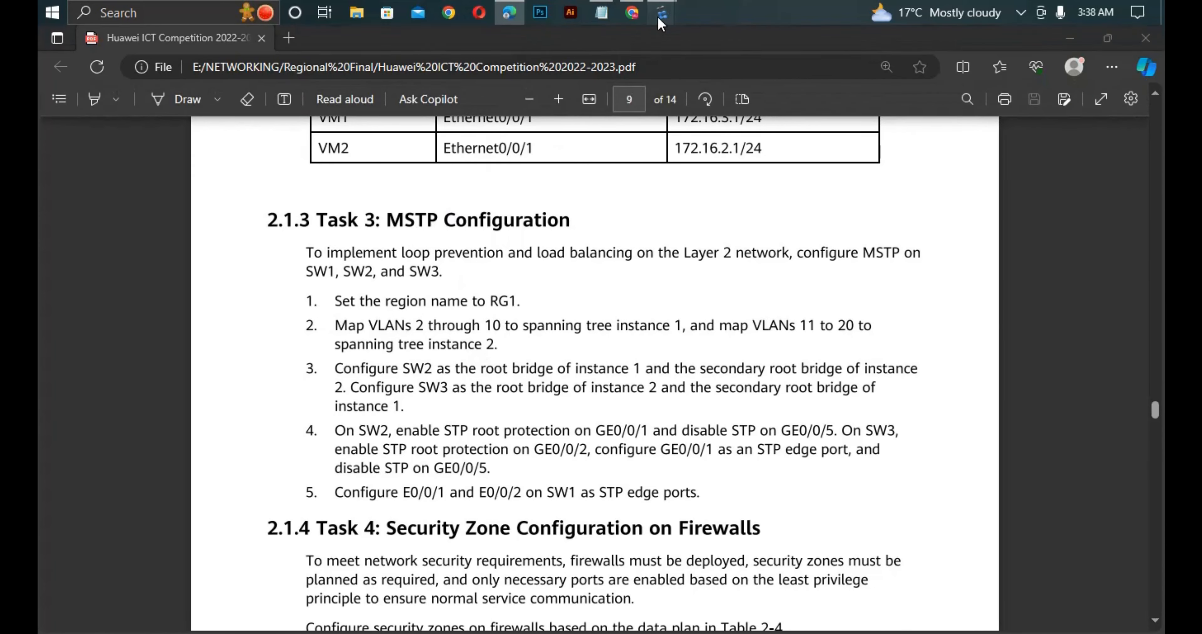
pyautogui.moveTo(661, 12)
pyautogui.click(476, 104)
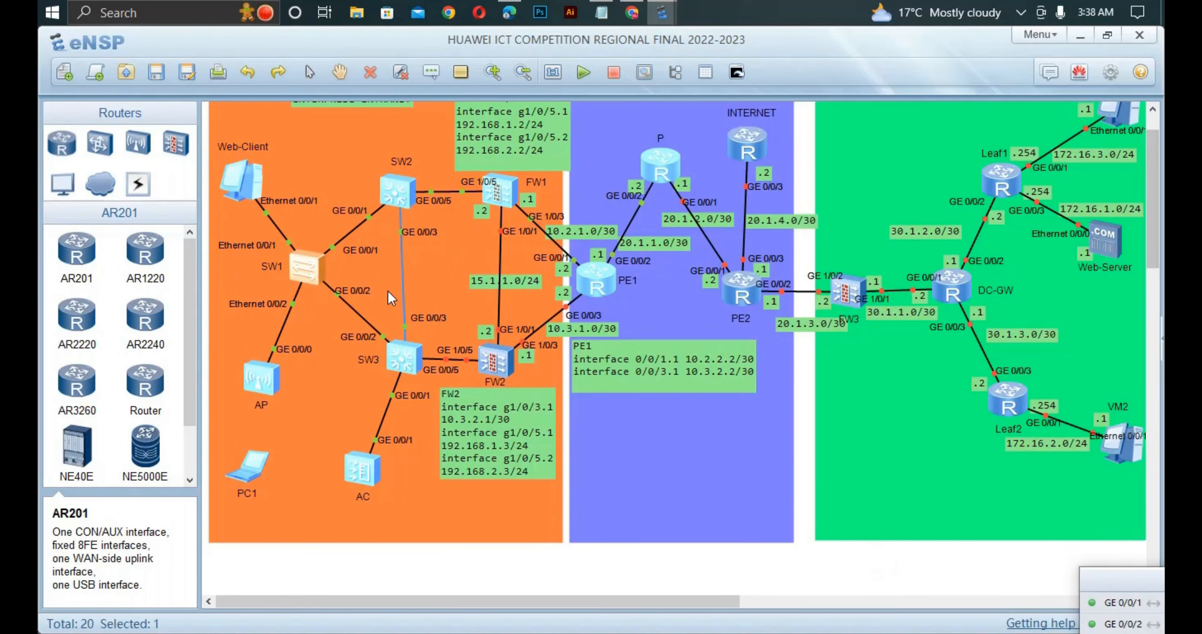
# - Activate the MST region configuration on SW1 and return to the topology
pyautogui.doubleClick(316, 260)
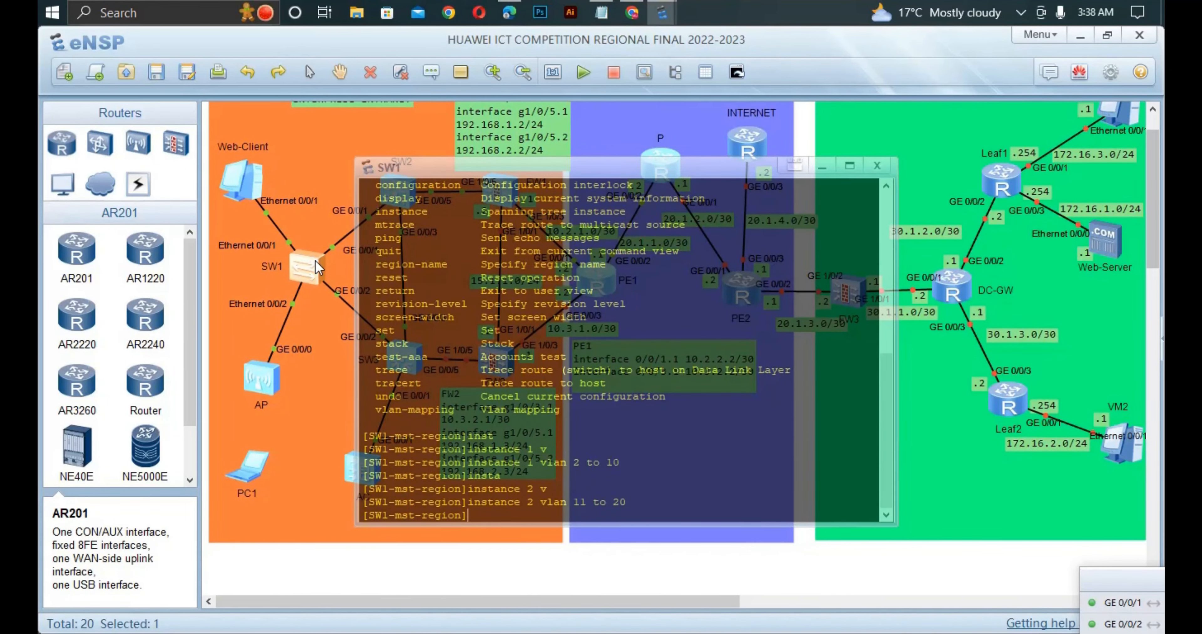
pyautogui.write('act')
pyautogui.press('Tab')
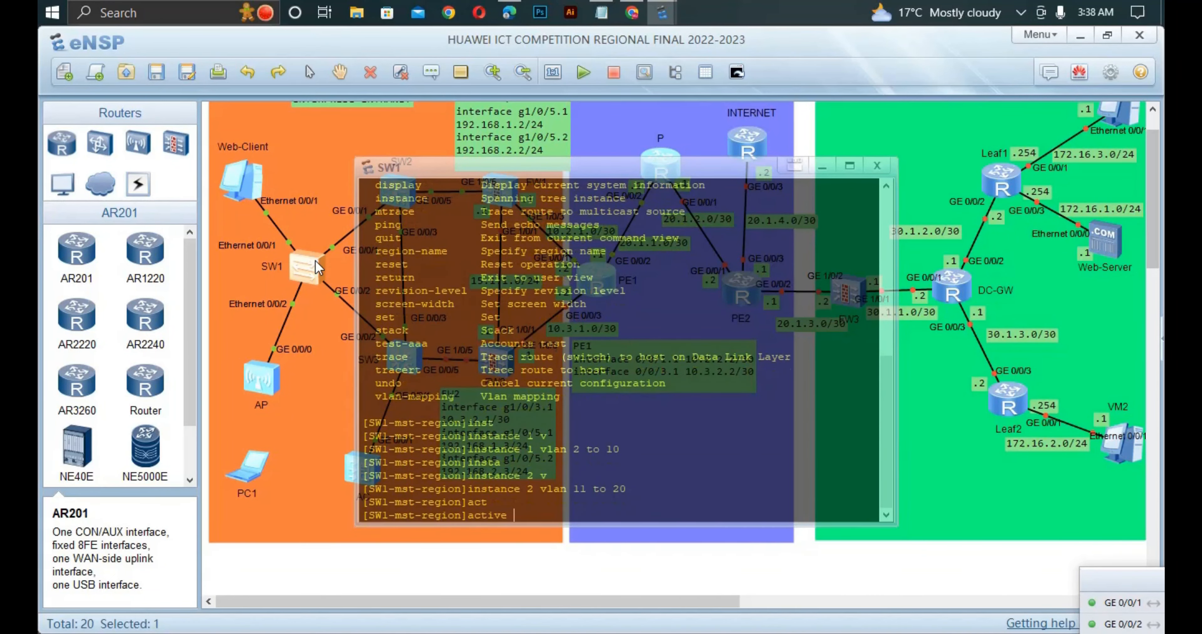
pyautogui.write('r')
pyautogui.press('Tab')
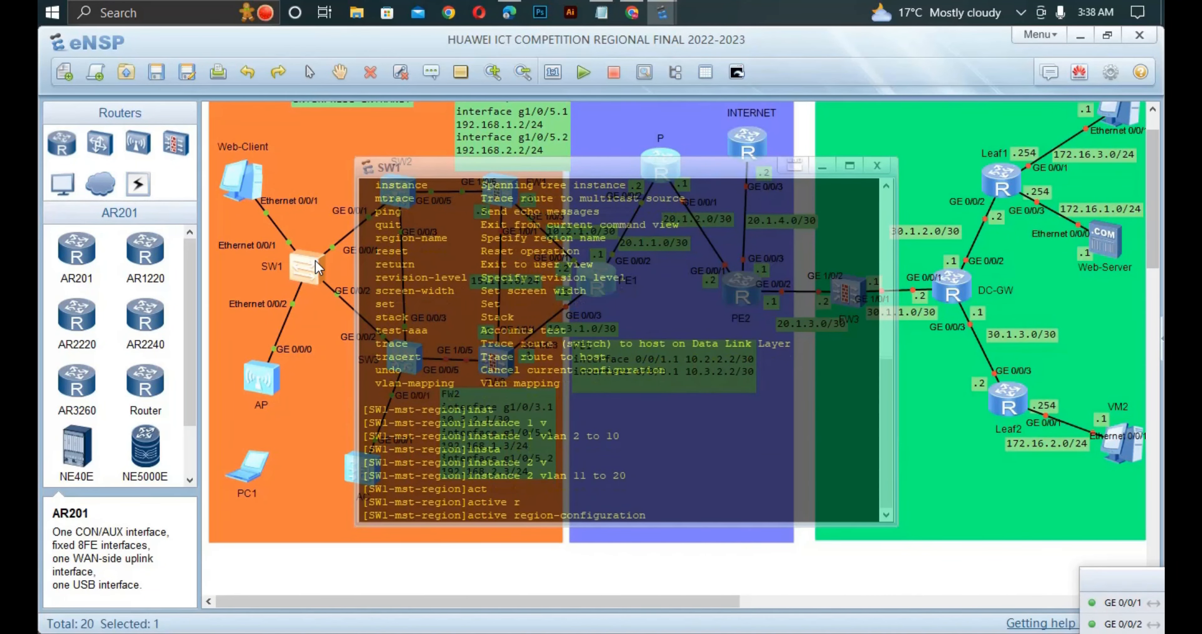
pyautogui.press('Return')
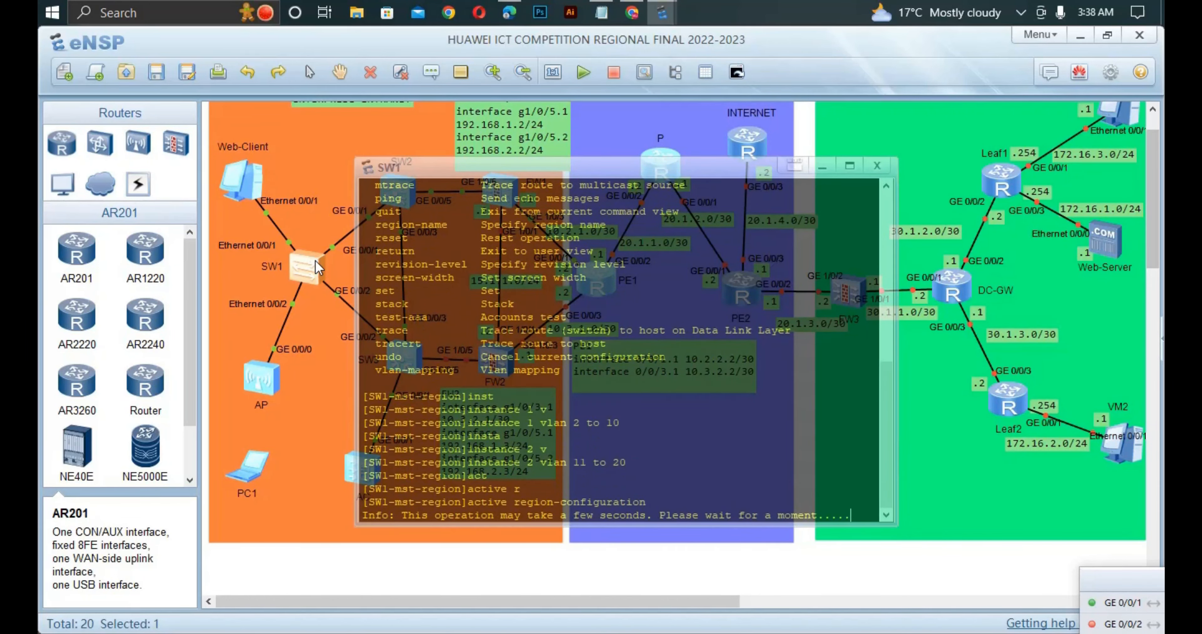
pyautogui.press('Return')
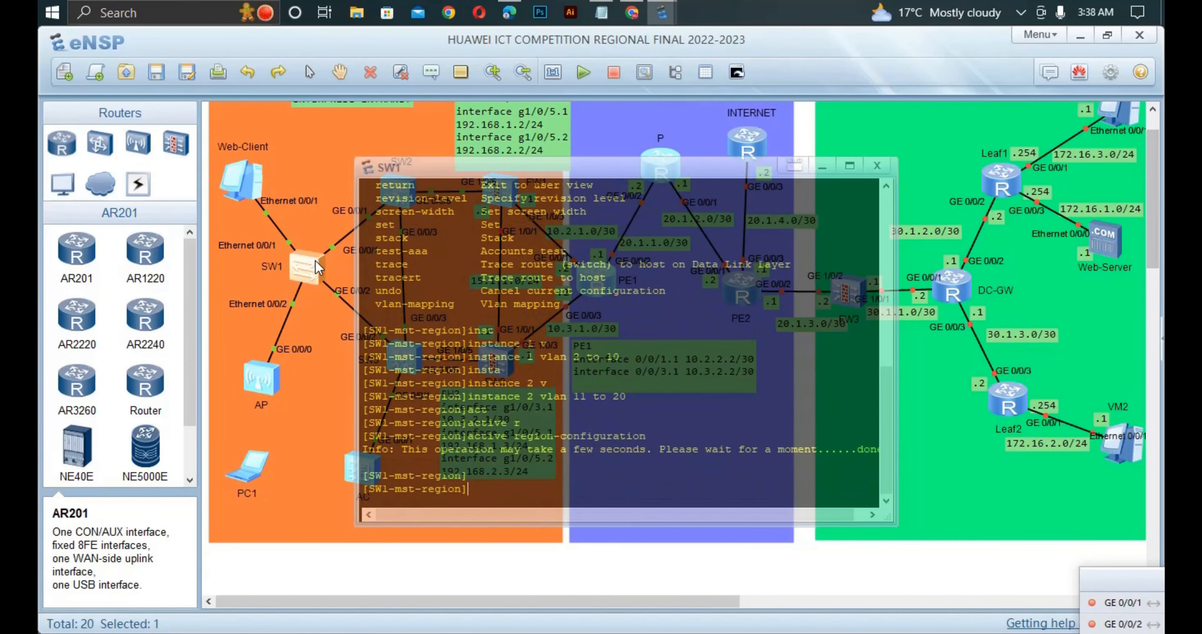
pyautogui.click(311, 327)
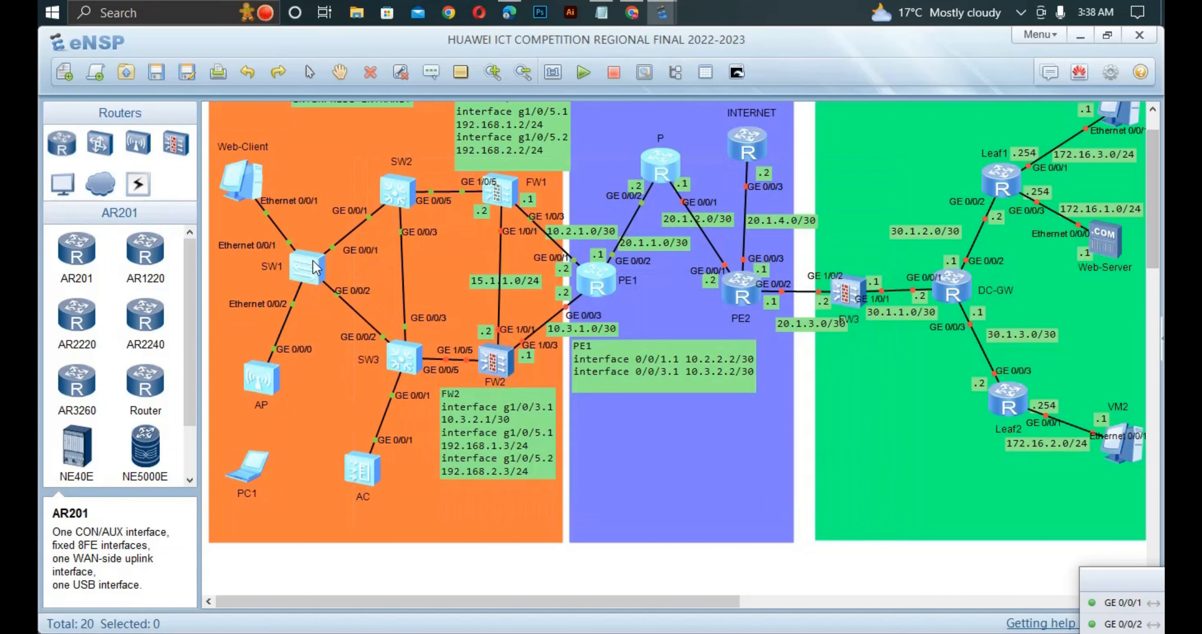
# - Open the SW2 console, turn off terminal monitoring with the undo command and enter system view
pyautogui.doubleClick(396, 202)
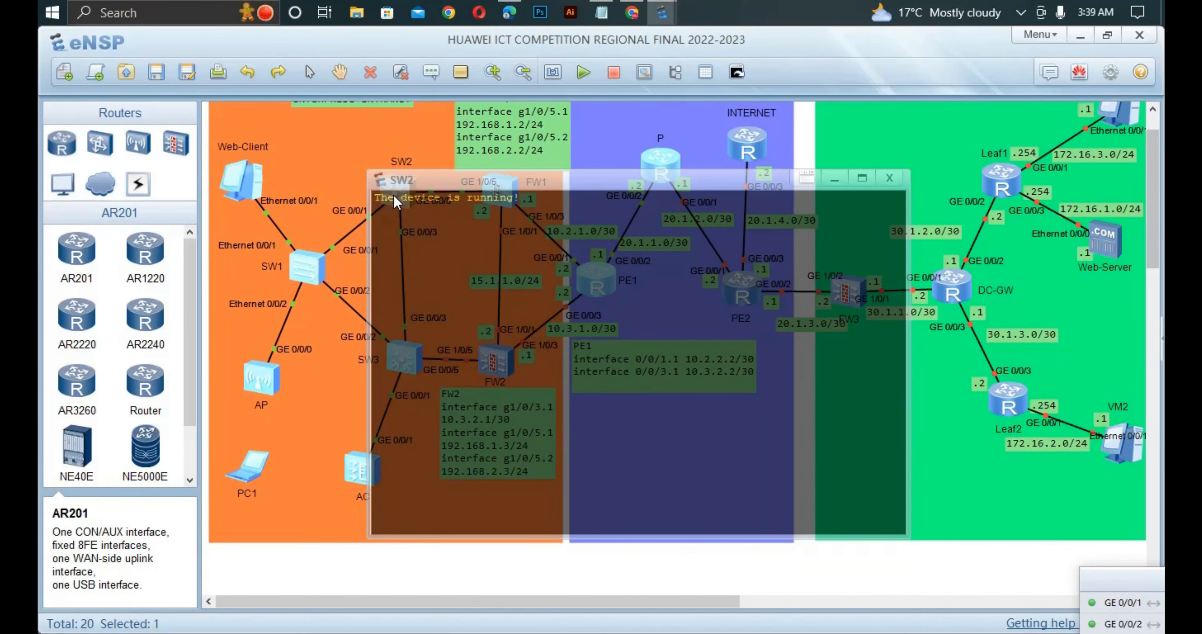
pyautogui.press('Return')
pyautogui.write('u t m')
pyautogui.press('Return')
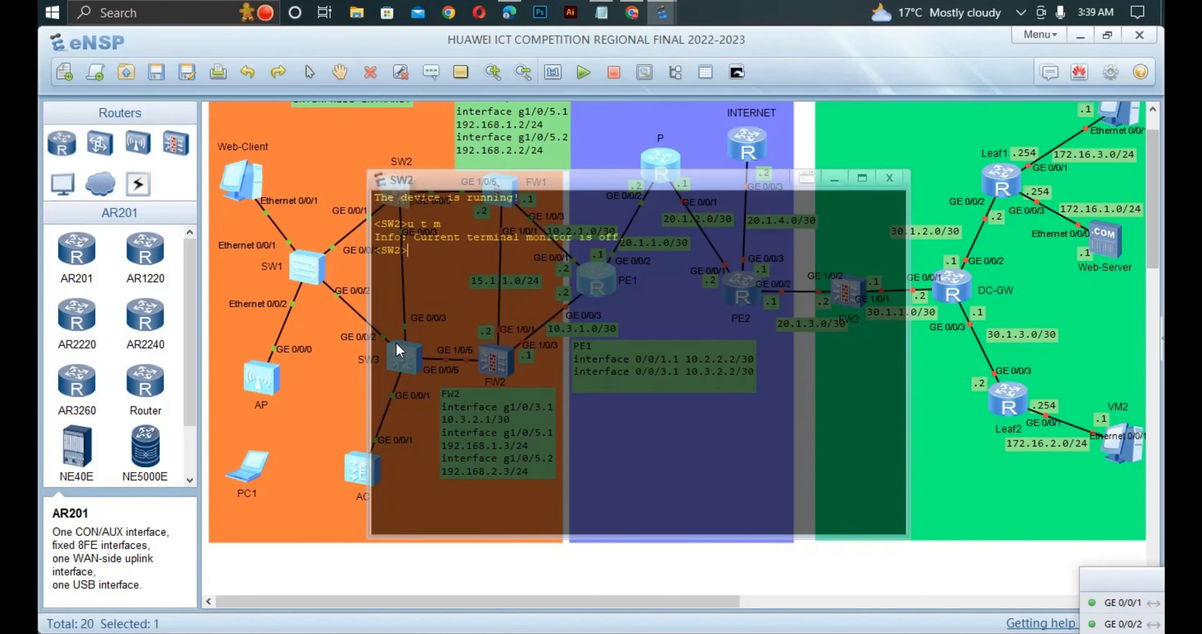
pyautogui.write('sys')
pyautogui.press('Return')
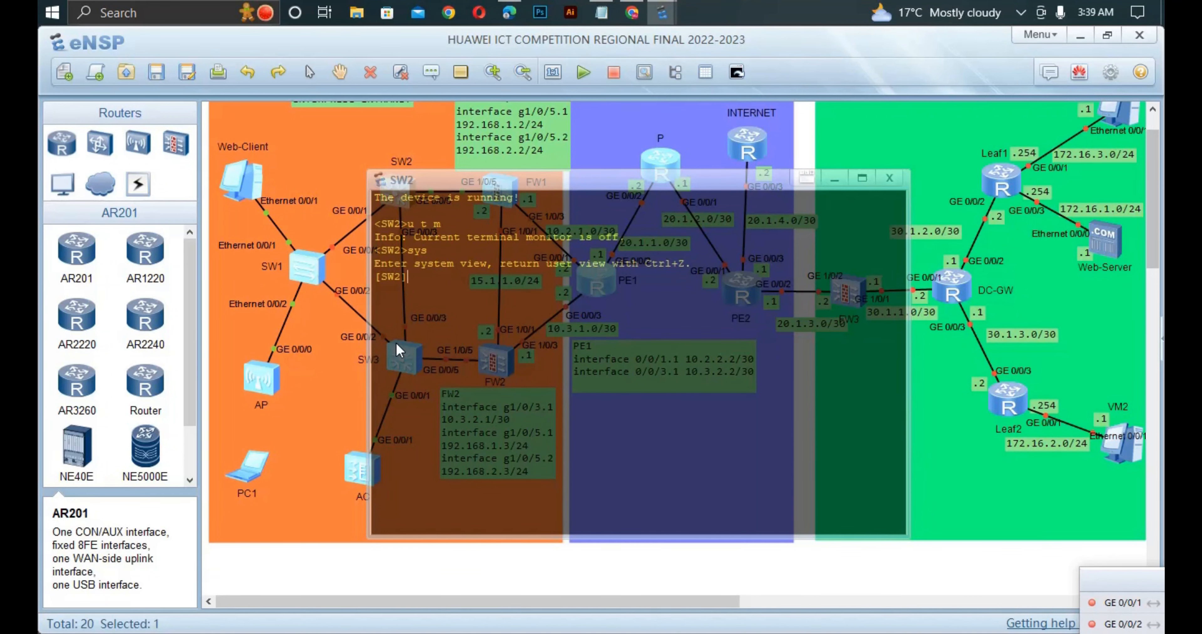
# - Set the spanning tree mode on SW2 to MSTP
pyautogui.write('stp mod')
pyautogui.press('Tab')
pyautogui.write('ms')
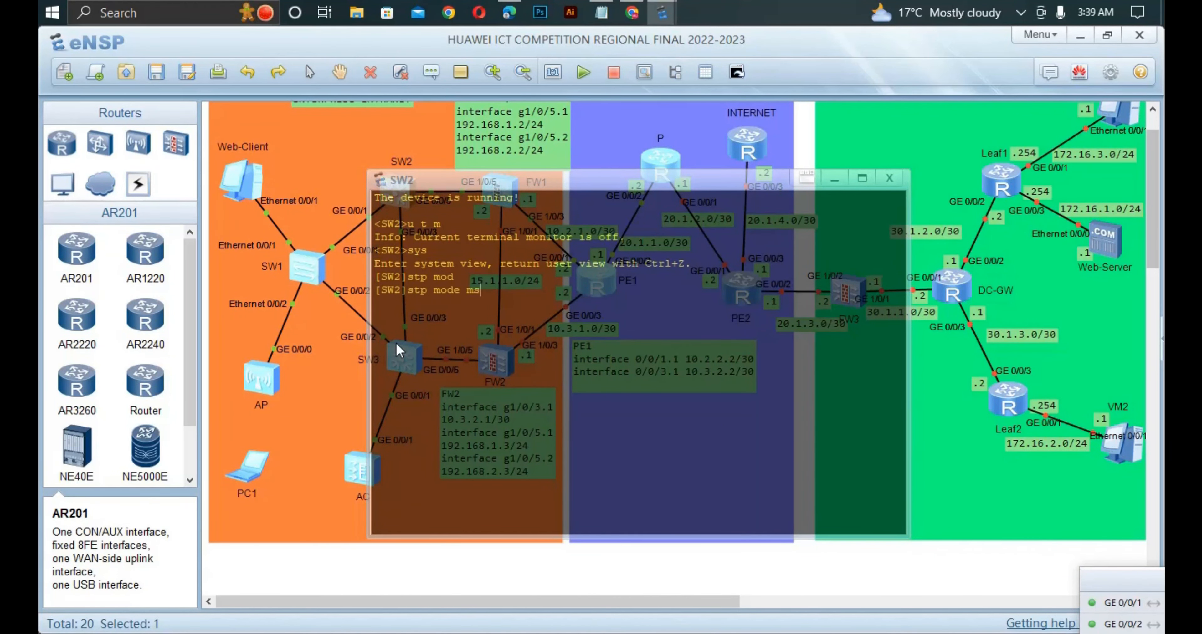
pyautogui.press('Tab')
pyautogui.press('Return')
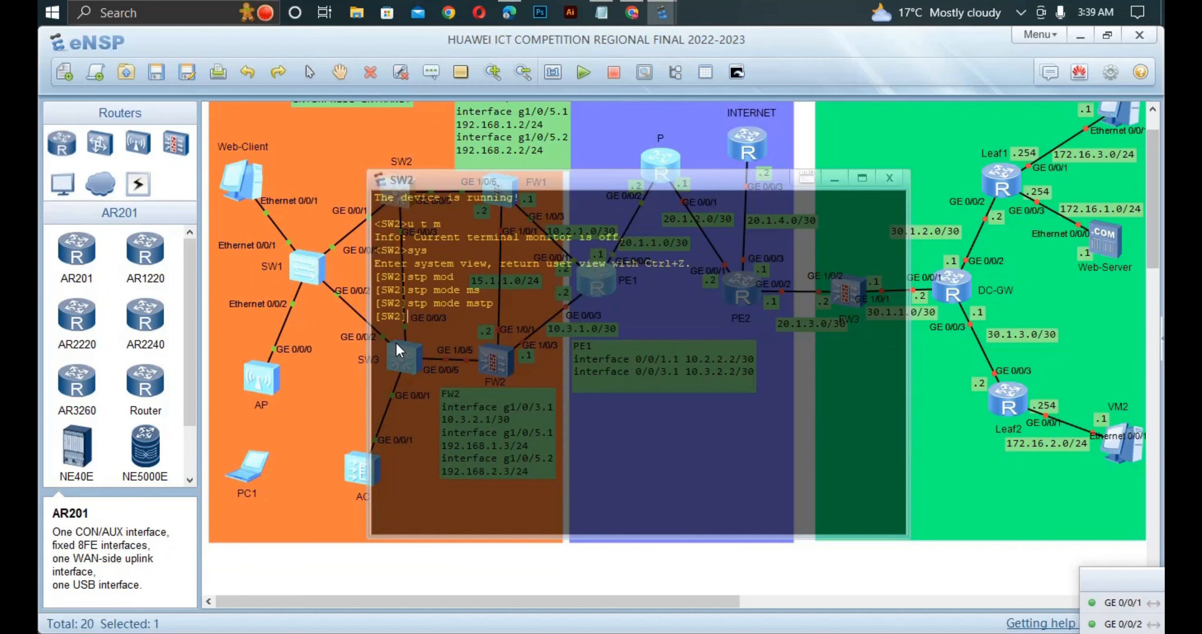
# - Enter the STP region configuration on SW2 and set the region name to RG1
pyautogui.write('st')
pyautogui.press('Tab')
pyautogui.write('r')
pyautogui.press('Tab')
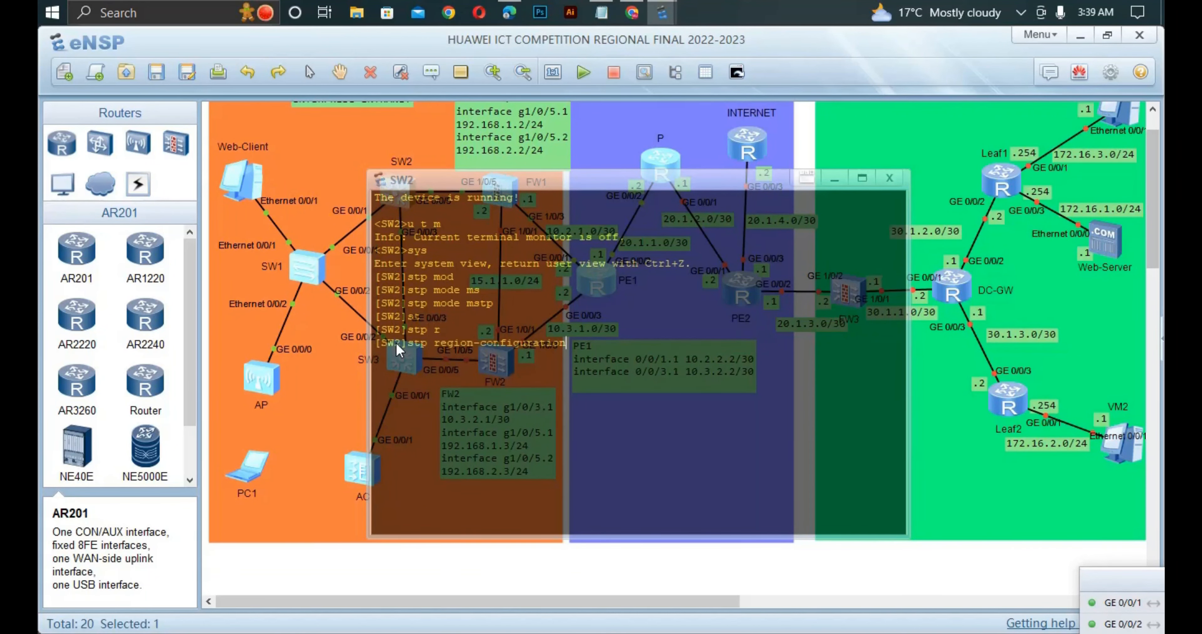
pyautogui.press('Return')
pyautogui.write('re')
pyautogui.press('Tab')
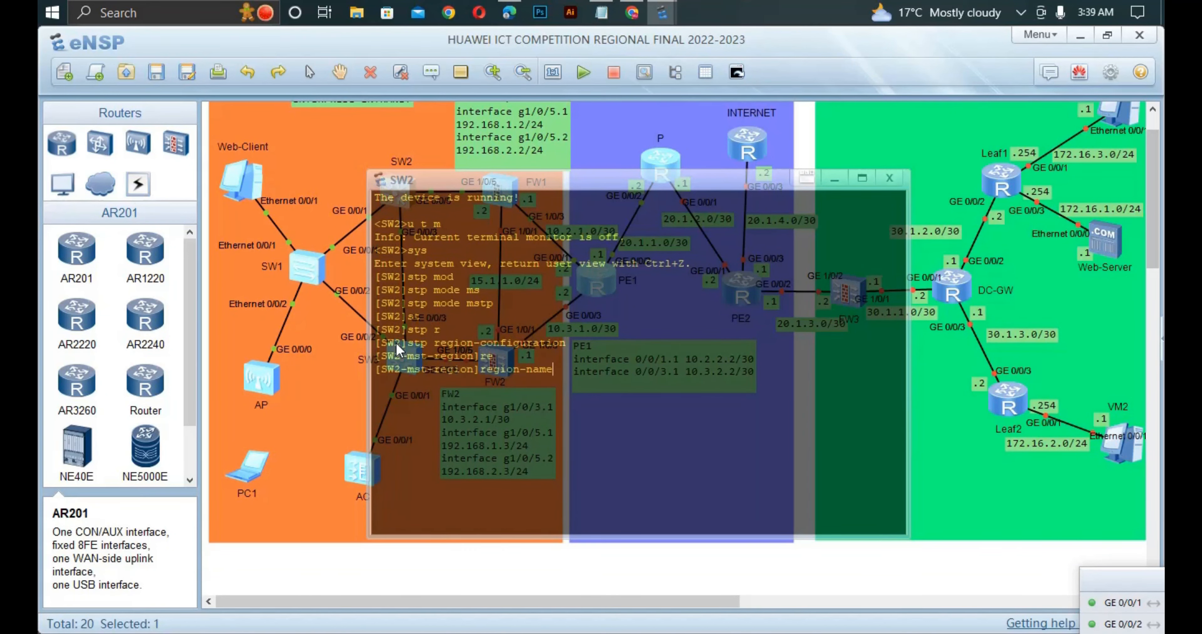
pyautogui.write('G')
pyautogui.press('BackSpace')
pyautogui.write('RG1')
pyautogui.press('Return')
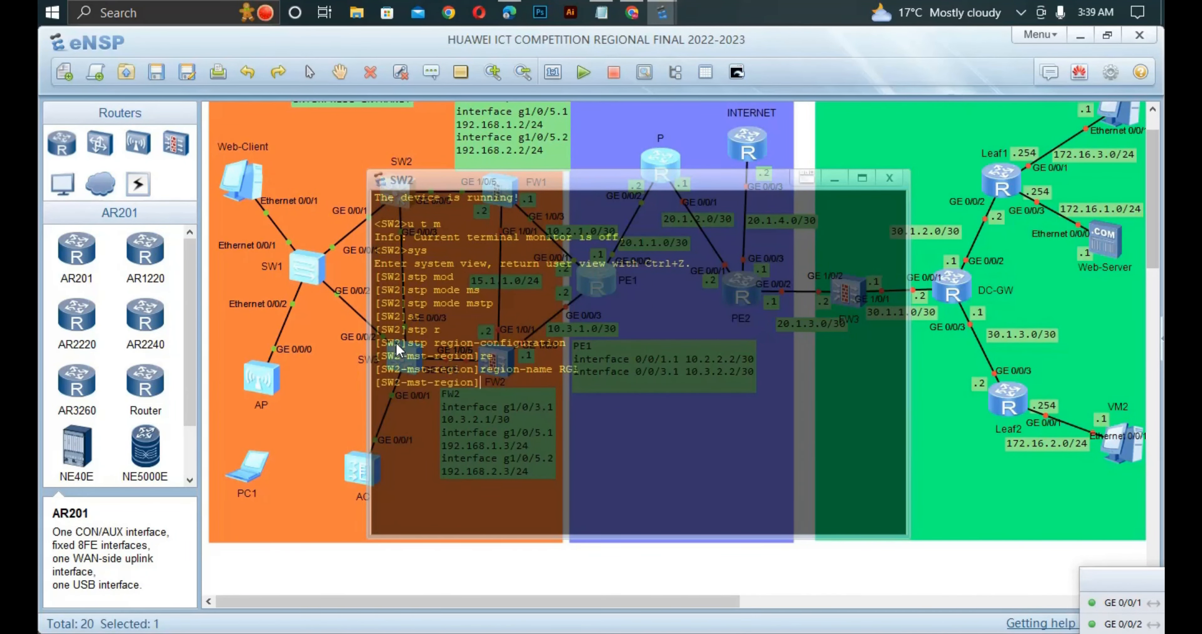
# - Map VLANs 2 to 10 to spanning tree instance 1 in SW2's MST region
pyautogui.write('insta')
pyautogui.press('Tab')
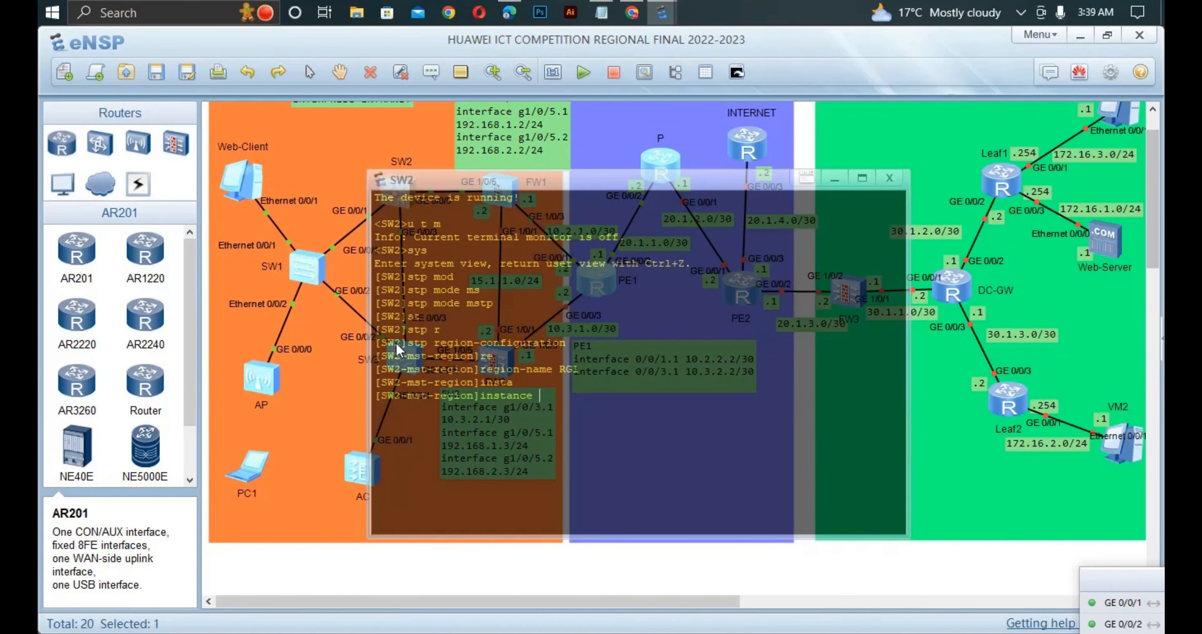
pyautogui.write('1 vl')
pyautogui.press('Tab')
pyautogui.write('2 t0')
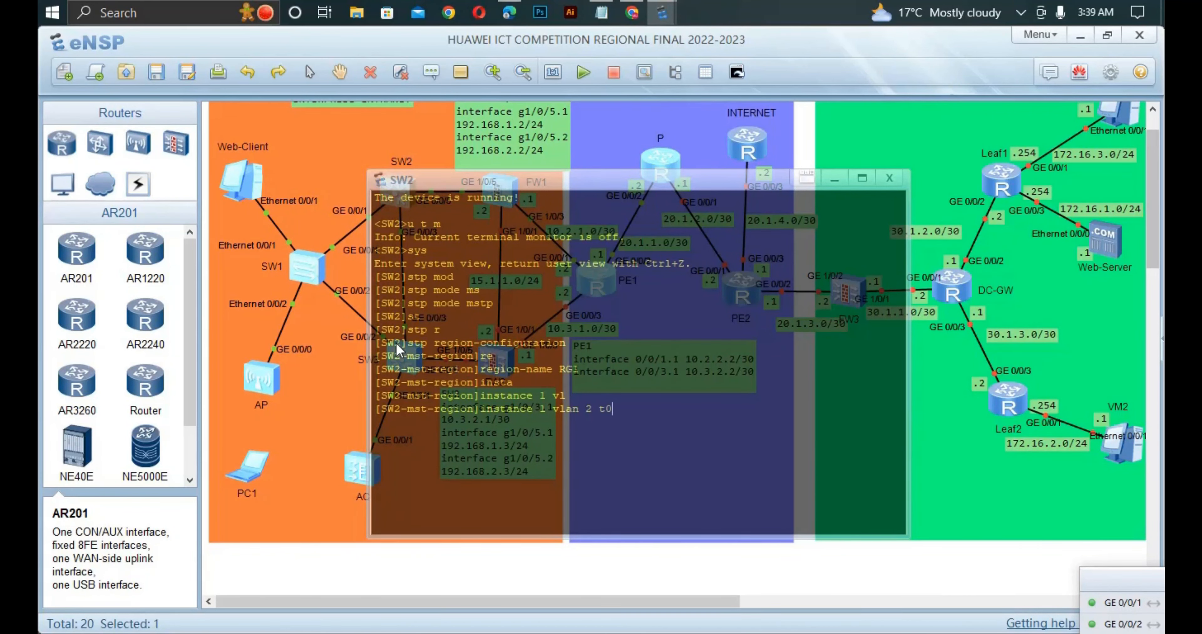
pyautogui.press('BackSpace')
pyautogui.write('o 10')
pyautogui.press('Return')
# - Map VLANs 11 to 20 to spanning tree instance 2 in SW2's MST region
pyautogui.write('inst')
pyautogui.press('Tab')
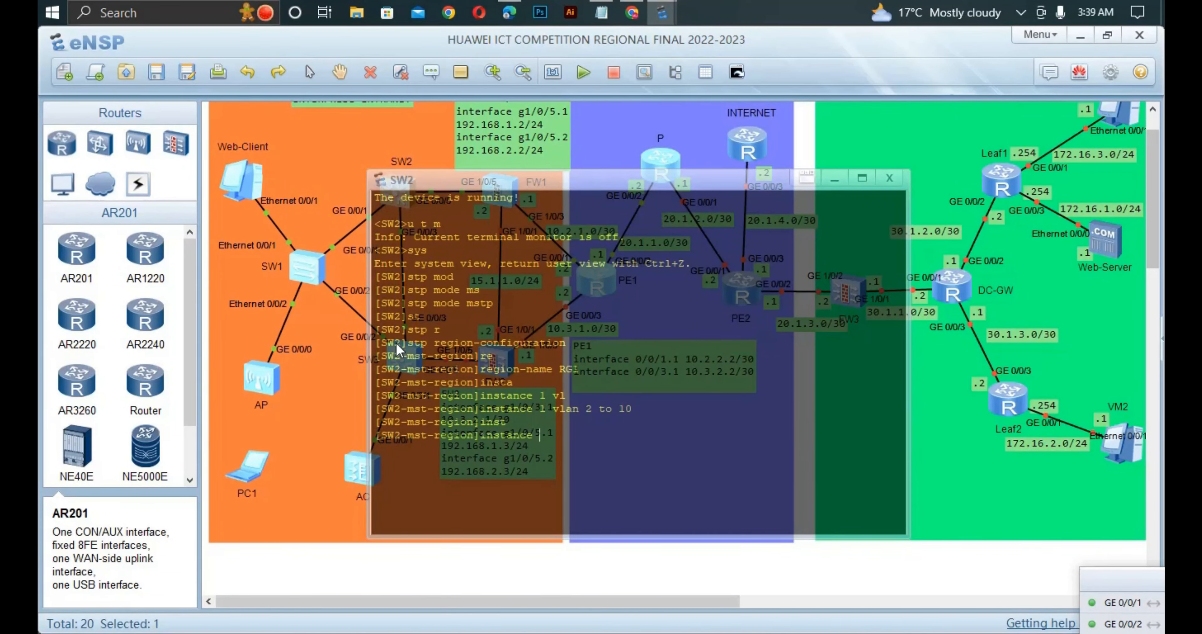
pyautogui.write('2 vl')
pyautogui.press('Tab')
pyautogui.write('11 to')
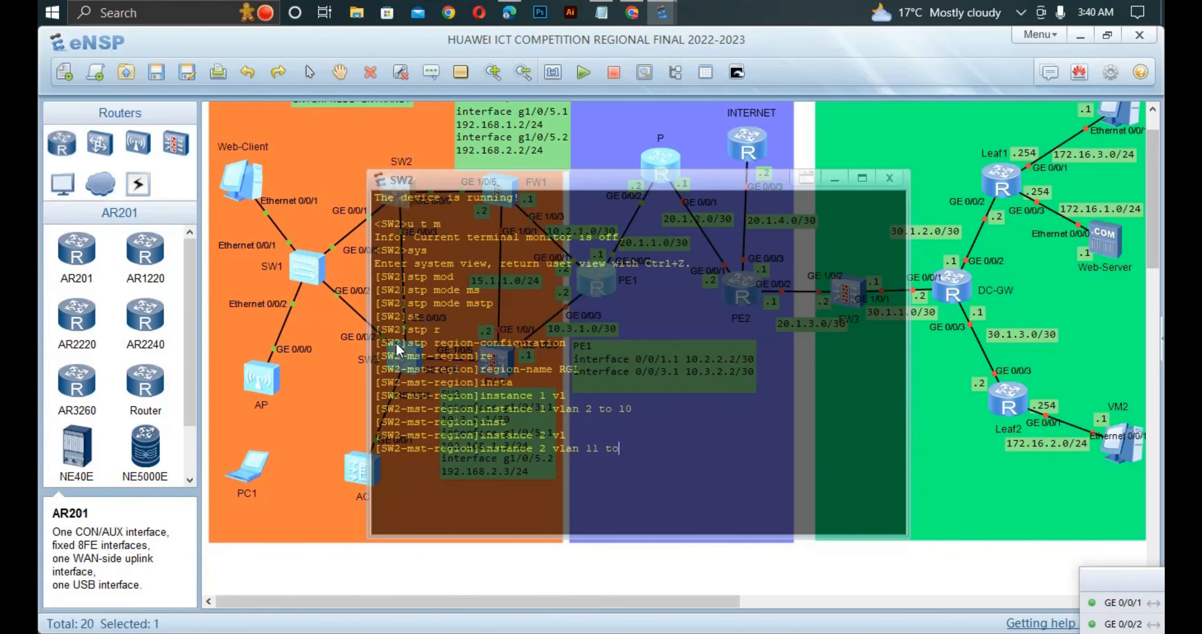
pyautogui.write(' 20')
pyautogui.press('Return')
# - Activate the MST region configuration on SW2 and return to the topology
pyautogui.write('act')
pyautogui.press('Tab')
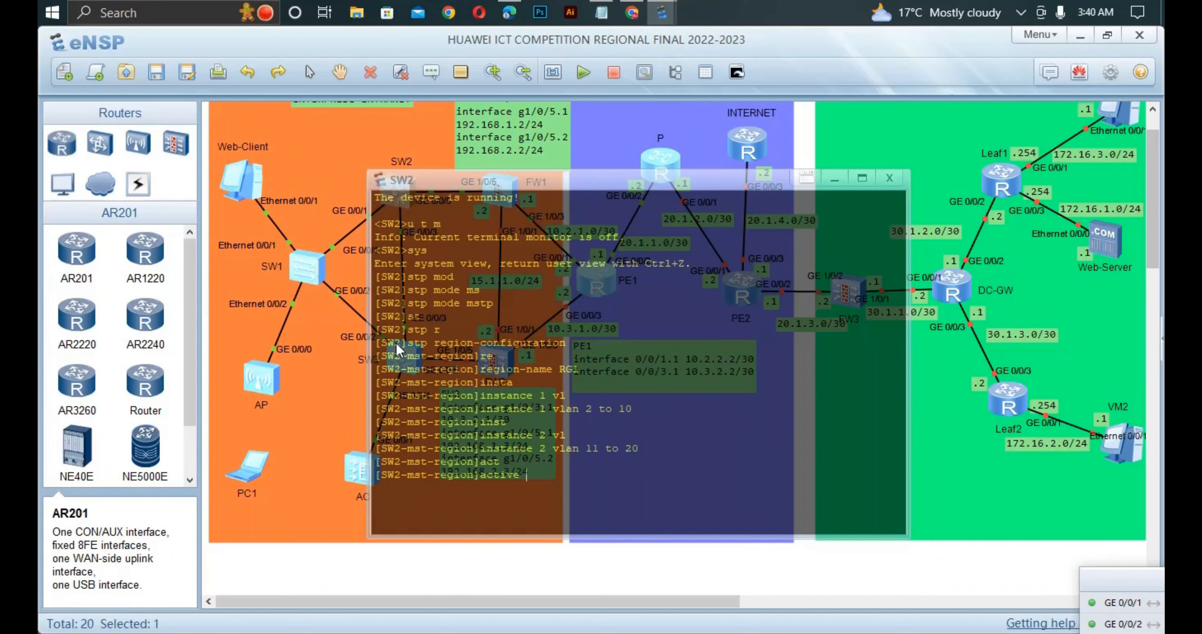
pyautogui.write('re')
pyautogui.press('Tab')
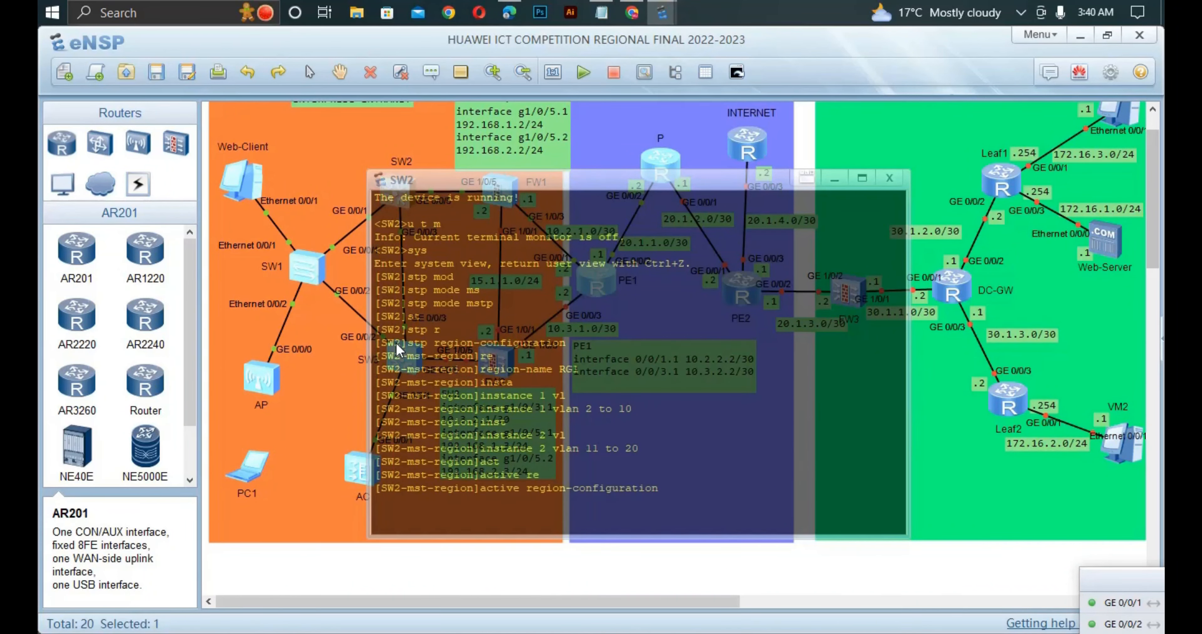
pyautogui.press('Return')
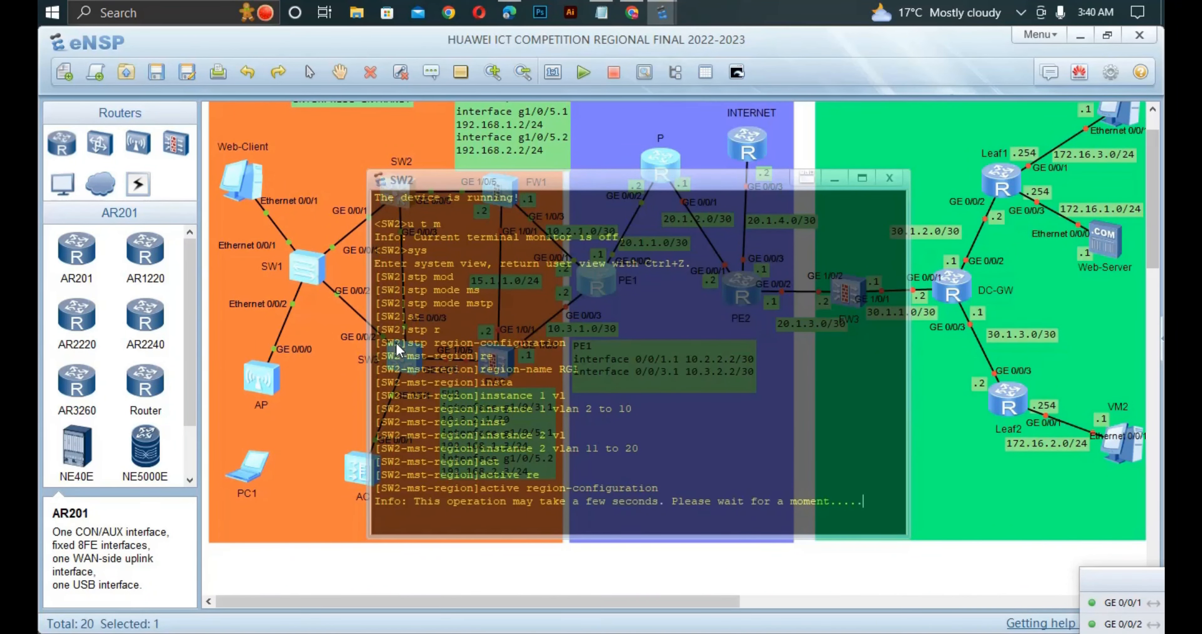
pyautogui.press('Return')
pyautogui.click(337, 408)
# - Open the SW3 console, turn off terminal monitoring with the undo command and enter system view
pyautogui.doubleClick(399, 359)
pyautogui.press('Return')
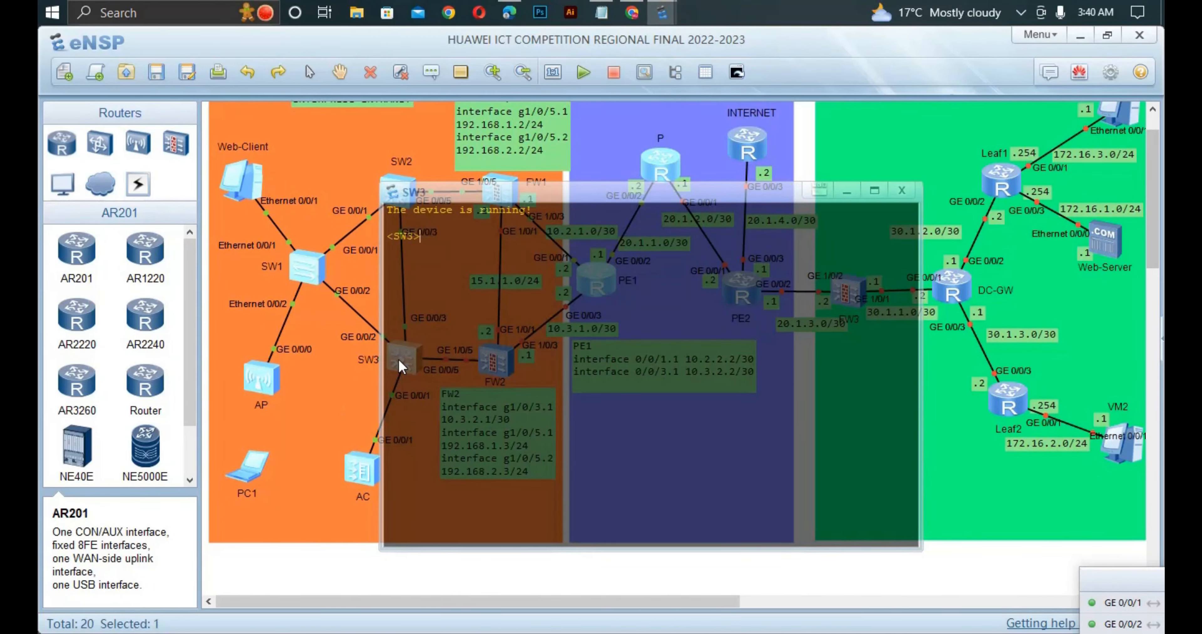
pyautogui.write('u t m')
pyautogui.press('Return')
pyautogui.write('sys')
pyautogui.press('Return')
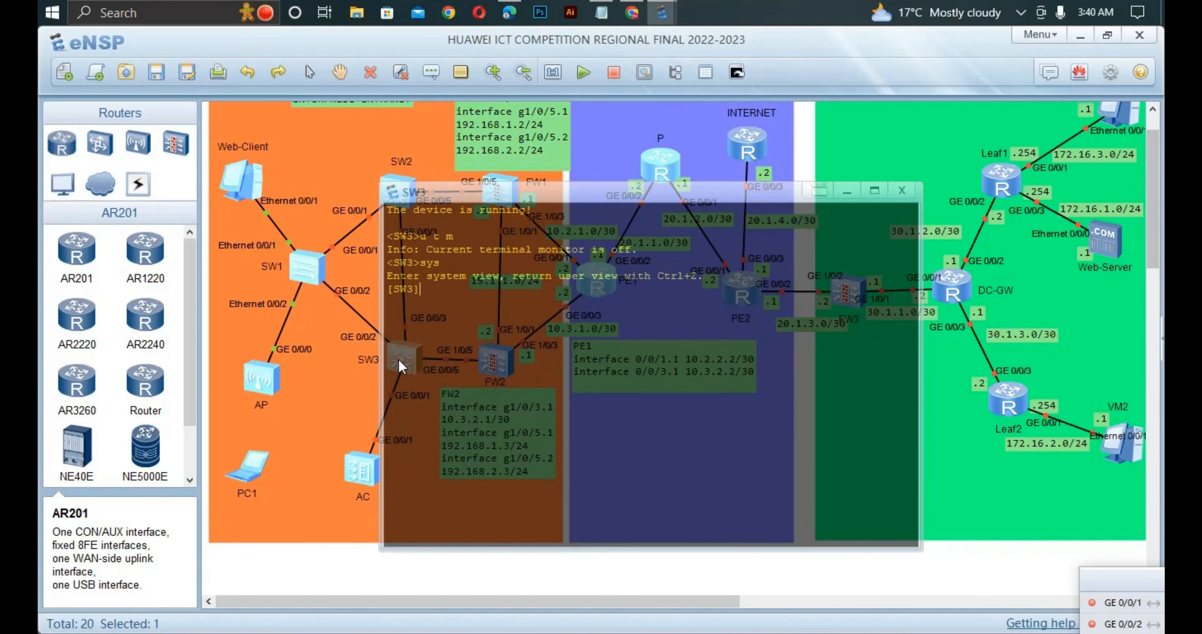
# - Set the spanning tree mode on SW3 to MSTP
pyautogui.write('sts')
pyautogui.press('Tab')
pyautogui.write('m')
pyautogui.press('Tab')
pyautogui.press('BackSpace')
pyautogui.press('BackSpace')
pyautogui.write('p n')
pyautogui.press('Tab')
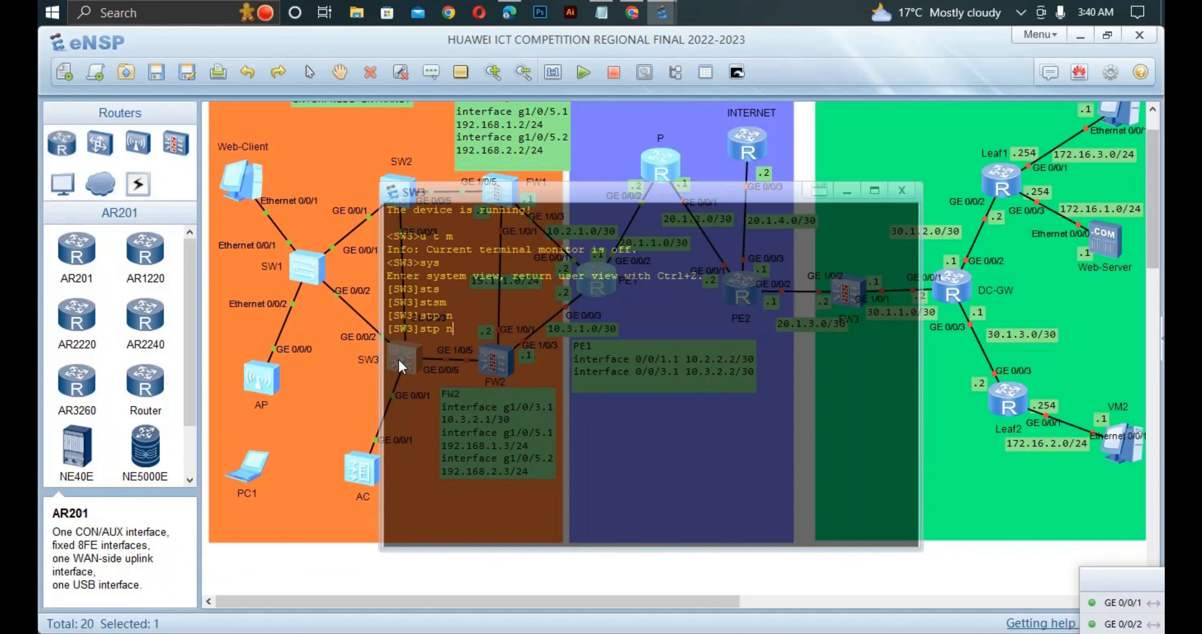
pyautogui.press('BackSpace')
pyautogui.write('m')
pyautogui.press('Tab')
pyautogui.write('m')
# - Enter the MST region configuration view on SW3 with the stp region-configuration command
pyautogui.press('Tab')
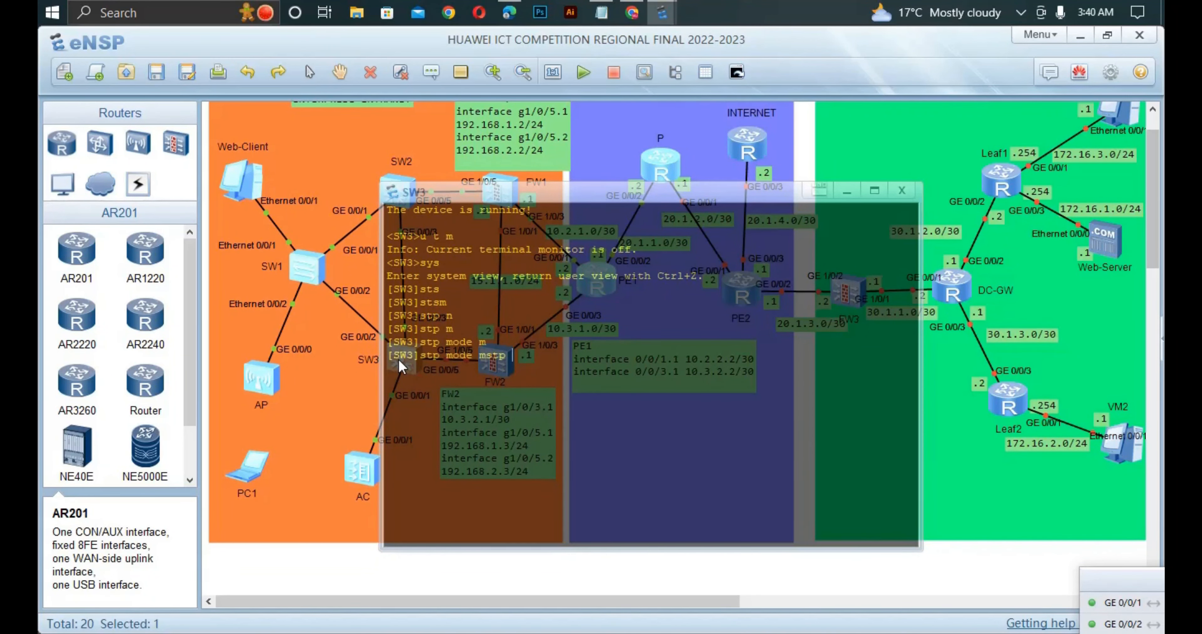
pyautogui.press('Return')
pyautogui.write('t')
pyautogui.press('Tab')
pyautogui.write('pre')
pyautogui.press('Tab')
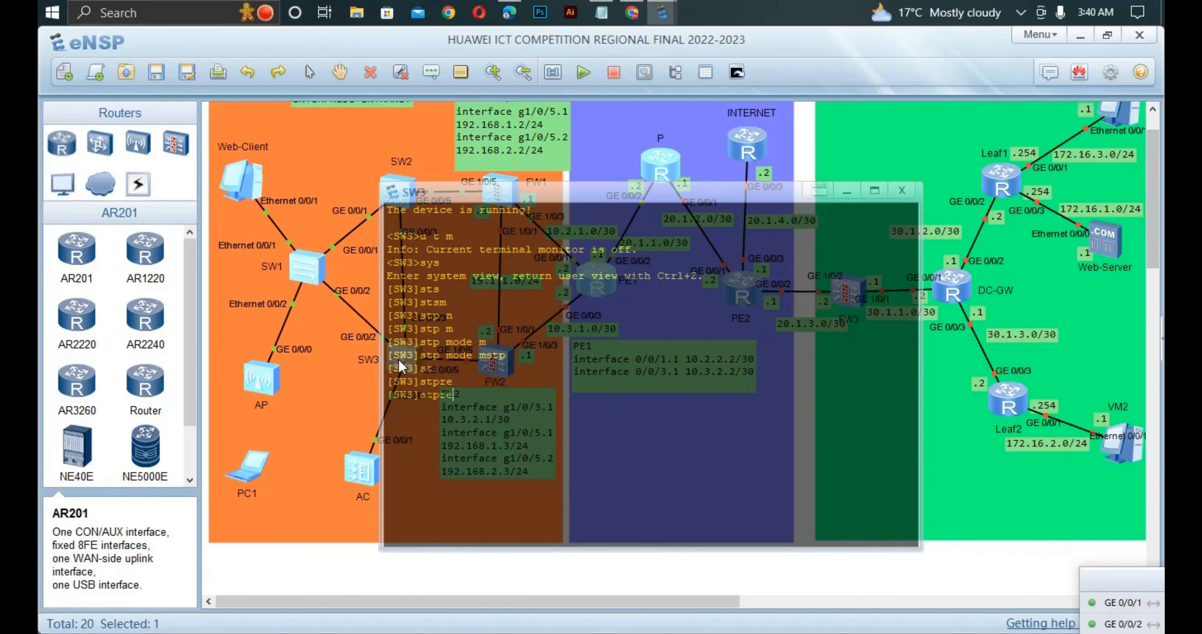
pyautogui.press('BackSpace')
pyautogui.press('BackSpace')
pyautogui.write('re')
# - Set the MST region name on SW3 to RG1
pyautogui.press('Tab')
pyautogui.press('Return')
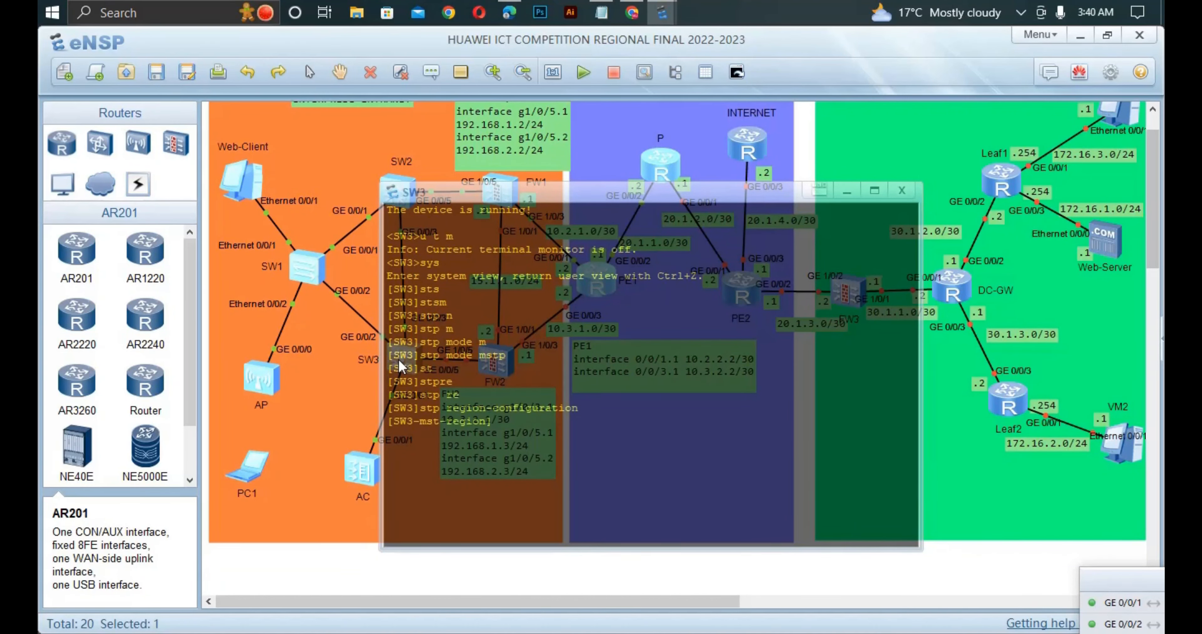
pyautogui.write('re')
pyautogui.press('Tab')
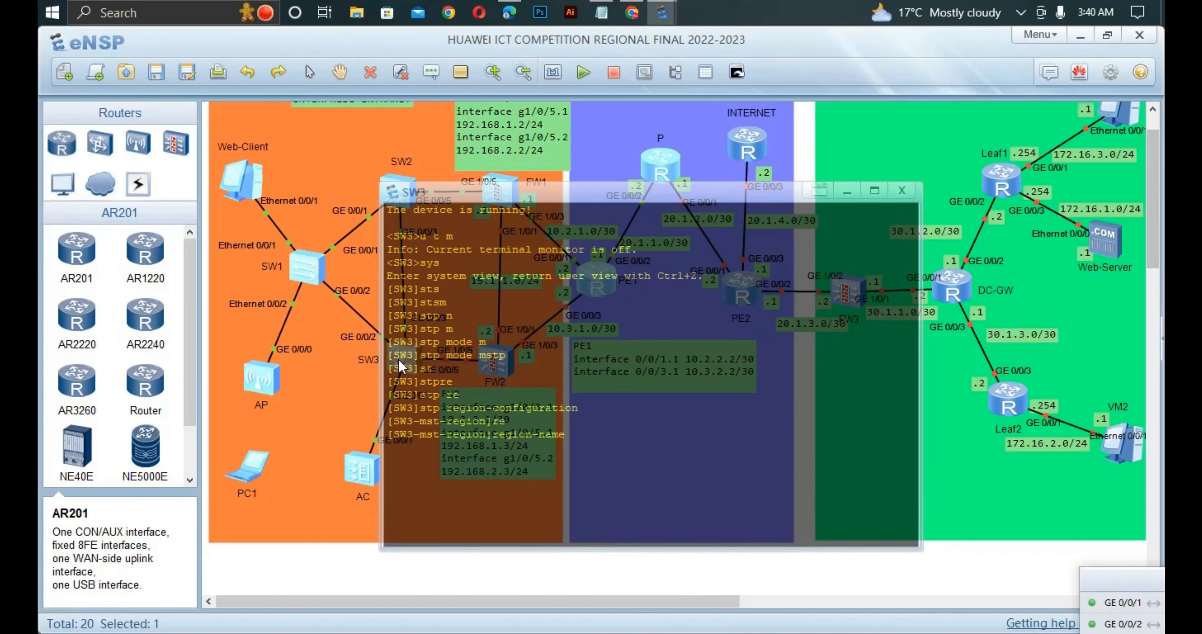
pyautogui.write('R')
pyautogui.press('BackSpace')
pyautogui.write('RG1')
pyautogui.press('Return')
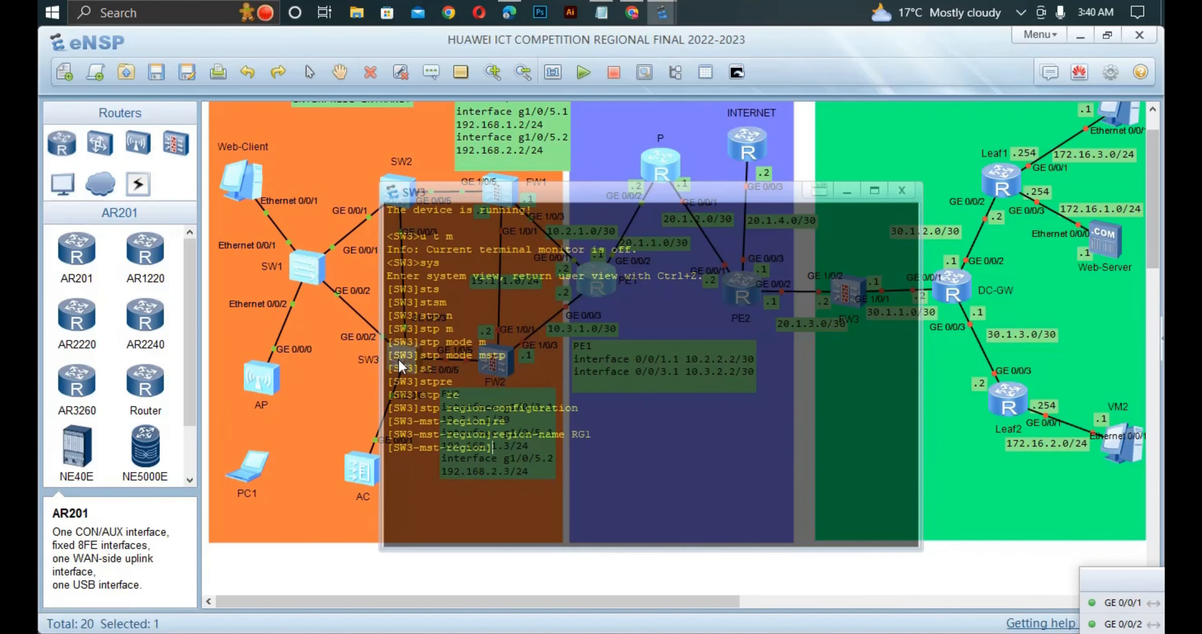
# - Map VLANs 2 to 10 to spanning tree instance 1 in SW3's MST region
pyautogui.write('insta')
pyautogui.press('Tab')
pyautogui.write('1 ')
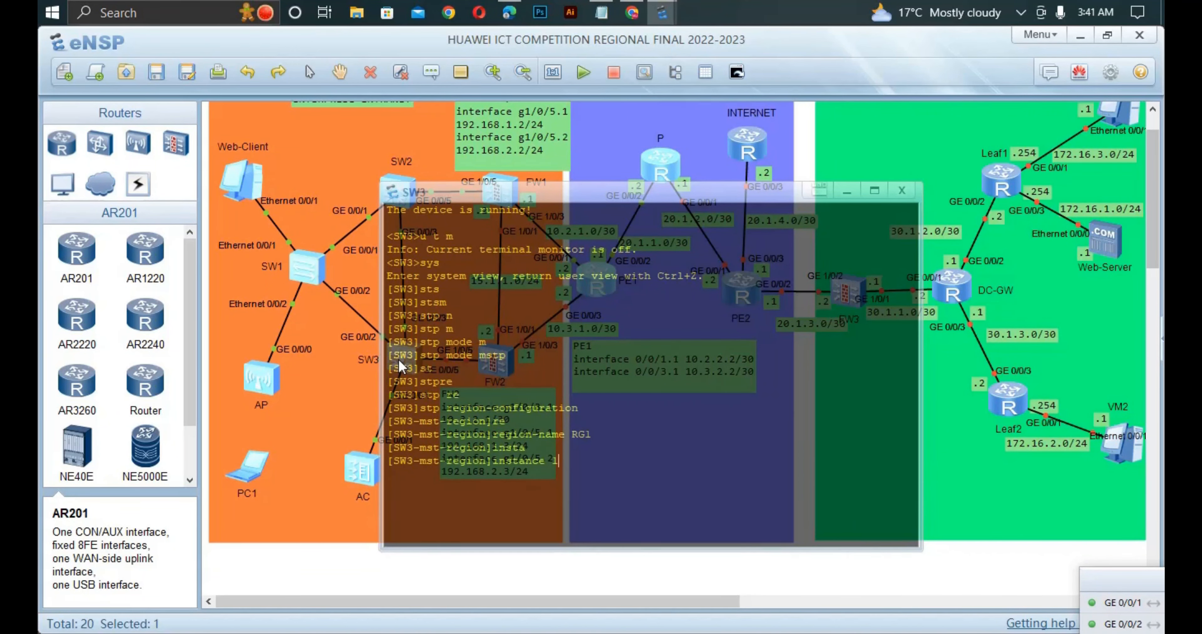
pyautogui.write('vla')
pyautogui.press('Tab')
pyautogui.write('2 ')
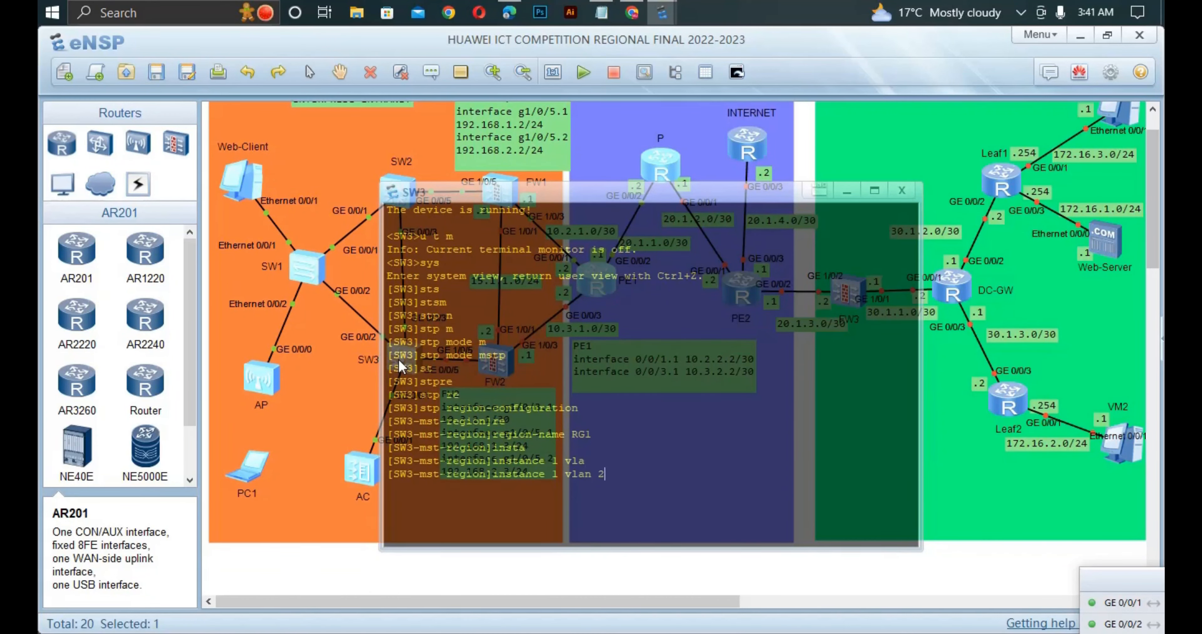
pyautogui.write('to 10')
pyautogui.press('Return')
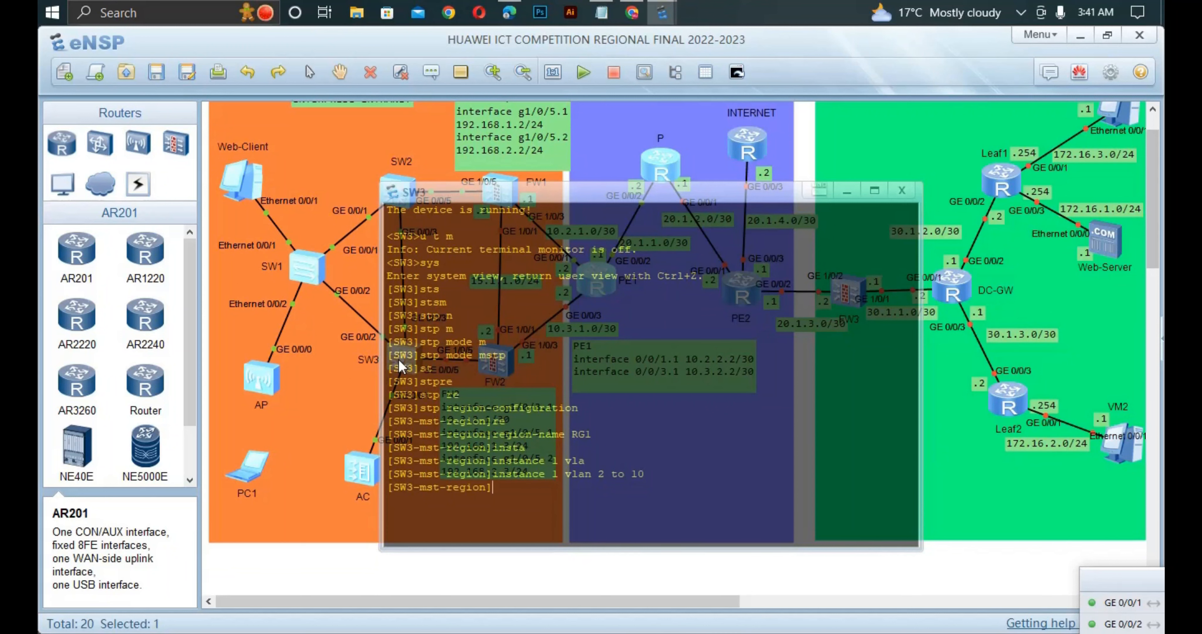
# - Map VLANs 11 to 20 to spanning tree instance 2 in SW3's MST region
pyautogui.write('insta')
pyautogui.press('Tab')
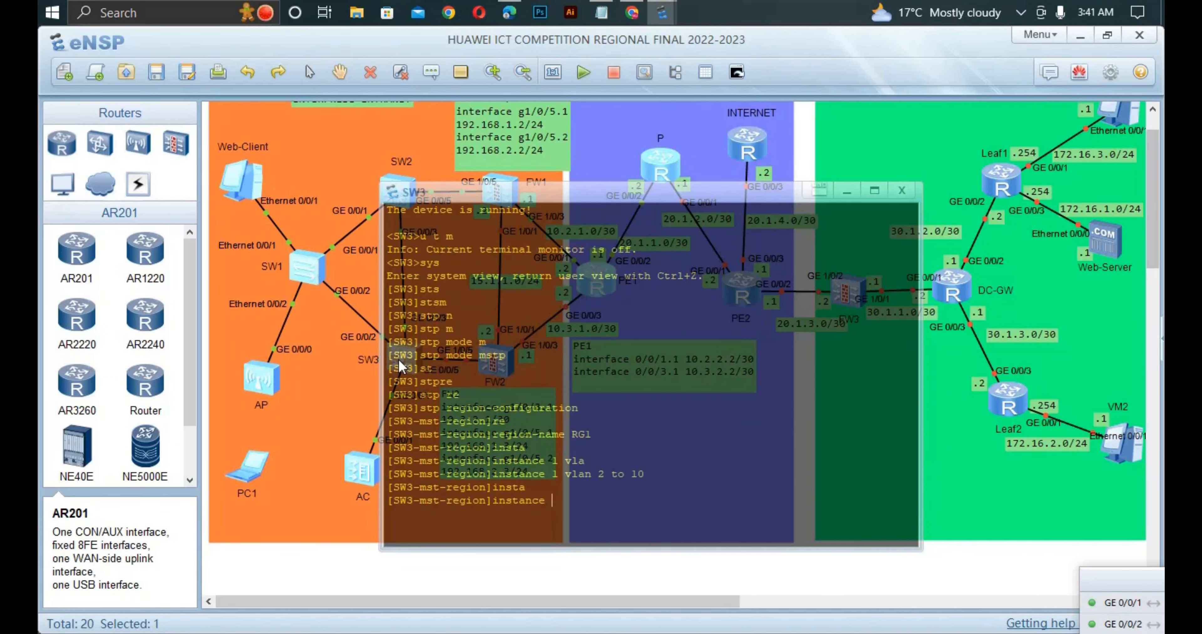
pyautogui.write('2 vl')
pyautogui.press('Tab')
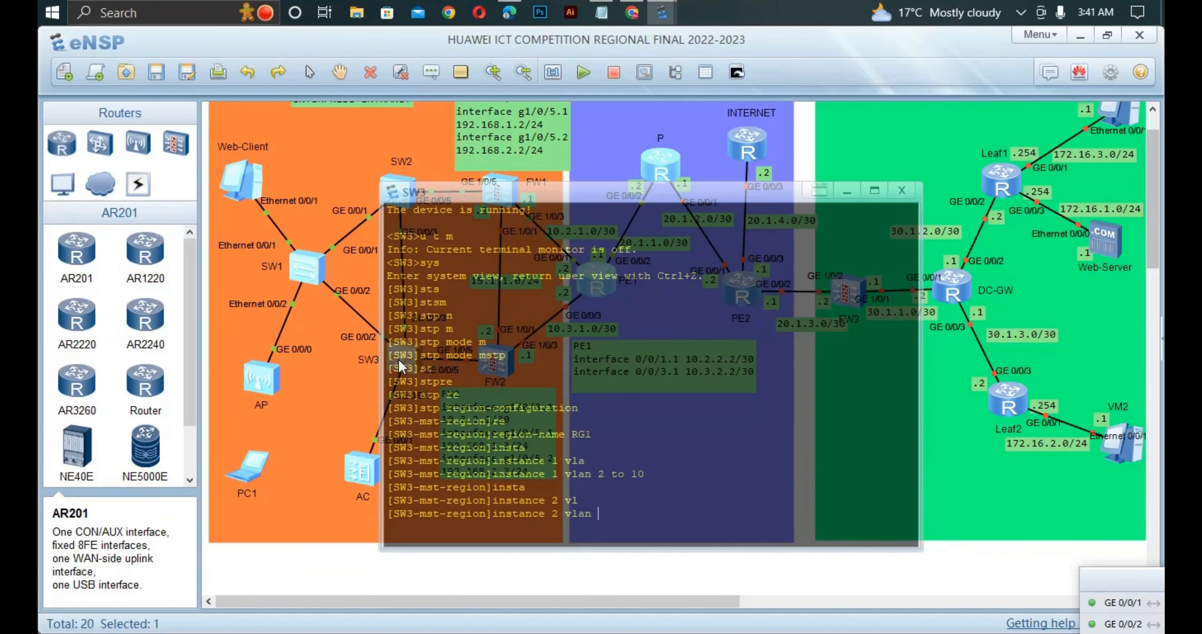
pyautogui.write('11 to 20')
pyautogui.press('Return')
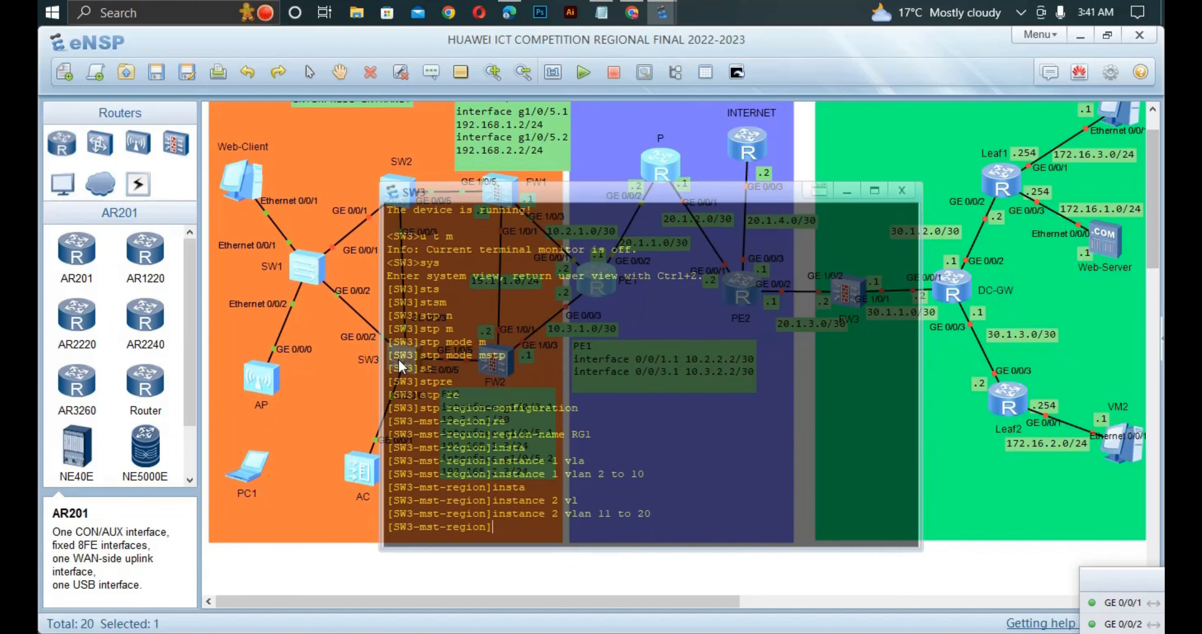
# - Activate the MST region configuration on SW3 and return to the topology
pyautogui.write('act')
pyautogui.press('Tab')
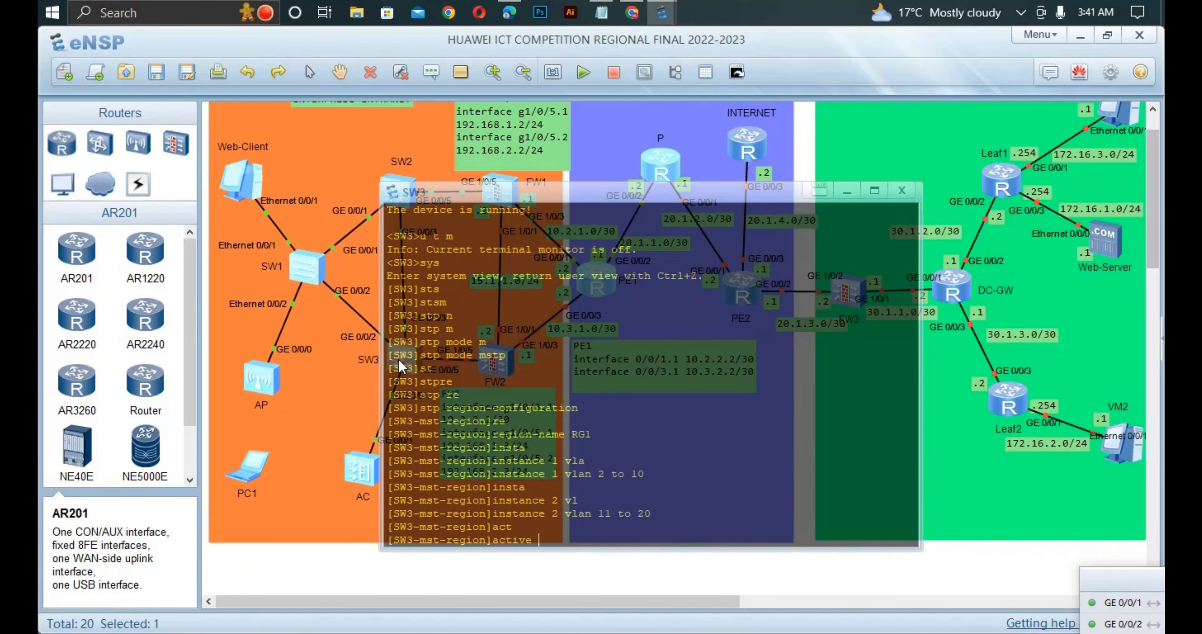
pyautogui.write('r')
pyautogui.press('Tab')
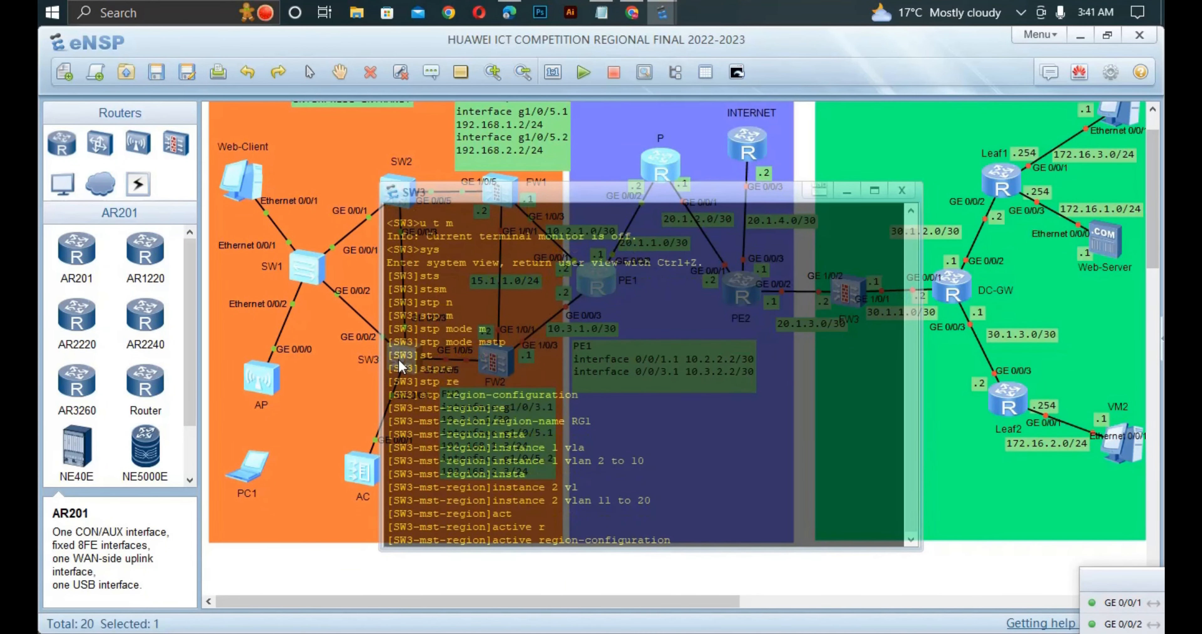
pyautogui.press('Return')
pyautogui.press('Return')
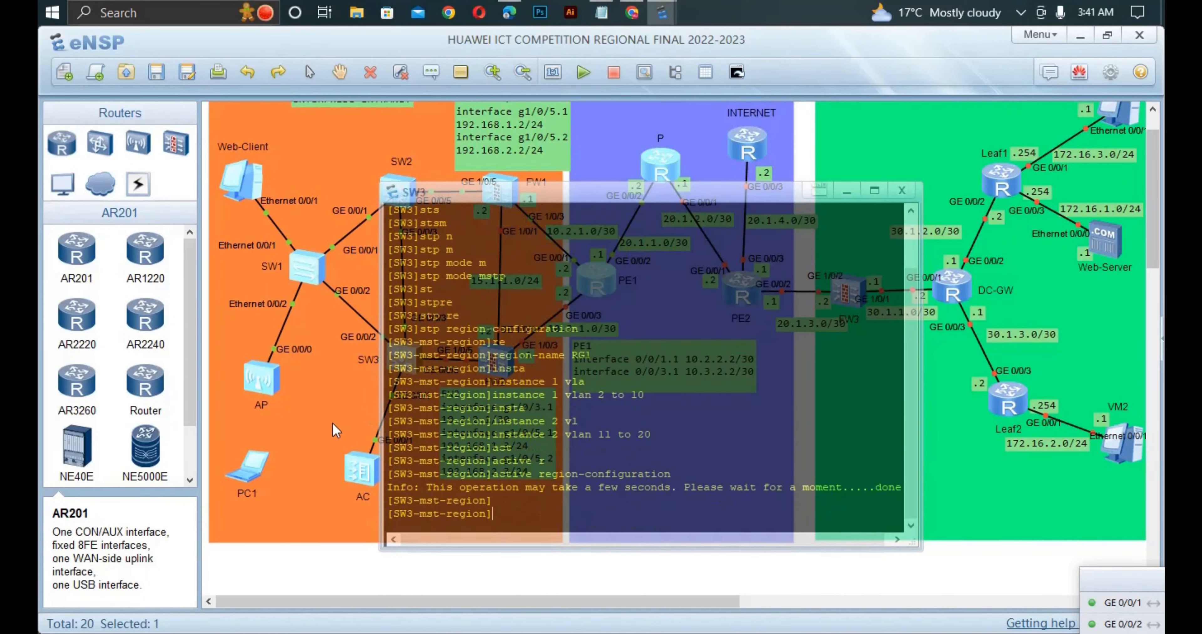
pyautogui.click(320, 388)
pyautogui.click(384, 324)
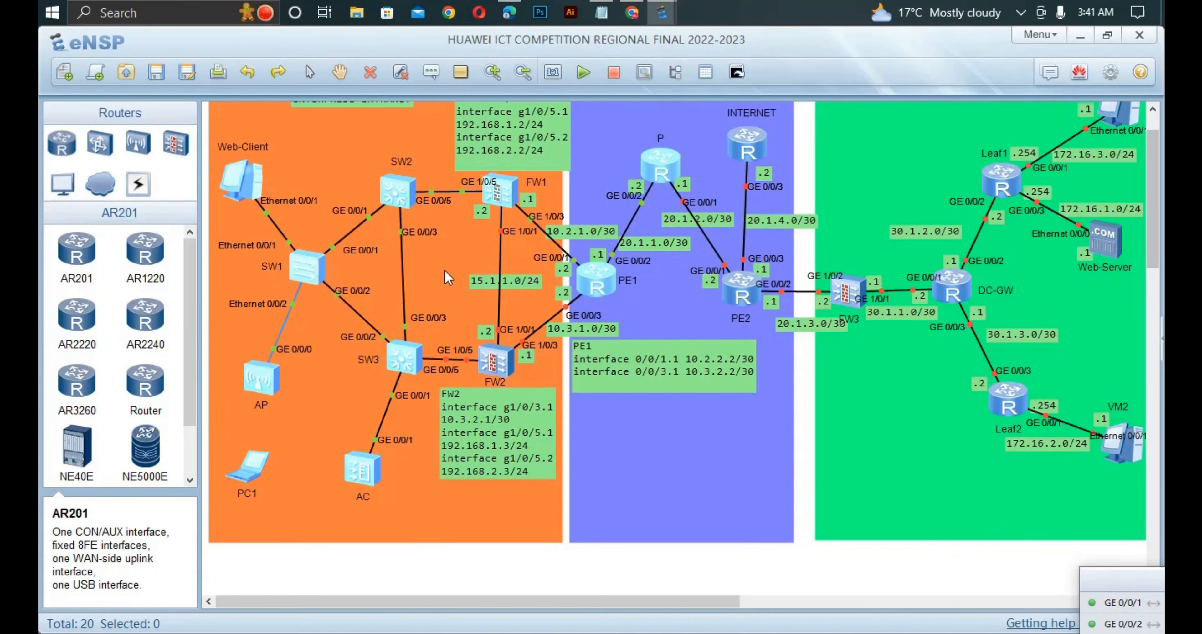
# - Check the MSTP root bridge requirements in the competition PDF and reopen the SW2 console in eNSP
pyautogui.click(509, 12)
pyautogui.scroll(-2, 397, 336)
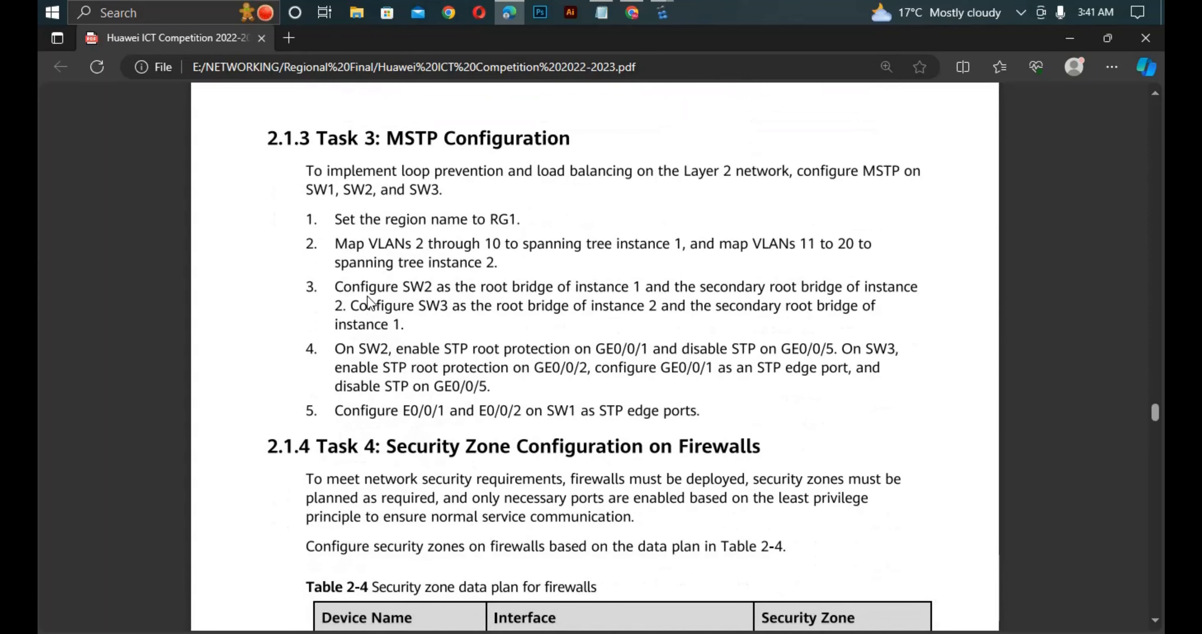
pyautogui.scroll(2, 368, 303)
pyautogui.scroll(-2, 382, 307)
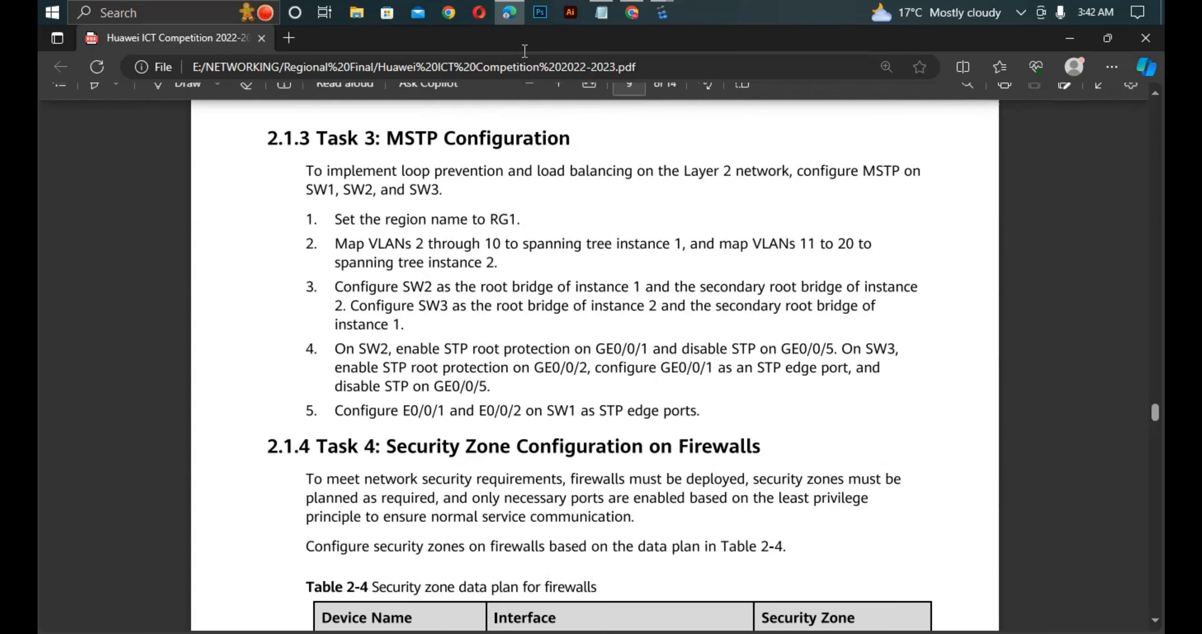
pyautogui.moveTo(662, 13)
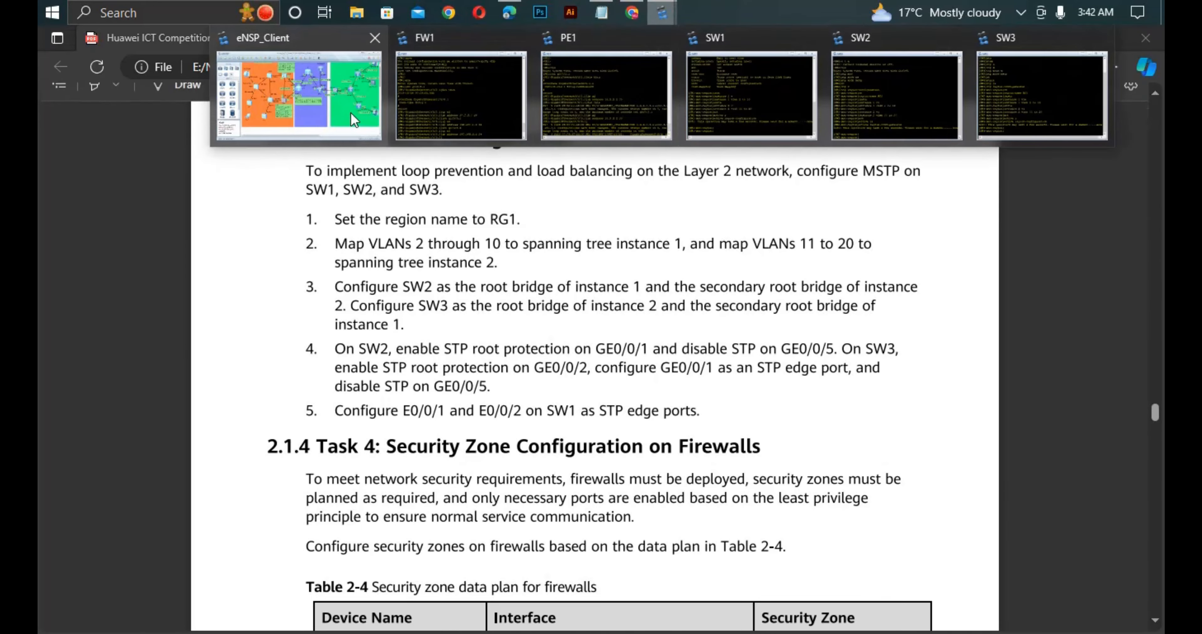
pyautogui.click(357, 113)
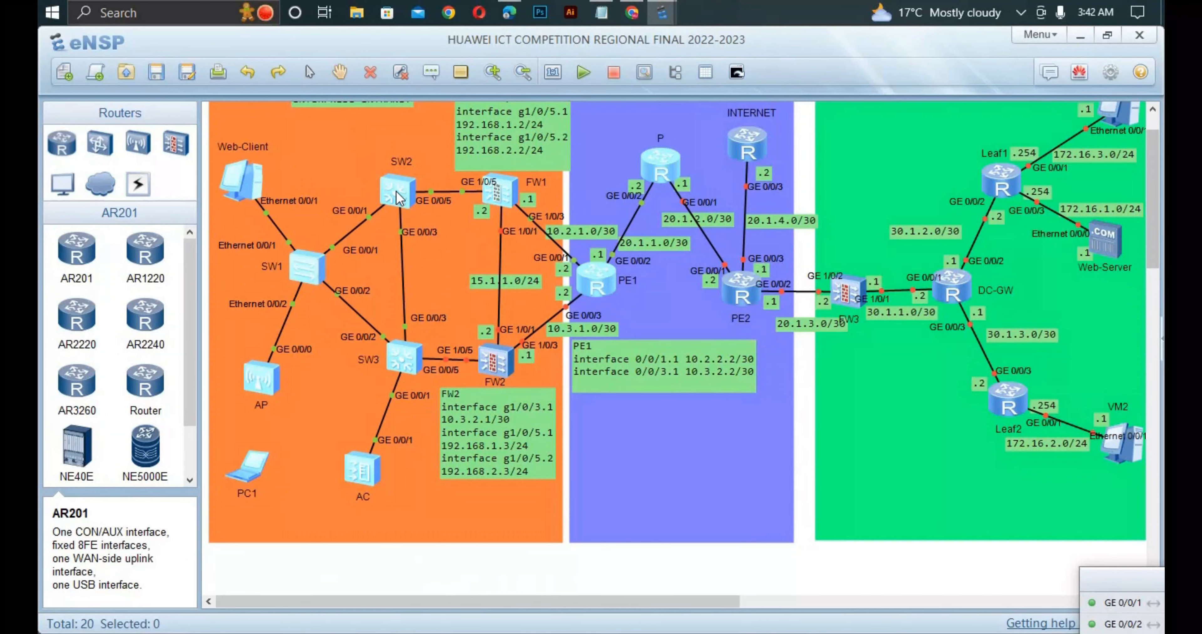
pyautogui.doubleClick(396, 191)
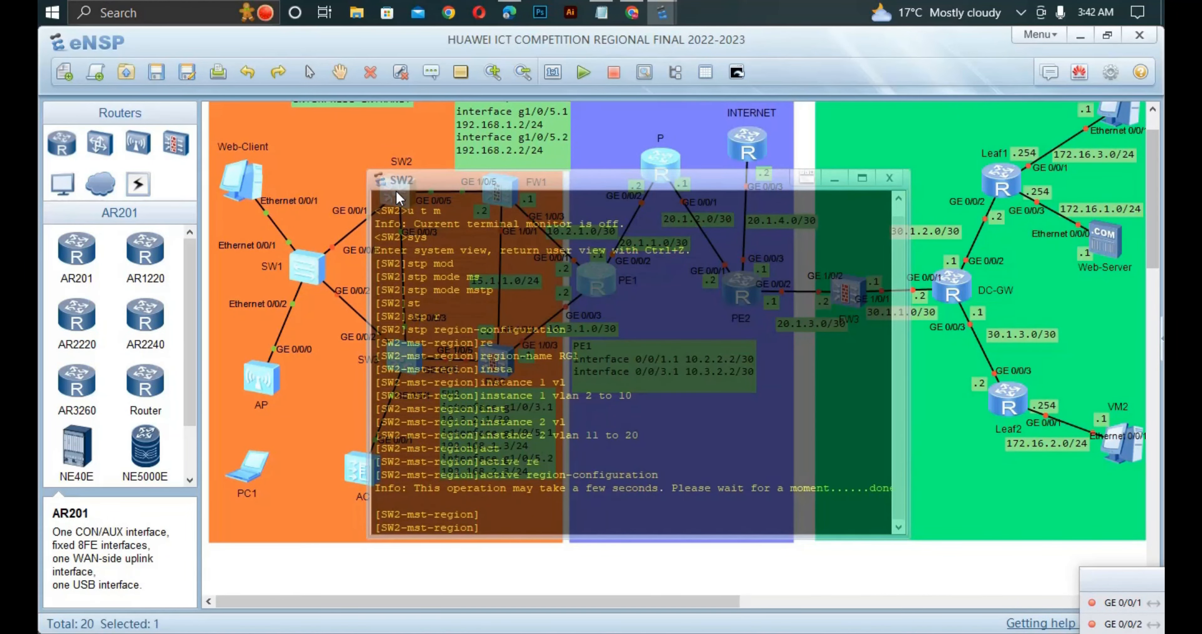
# - Try to leave SW2's MST region view with the exit command
pyautogui.write('exi')
pyautogui.press('Return')
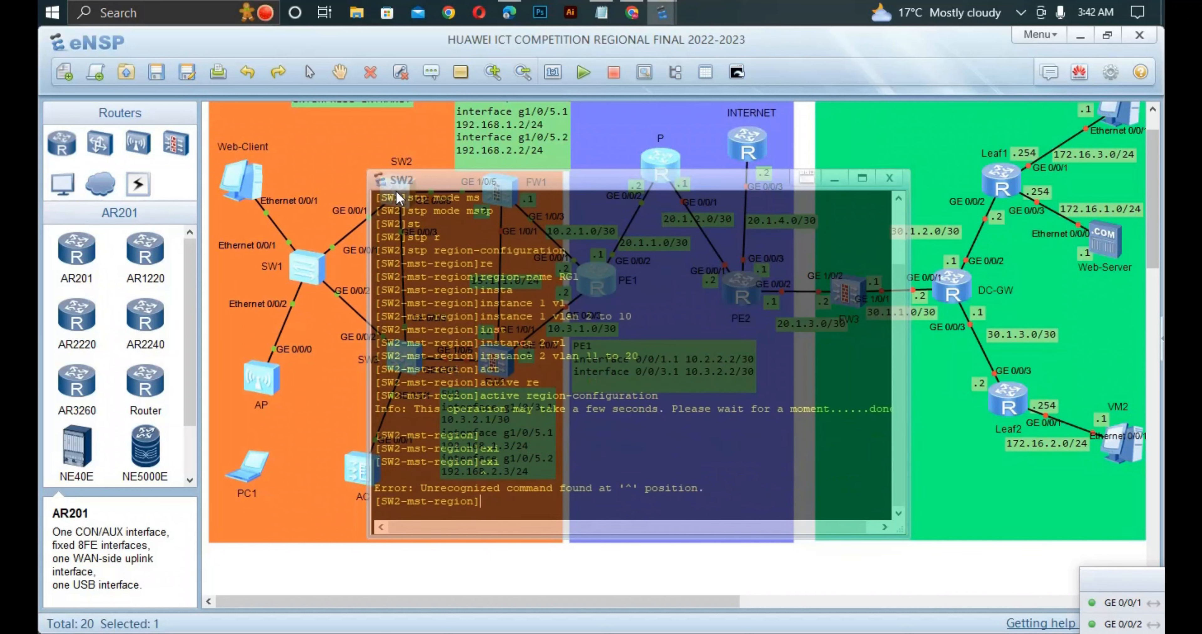
pyautogui.write('exit')
pyautogui.press('Return')
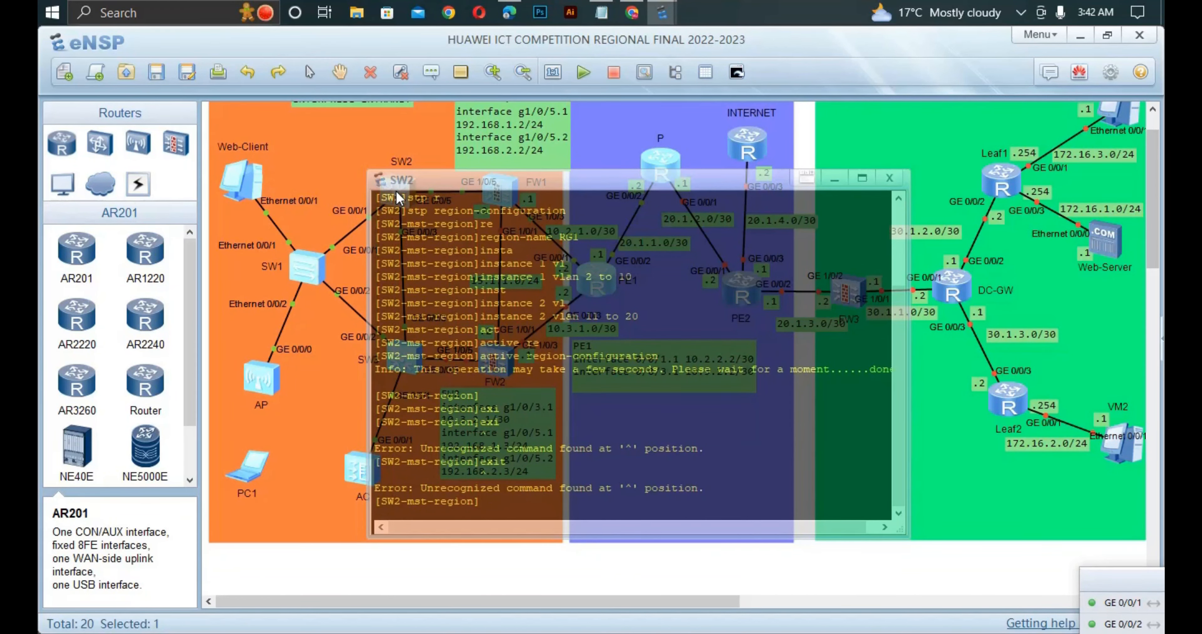
pyautogui.write('e')
pyautogui.press('BackSpace')
# - Leave SW2's MST region view with the quit command to return to system view
pyautogui.write('quu')
pyautogui.press('Tab')
pyautogui.press('BackSpace')
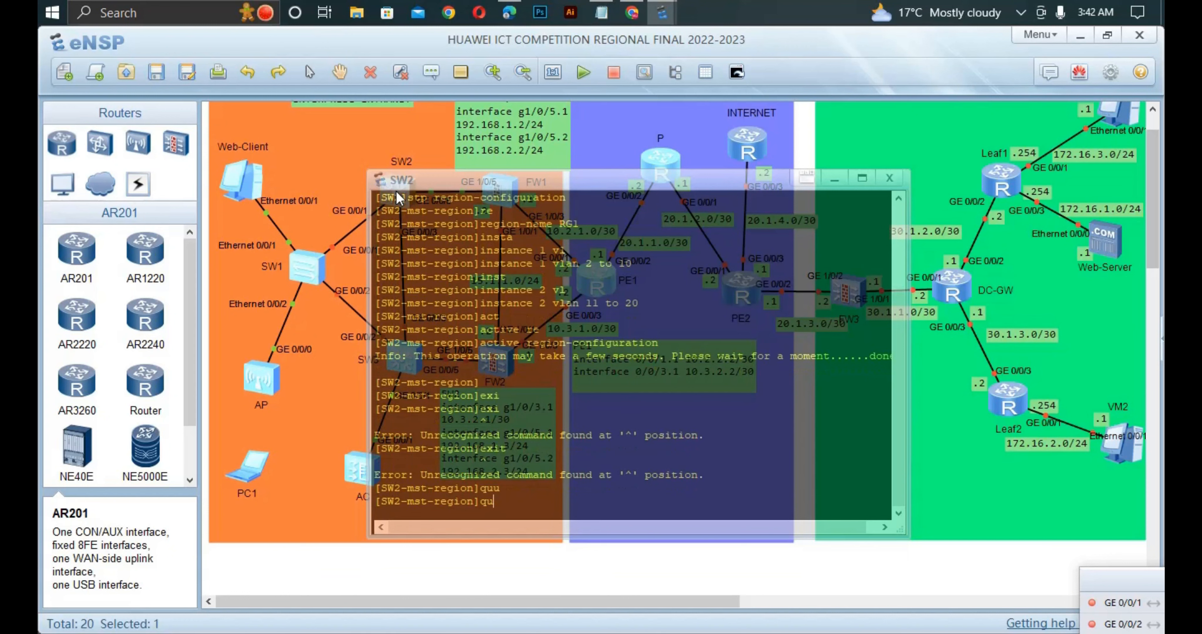
pyautogui.write('i')
pyautogui.press('Tab')
pyautogui.press('Return')
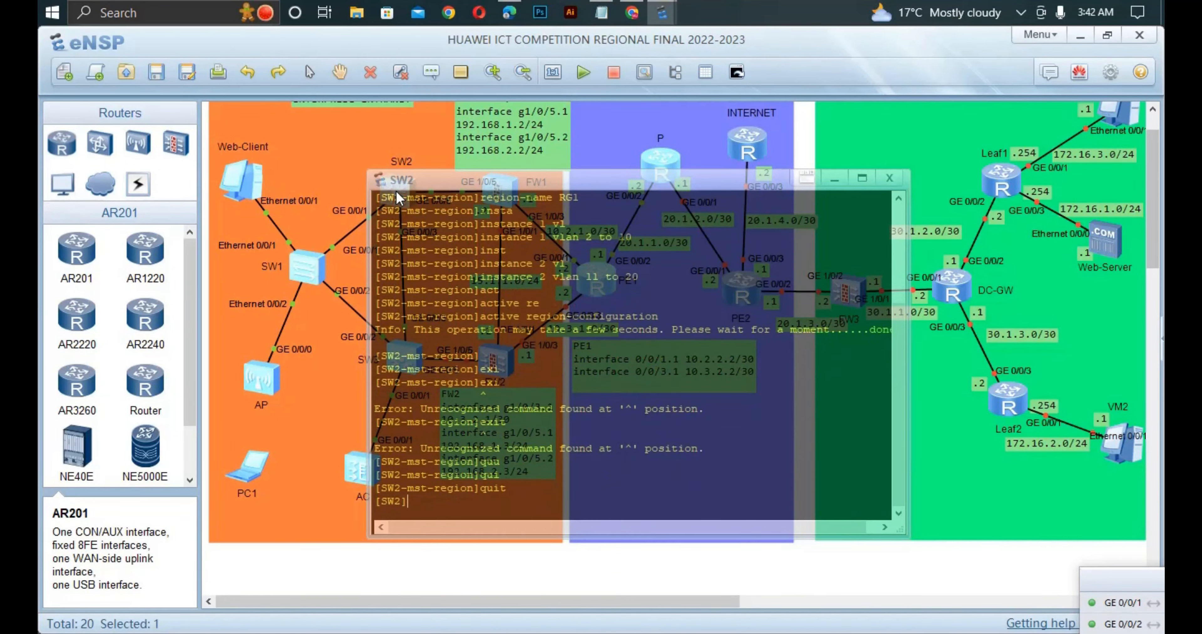
# - Configure SW2 as the primary root bridge of spanning tree instance 1
pyautogui.write('st')
pyautogui.press('Tab')
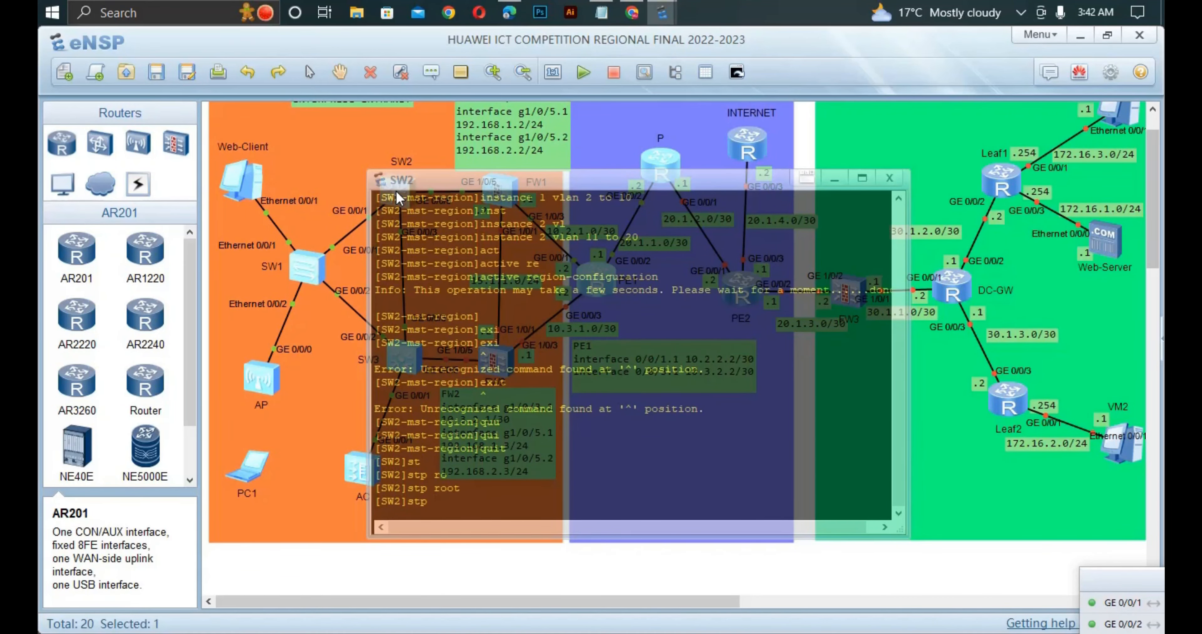
pyautogui.write('inst')
pyautogui.press('Tab')
pyautogui.write('1 ')
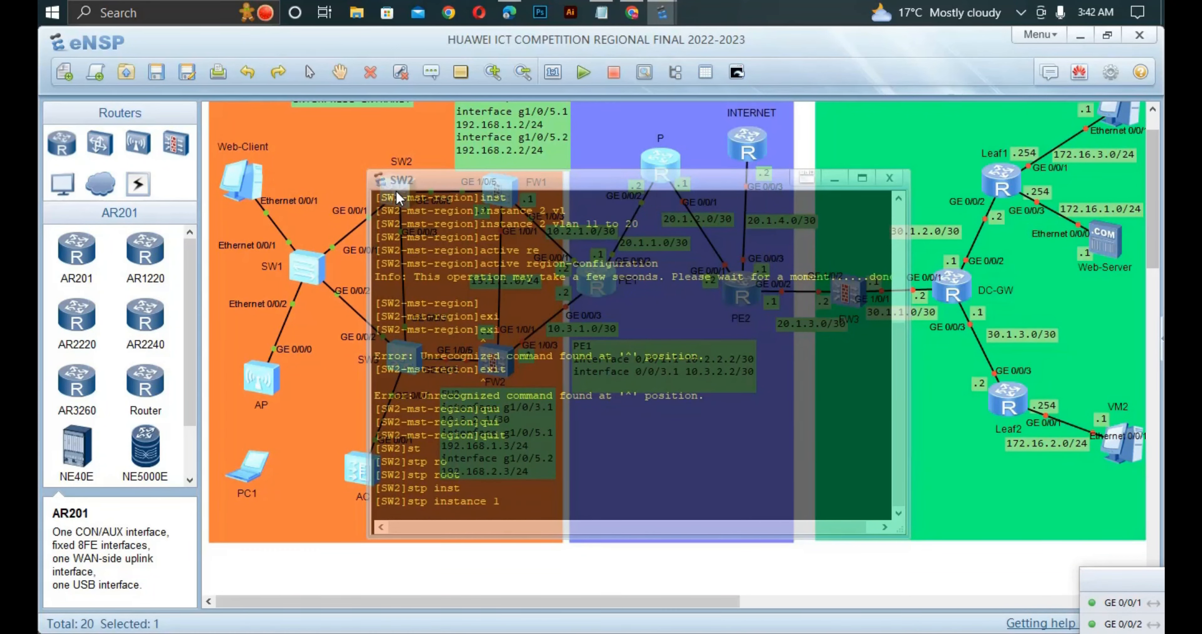
pyautogui.write('r')
pyautogui.press('Tab')
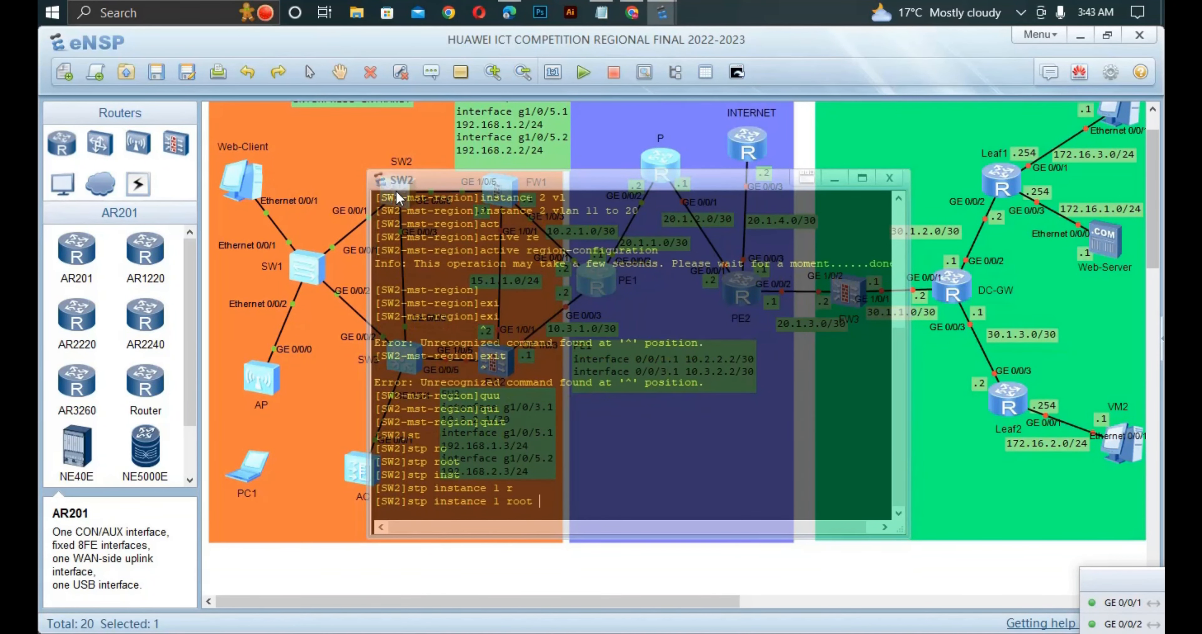
pyautogui.write('p')
pyautogui.press('Tab')
pyautogui.press('Return')
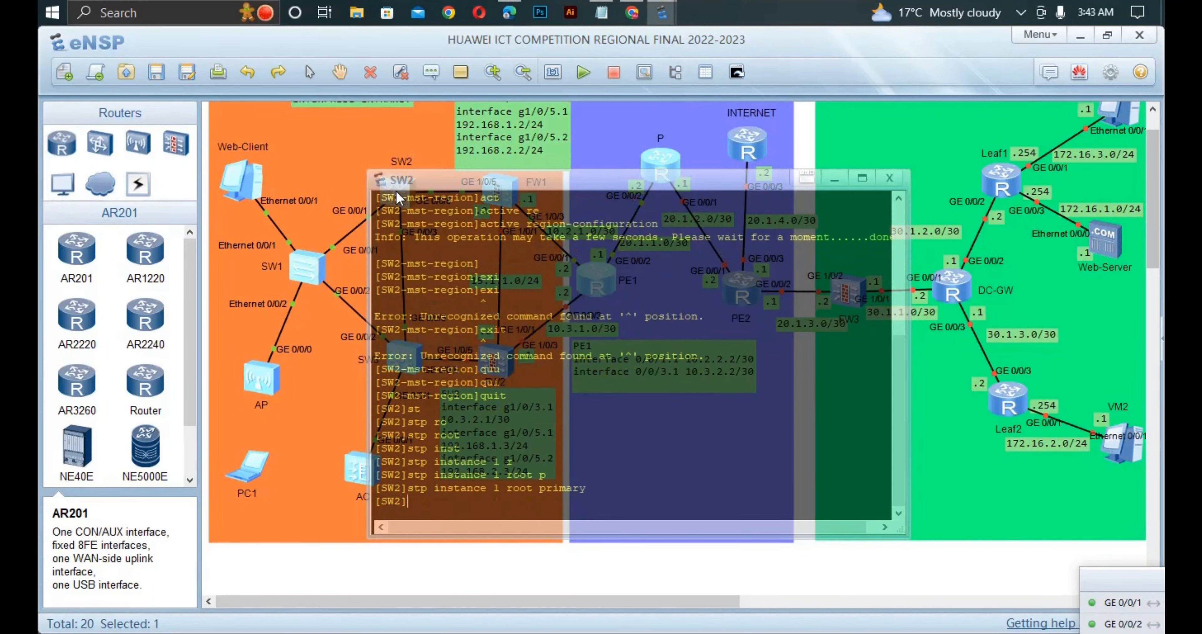
# - Configure SW2 as the secondary root bridge of spanning tree instance 2
pyautogui.write('st')
pyautogui.press('Tab')
pyautogui.write('inr')
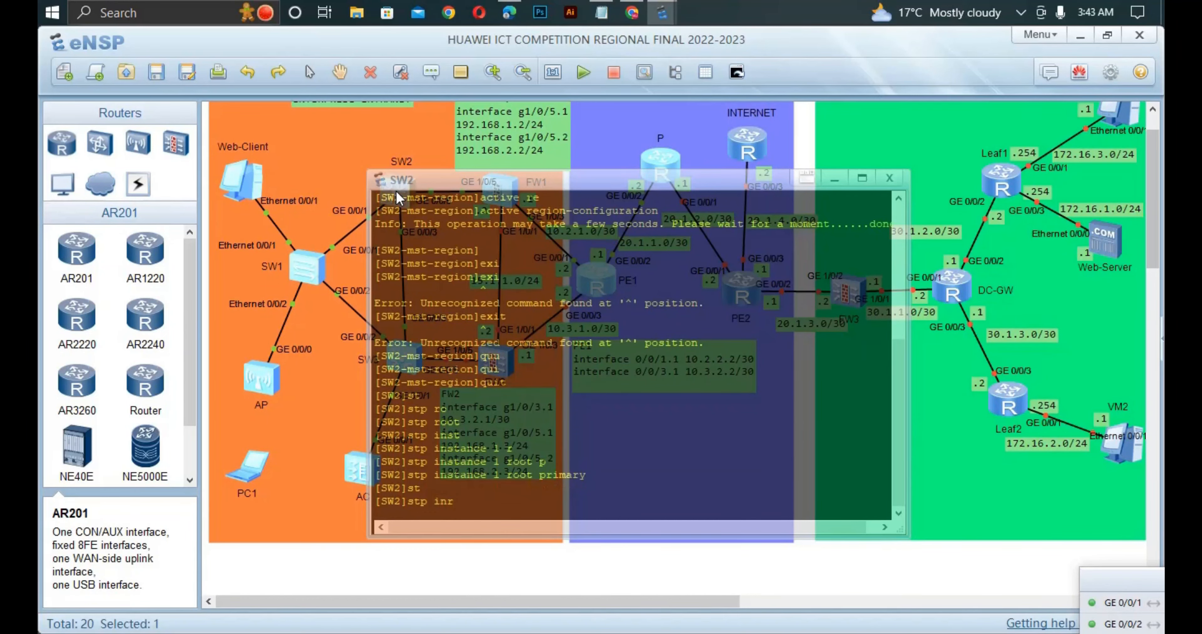
pyautogui.press('BackSpace')
pyautogui.write('s')
pyautogui.press('Tab')
pyautogui.write('2')
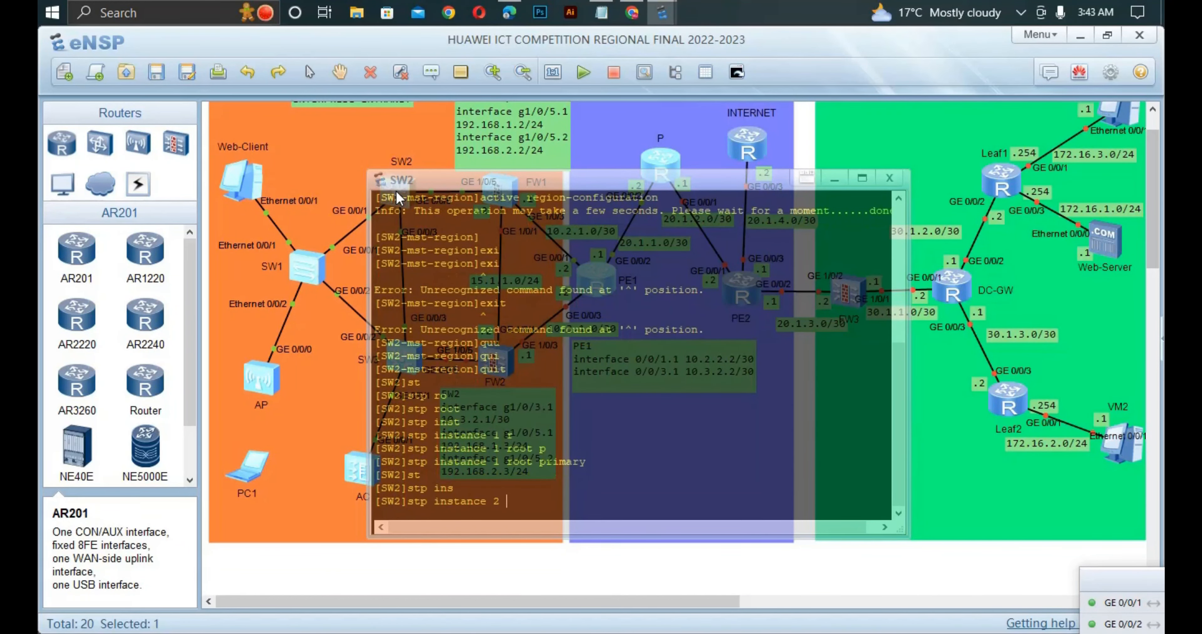
pyautogui.write(' ro')
pyautogui.press('Tab')
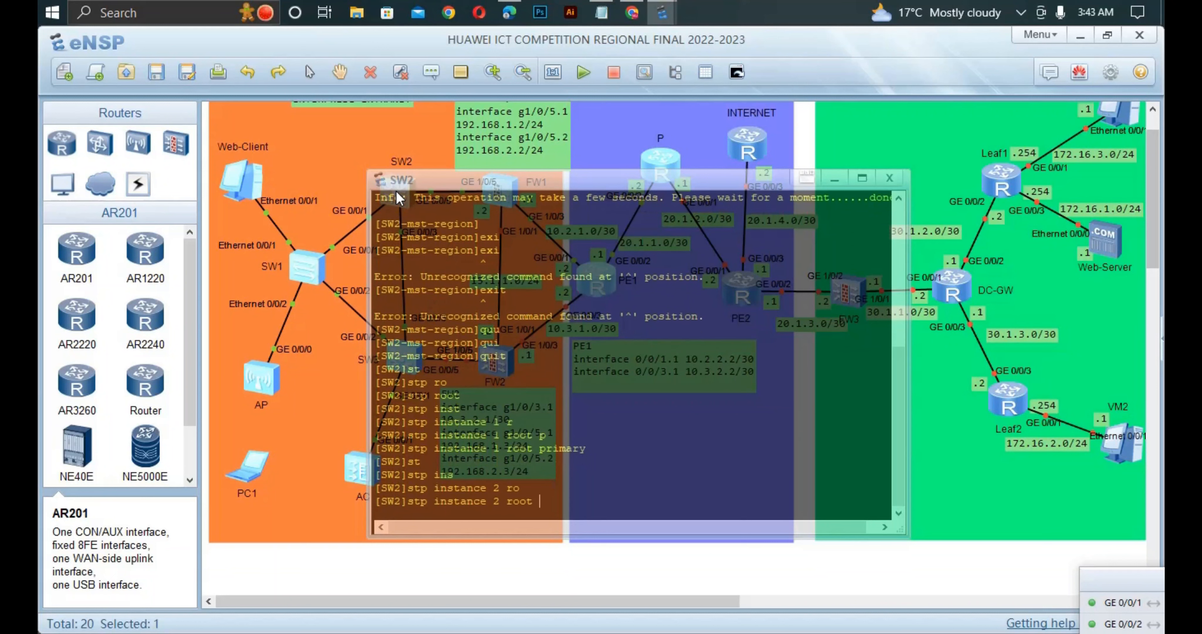
pyautogui.write('se')
pyautogui.press('Tab')
pyautogui.press('Return')
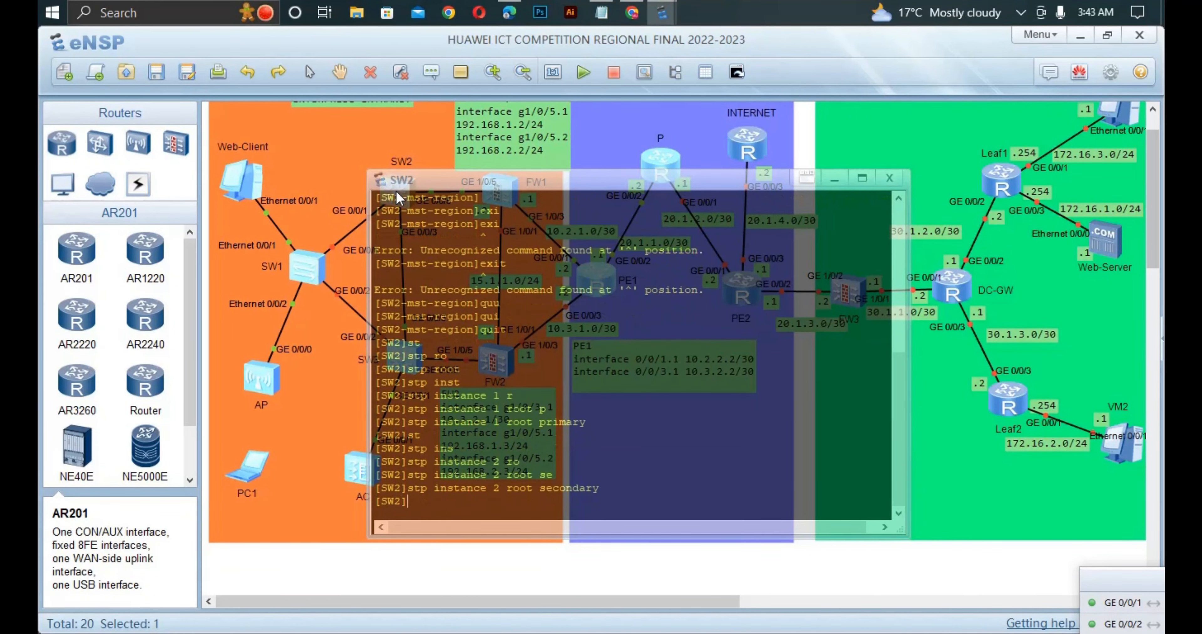
# - Reopen the SW3 console and quit its MST region view to return to system view
pyautogui.click(308, 403)
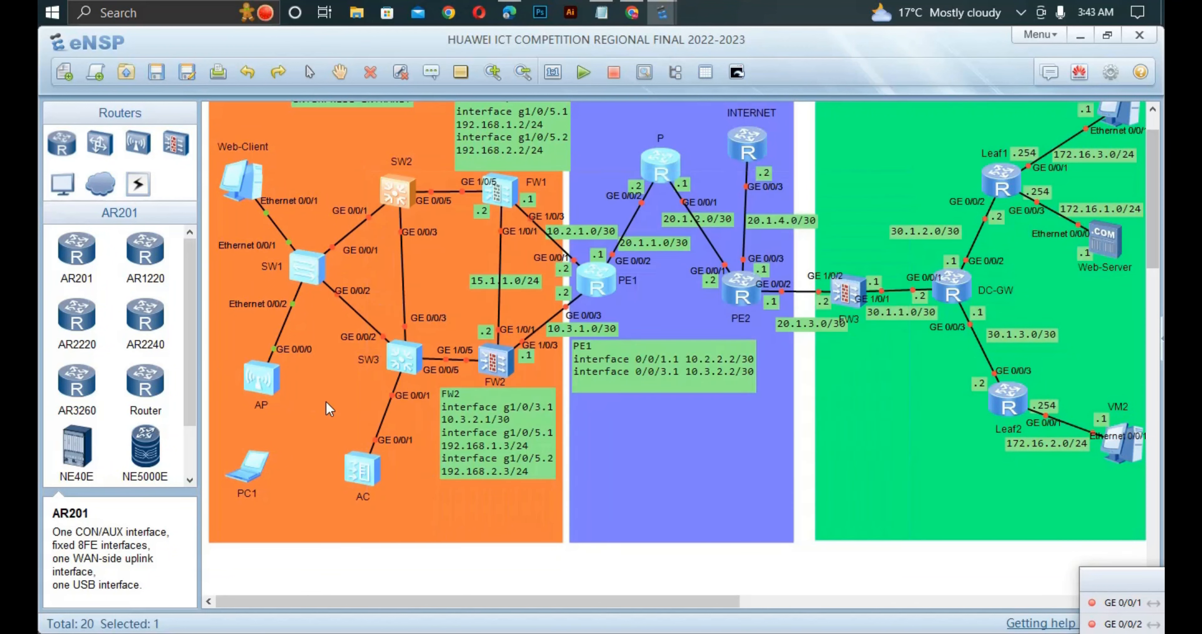
pyautogui.doubleClick(406, 358)
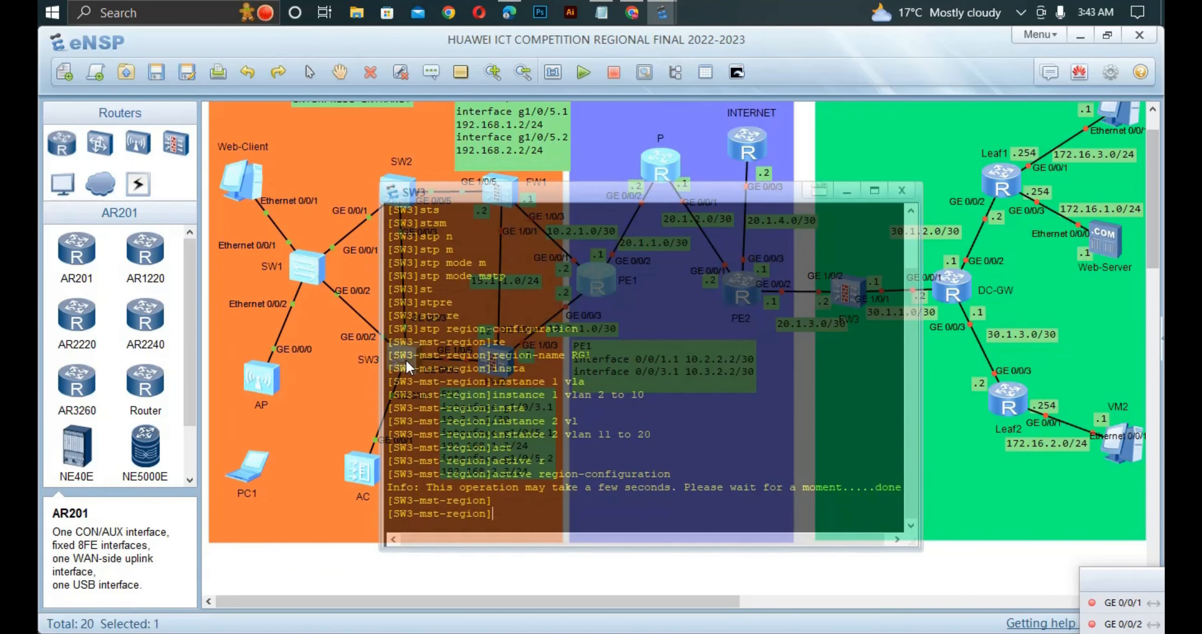
pyautogui.write('quit')
pyautogui.press('Return')
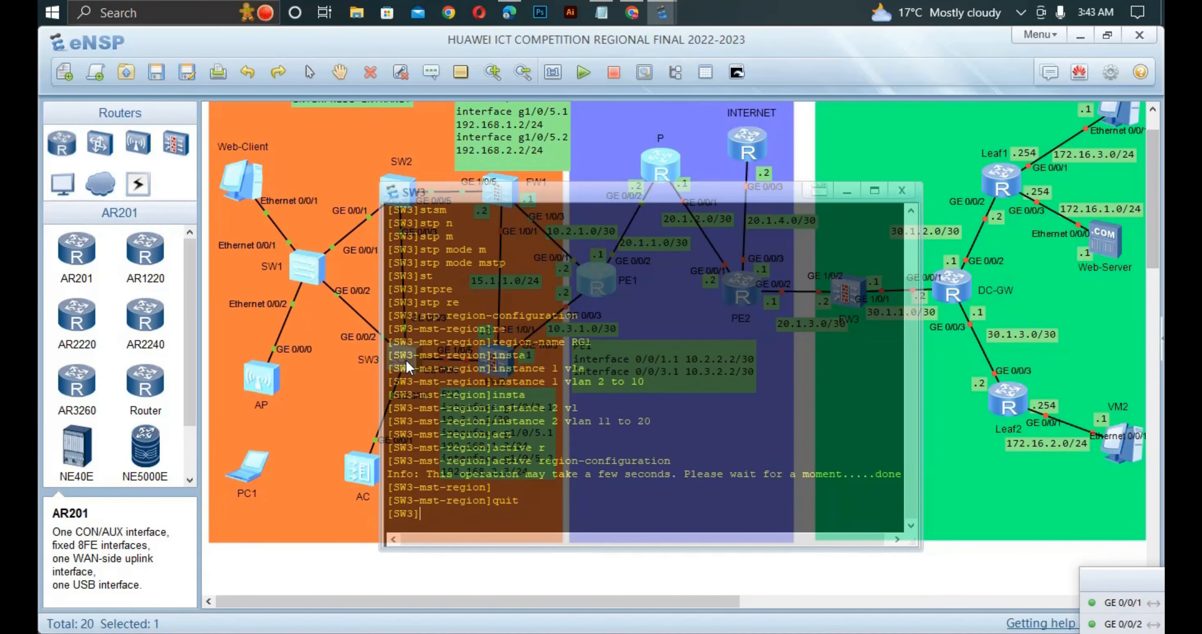
# - Configure SW3 as the secondary root bridge of spanning tree instance 1
pyautogui.write('stp inst')
pyautogui.press('Tab')
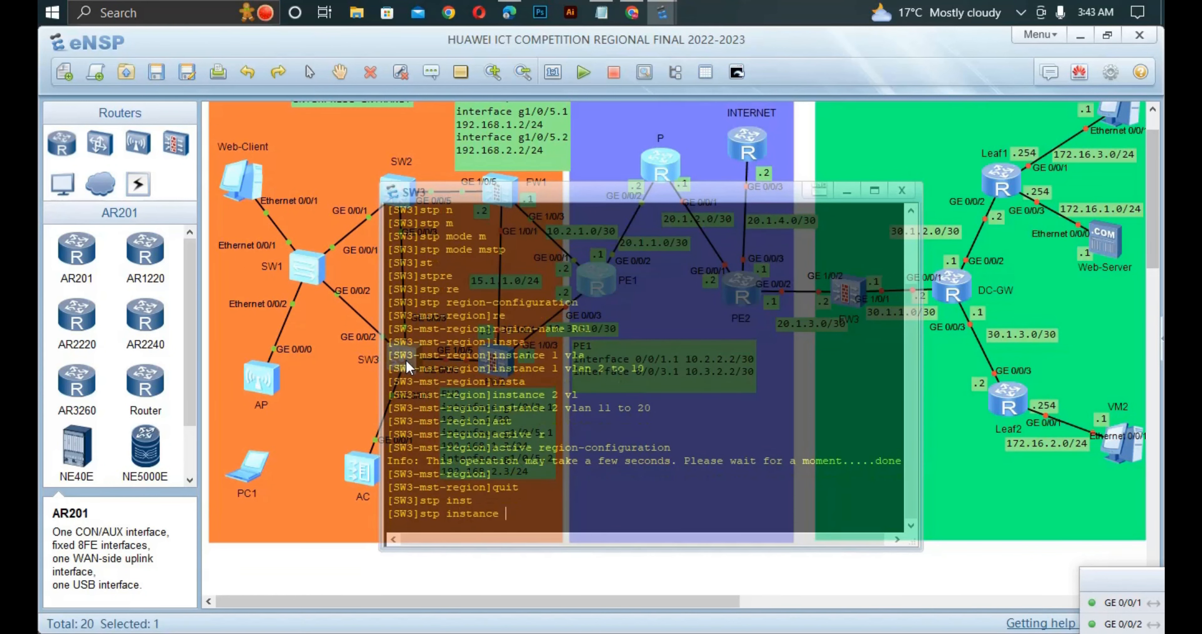
pyautogui.write('1 ro')
pyautogui.press('Tab')
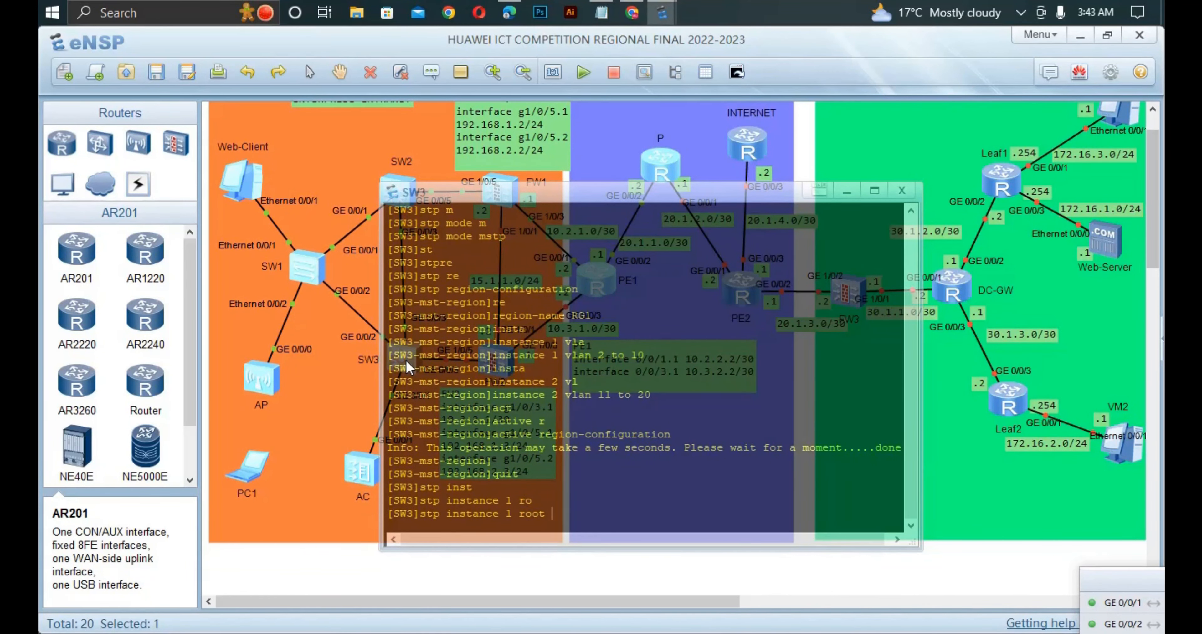
pyautogui.write('se')
pyautogui.press('Tab')
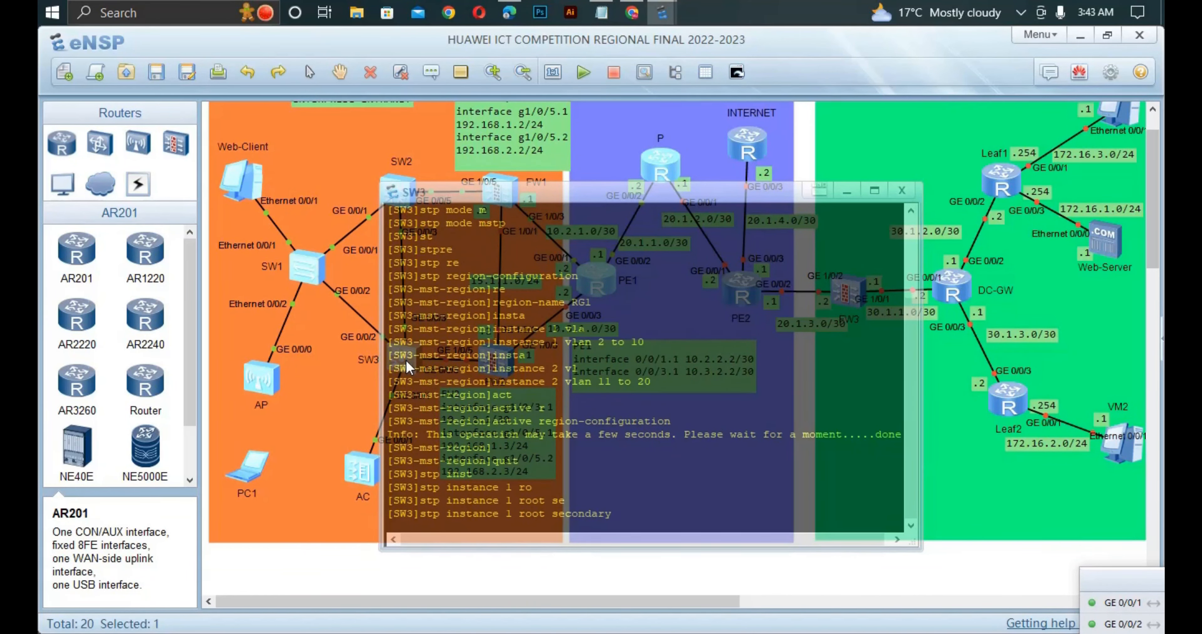
pyautogui.press('Return')
# - Configure SW3 as the primary root bridge of spanning tree instance 2
pyautogui.write('st')
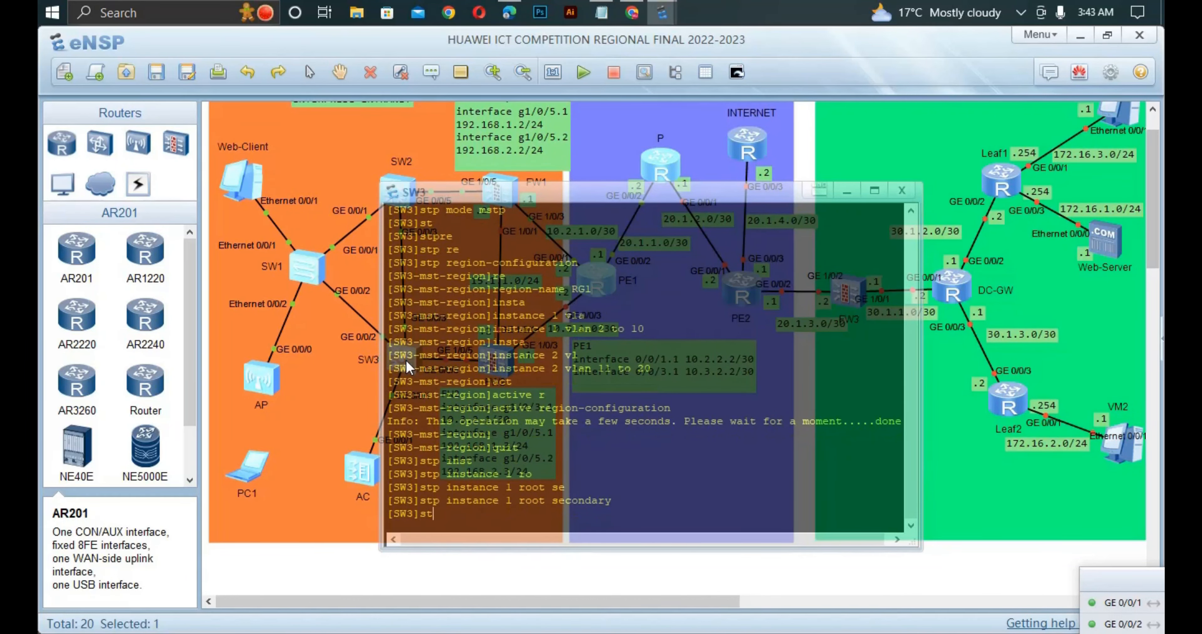
pyautogui.write('p inst')
pyautogui.press('Tab')
pyautogui.write('2 ro')
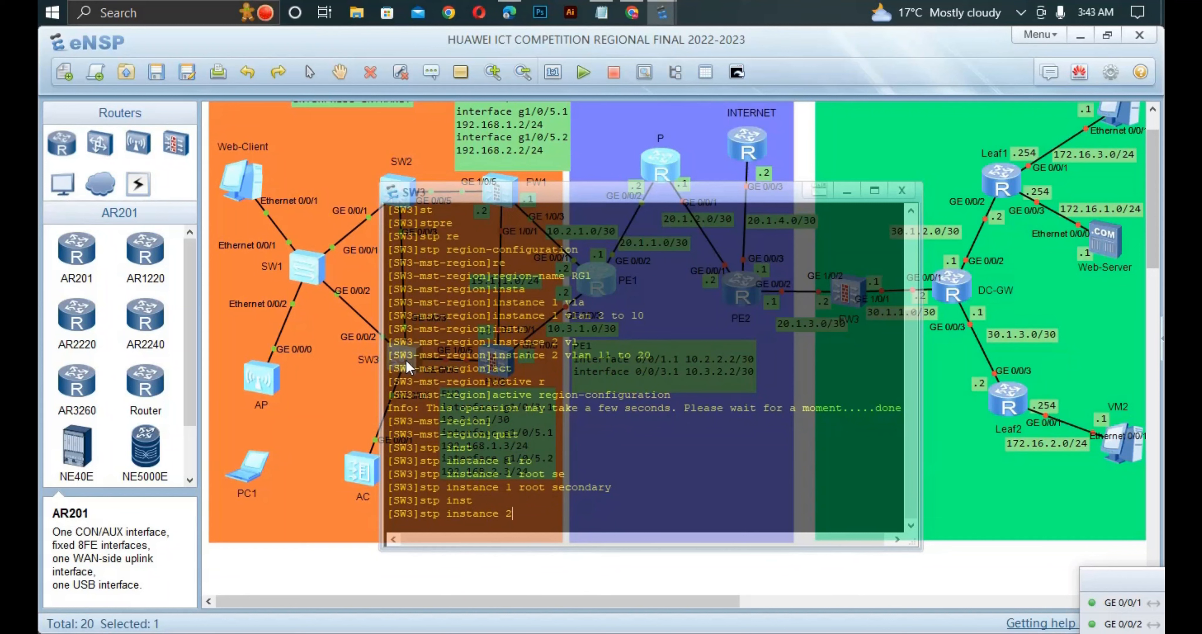
pyautogui.press('Tab')
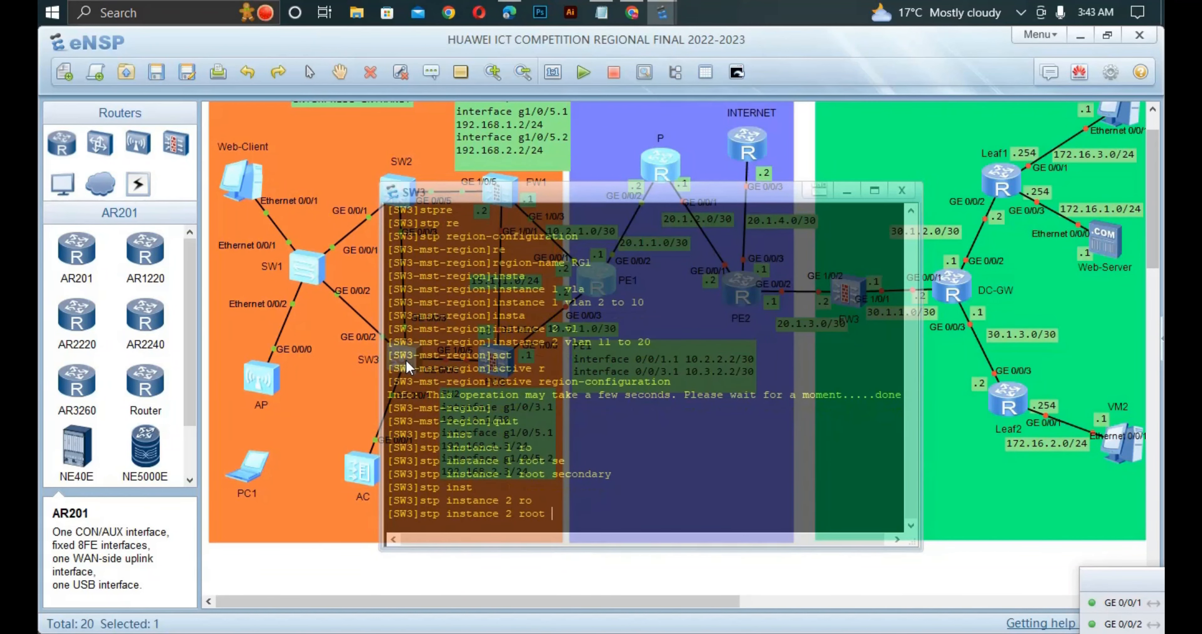
pyautogui.write('prim')
pyautogui.press('Tab')
pyautogui.press('Return')
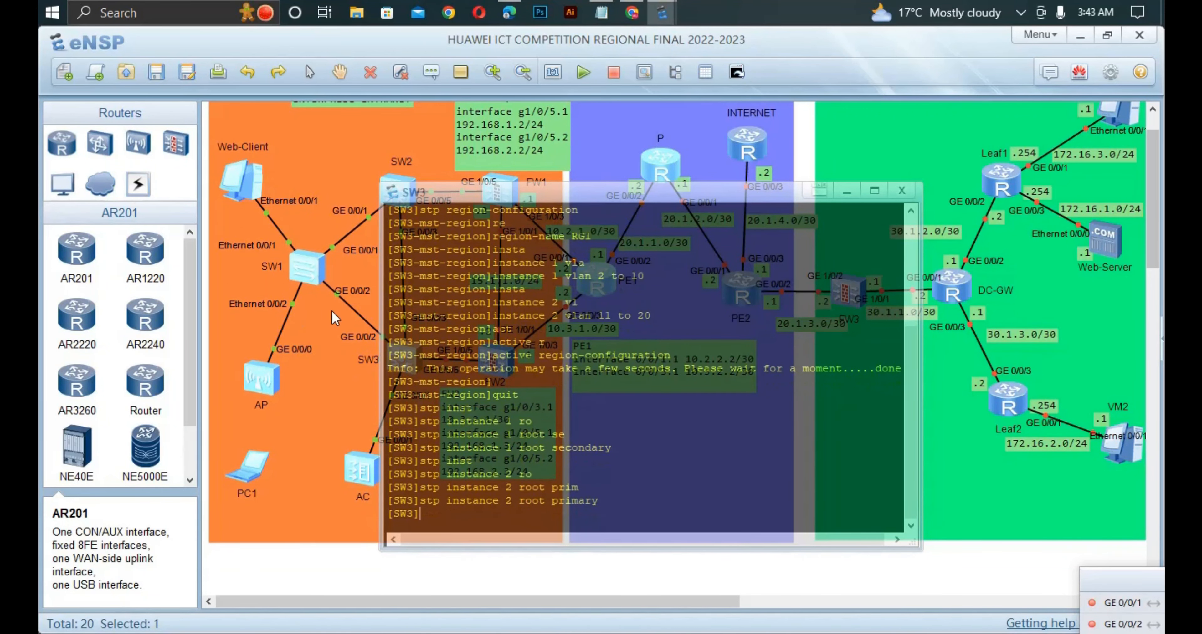
# - Leave the SW3 console and switch to the competition PDF in Edge to check the MSTP task requirements
pyautogui.click(335, 337)
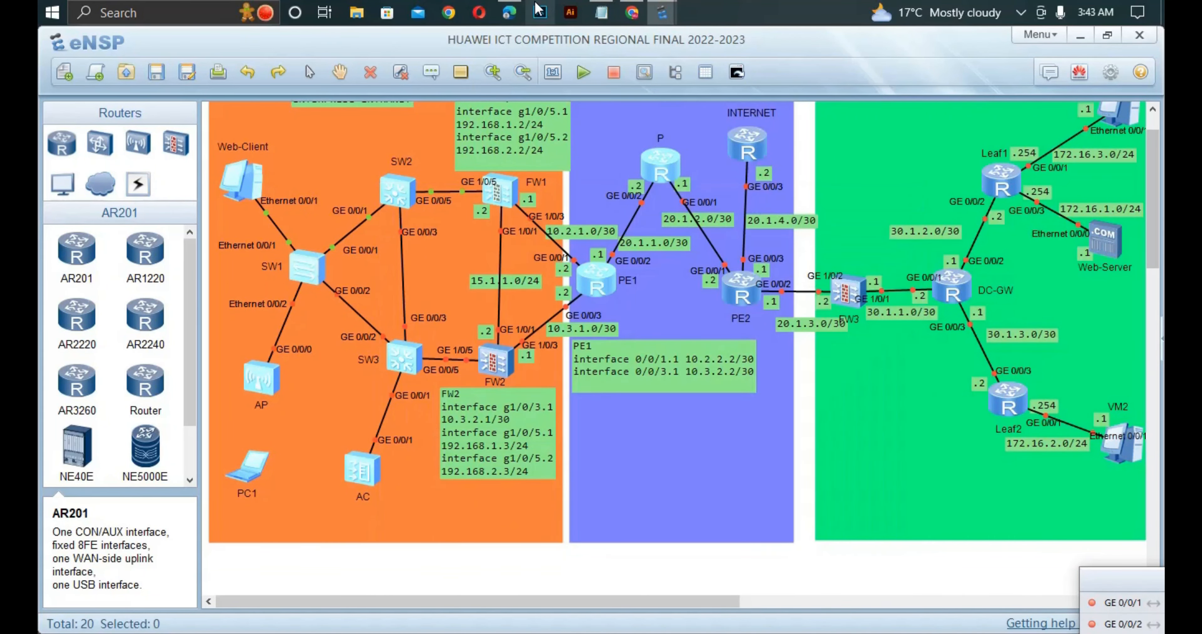
pyautogui.click(509, 12)
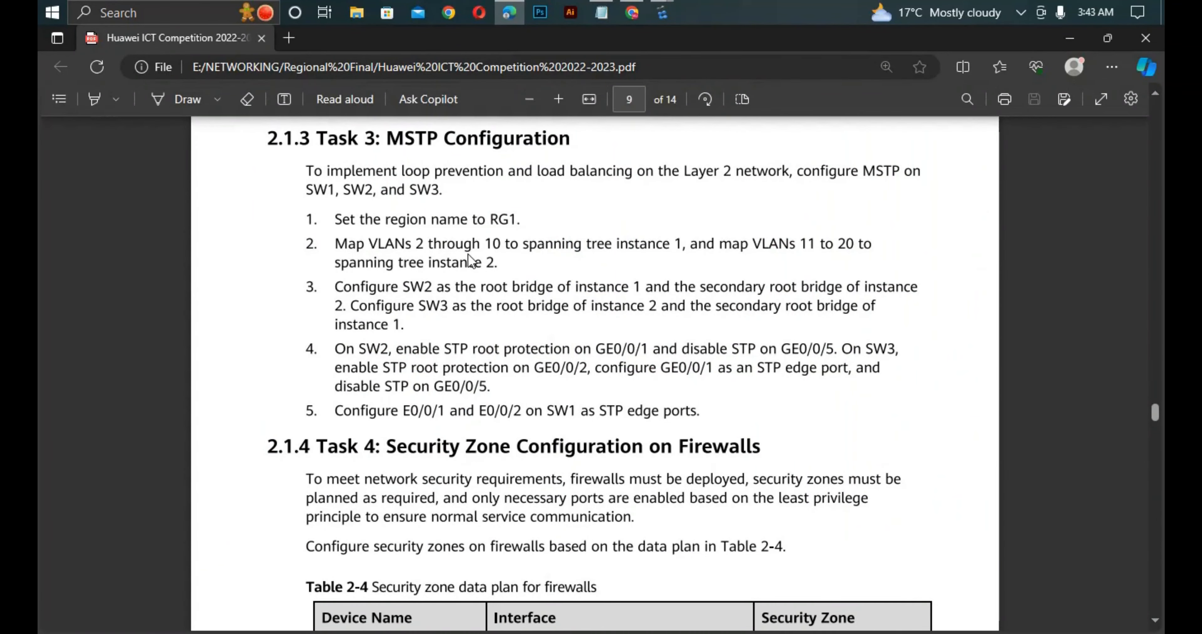
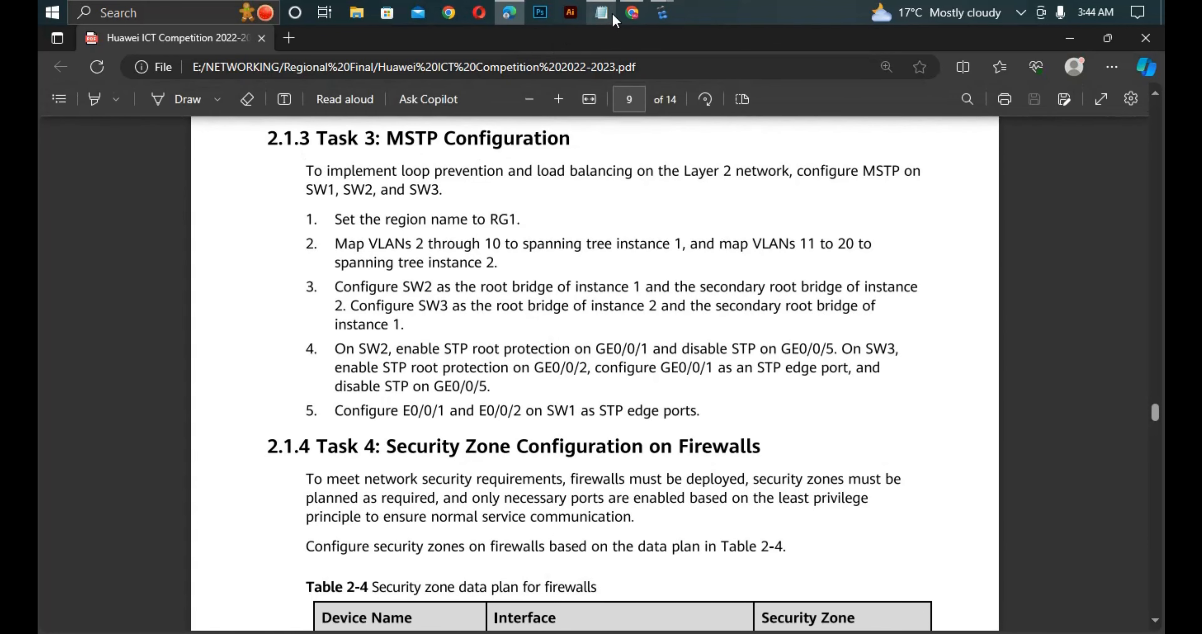
# - Switch to eNSP, open the SW2 console and enable STP on interface GigabitEthernet0/0/1
pyautogui.moveTo(662, 14)
pyautogui.click(345, 105)
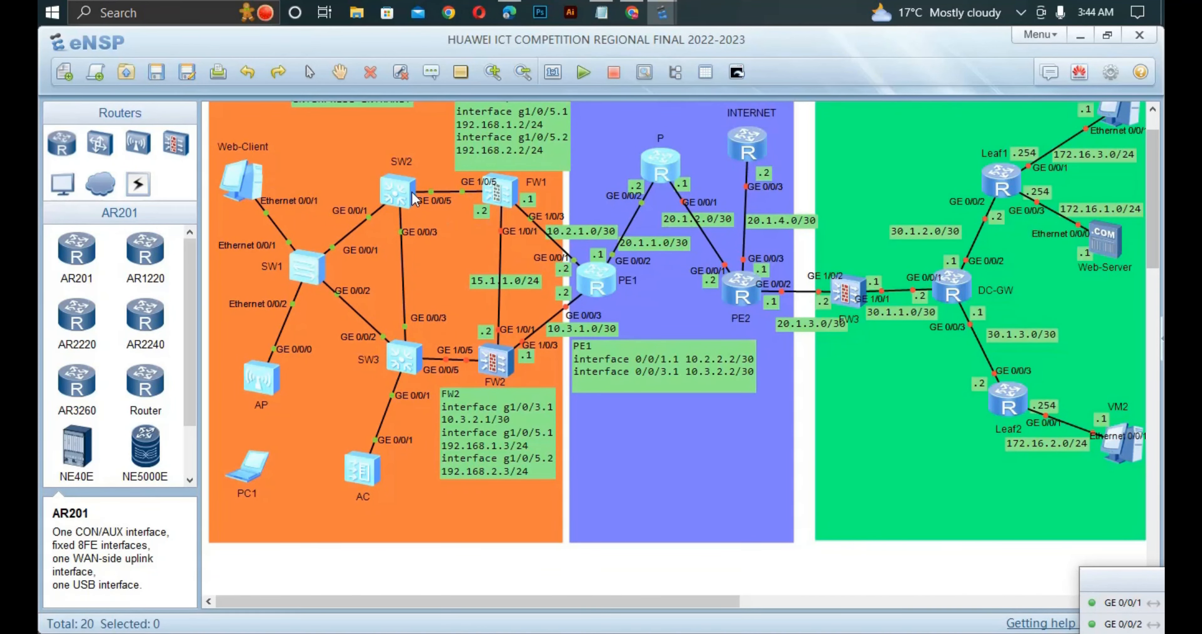
pyautogui.doubleClick(403, 192)
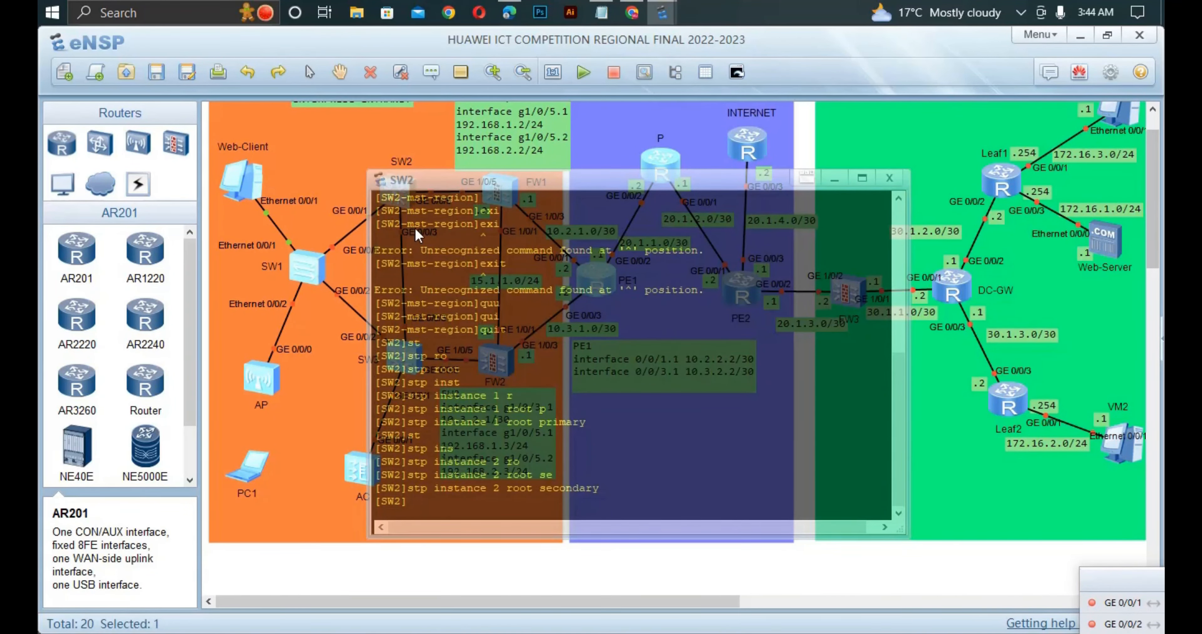
pyautogui.write('int g0/0/1')
pyautogui.press('Return')
pyautogui.write('st')
pyautogui.press('Tab')
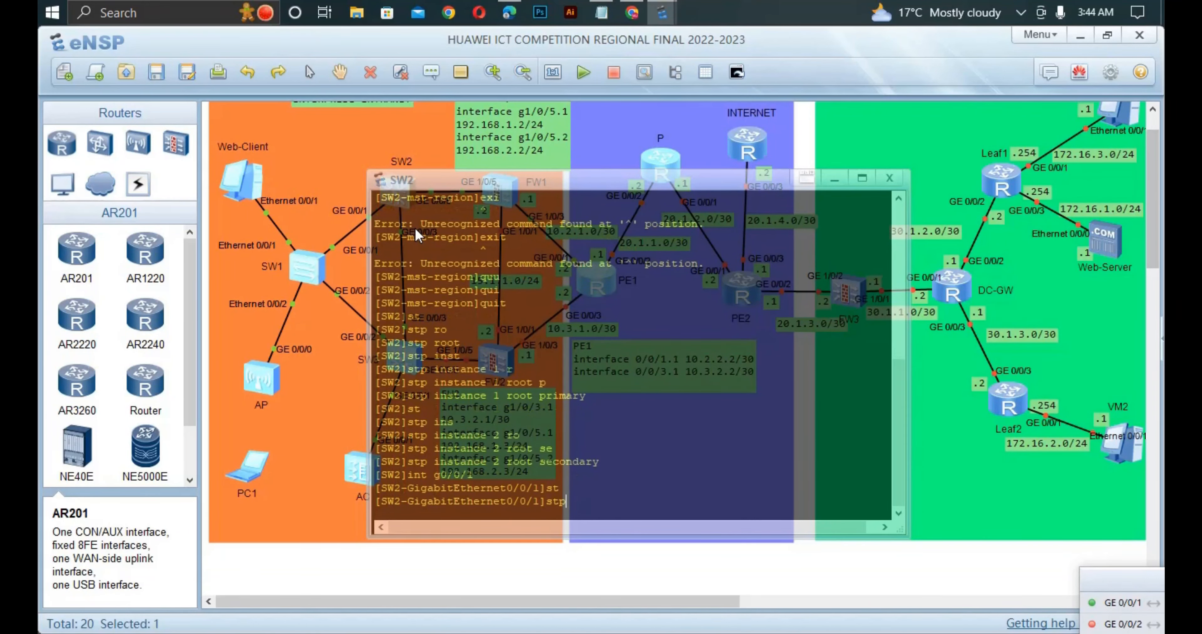
pyautogui.write('w')
pyautogui.press('BackSpace')
pyautogui.write('e')
pyautogui.press('Tab')
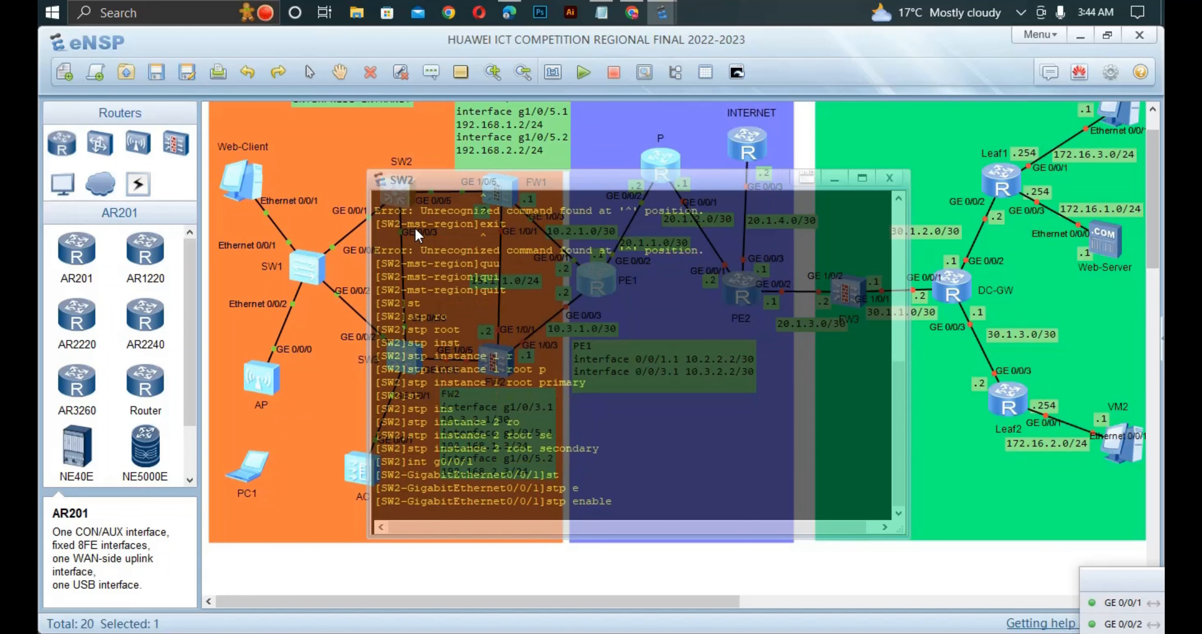
pyautogui.press('Return')
# - Enable STP root protection on SW2's GigabitEthernet0/0/1 and return to system view
pyautogui.write('s')
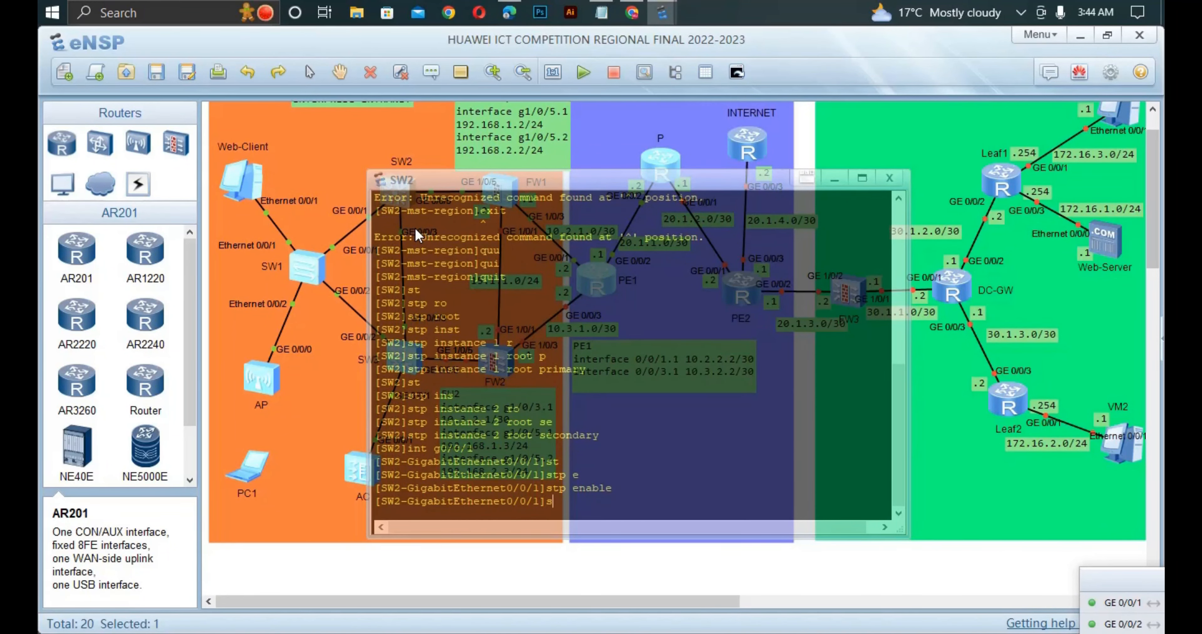
pyautogui.write('t')
pyautogui.press('Tab')
pyautogui.write('ro')
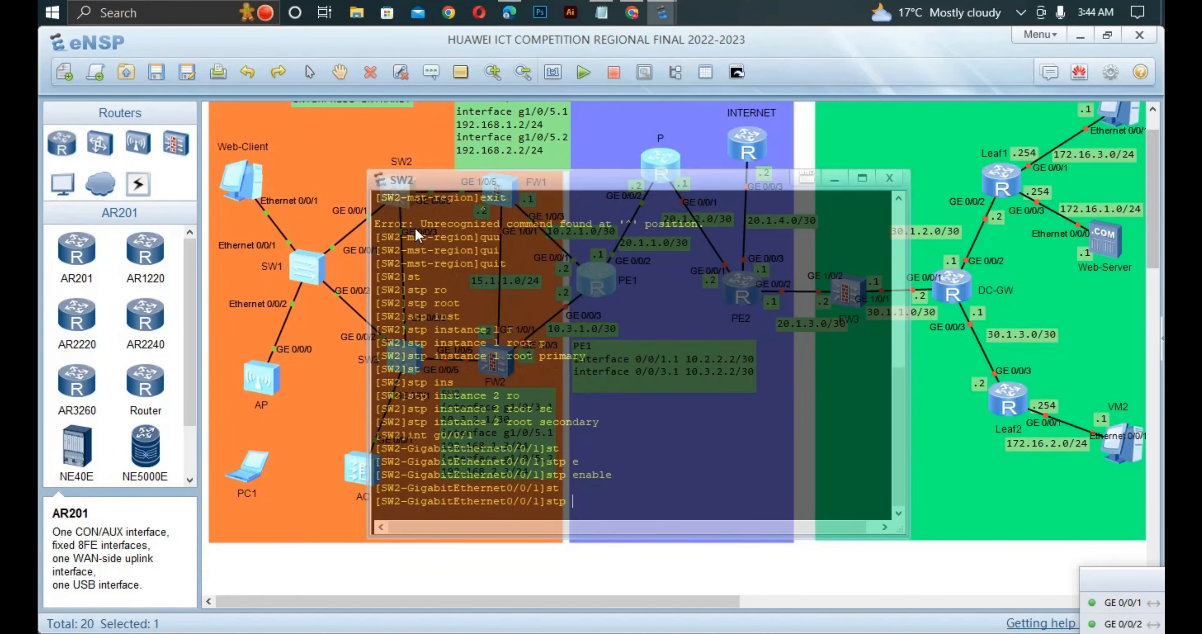
pyautogui.press('Tab')
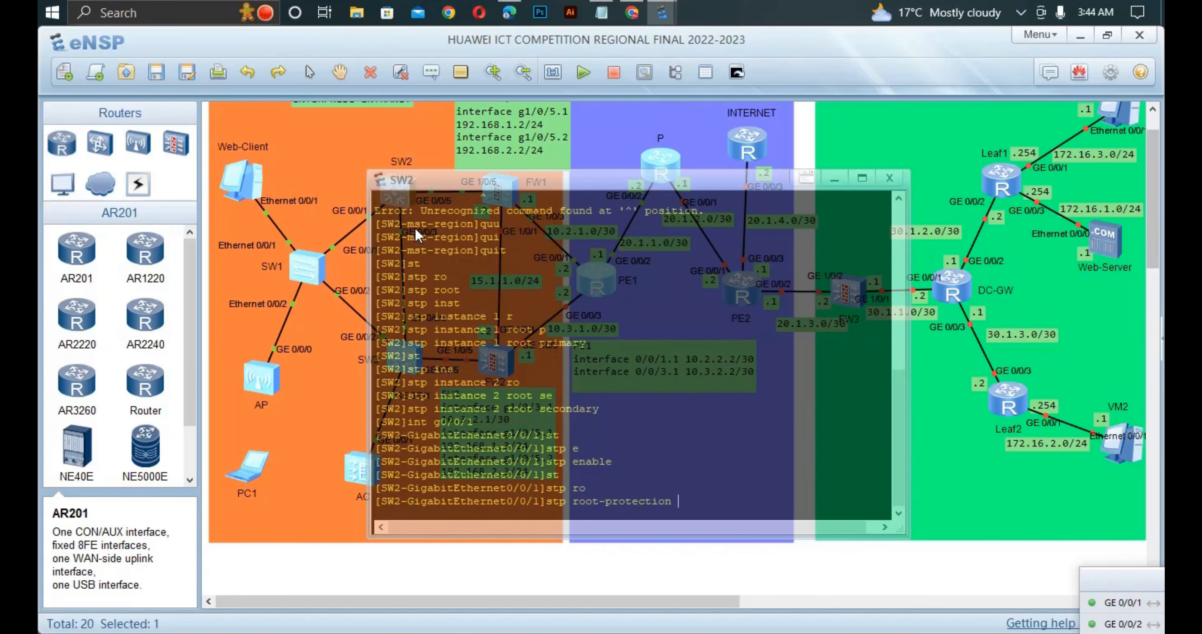
pyautogui.press('Return')
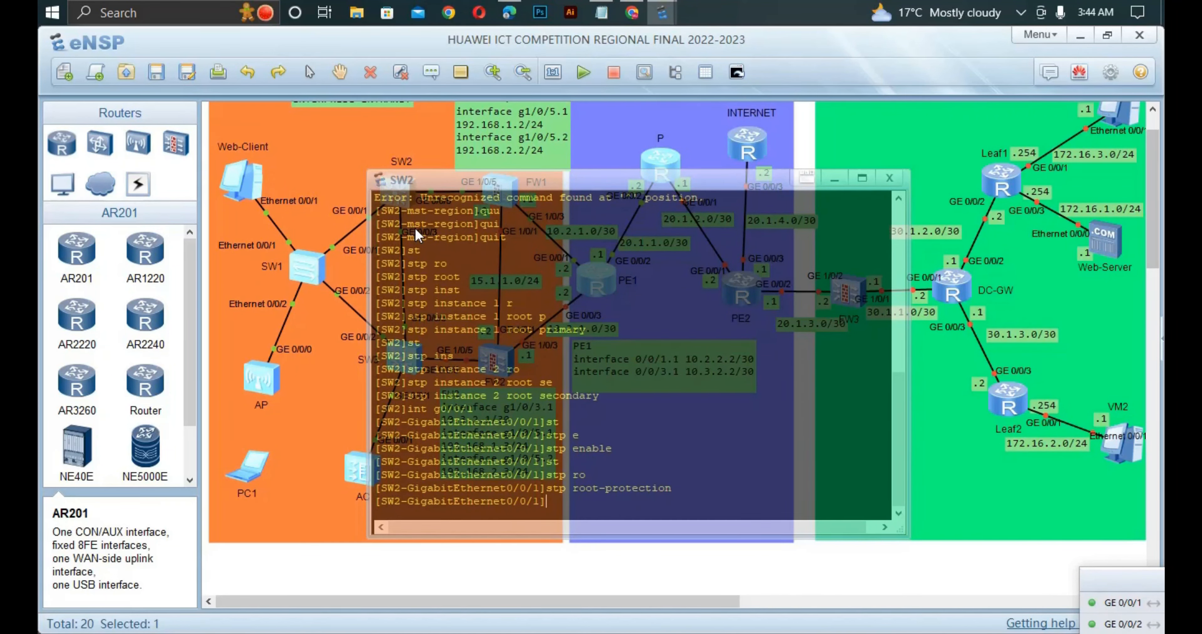
pyautogui.write('qui')
pyautogui.press('Return')
# - Disable STP on SW2's interface GigabitEthernet0/0/5 with the undo form of stp enable
pyautogui.write('in')
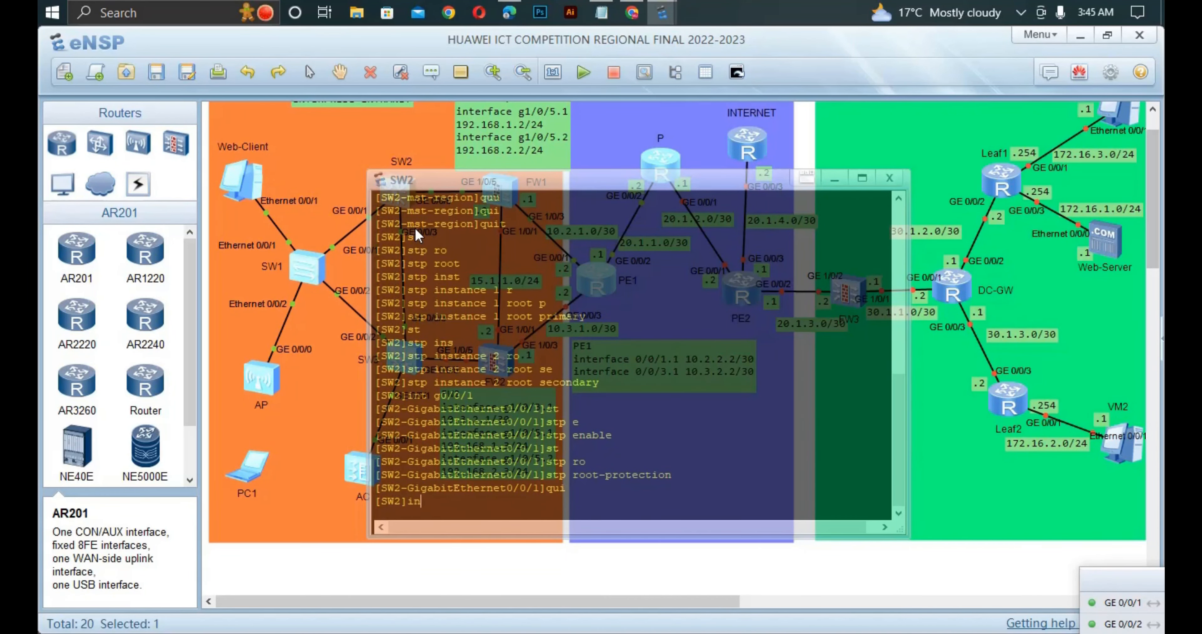
pyautogui.write('t g0/0/5')
pyautogui.press('Return')
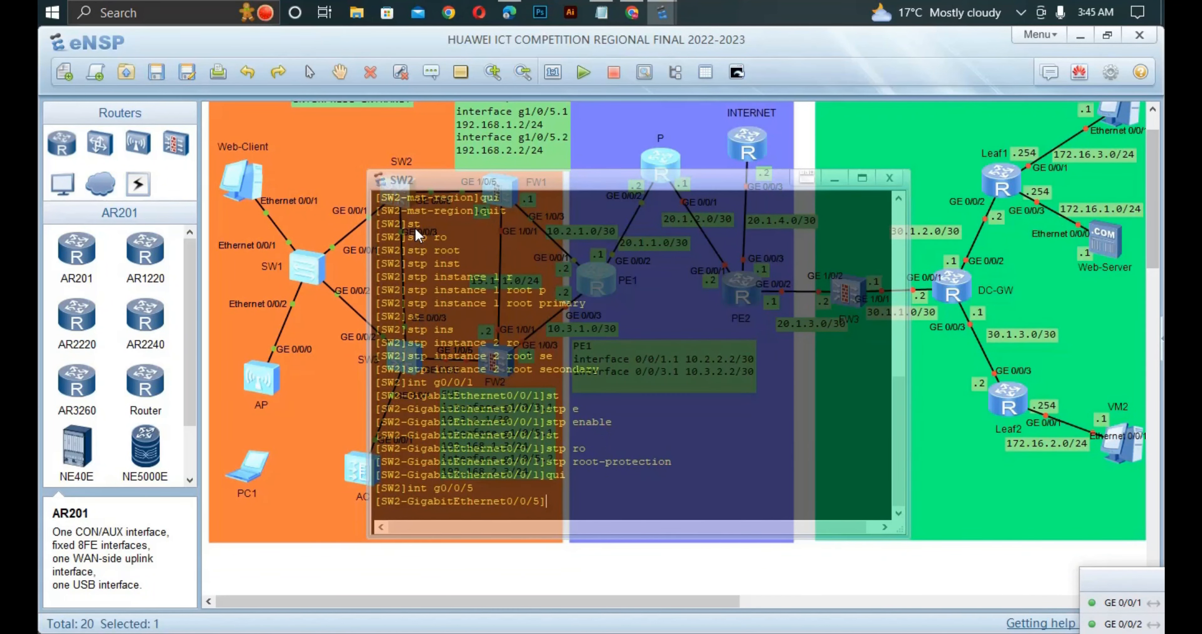
pyautogui.write('undo st')
pyautogui.press('Tab')
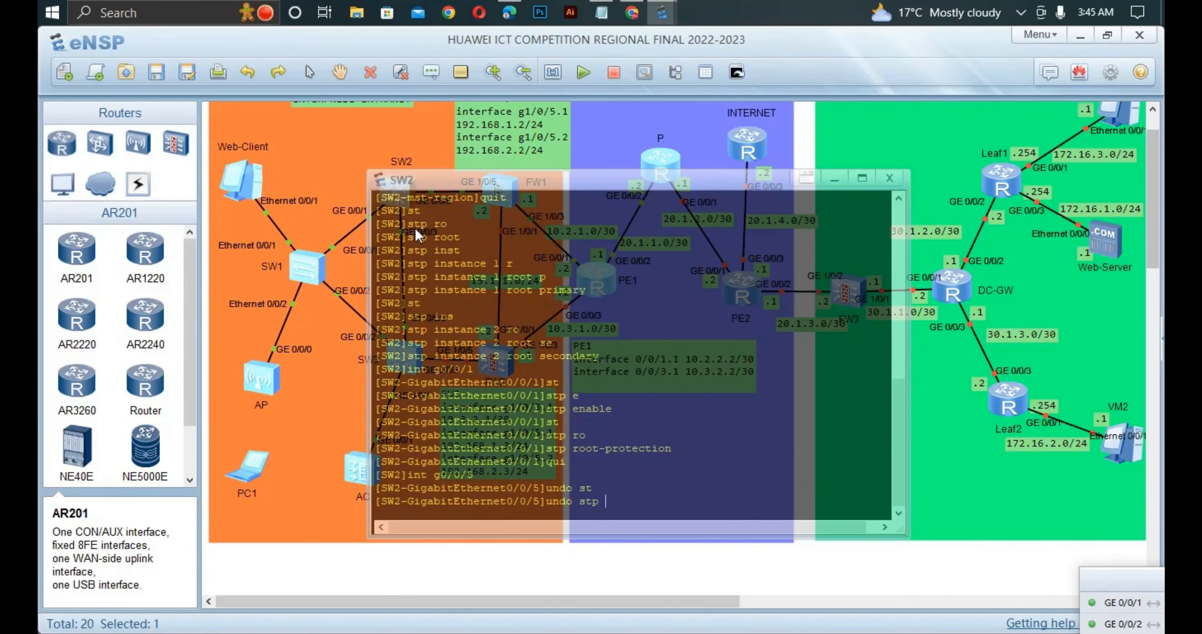
pyautogui.write('e')
pyautogui.press('Tab')
pyautogui.press('BackSpace')
pyautogui.press('BackSpace')
pyautogui.press('BackSpace')
pyautogui.press('BackSpace')
pyautogui.press('BackSpace')
pyautogui.press('BackSpace')
pyautogui.press('BackSpace')
pyautogui.press('BackSpace')
pyautogui.press('BackSpace')
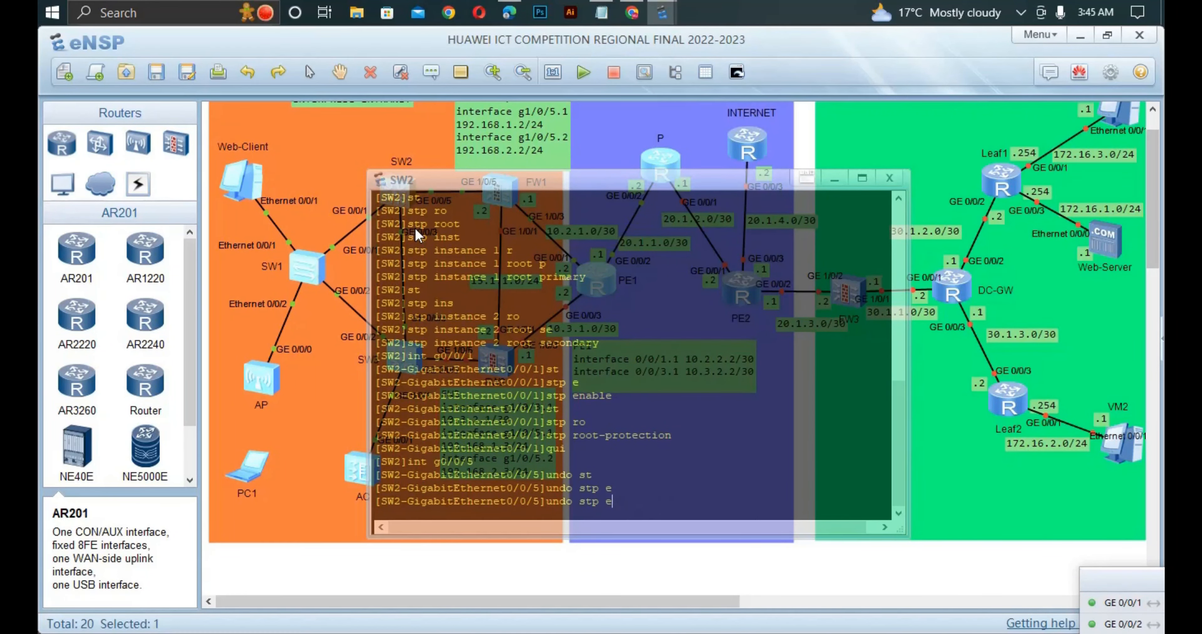
pyautogui.write('n')
pyautogui.press('Tab')
pyautogui.press('Return')
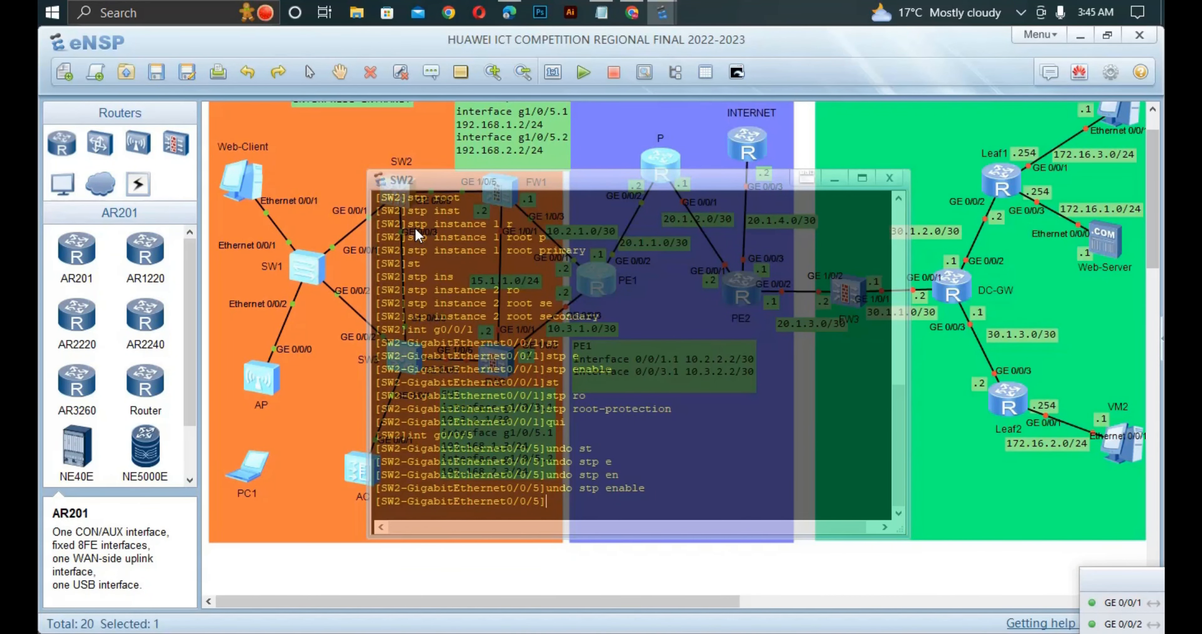
# - Check the STP port requirements for SW3 in the competition PDF in Edge, and return to eNSP
pyautogui.click(340, 190)
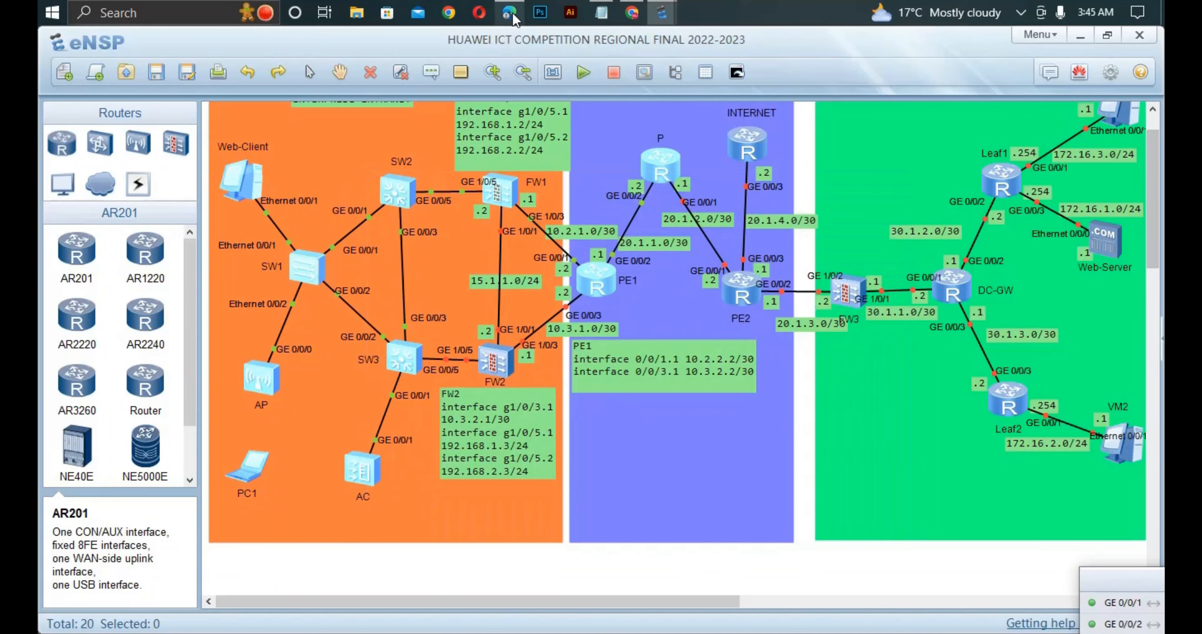
pyautogui.click(509, 13)
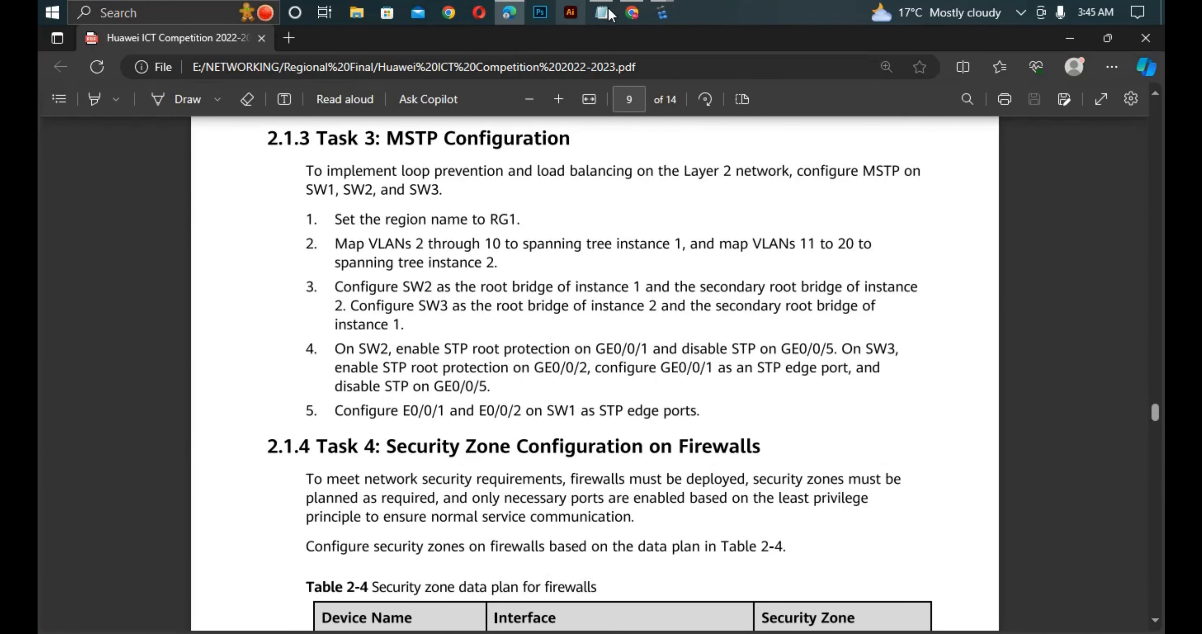
pyautogui.moveTo(658, 14)
pyautogui.click(308, 115)
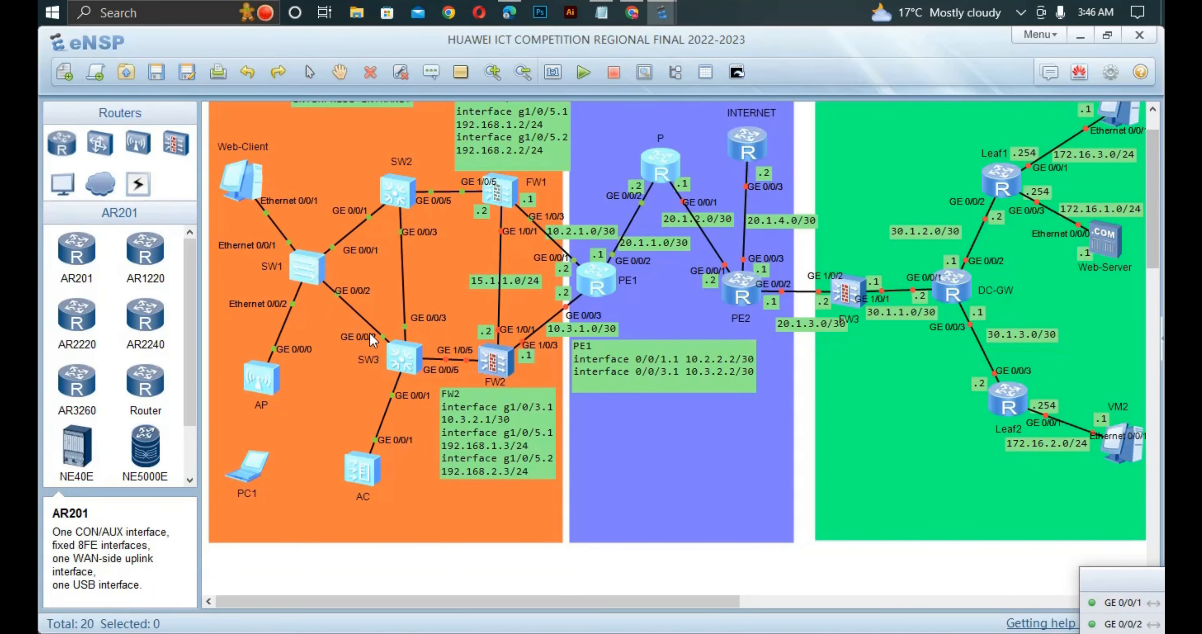
# - Open the SW3 console and enable STP on interface GigabitEthernet0/0/2
pyautogui.doubleClick(405, 360)
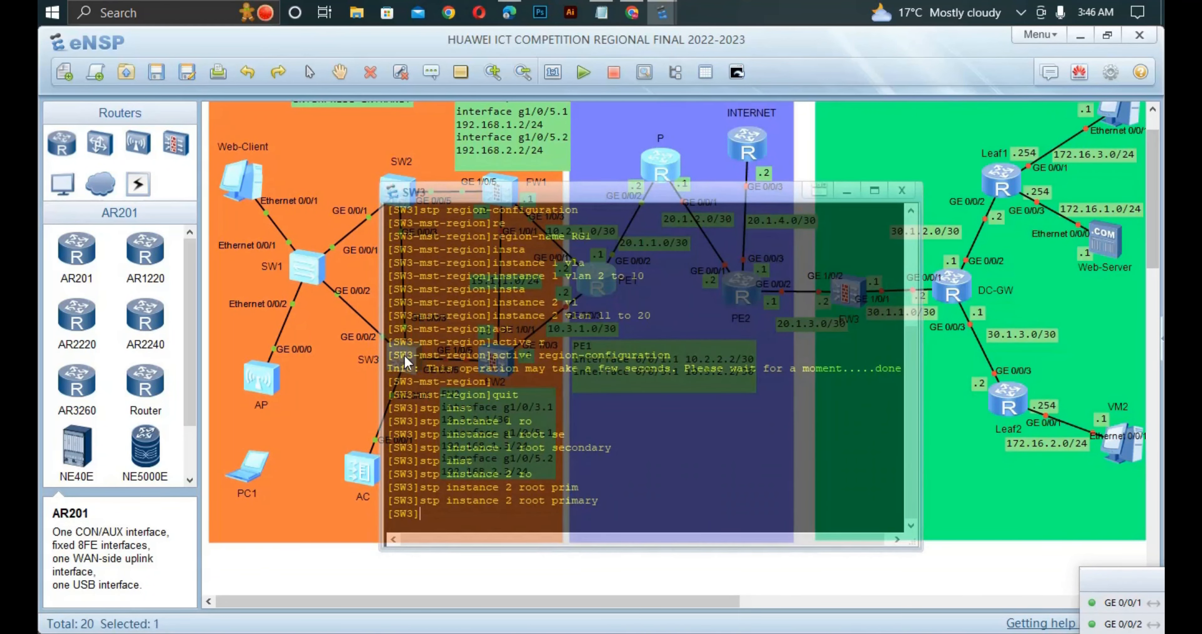
pyautogui.write('int g0/0/2')
pyautogui.press('Return')
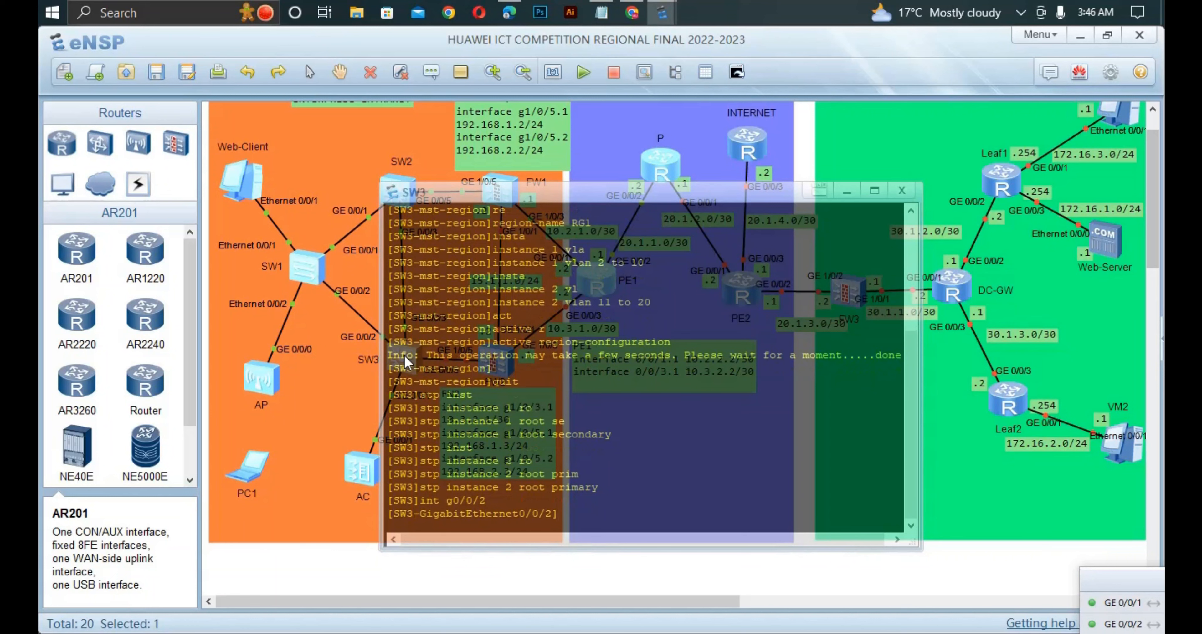
pyautogui.write('st')
pyautogui.press('Tab')
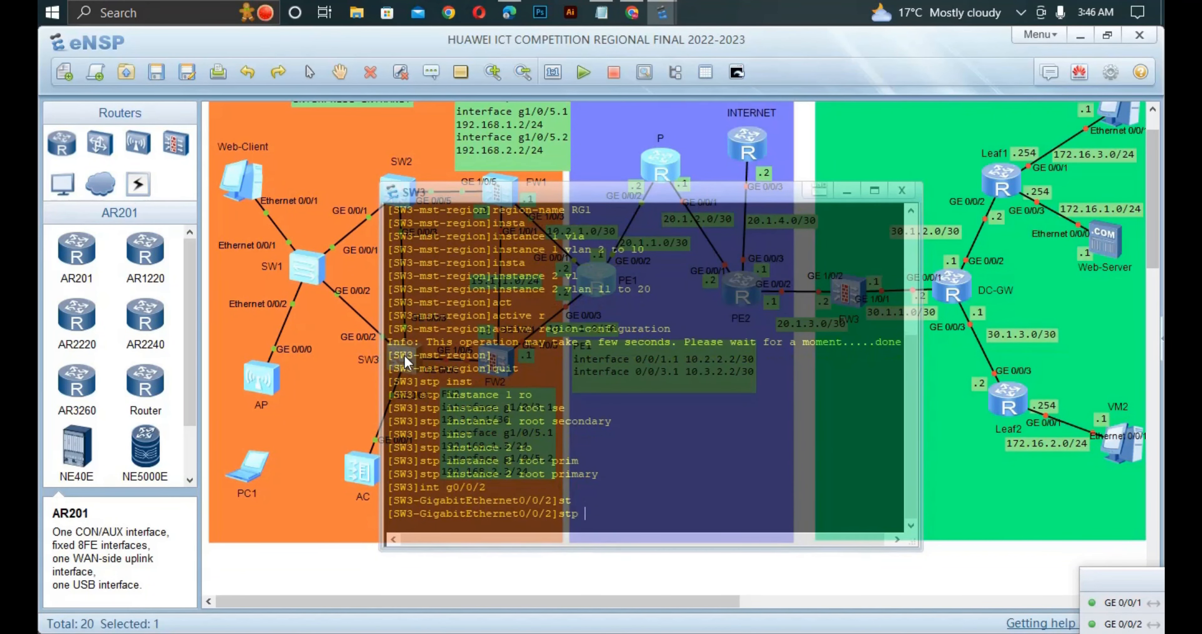
pyautogui.write('en')
pyautogui.press('Tab')
pyautogui.press('Return')
# - Enable STP root protection on SW3's GigabitEthernet0/0/2 and quit to system view
pyautogui.write('st')
pyautogui.press('Tab')
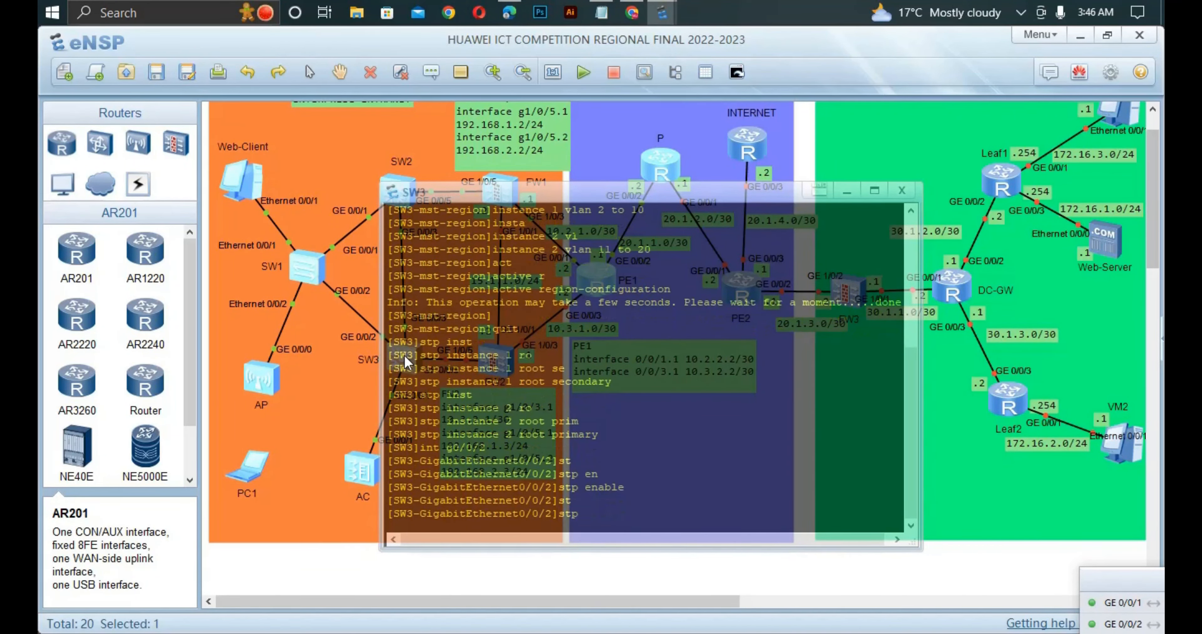
pyautogui.write('r')
pyautogui.press('Tab')
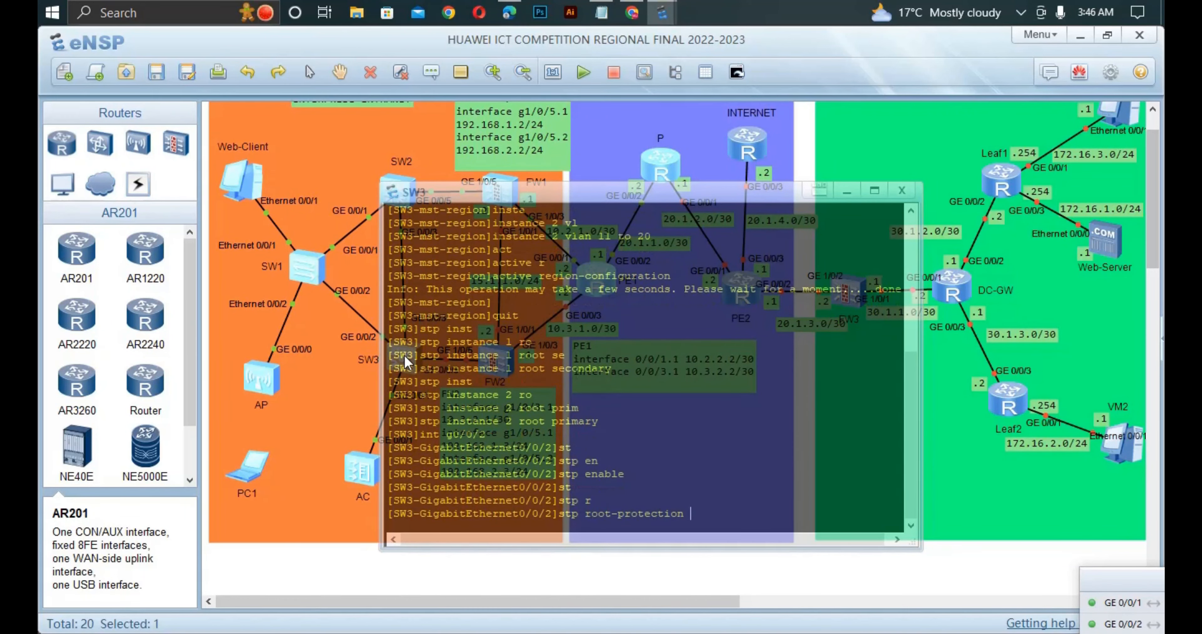
pyautogui.press('Return')
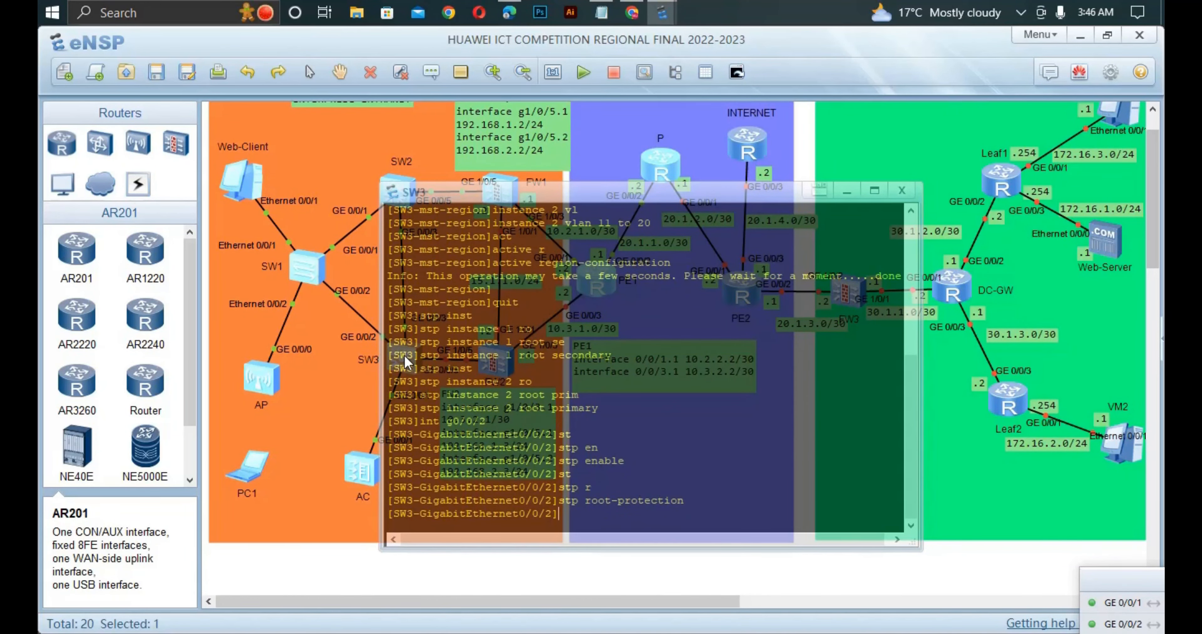
pyautogui.write('qui')
pyautogui.press('Tab')
pyautogui.press('Return')
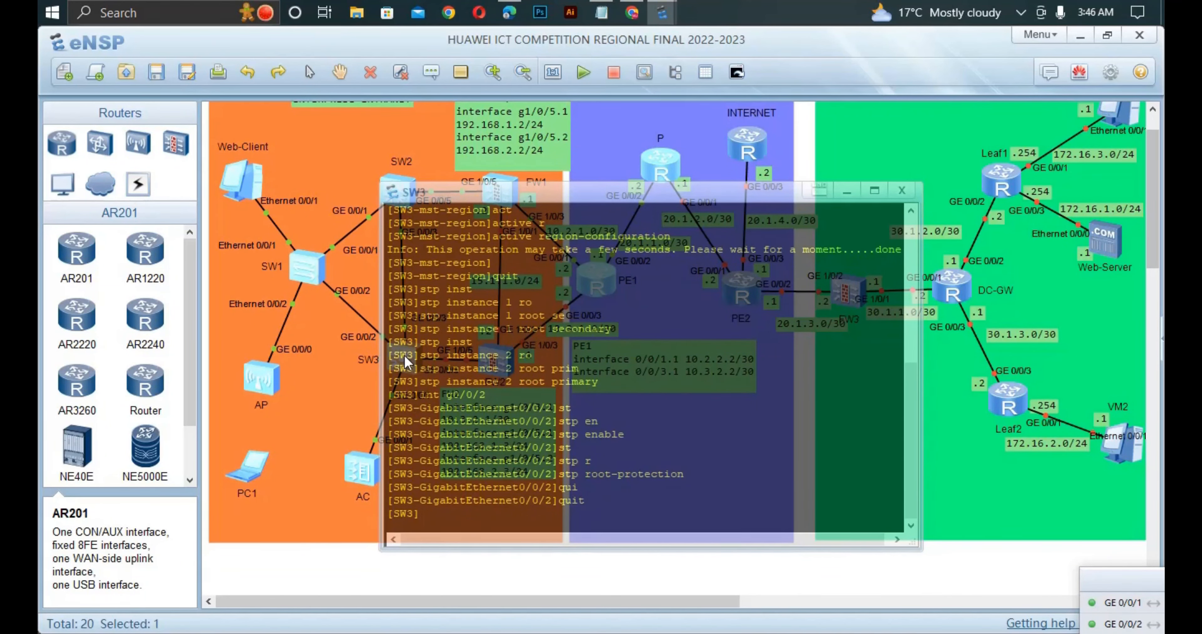
# - Configure SW3's interface GigabitEthernet0/0/1 as an STP edge port with stp edged-port enable
pyautogui.write('int ')
pyautogui.write('g0/')
pyautogui.write('0/')
pyautogui.write('1')
pyautogui.press('BackSpace')
pyautogui.write('/1')
pyautogui.press('Return')
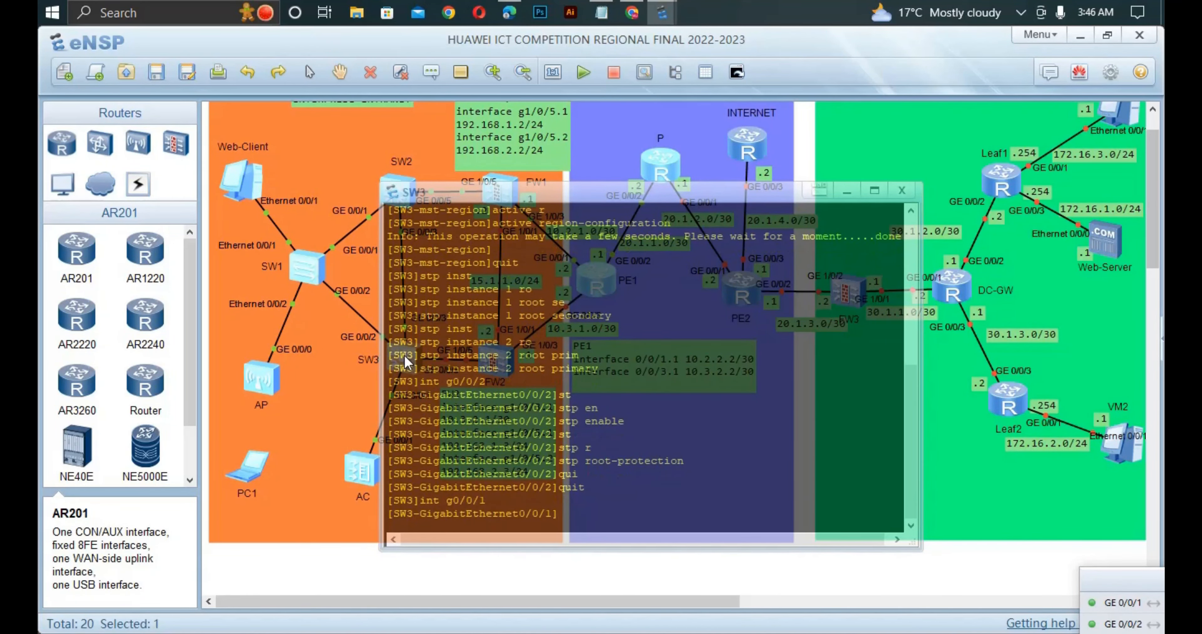
pyautogui.write('stp')
pyautogui.press('Tab')
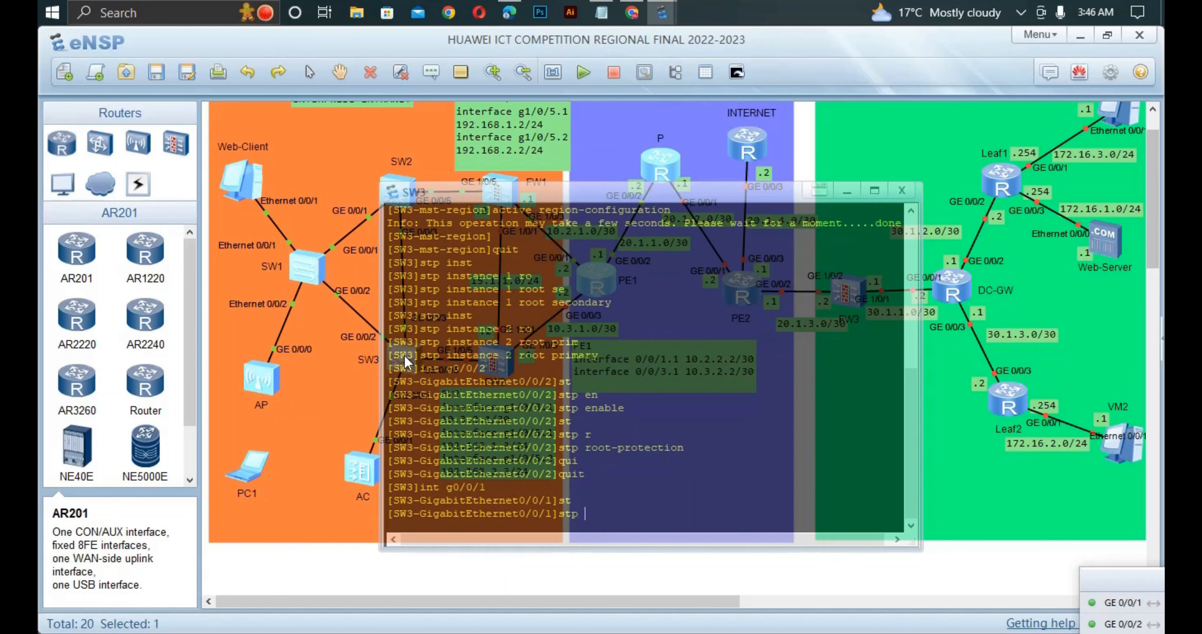
pyautogui.write('edg')
pyautogui.press('Tab')
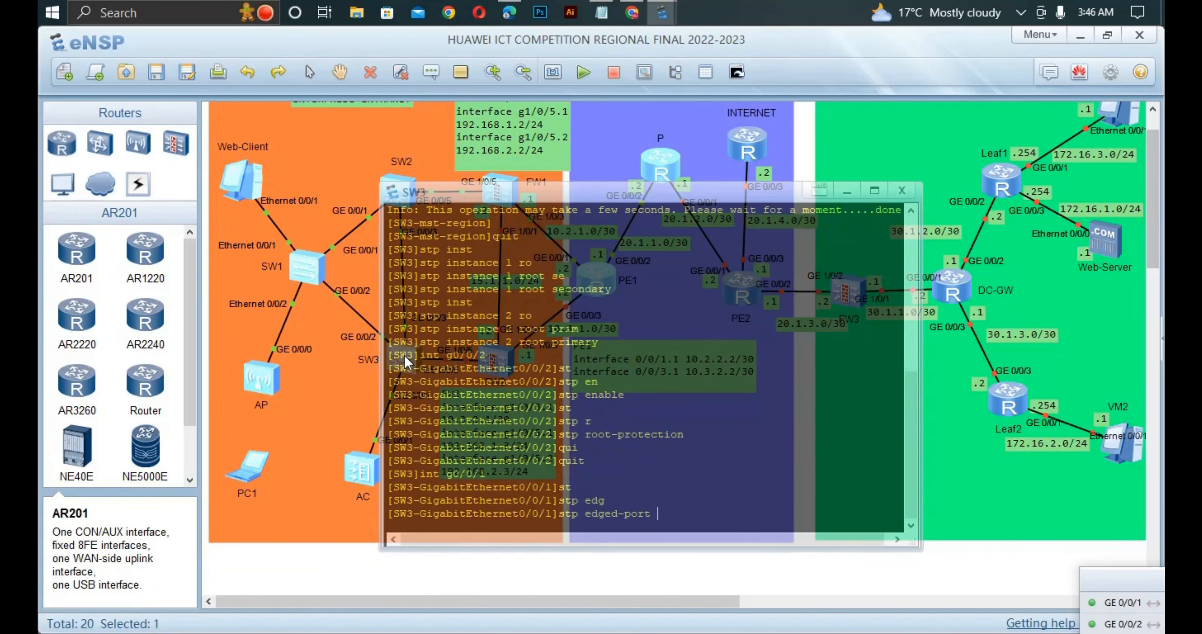
pyautogui.write('en')
pyautogui.press('Tab')
pyautogui.press('Return')
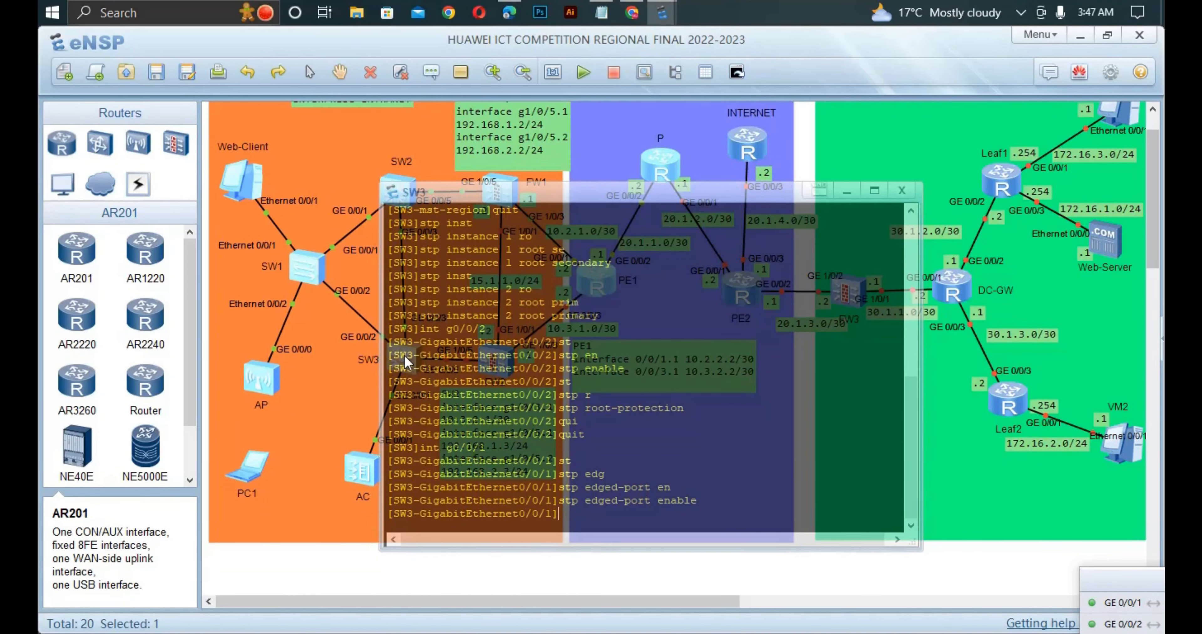
# - Disable STP on SW3's interface GigabitEthernet0/0/5 with undo stp enable and return to system view
pyautogui.press('Up')
pyautogui.press('Up')
pyautogui.press('BackSpace')
pyautogui.write('5')
pyautogui.press('Return')
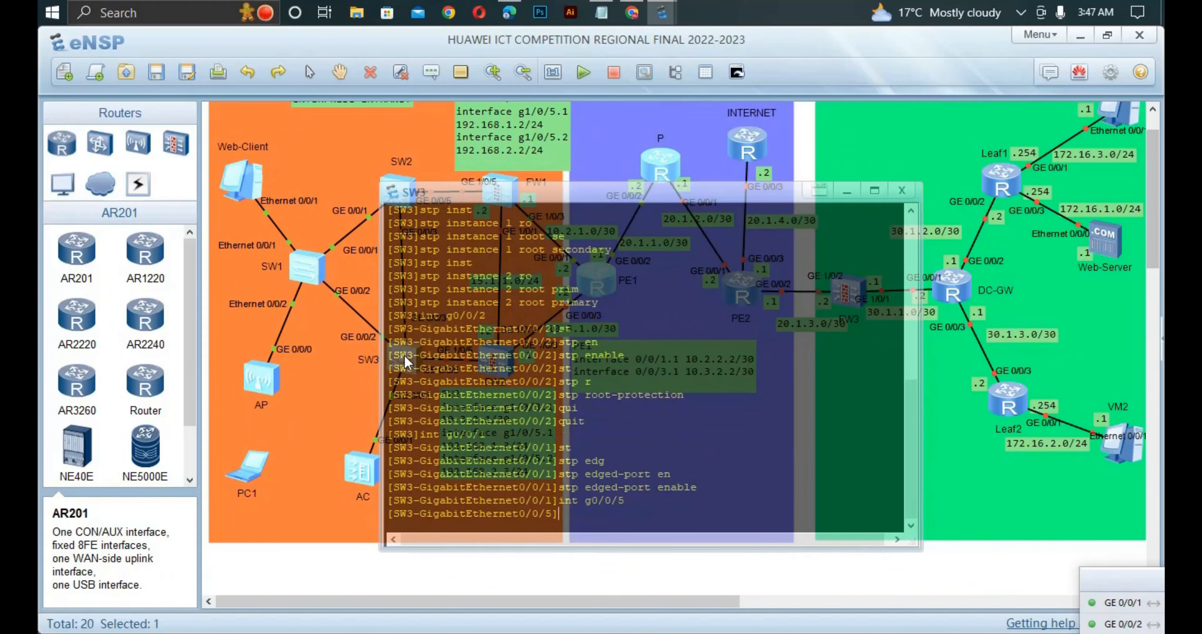
pyautogui.write('undo st')
pyautogui.press('Tab')
pyautogui.write('e')
pyautogui.press('Tab')
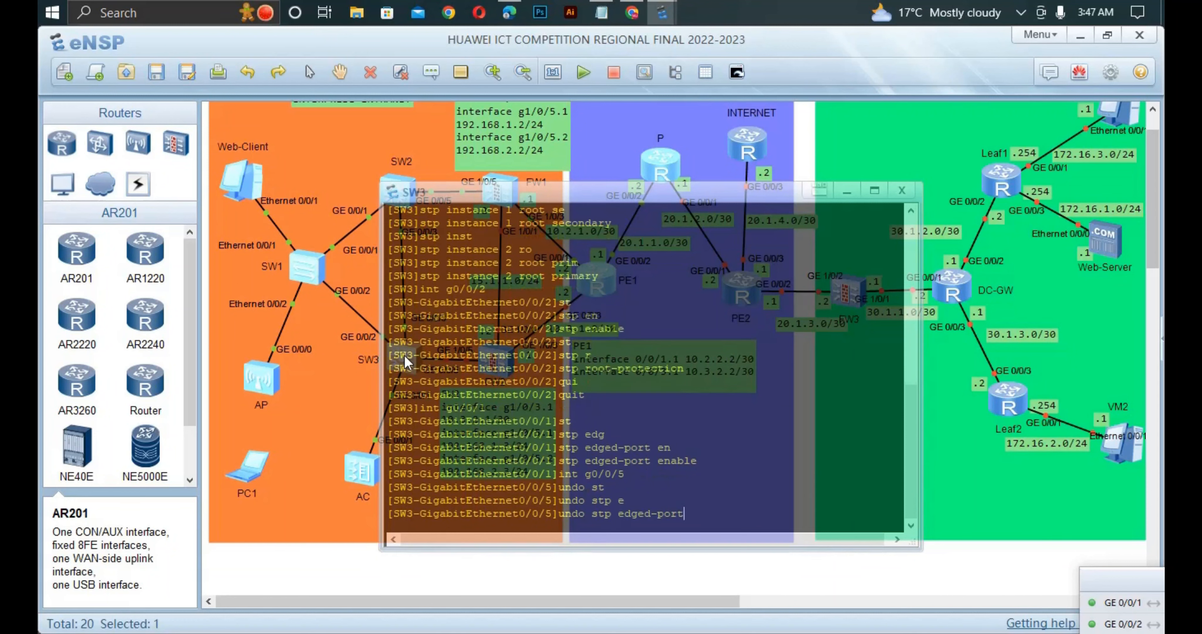
pyautogui.write('n')
pyautogui.press('BackSpace')
pyautogui.press('BackSpace')
pyautogui.press('BackSpace')
pyautogui.press('BackSpace')
pyautogui.press('BackSpace')
pyautogui.press('BackSpace')
pyautogui.press('BackSpace')
pyautogui.press('BackSpace')
pyautogui.press('BackSpace')
pyautogui.press('BackSpace')
pyautogui.write('n')
pyautogui.press('Tab')
pyautogui.press('Return')
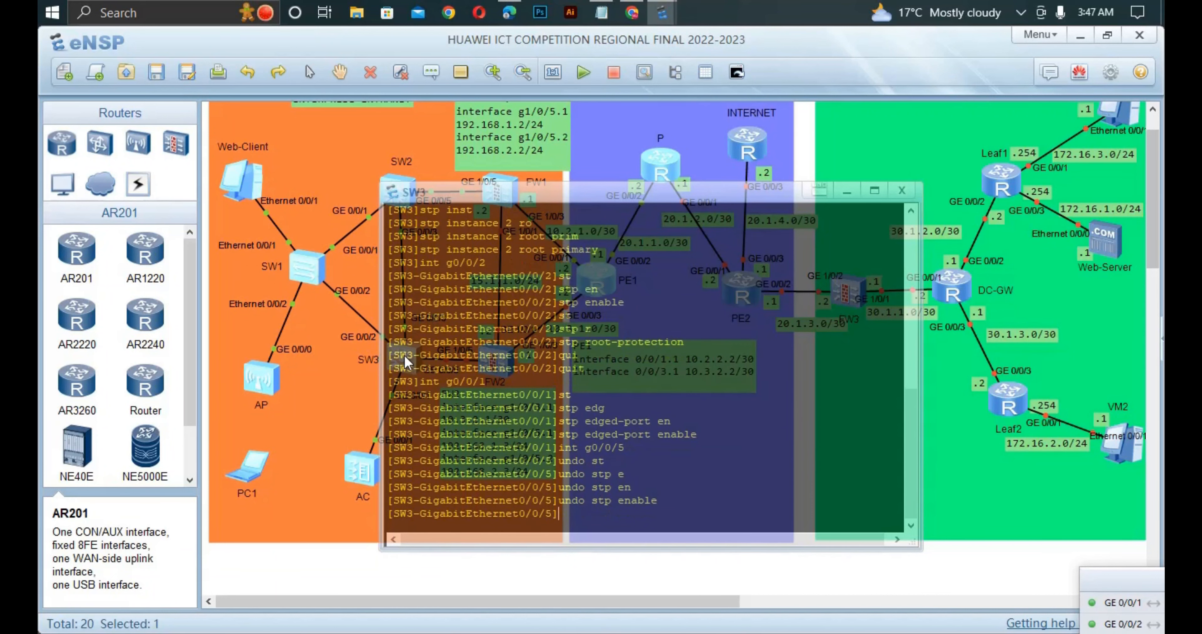
pyautogui.write('qui')
pyautogui.press('Return')
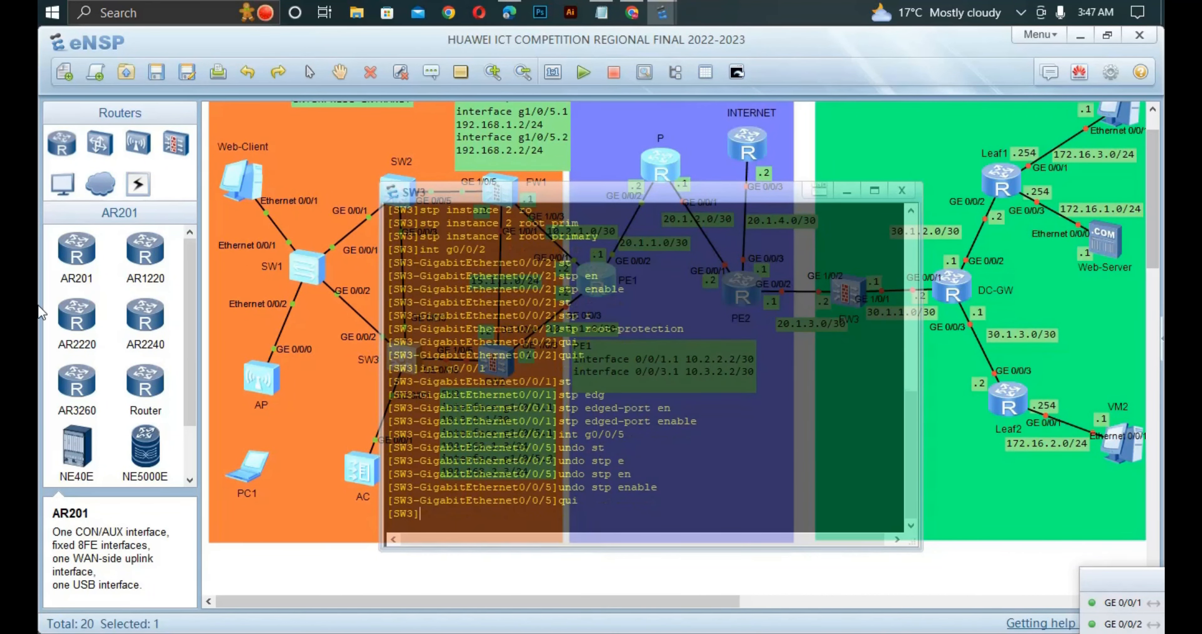
# - Leave the SW3 console, check the SW1 edge port requirement in the competition PDF in Edge, and return to eNSP
pyautogui.click(328, 402)
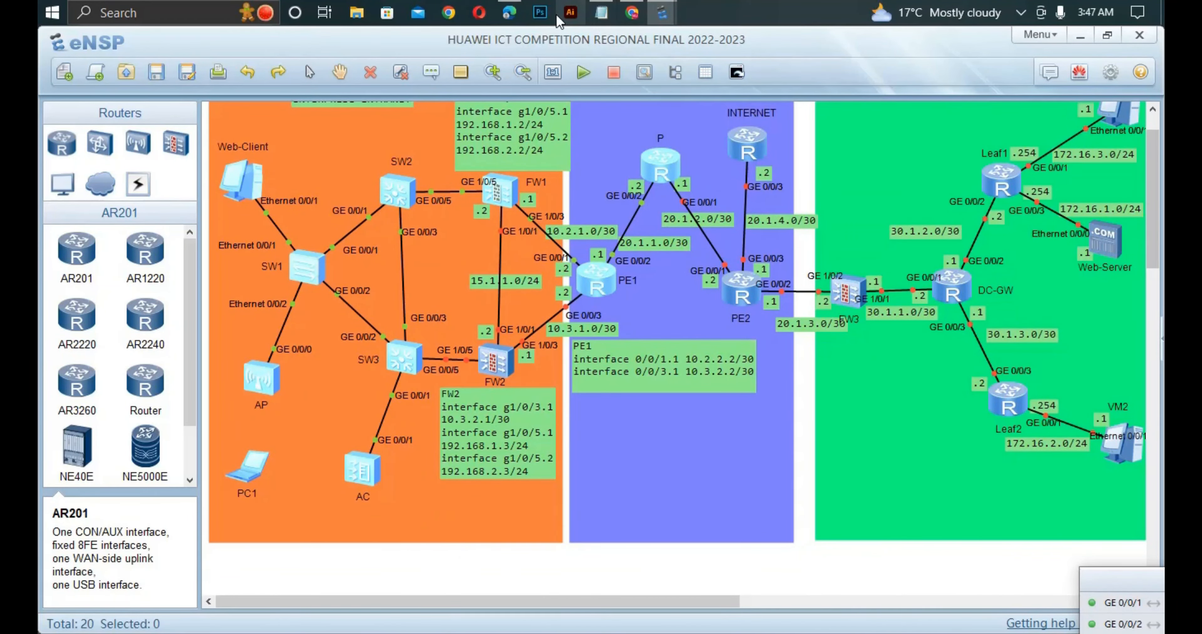
pyautogui.click(509, 13)
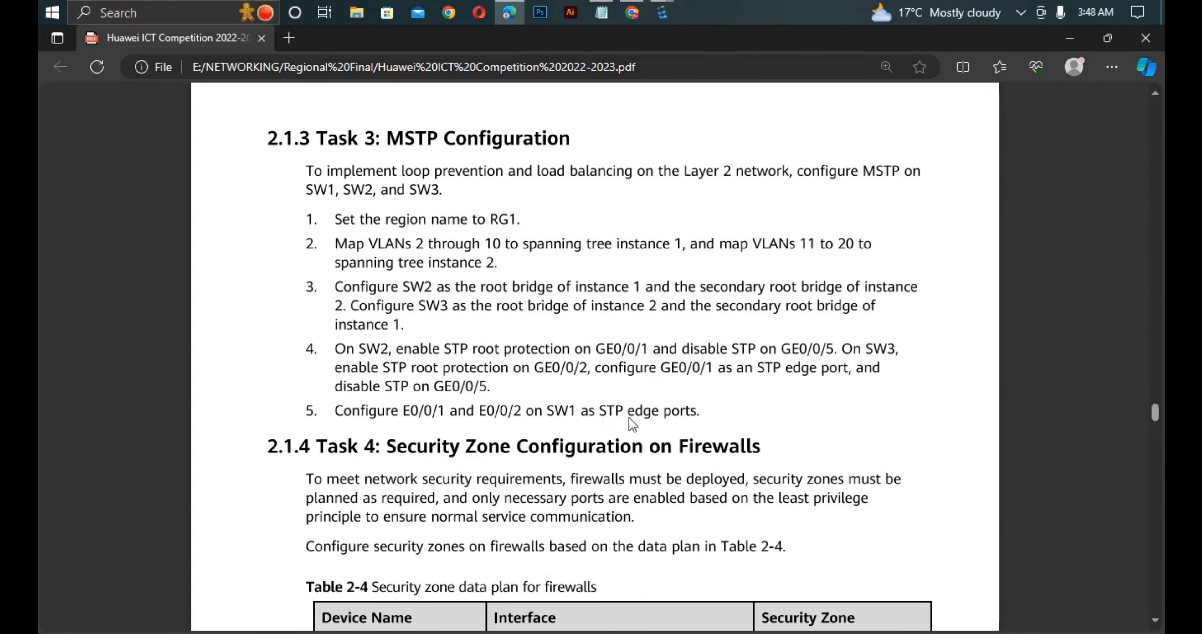
pyautogui.moveTo(655, 37)
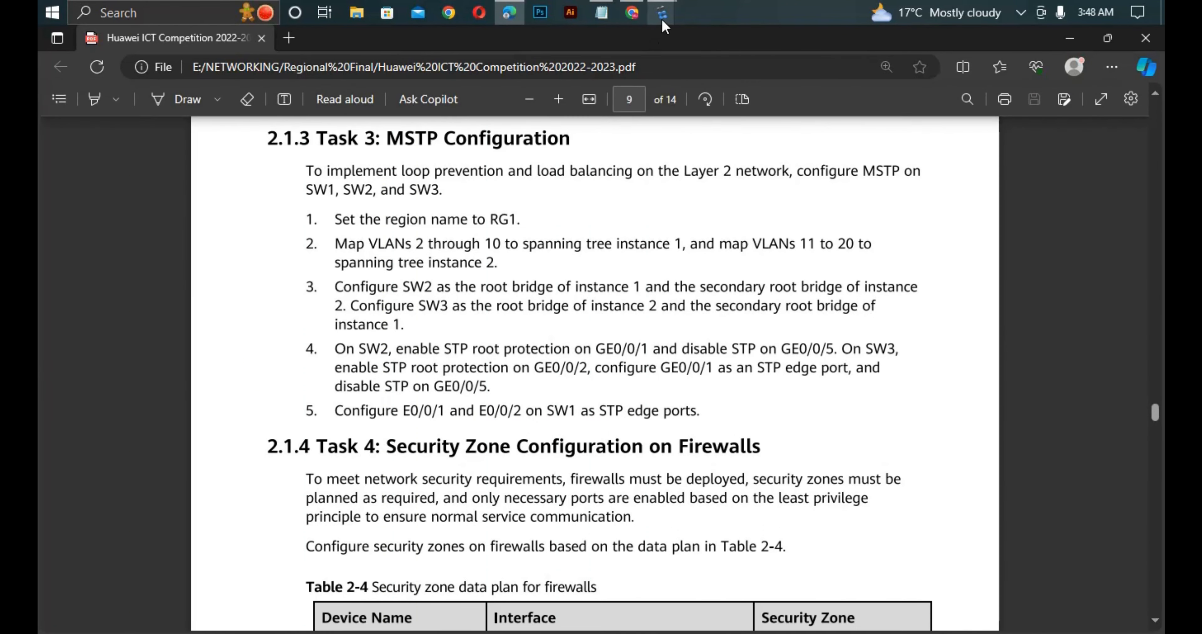
pyautogui.moveTo(662, 14)
pyautogui.click(314, 103)
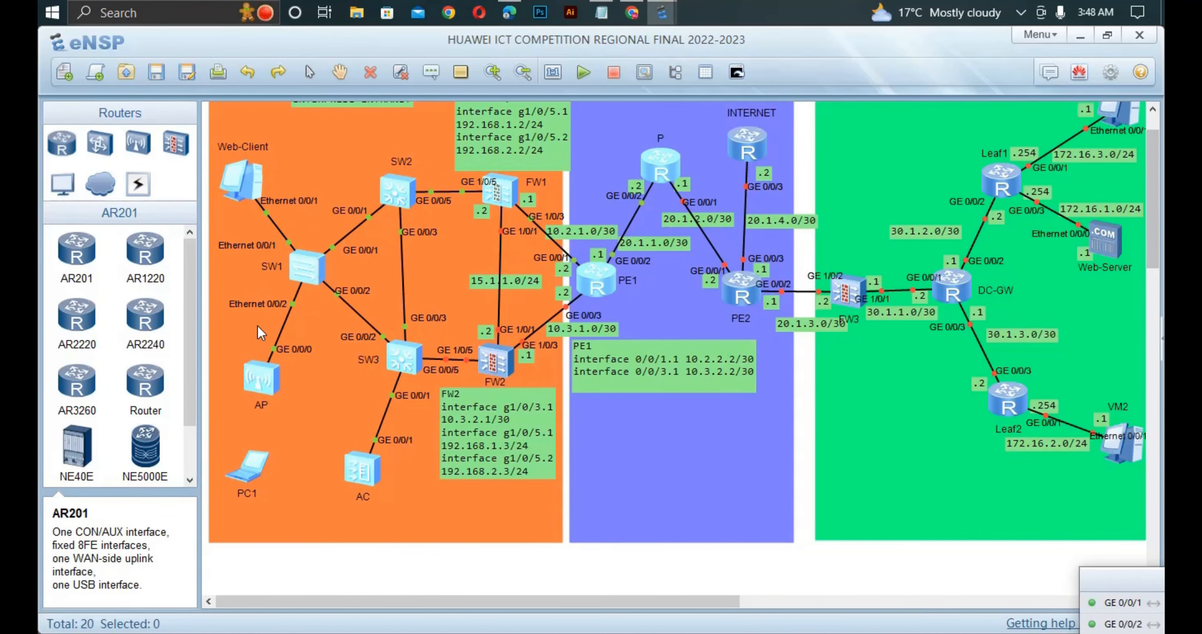
# - Open the SW1 console, quit the MST region view and enter the view of interface Ethernet 0/0/1
pyautogui.doubleClick(317, 269)
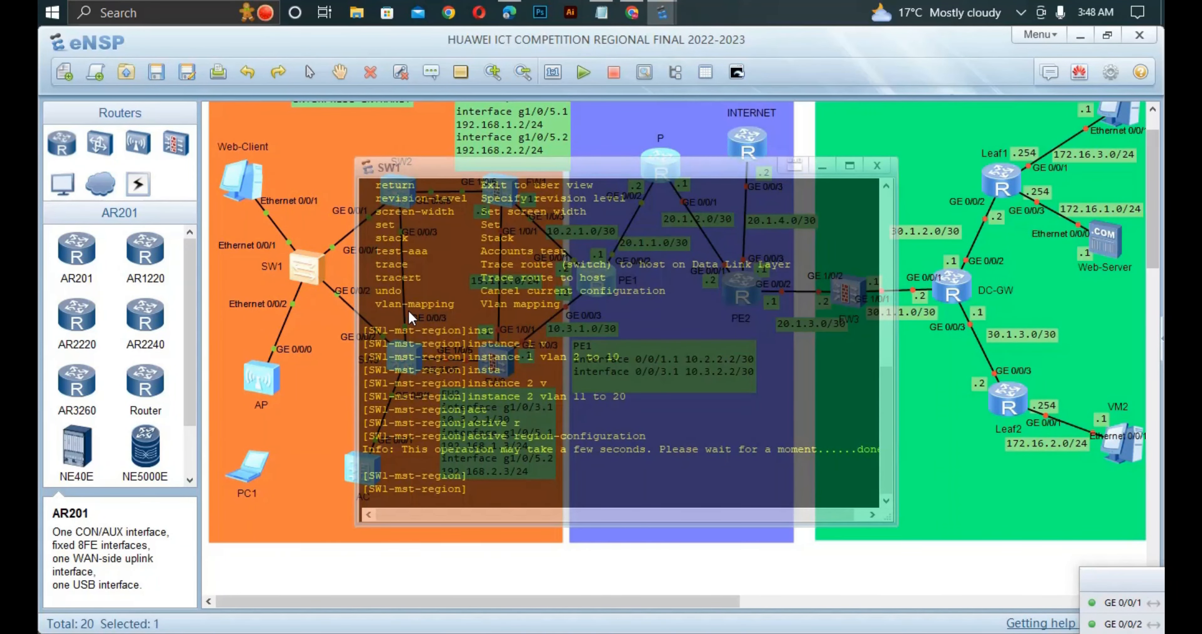
pyautogui.write('qui')
pyautogui.press('Return')
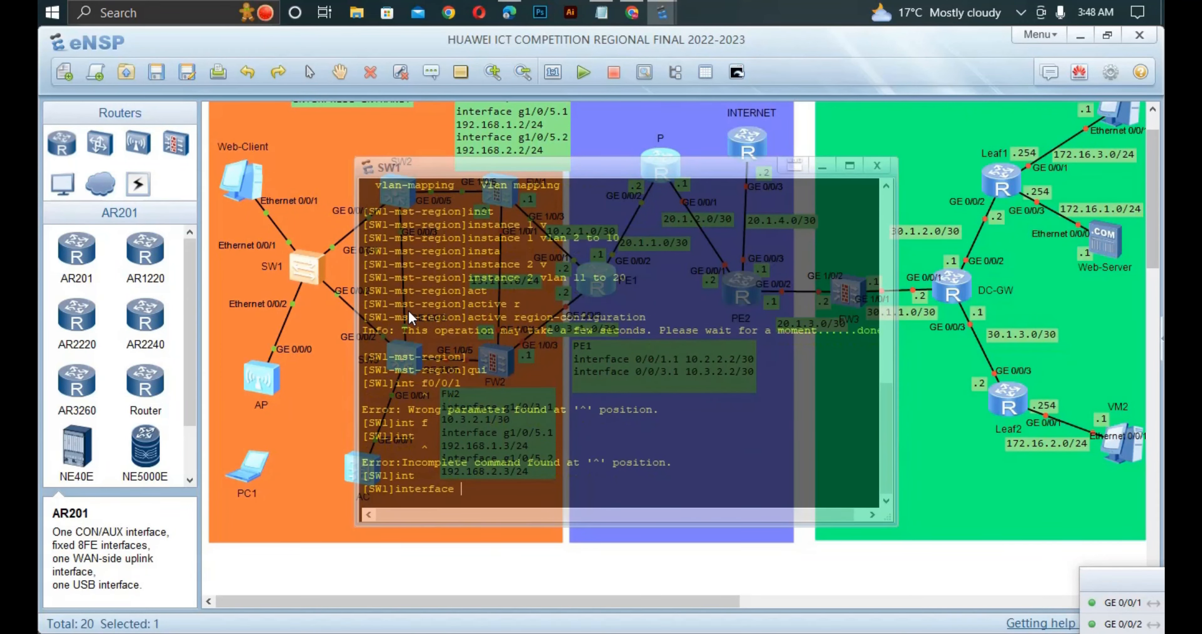
pyautogui.write('face f')
pyautogui.press('Tab')
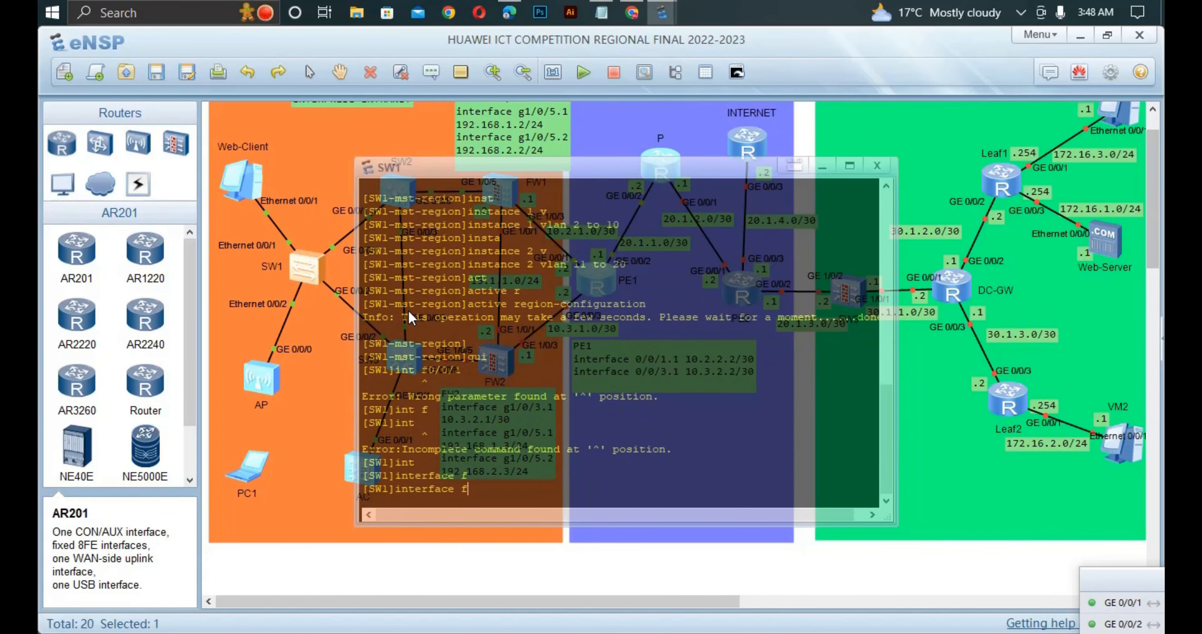
pyautogui.press('BackSpace')
pyautogui.write('e')
pyautogui.press('Tab')
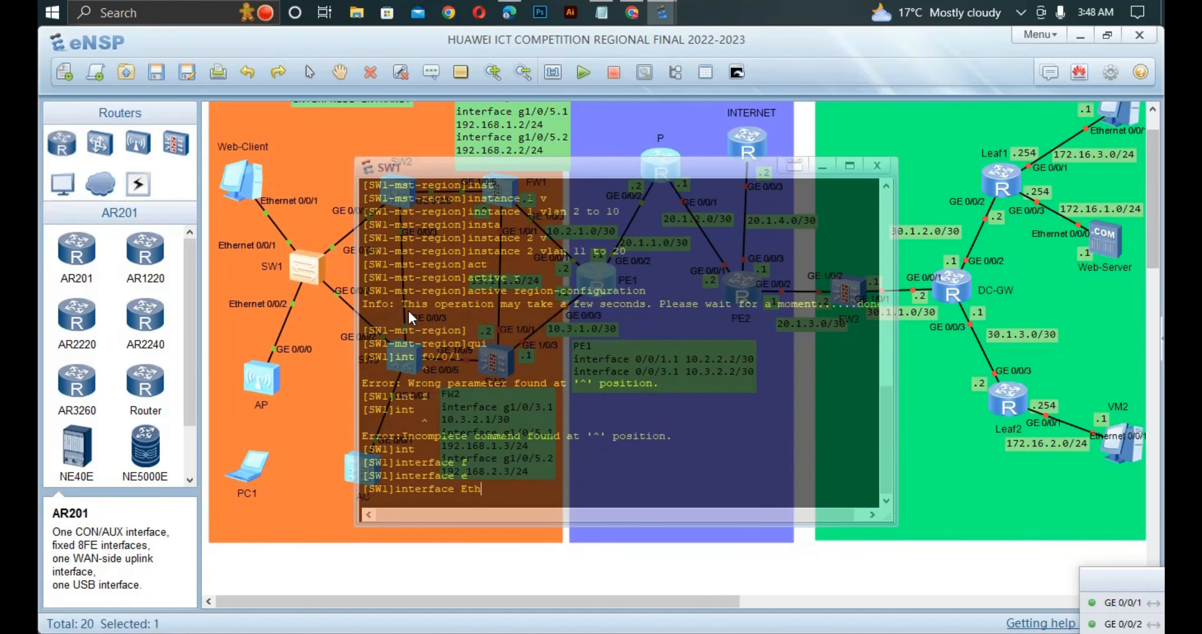
pyautogui.press('Tab')
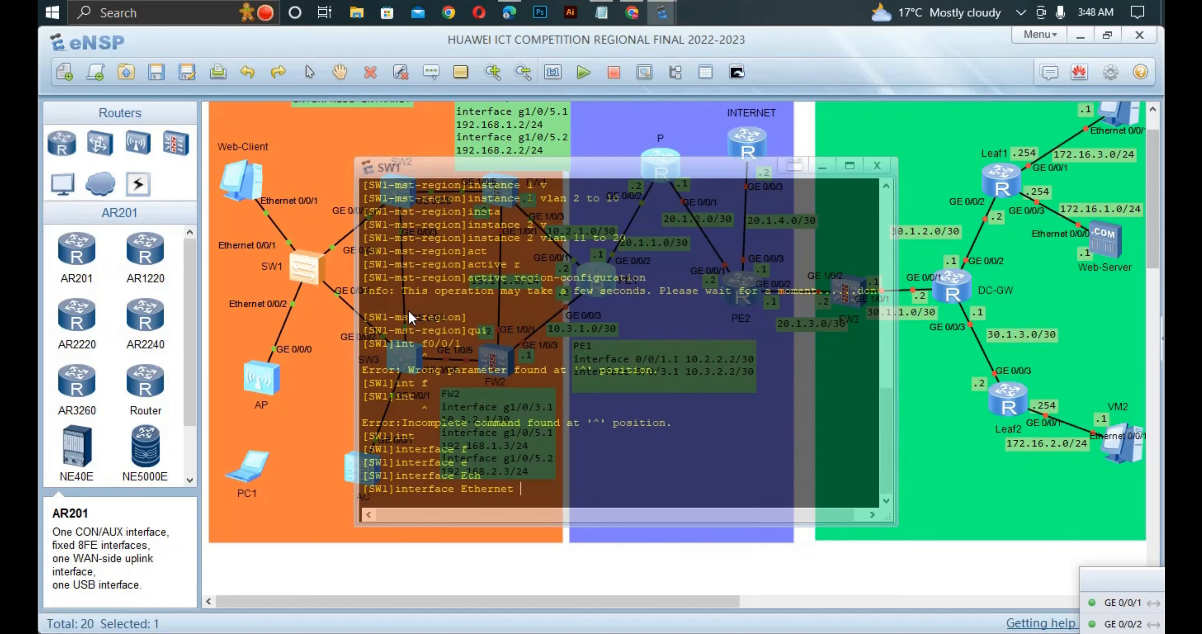
pyautogui.write('0/0/1')
pyautogui.press('Return')
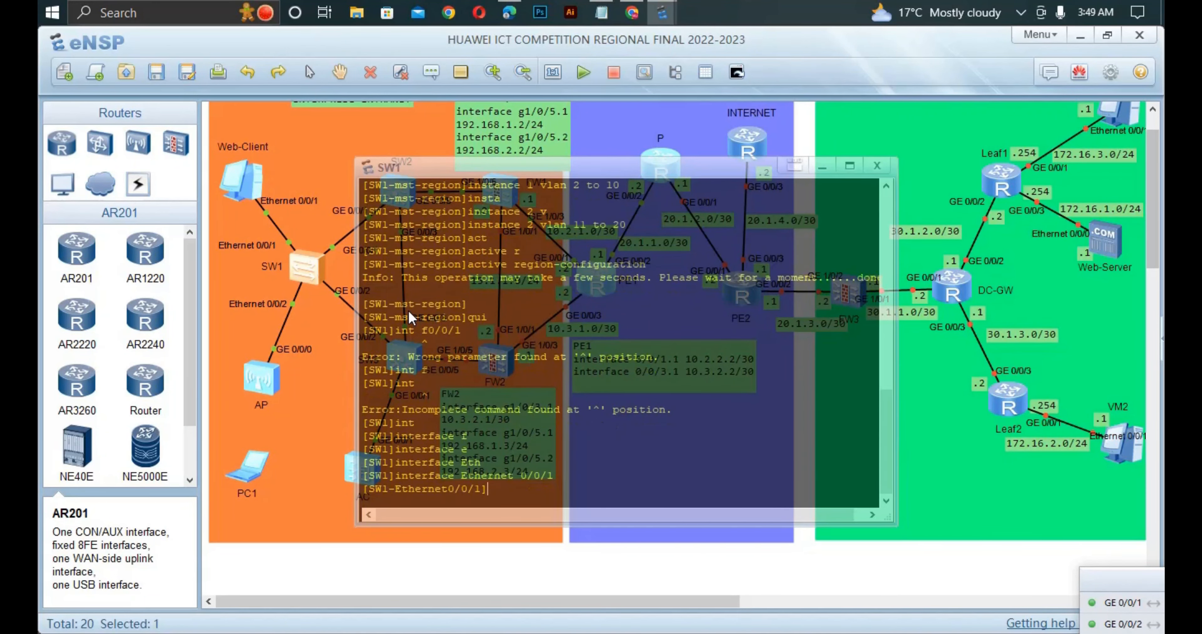
# - Display the current configuration of SW1's Ethernet0/0/1 and check its link type and default VLAN
pyautogui.write('dis thi')
pyautogui.press('Return')
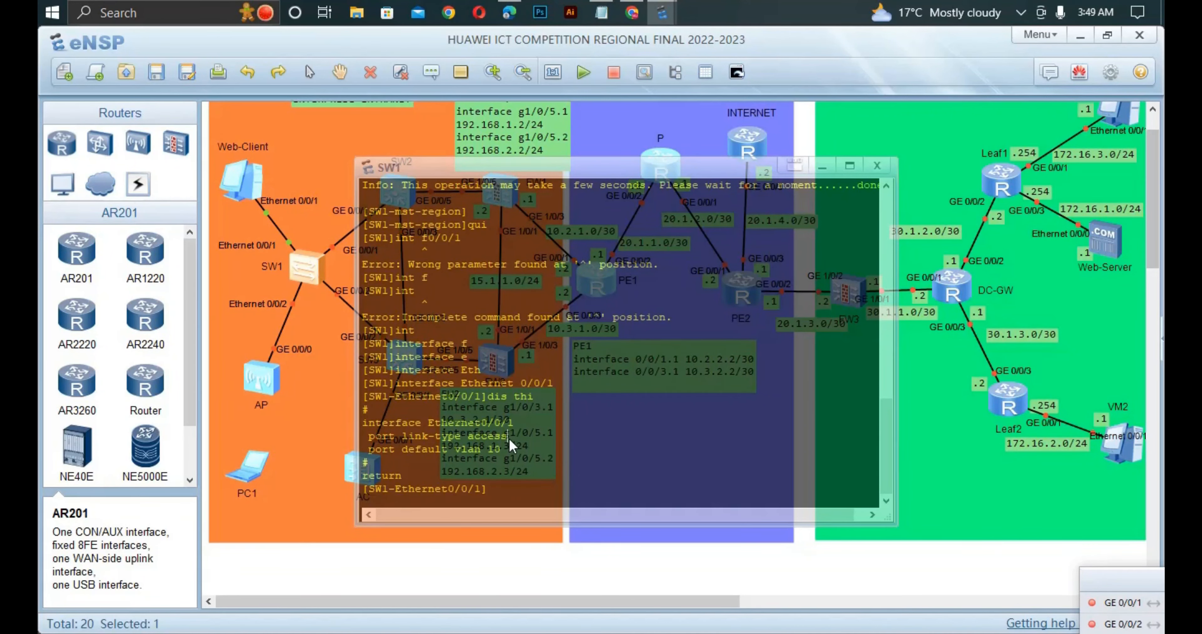
pyautogui.moveTo(508, 438); pyautogui.dragTo(374, 438)
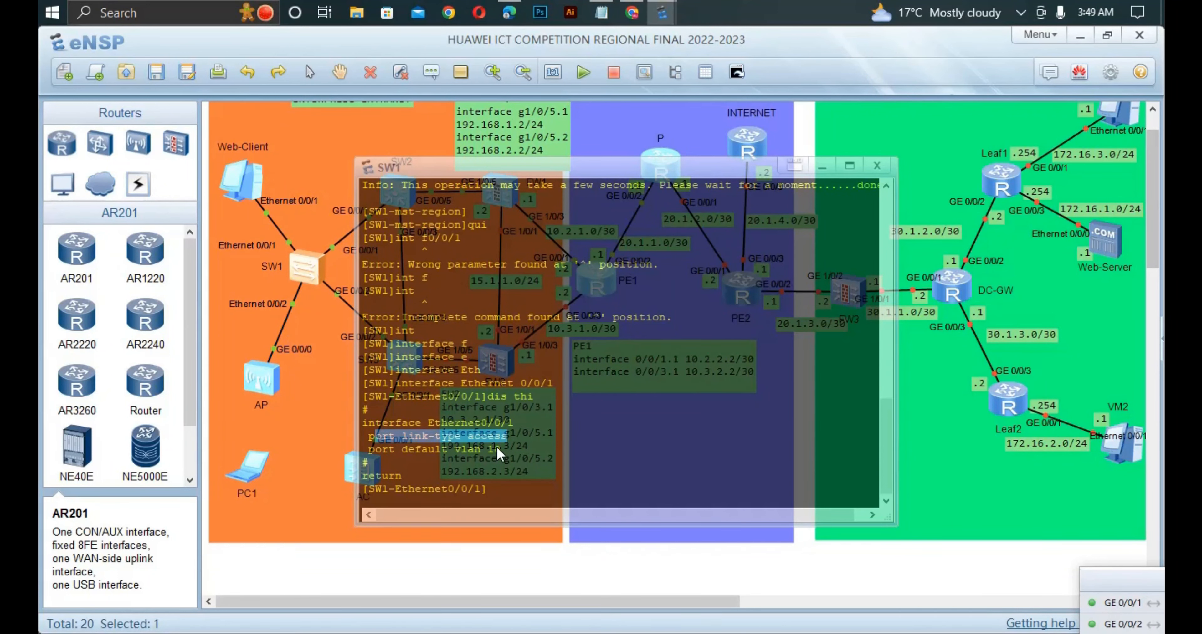
pyautogui.moveTo(505, 455); pyautogui.dragTo(451, 457)
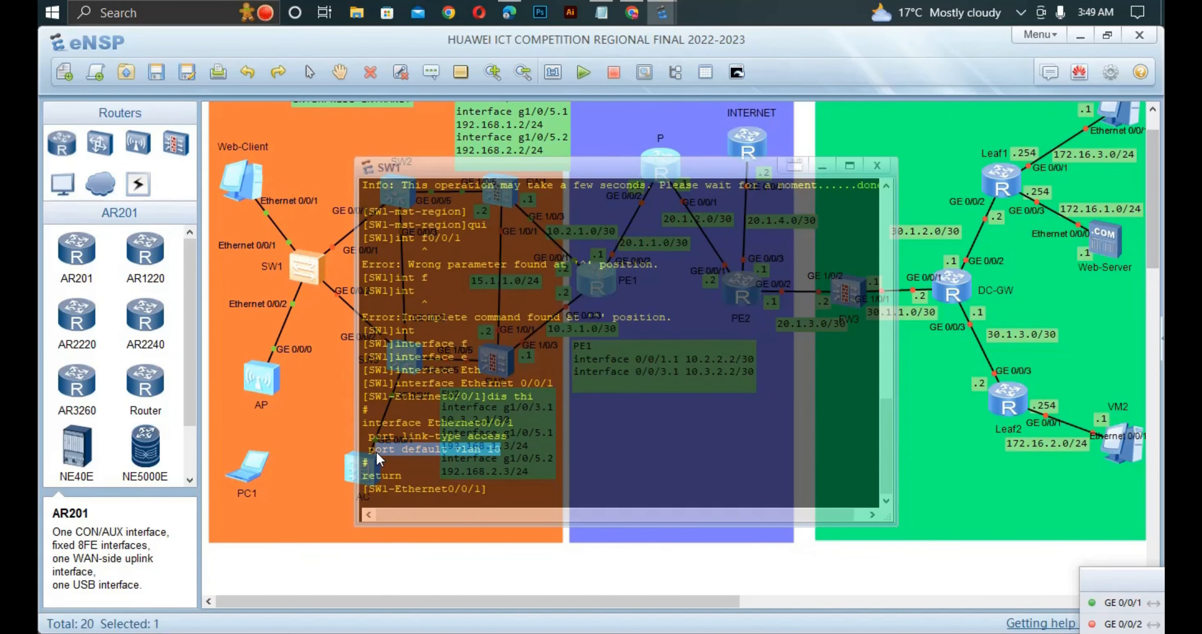
pyautogui.click(532, 489)
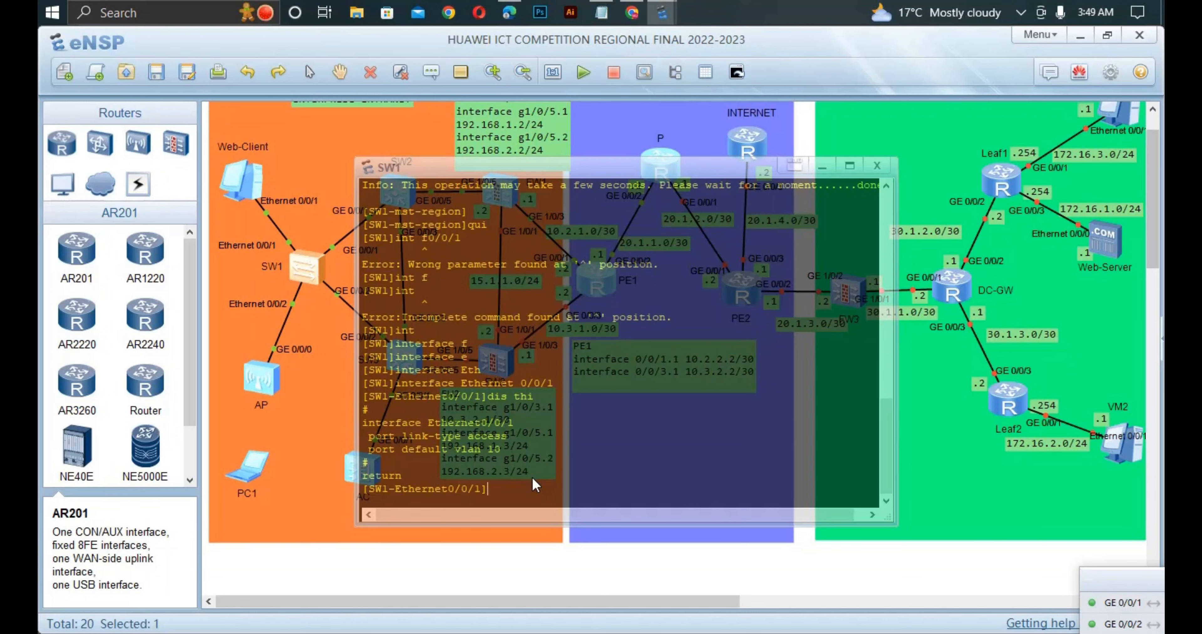
# - Configure SW1's interface Ethernet0/0/1 as an STP edge port with stp edged-port enable
pyautogui.write('st')
pyautogui.press('Tab')
pyautogui.write('edg')
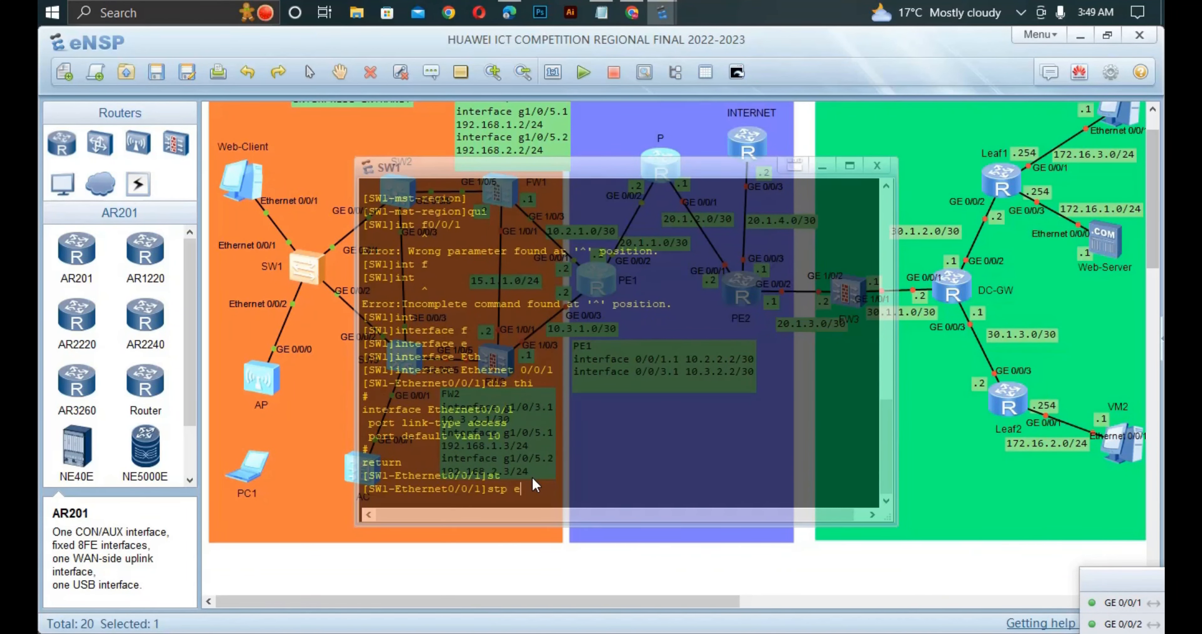
pyautogui.press('Tab')
pyautogui.write('3')
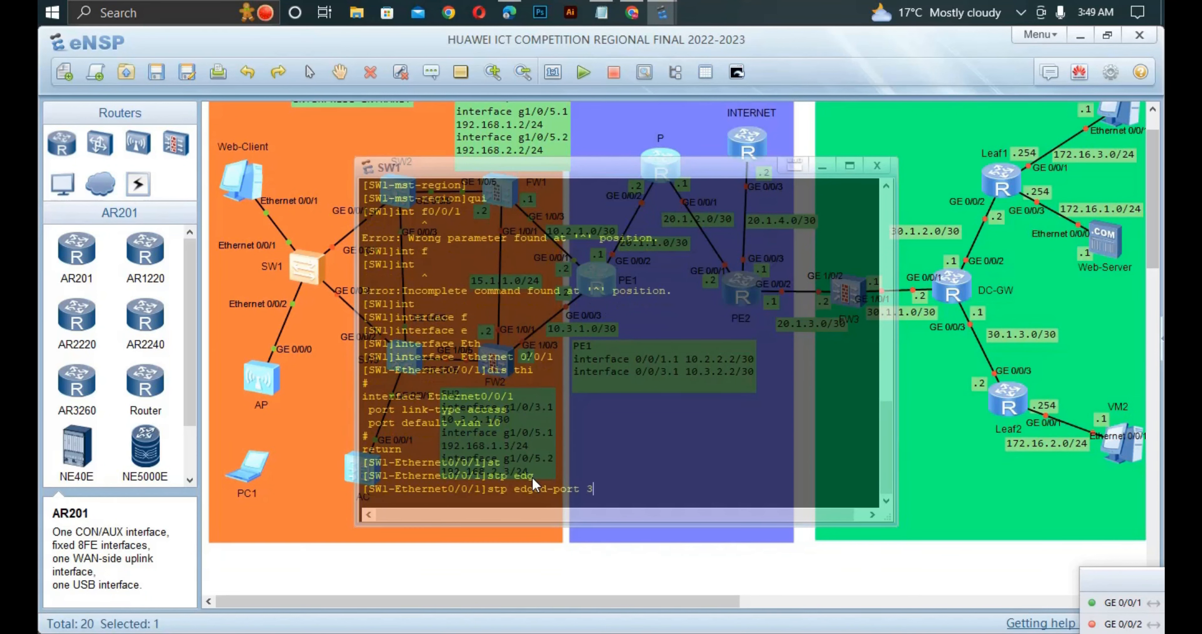
pyautogui.press('BackSpace')
pyautogui.write('en')
pyautogui.press('Tab')
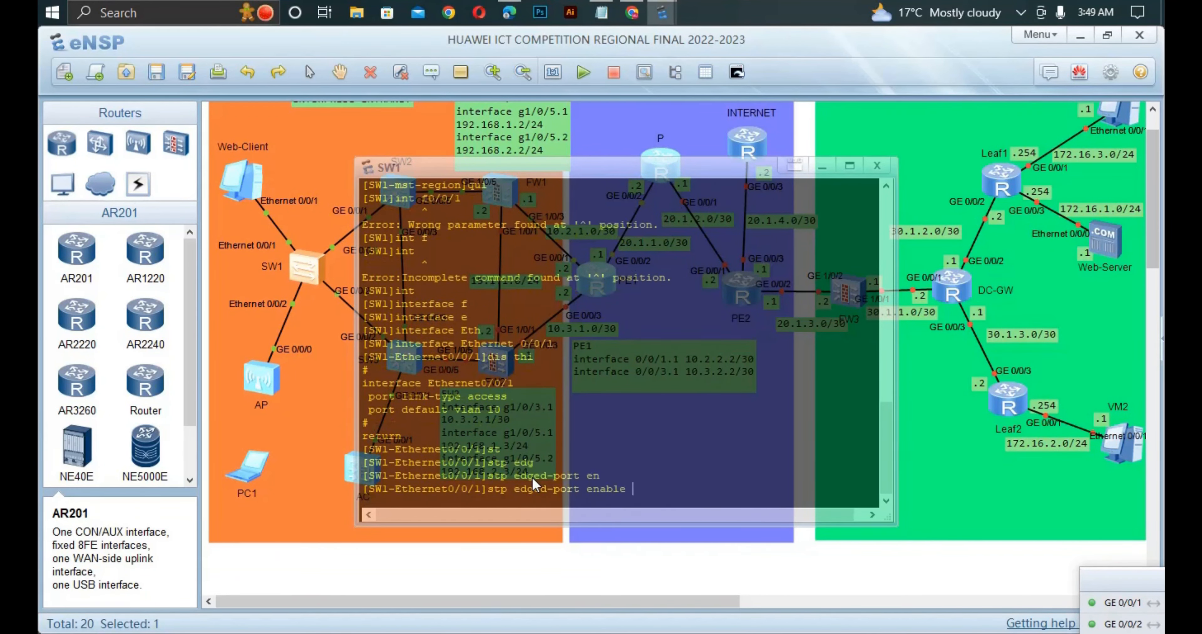
pyautogui.press('Return')
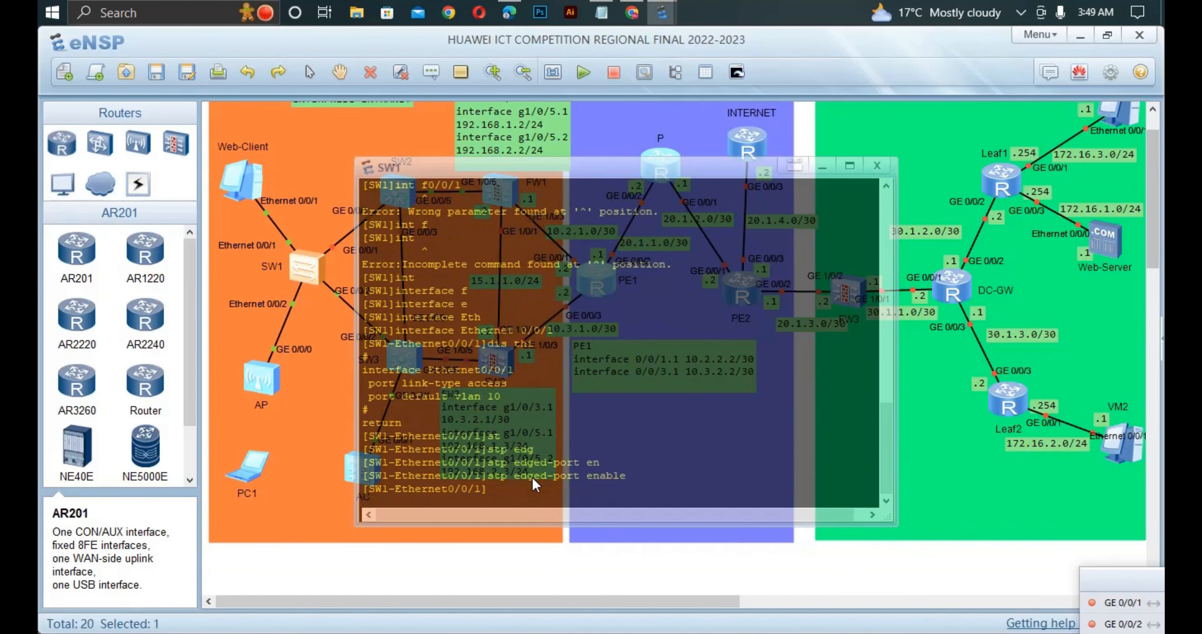
# - Enter SW1's interface Ethernet 0/0/2 and make it an STP edge port with stp edged-port enable
pyautogui.click(302, 430)
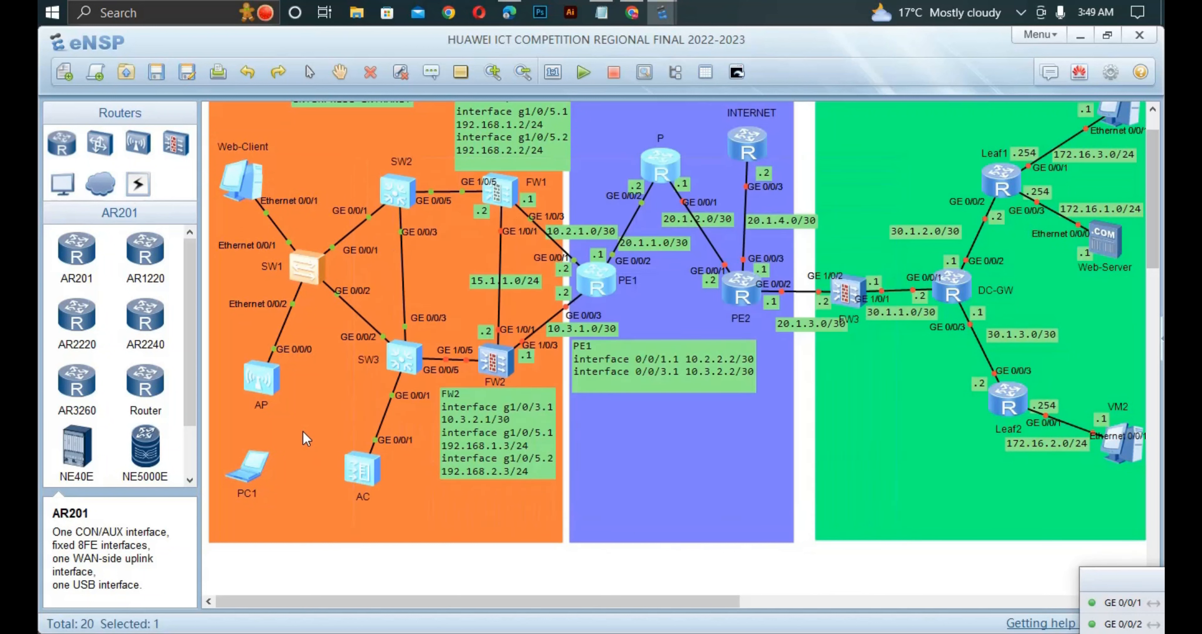
pyautogui.doubleClick(316, 275)
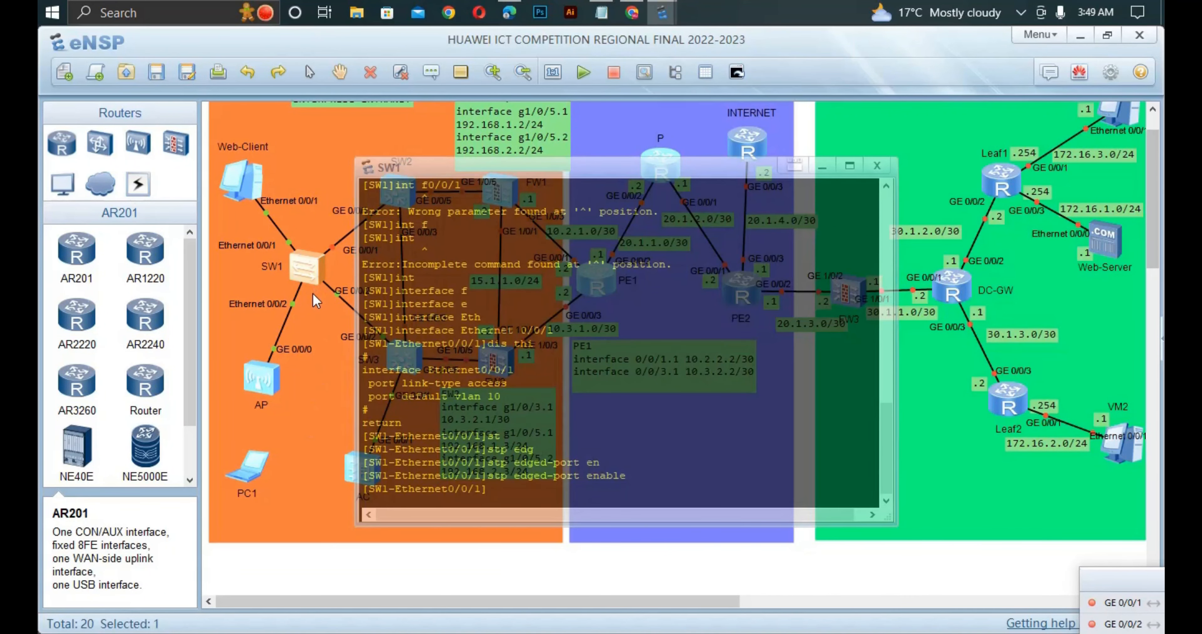
pyautogui.press('Up')
pyautogui.press('Up')
pyautogui.press('Up')
pyautogui.press('BackSpace')
pyautogui.write('2')
pyautogui.press('Return')
pyautogui.press('Up')
pyautogui.press('Up')
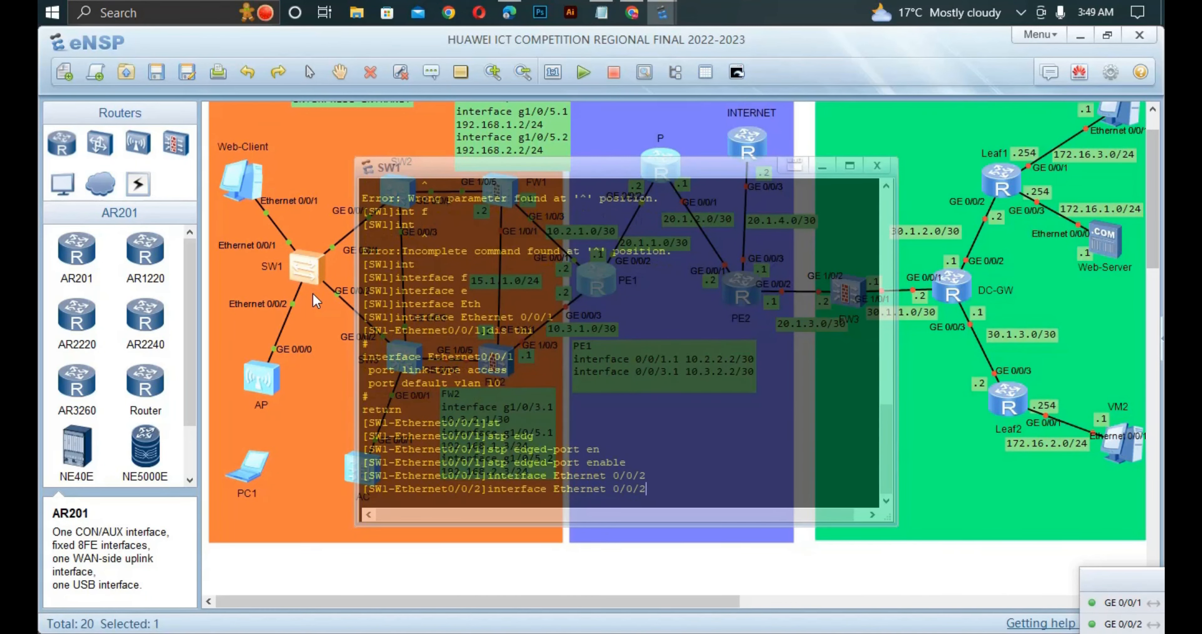
pyautogui.press('Return')
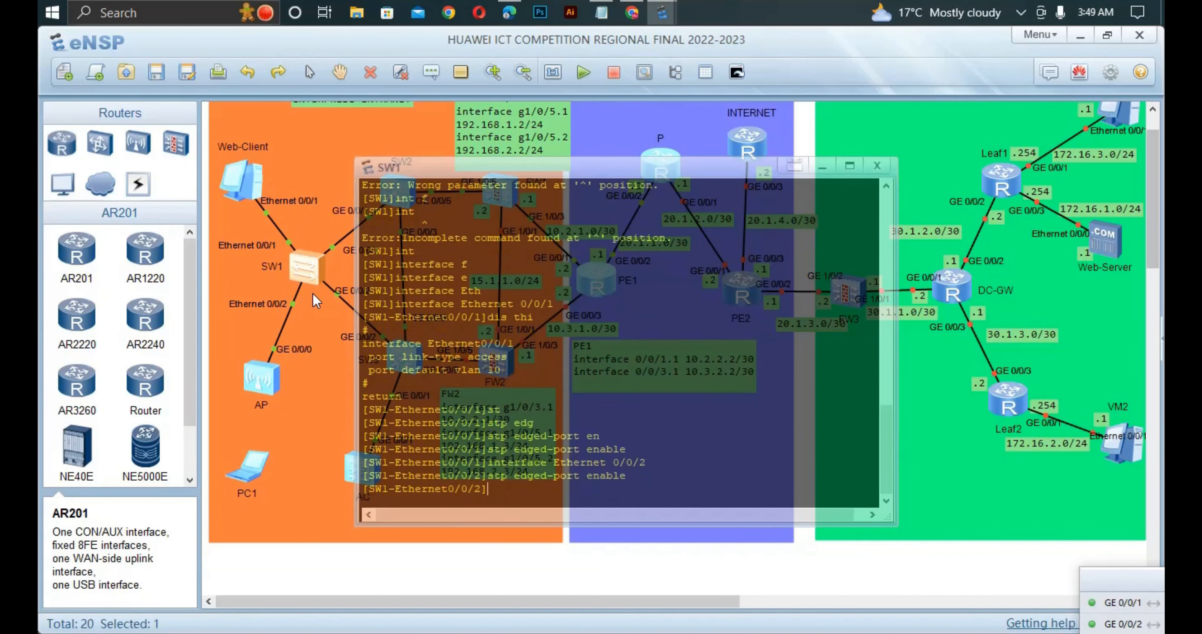
# - Return SW1 to user view, save its configuration with y as confirmation, and leave its console
pyautogui.hotkey('ctrl', 'z')
pyautogui.write('save')
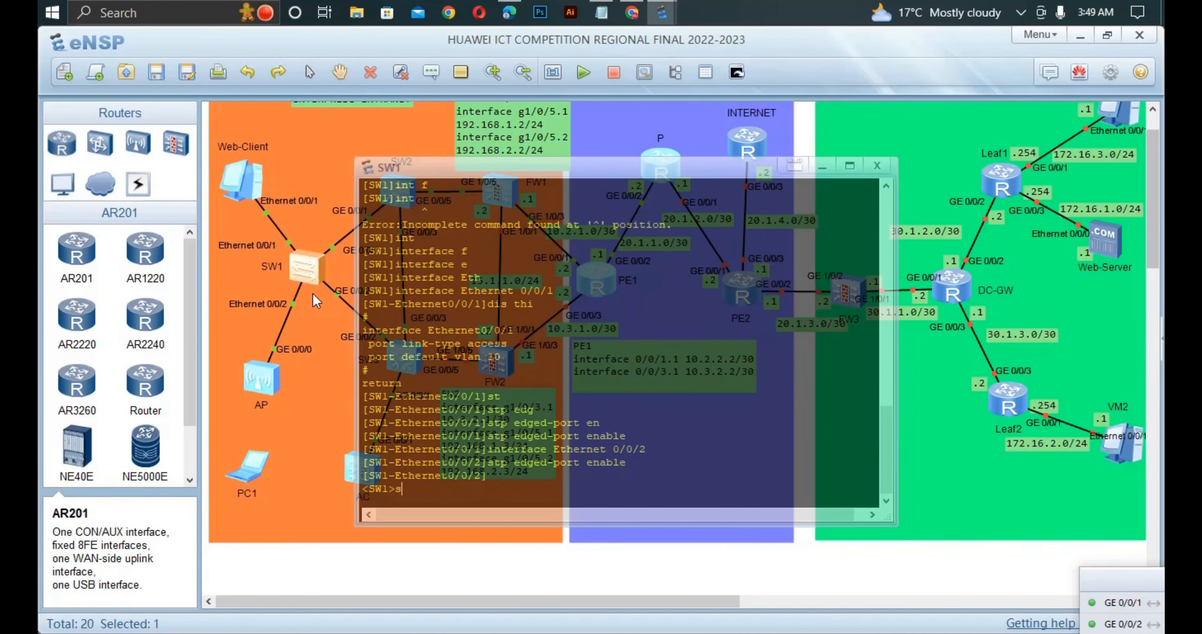
pyautogui.press('Return')
pyautogui.press('Return')
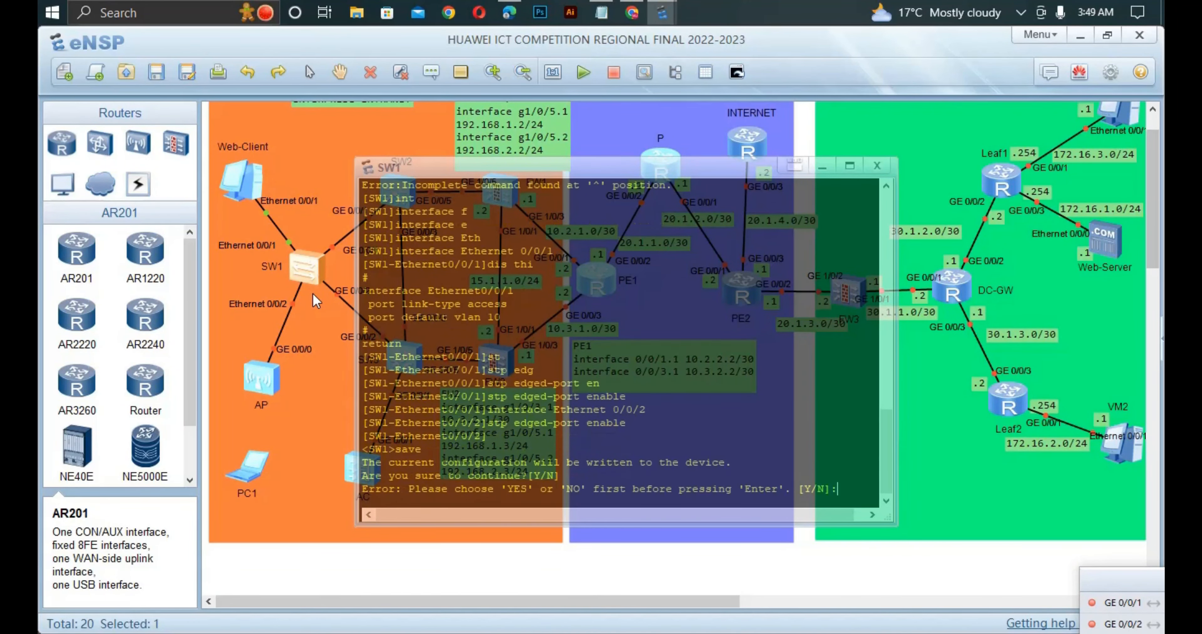
pyautogui.press('Return')
pyautogui.press('Return')
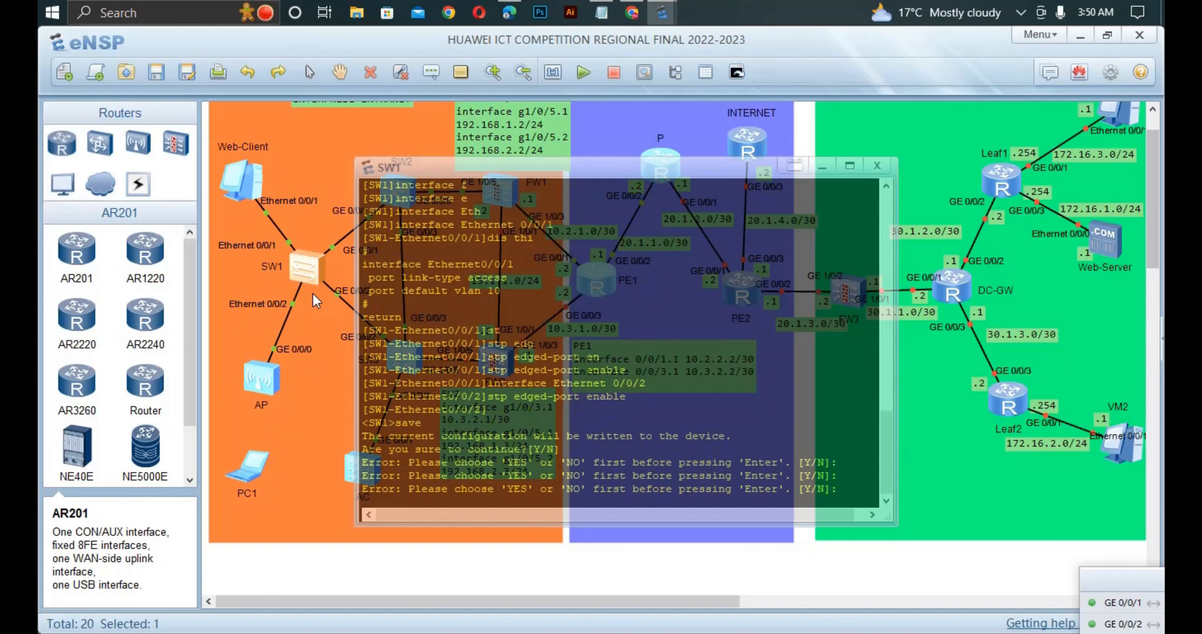
pyautogui.write('y')
pyautogui.press('Return')
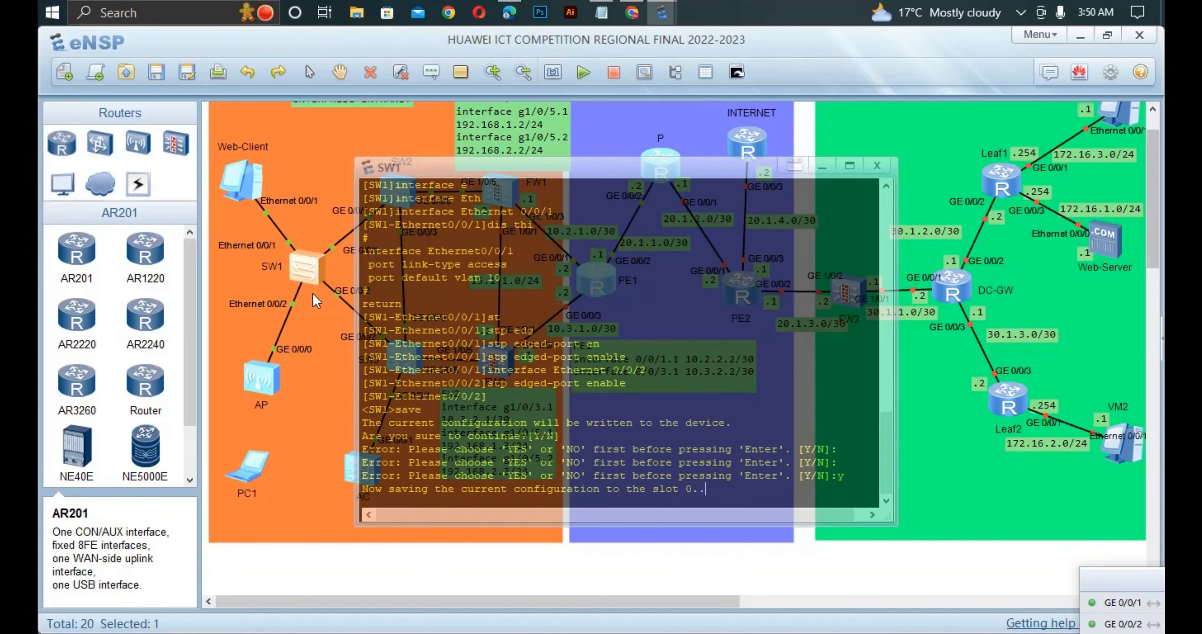
pyautogui.click(332, 373)
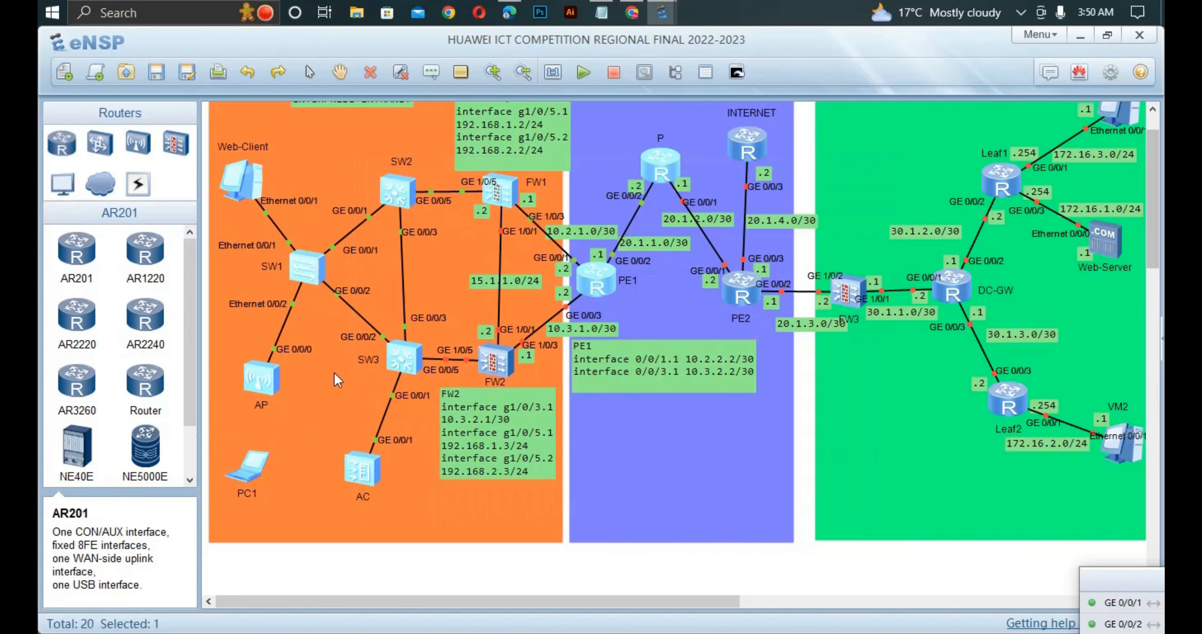
# - Open the SW2 console, return to user view and save the switch configuration, answering y
pyautogui.doubleClick(405, 199)
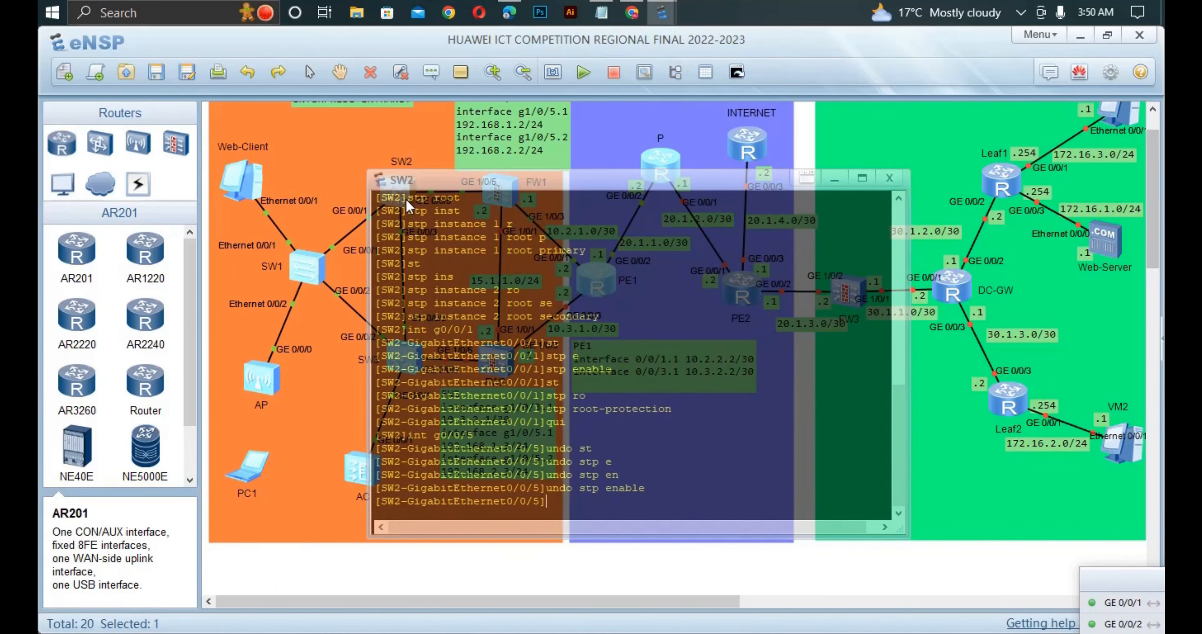
pyautogui.hotkey('ctrl', 'z')
pyautogui.write('sa')
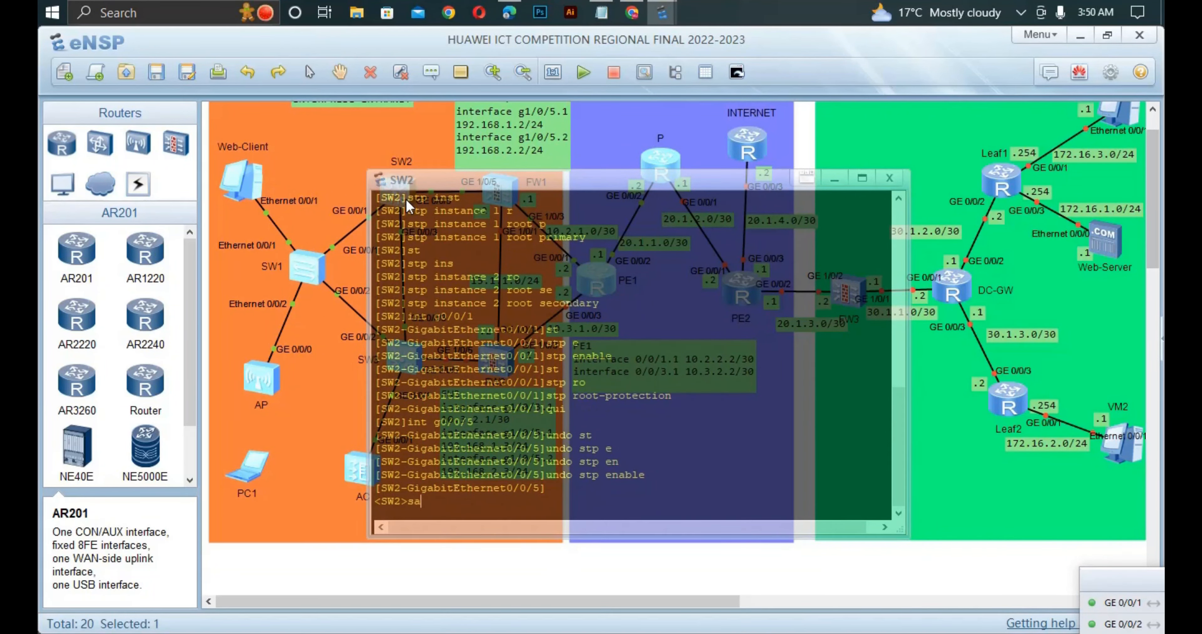
pyautogui.write('ve')
pyautogui.press('Return')
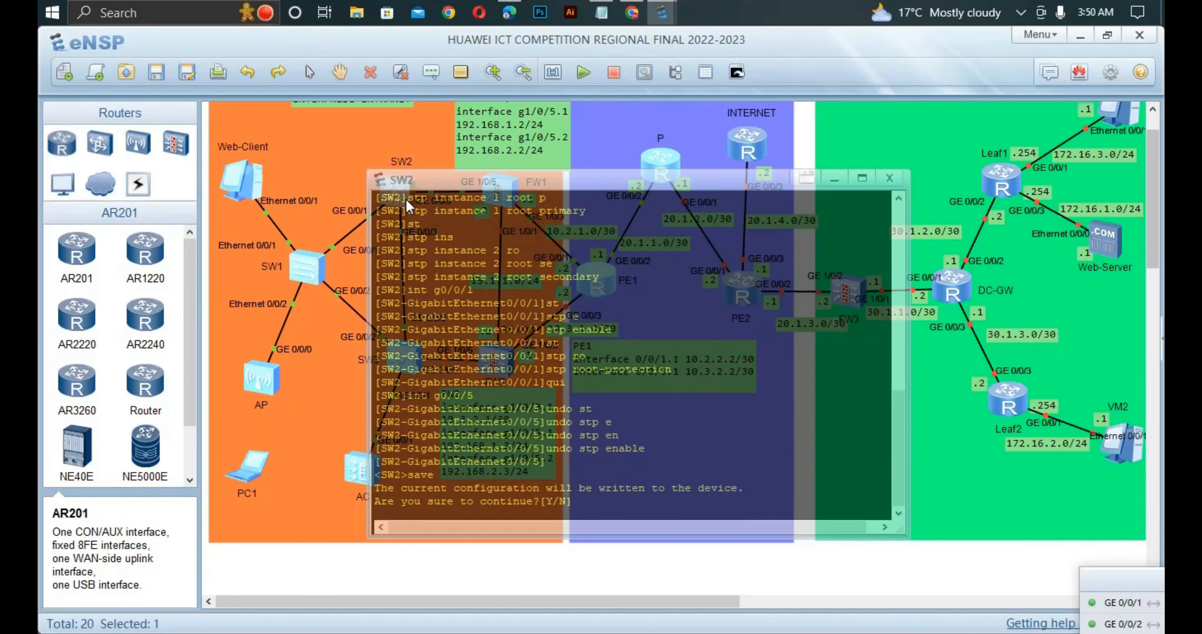
pyautogui.write('y')
pyautogui.click(300, 380)
# - Open the SW3 console, return to user view and save the switch configuration, answering y
pyautogui.doubleClick(396, 362)
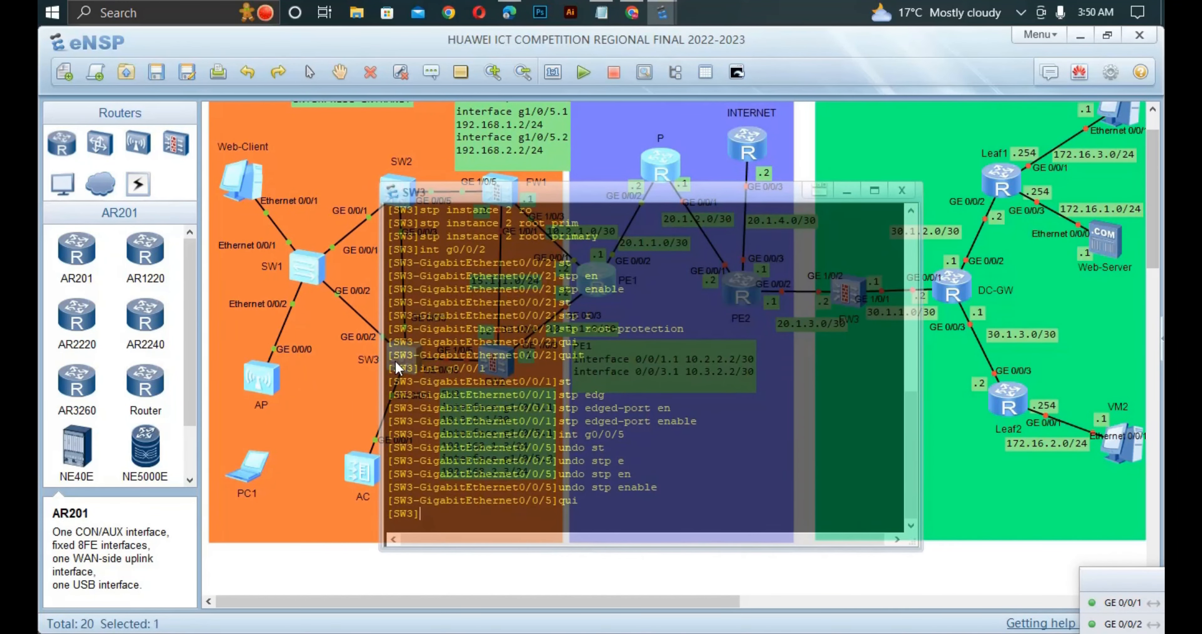
pyautogui.write('s')
pyautogui.press('BackSpace')
pyautogui.hotkey('ctrl', 'z')
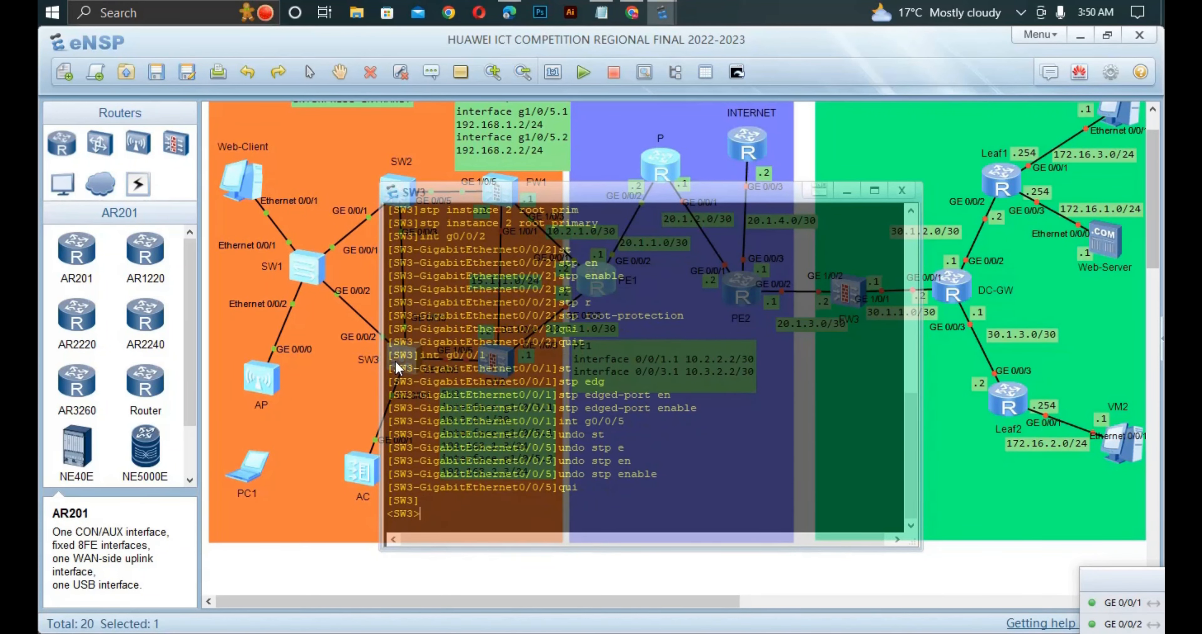
pyautogui.write('save')
pyautogui.press('Return')
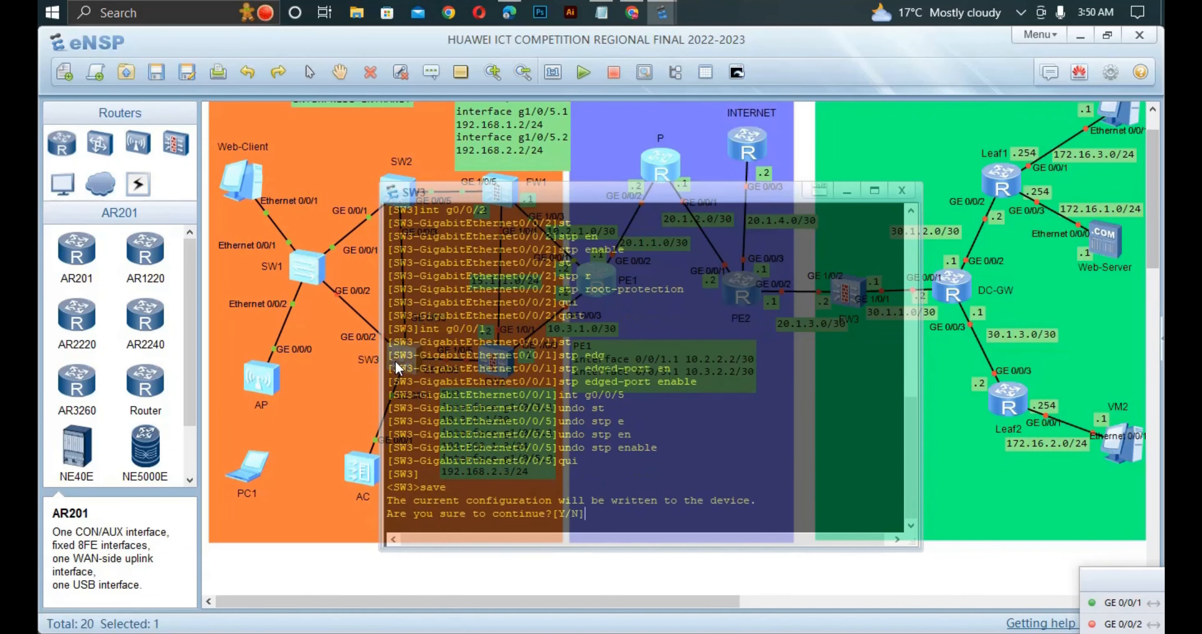
pyautogui.write('y')
pyautogui.press('Return')
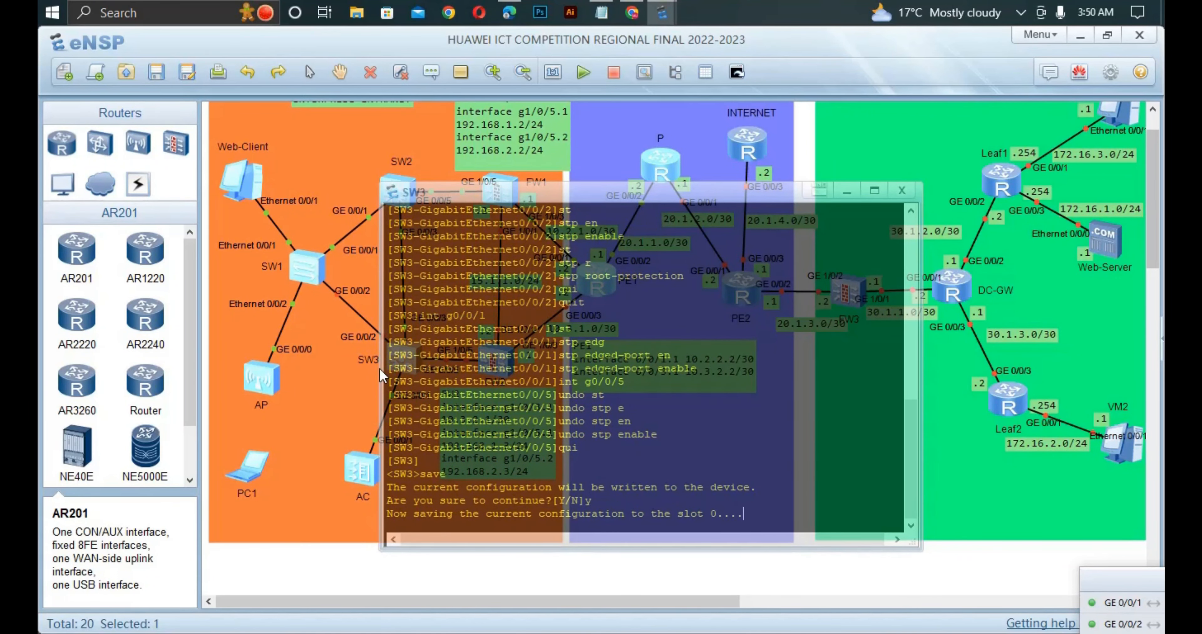
pyautogui.click(333, 421)
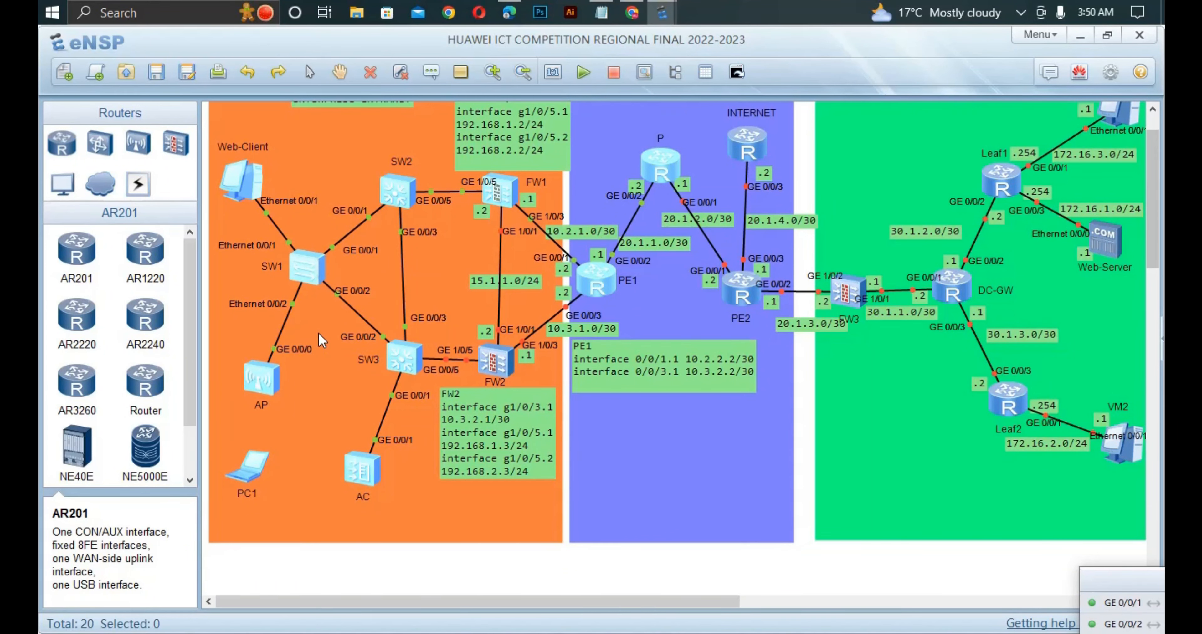
# - Display the STP port summary on SW2 with dis stp brief to check port roles, states and protection
pyautogui.click(312, 273)
pyautogui.doubleClick(393, 195)
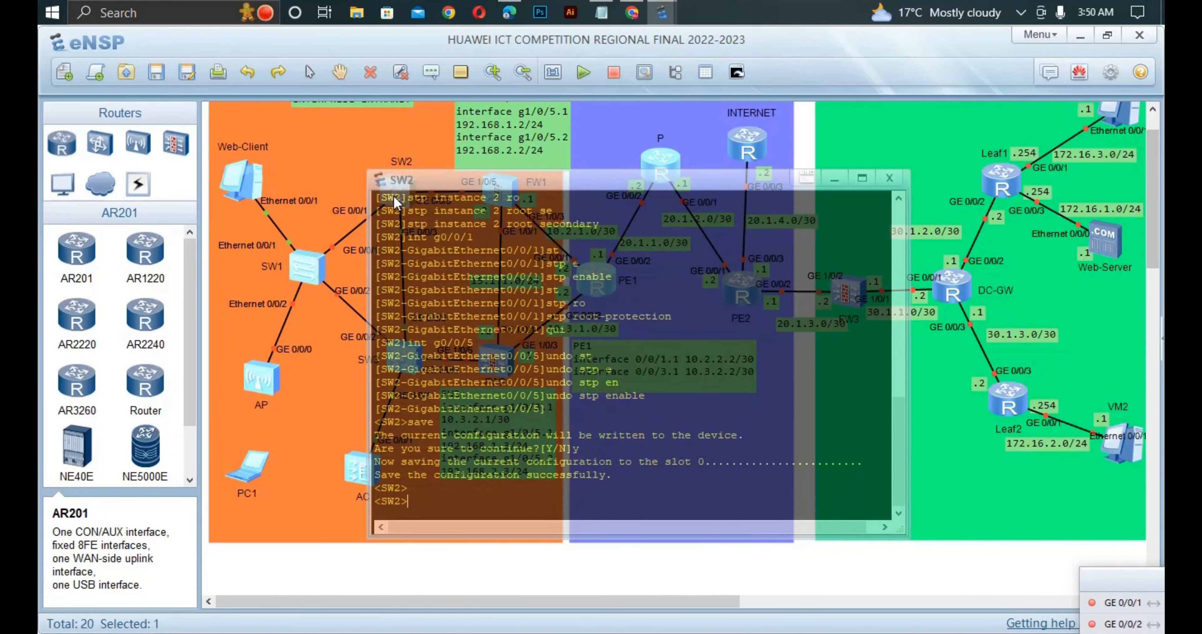
pyautogui.write('dis st')
pyautogui.press('Tab')
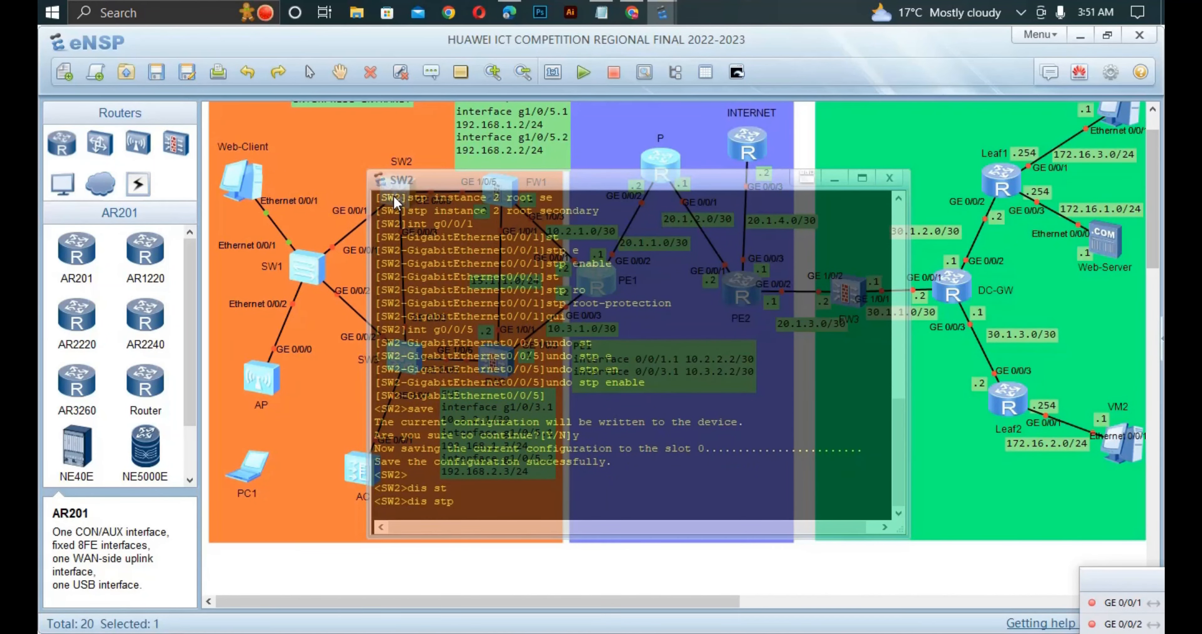
pyautogui.write('br')
pyautogui.press('Tab')
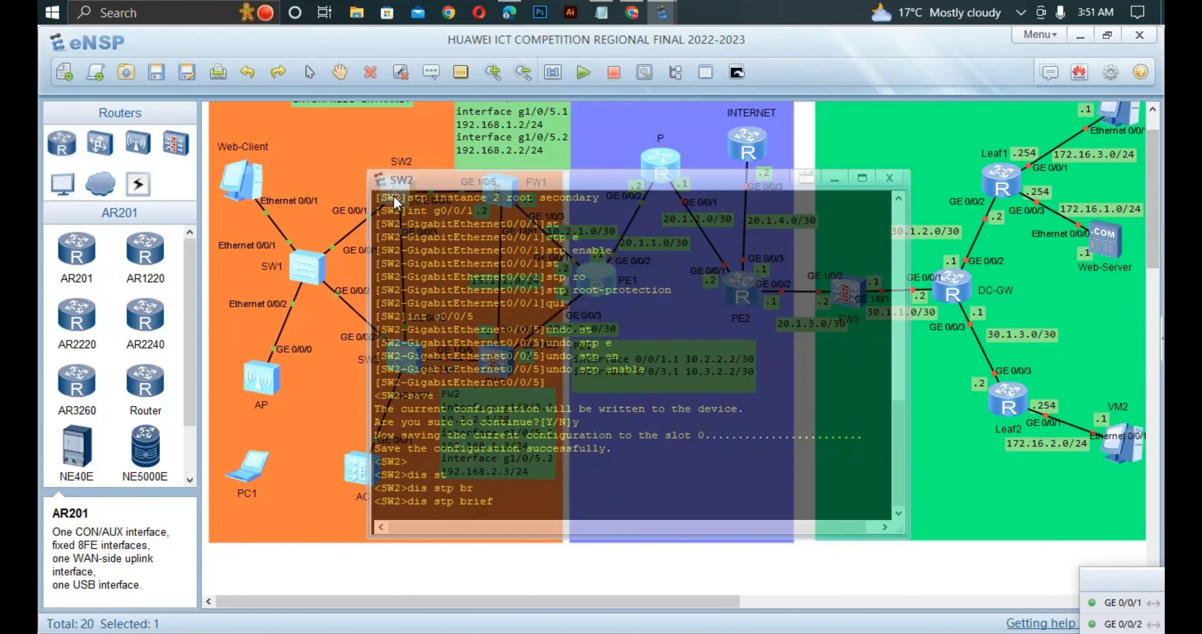
pyautogui.press('Return')
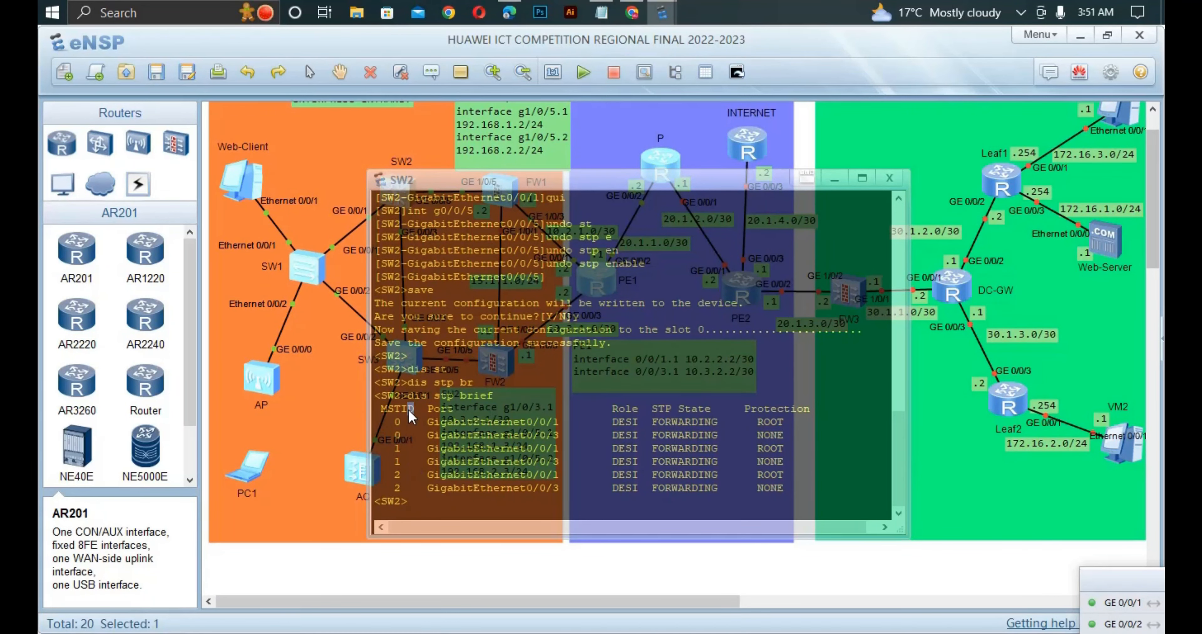
# - Examine the instance 1 and instance 2 rows of SW2's STP summary for port role, state and protection
pyautogui.moveTo(412, 411); pyautogui.dragTo(539, 464)
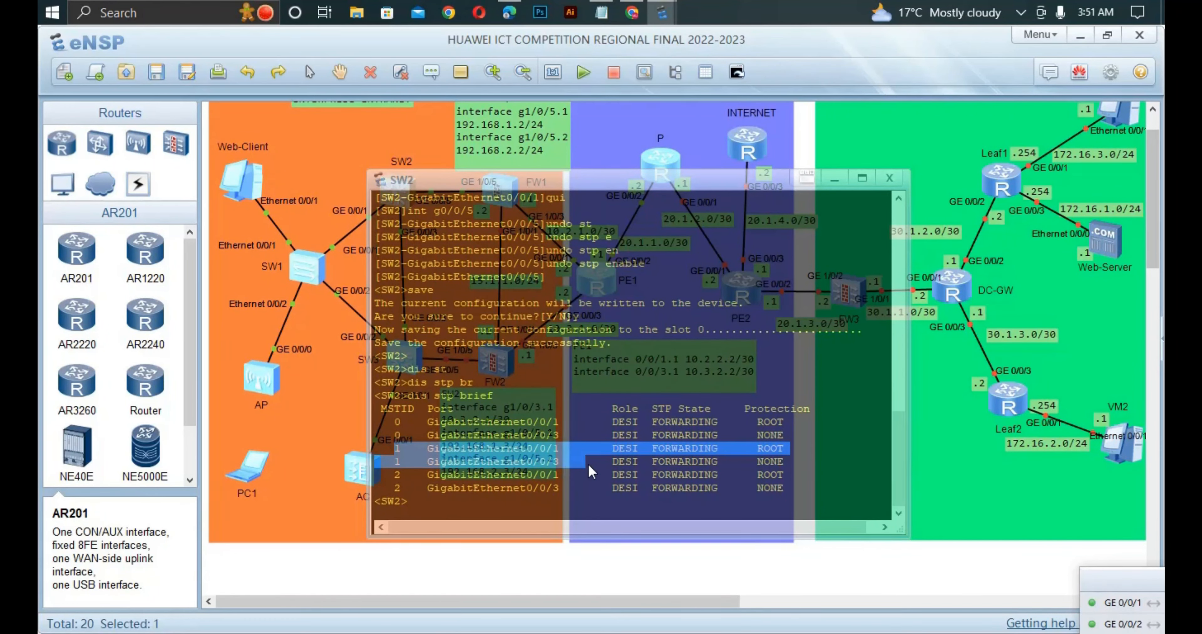
pyautogui.moveTo(639, 464); pyautogui.dragTo(747, 465)
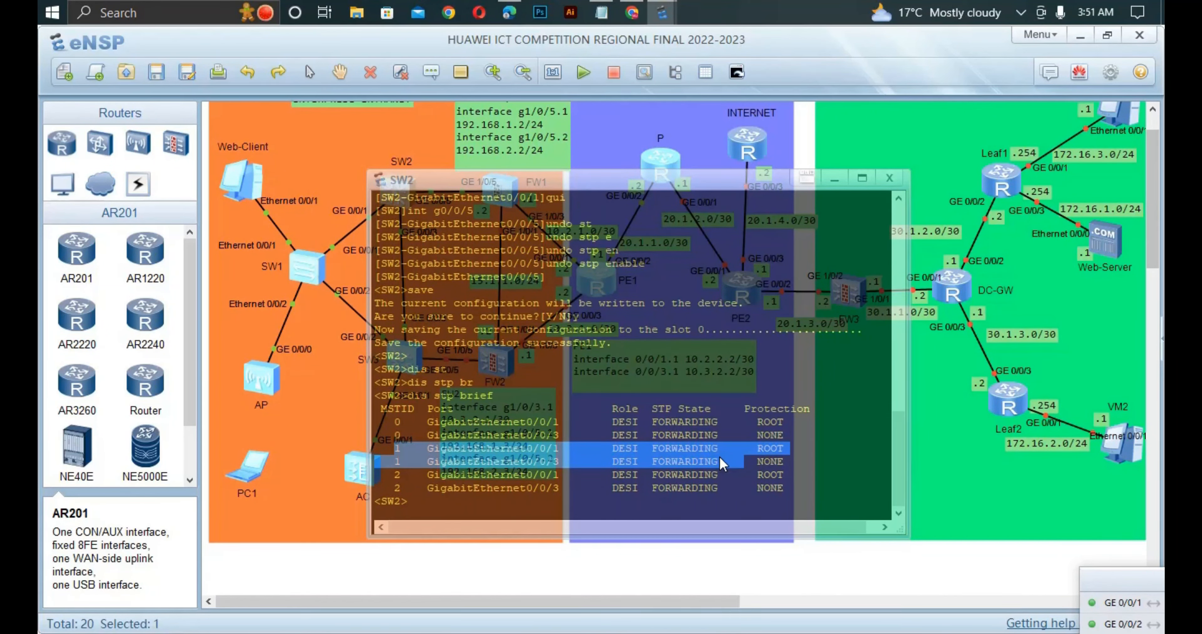
pyautogui.click(760, 455)
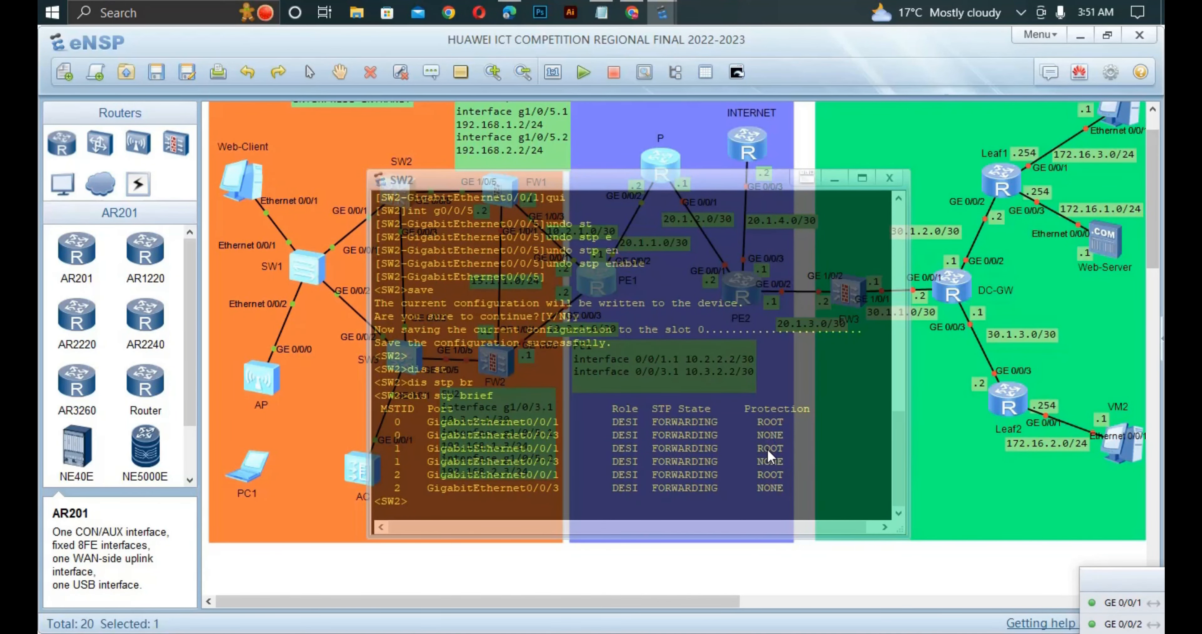
pyautogui.moveTo(784, 448); pyautogui.dragTo(425, 444)
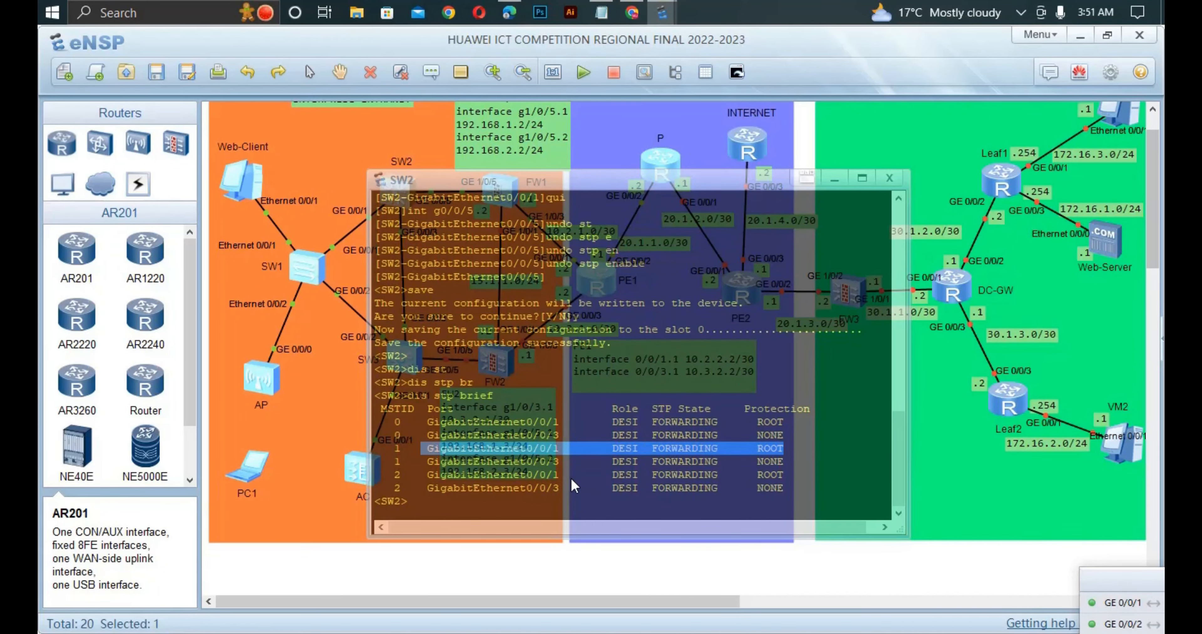
pyautogui.click(552, 477)
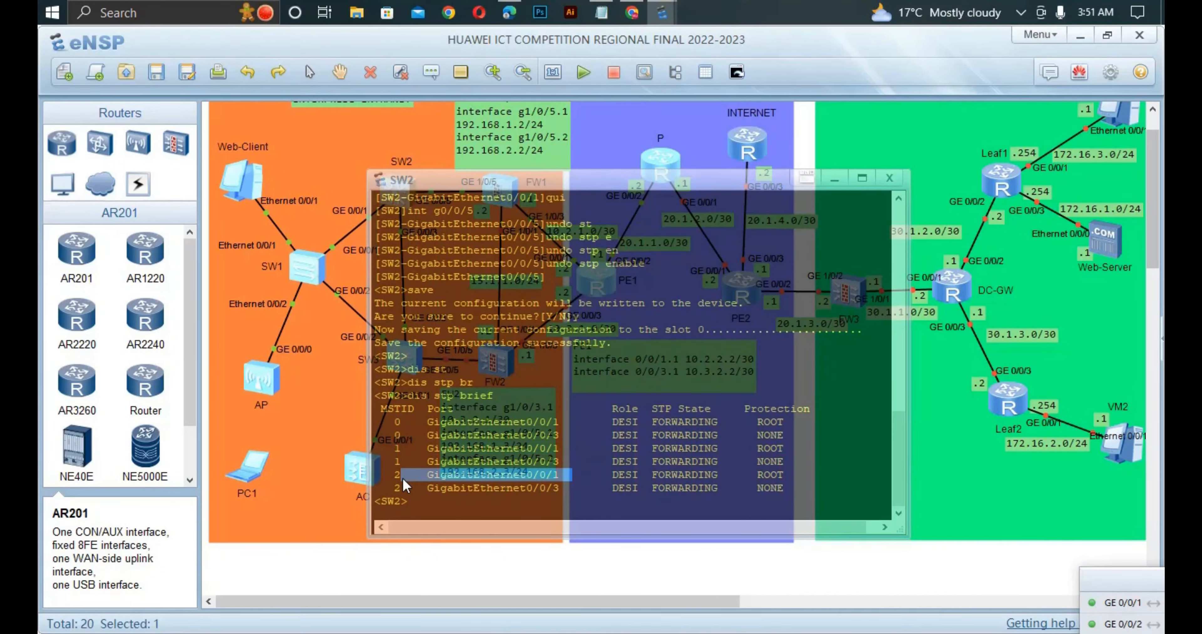
# - Display SW2's STP summary for one port with dis stp interface g0/0/3 brief, check its role and protection, and leave the console
pyautogui.click(448, 511)
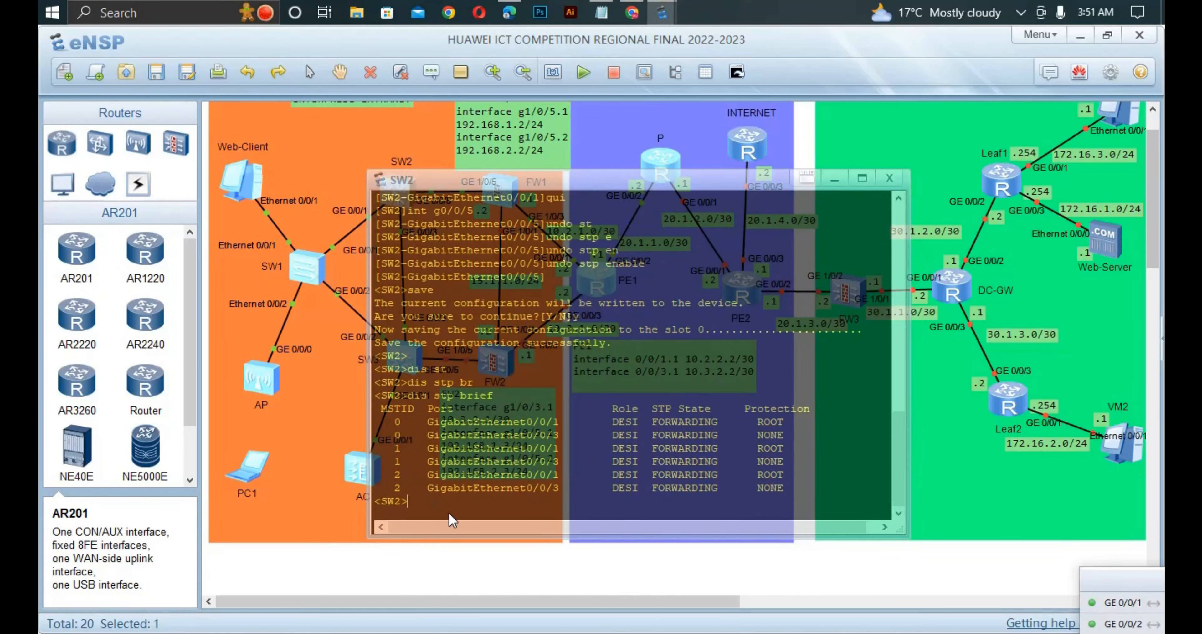
pyautogui.write('dis st')
pyautogui.press('Tab')
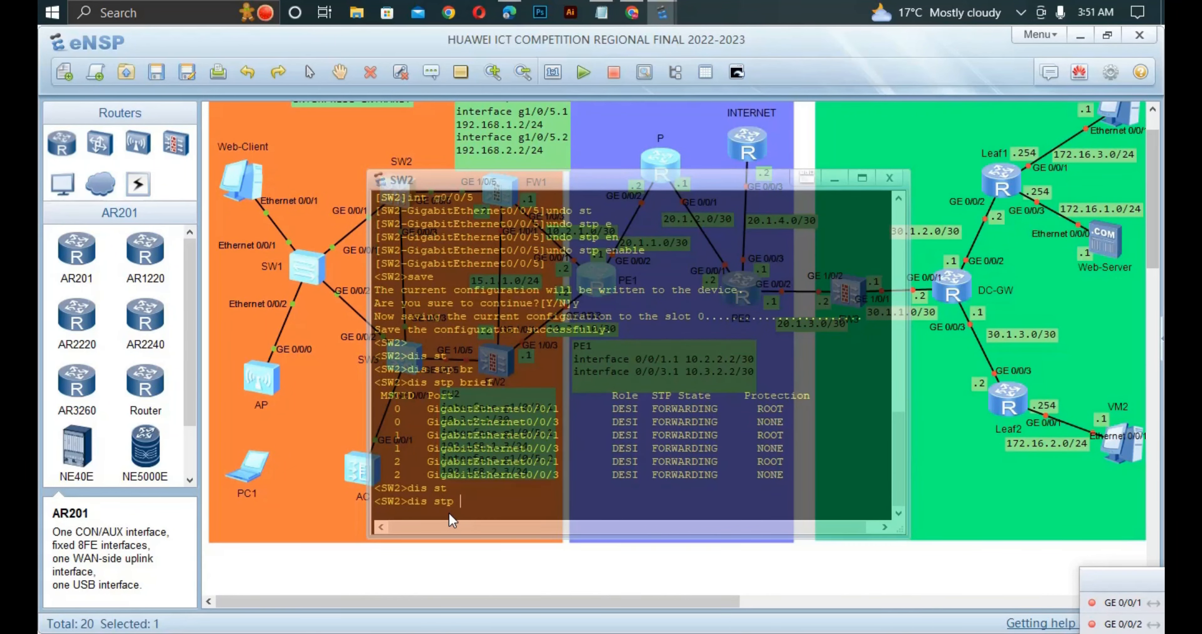
pyautogui.write('int')
pyautogui.press('Tab')
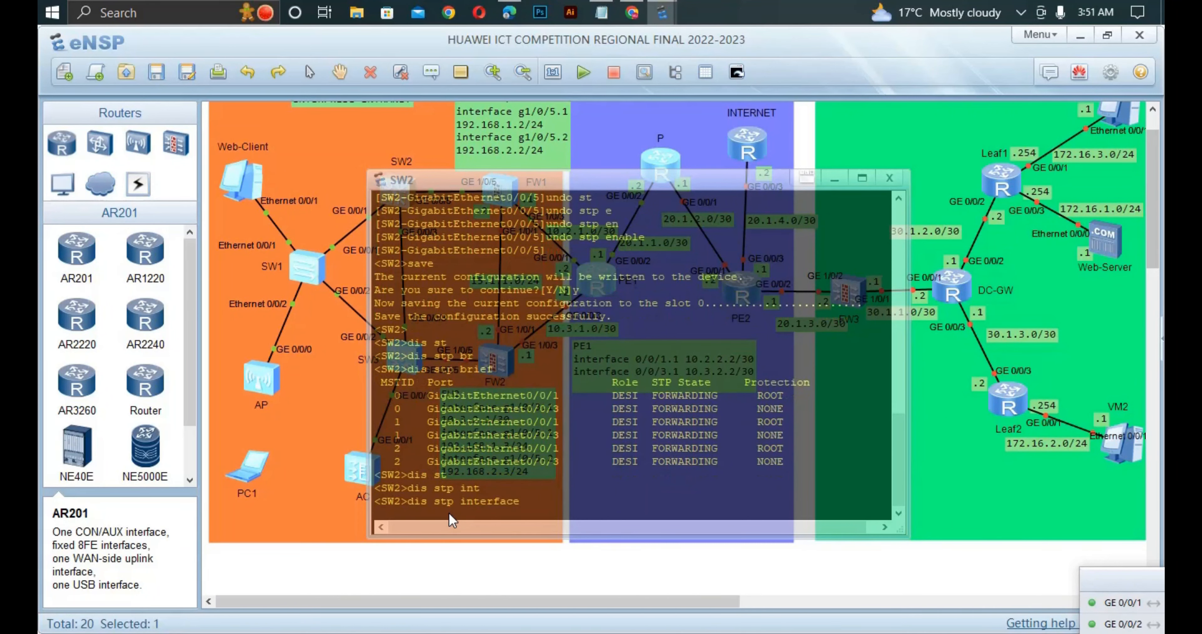
pyautogui.write('g0/0/3 b')
pyautogui.press('Tab')
pyautogui.press('Return')
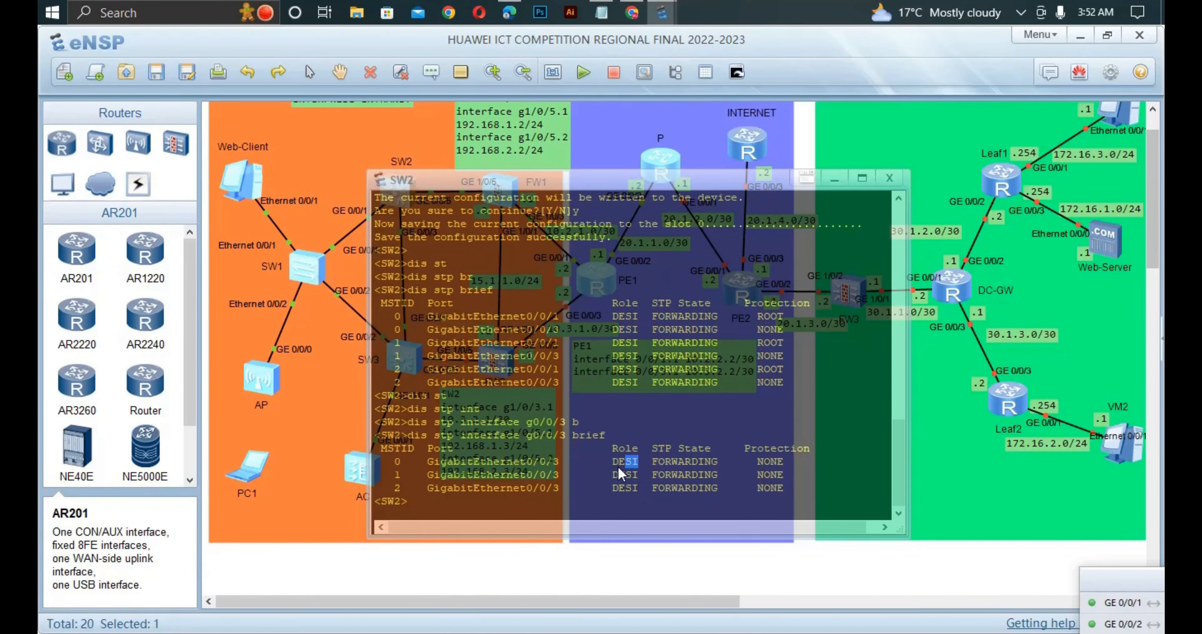
pyautogui.moveTo(638, 463); pyautogui.dragTo(592, 470)
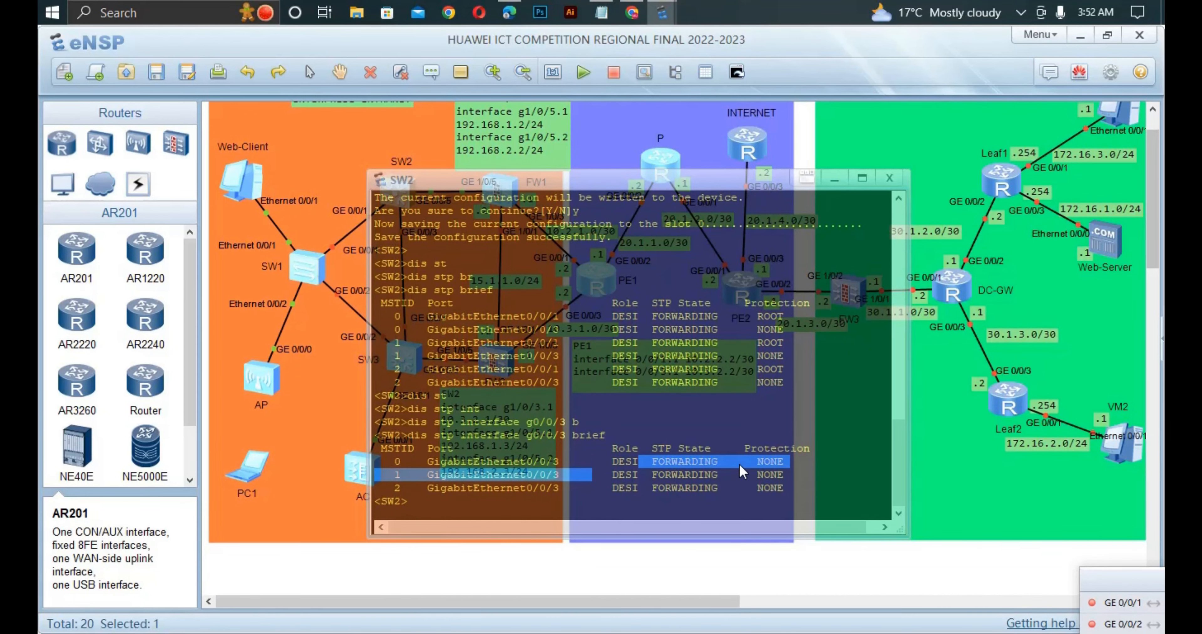
pyautogui.click(773, 460)
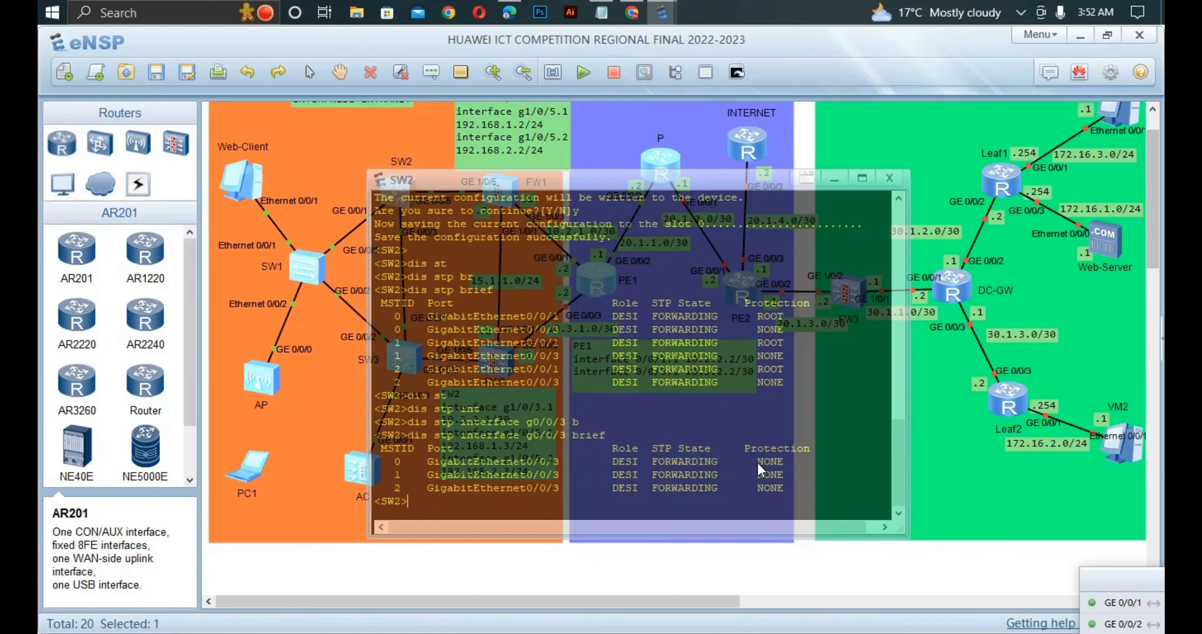
pyautogui.click(370, 578)
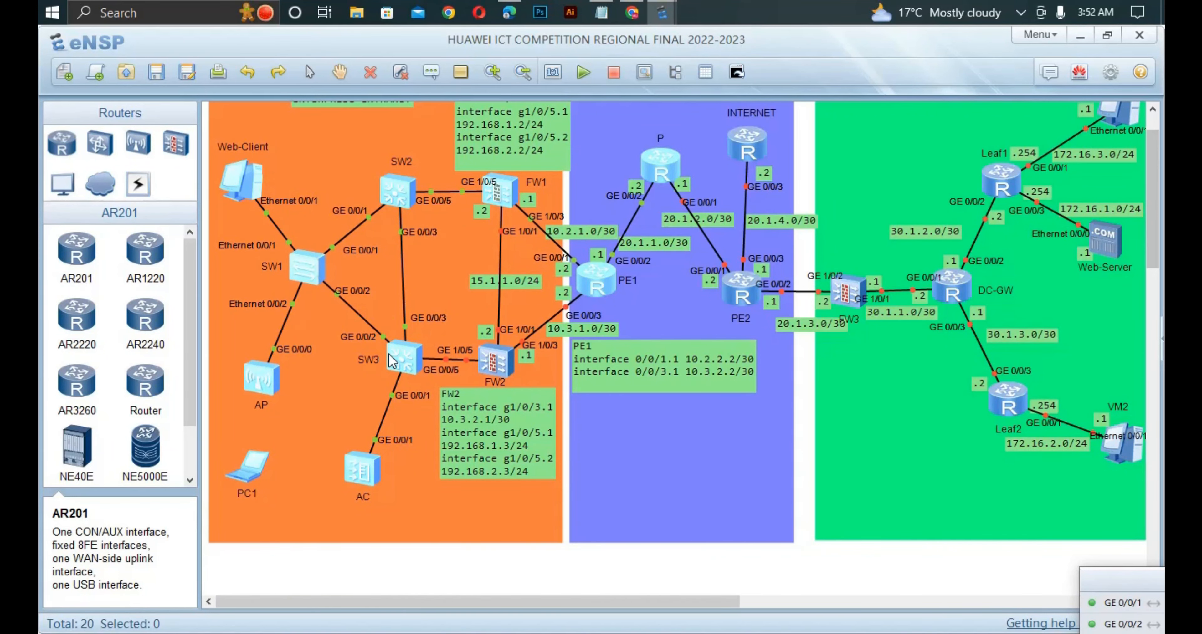
# - Switch to the competition PDF in Edge and read through the tasks following Task 3, from firewall security zones to MPLS VPN
pyautogui.click(509, 12)
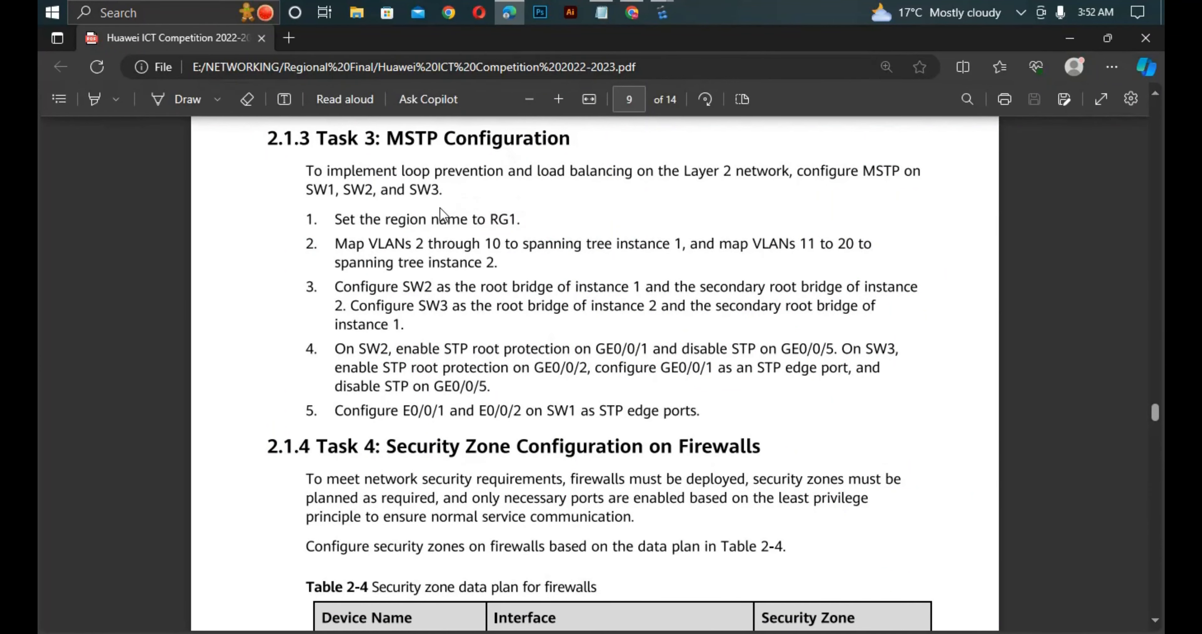
pyautogui.scroll(-2, 481, 271)
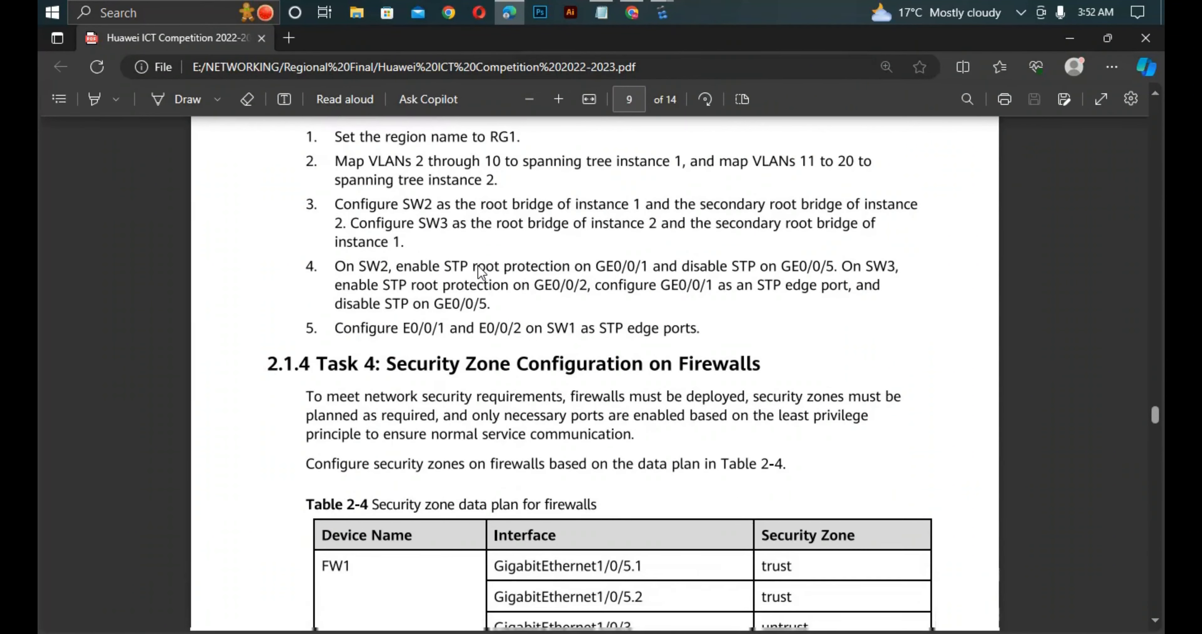
pyautogui.scroll(-2, 483, 286)
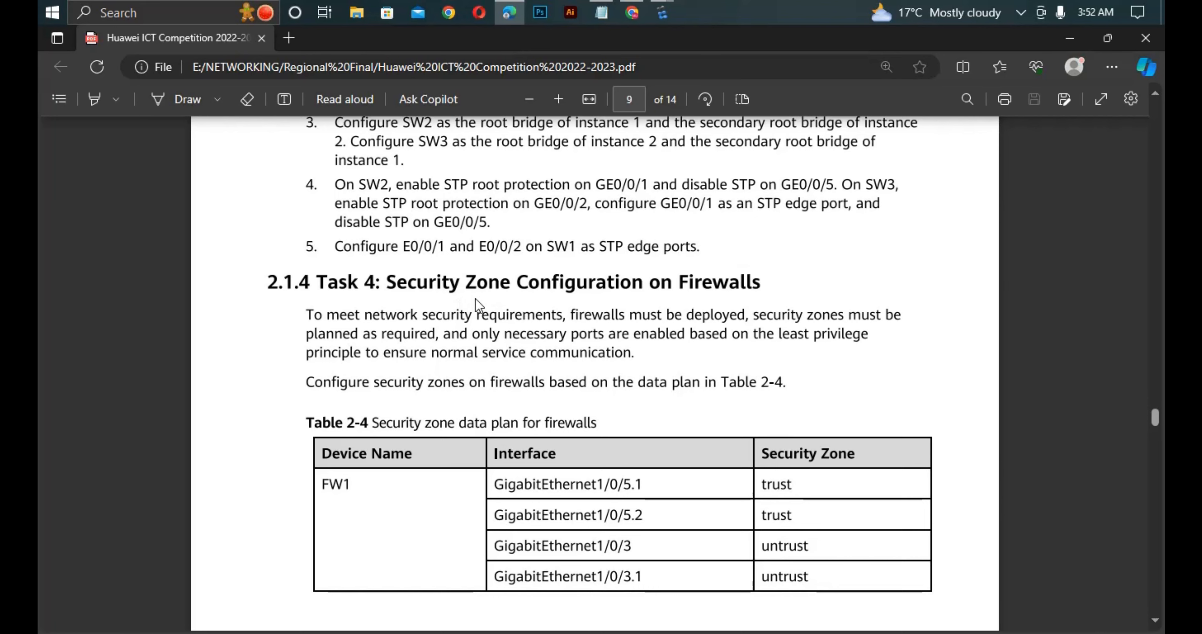
pyautogui.scroll(-2, 475, 298)
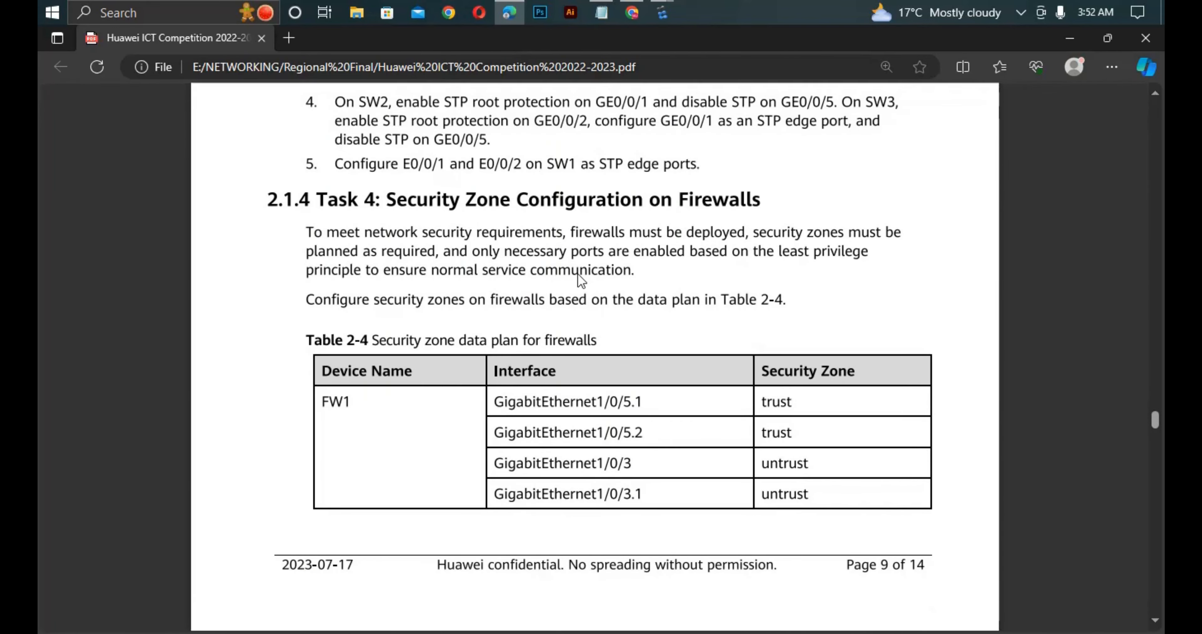
pyautogui.scroll(-10, 578, 277)
pyautogui.scroll(-5, 578, 280)
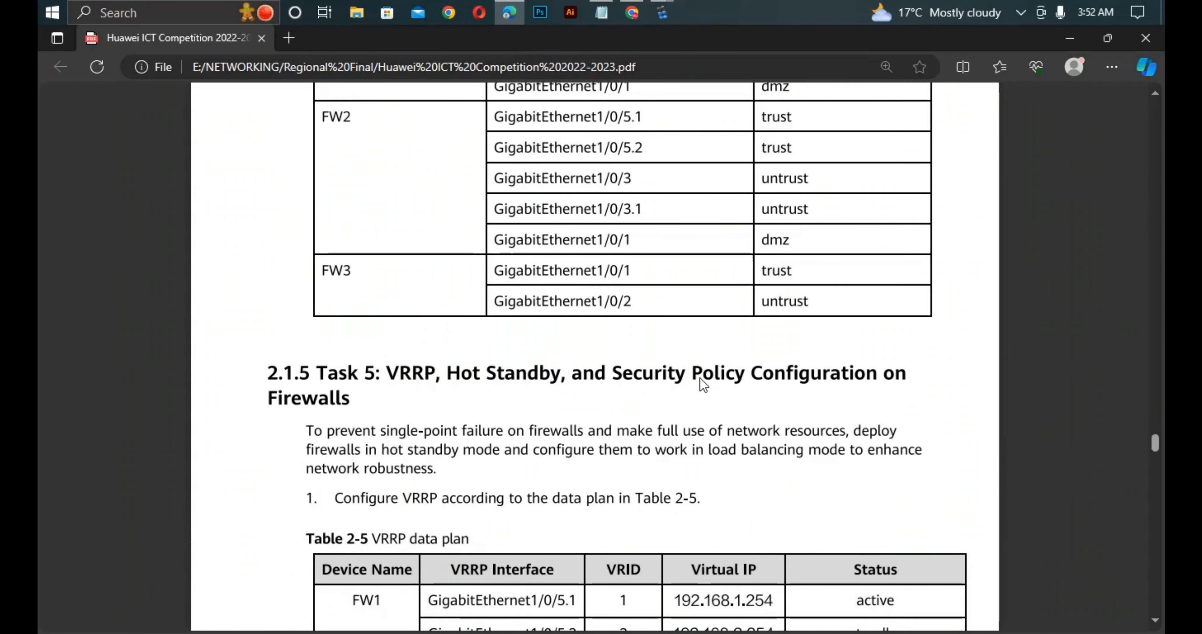
pyautogui.scroll(-6, 699, 372)
pyautogui.scroll(-10, 707, 371)
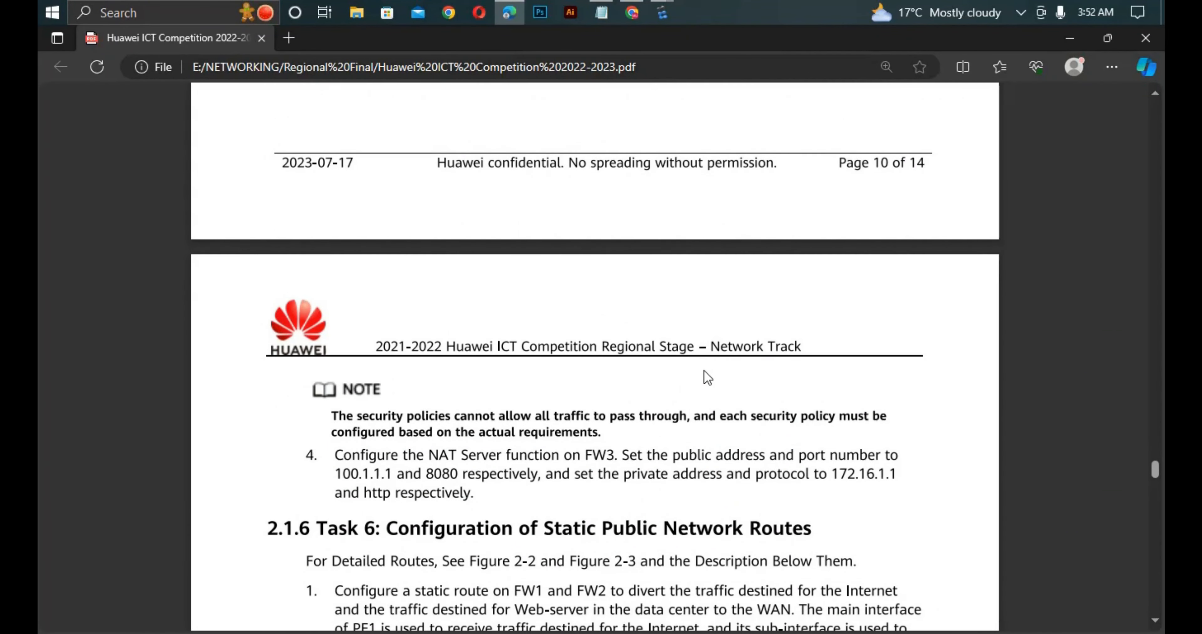
pyautogui.scroll(-7, 630, 366)
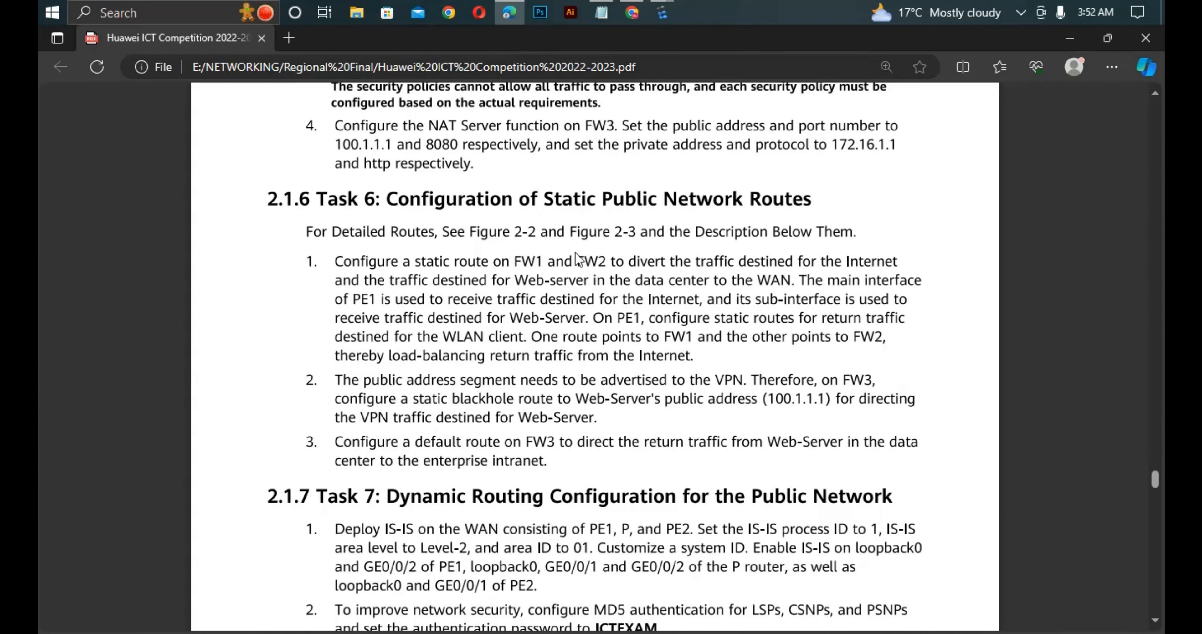
pyautogui.scroll(-5, 368, 261)
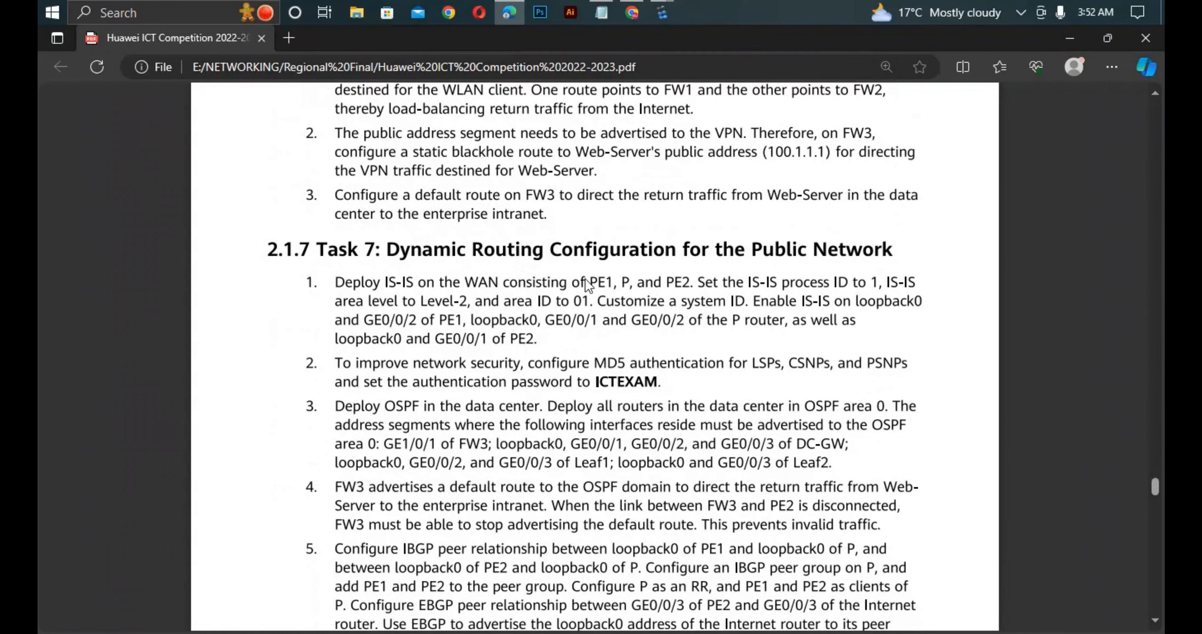
pyautogui.scroll(-14, 612, 282)
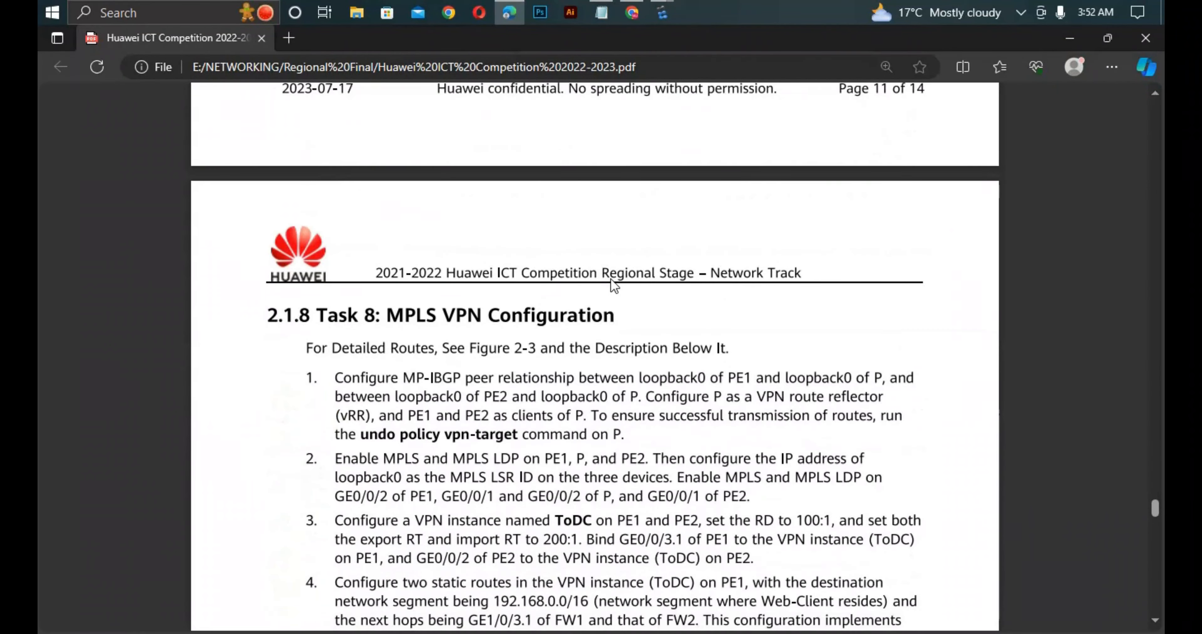
# - Go back in the PDF to the IPv4 address plan and review the interface addresses of FW3, PE1, P and PE2
pyautogui.scroll(2, 612, 284)
pyautogui.scroll(20, 610, 279)
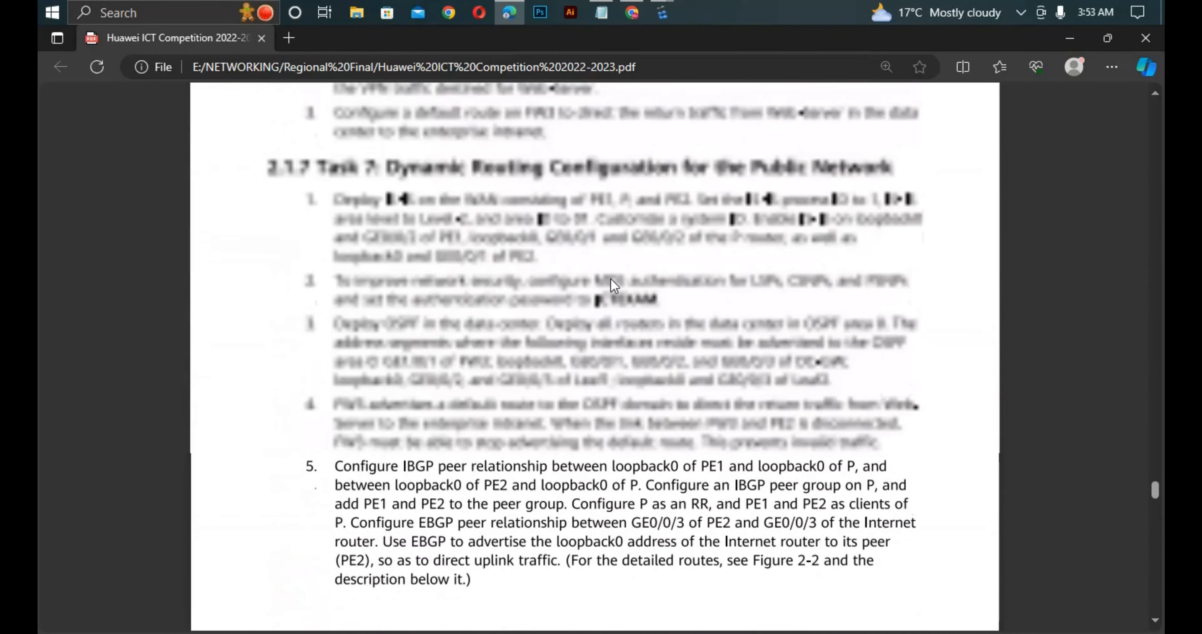
pyautogui.scroll(20, 595, 289)
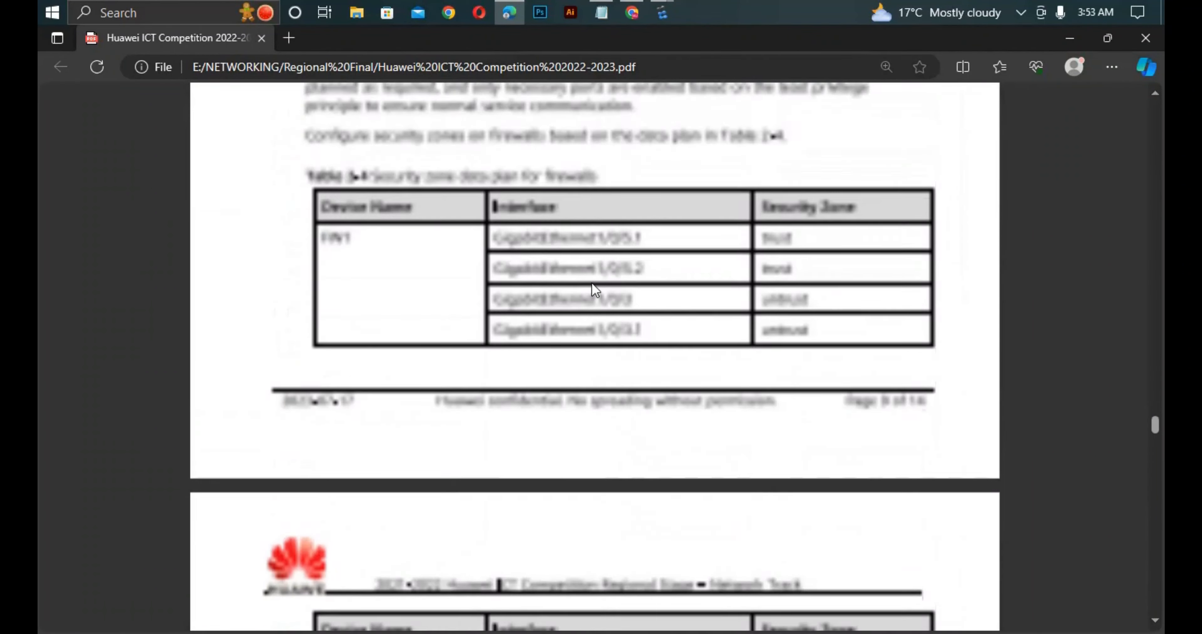
pyautogui.scroll(12, 595, 290)
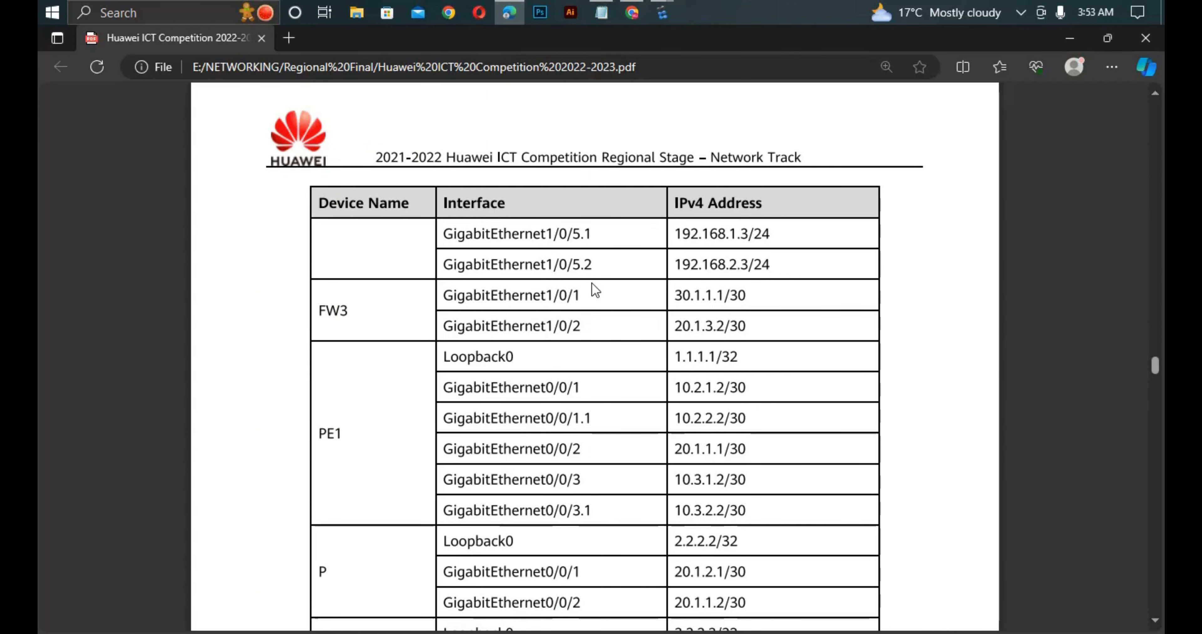
pyautogui.scroll(-2, 595, 198)
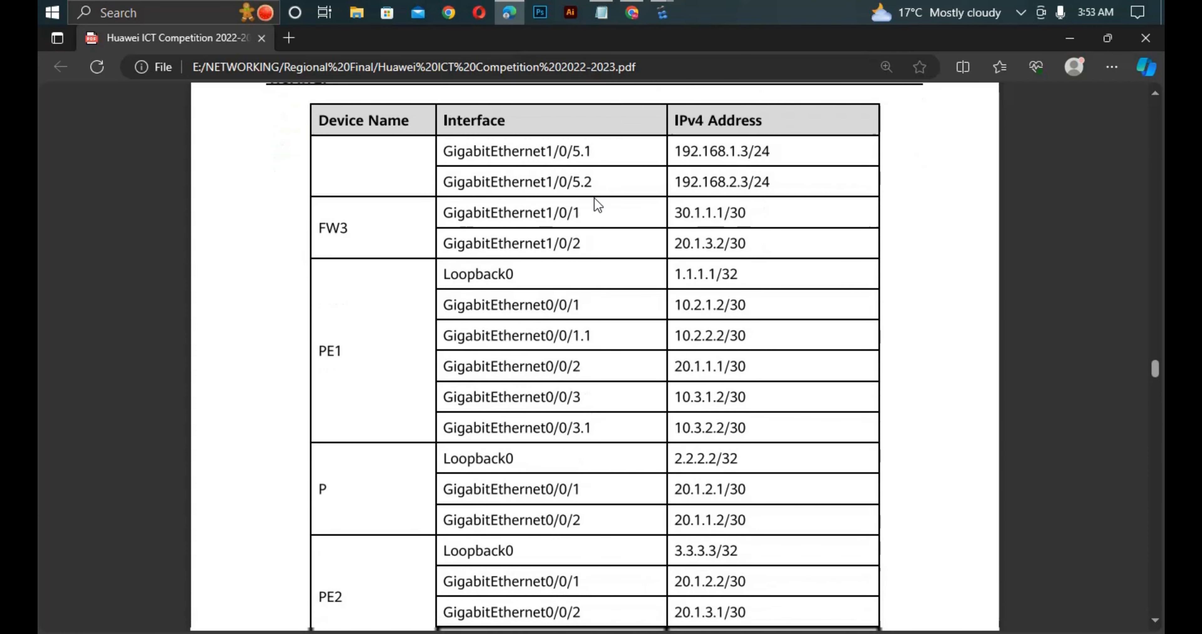